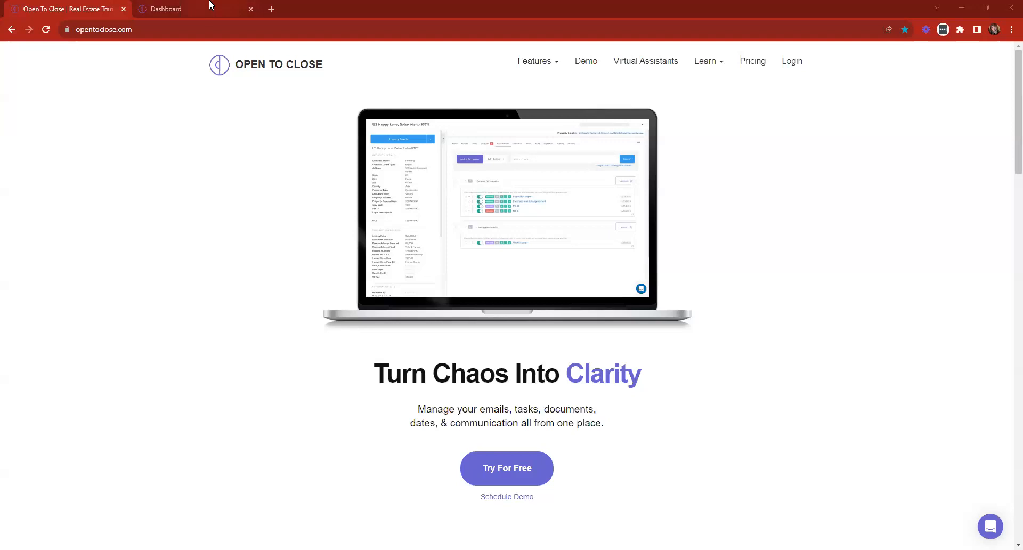
- Open the app's Reporting page from the Dashboard tab, then return to the opentoclose.com homepage tab
mouse_move(210, 5)
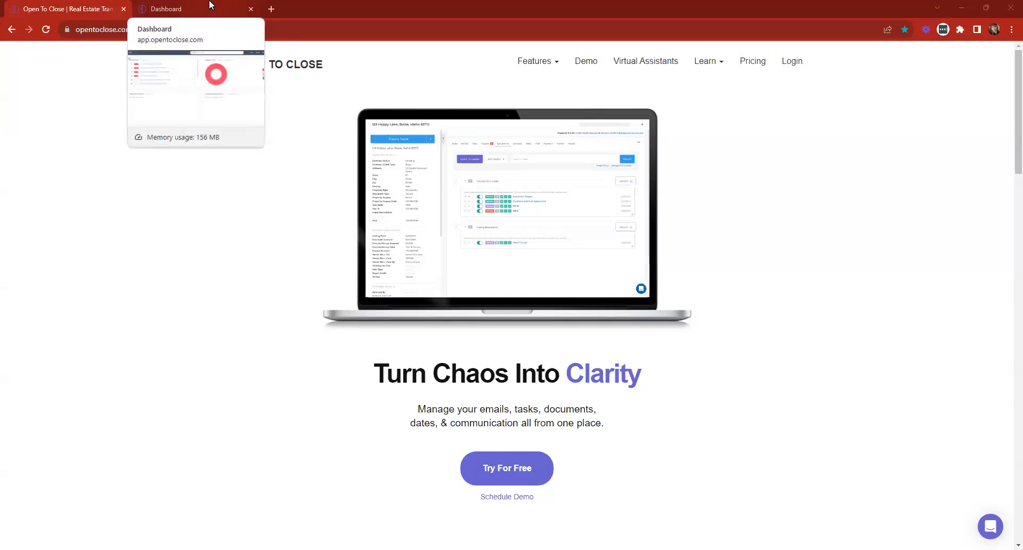
click(210, 5)
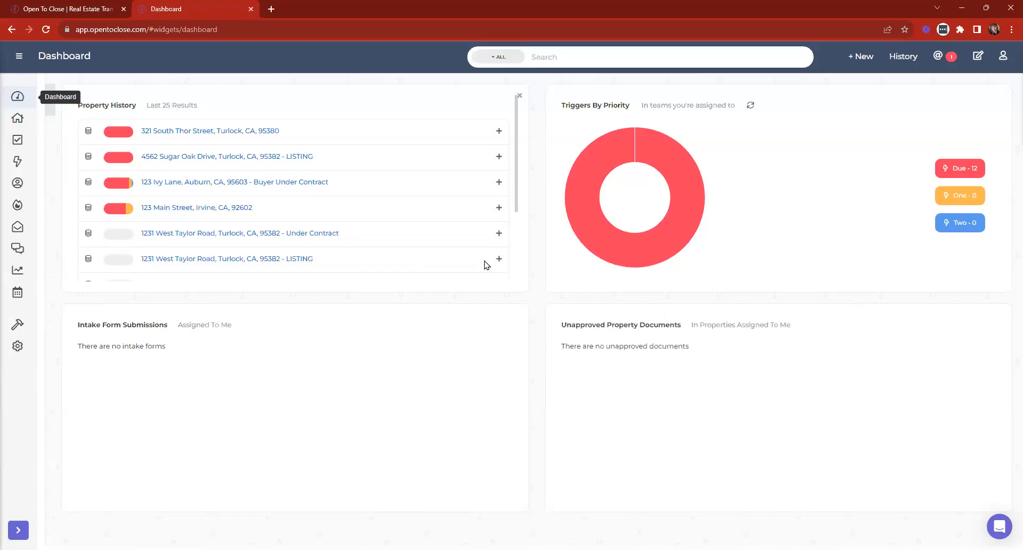
click(16, 273)
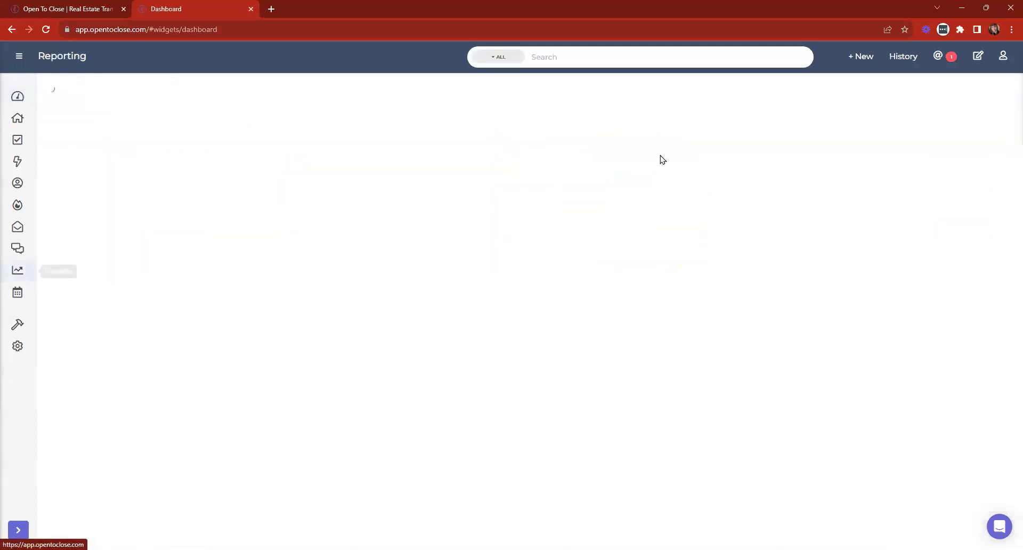
click(80, 9)
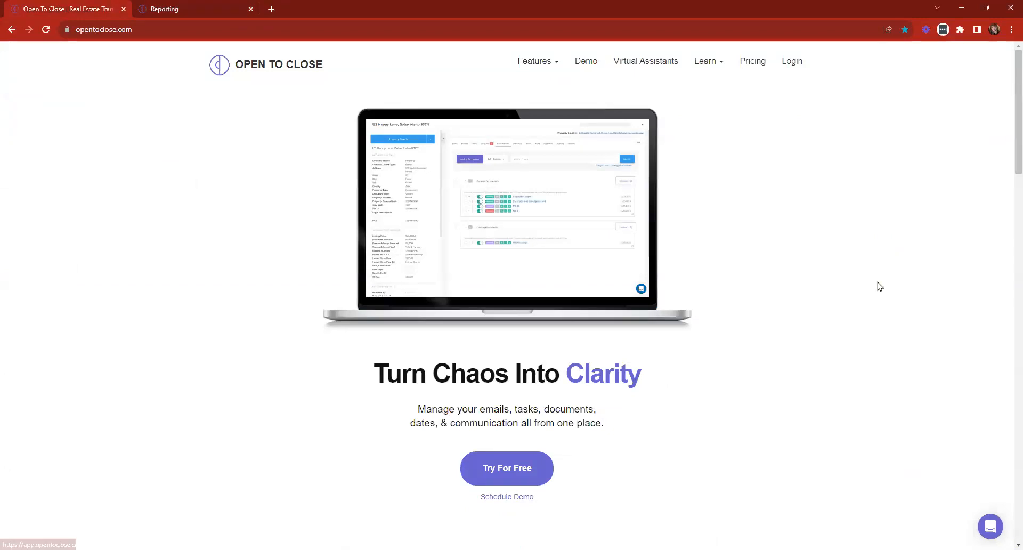
- Search the pricing page for 'reporting' and jump to the comparison table's Reporting row
key(ctrl+f)
text(reporting)
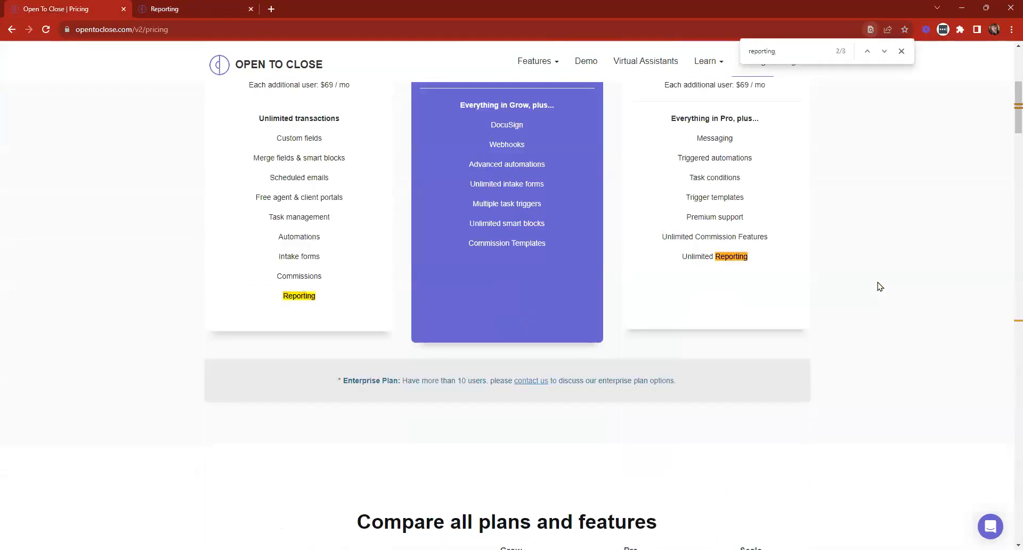
key(Return)
scroll(321, 322, down, 2)
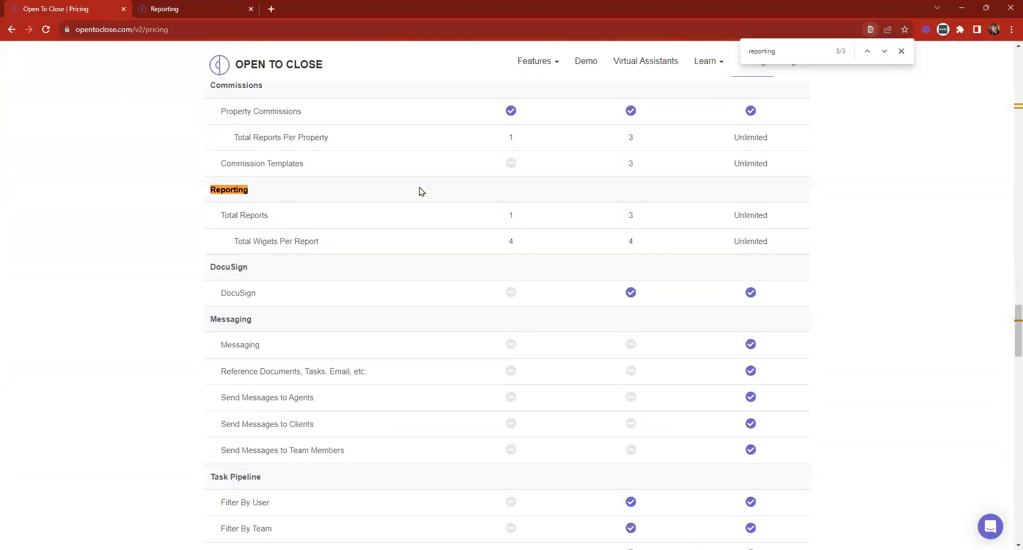
- Highlight the Total Reports limits (1, 3, Unlimited) and the top plan's unlimited widgets per report
drag(508, 215, 533, 251)
drag(626, 214, 653, 248)
drag(733, 215, 778, 226)
drag(725, 248, 783, 254)
- Back on the Reporting dashboard, choose Create New from the saved-reports dropdown
click(168, 6)
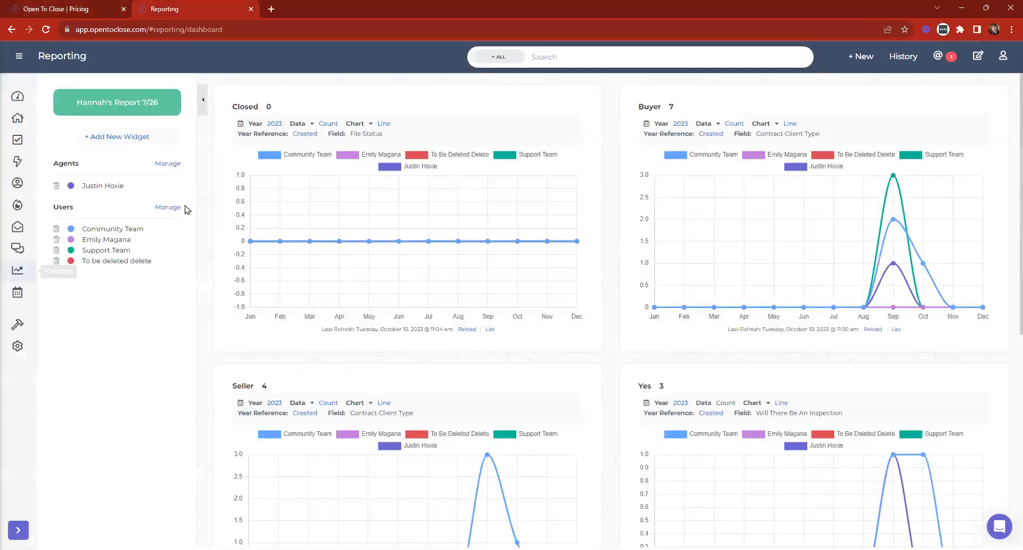
click(151, 107)
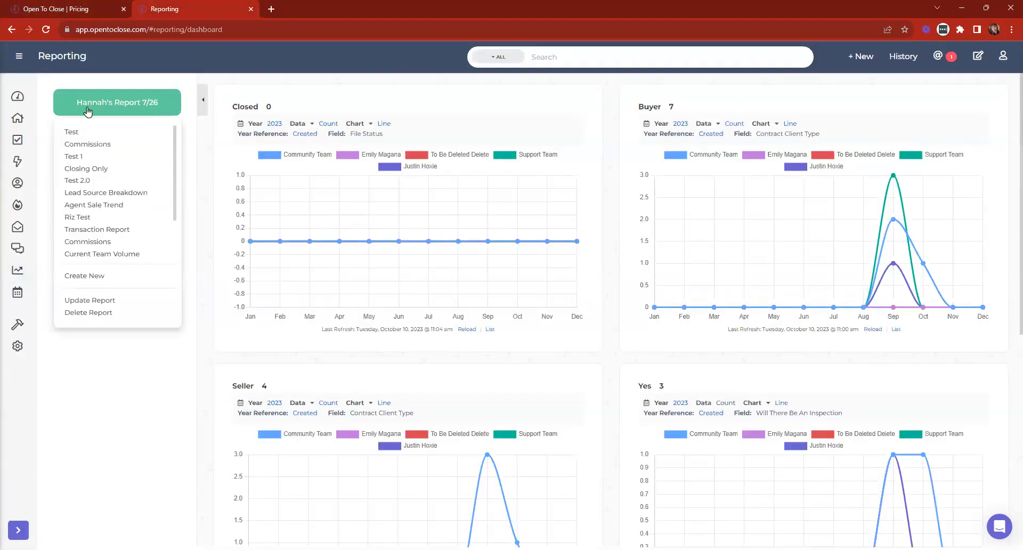
click(14, 270)
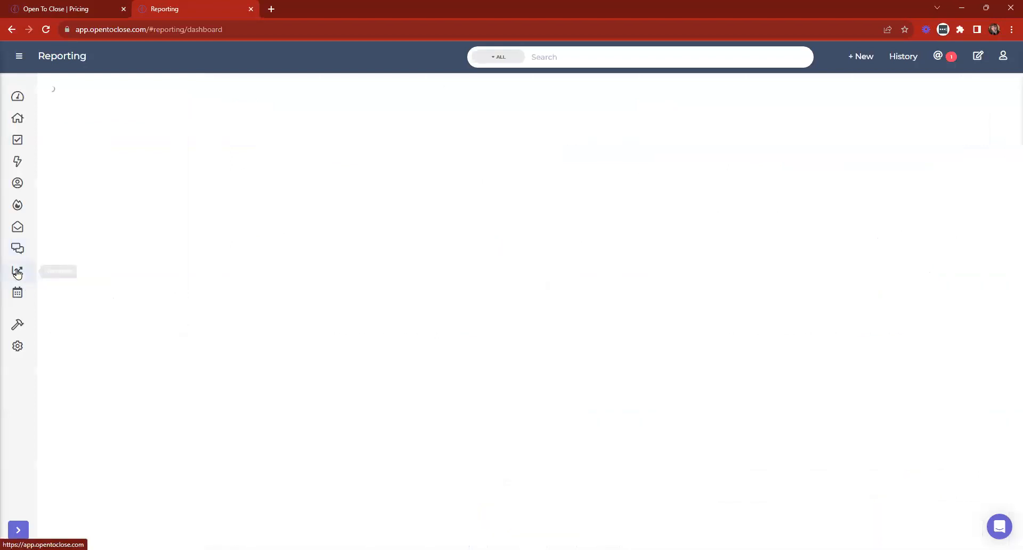
click(114, 102)
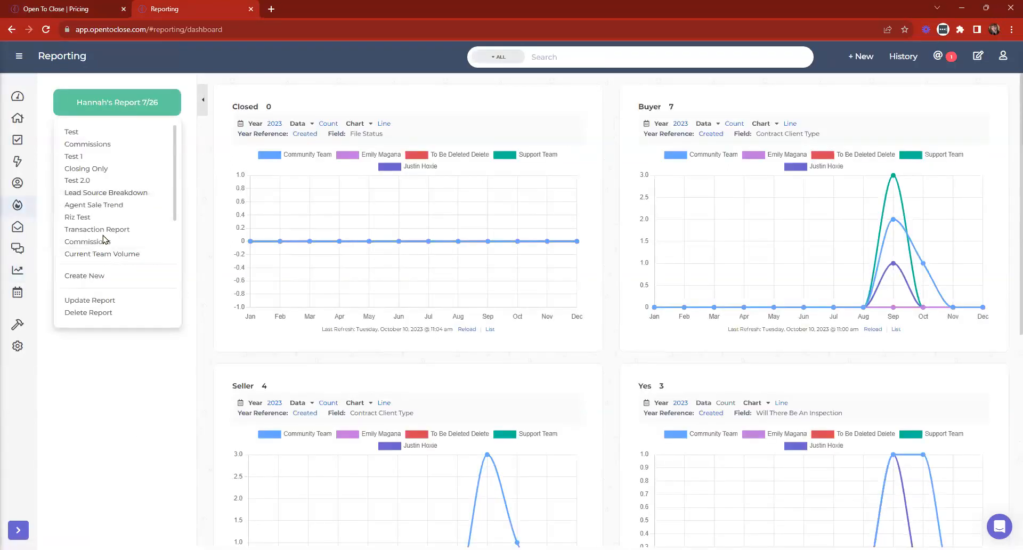
click(83, 276)
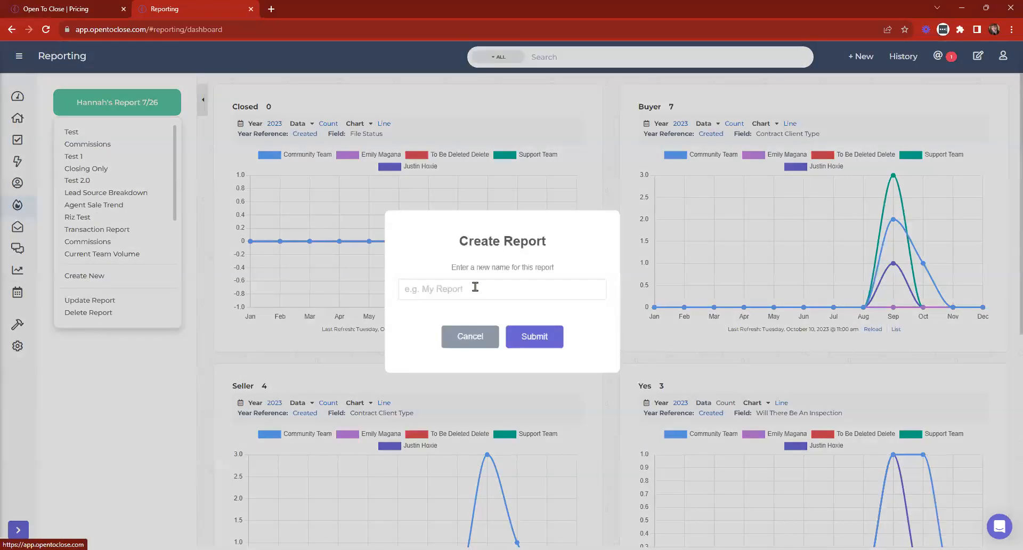
- Name the new report 'October Report 10/11'
text(Octob)
key(BackSpace)
text(tober Reporty)
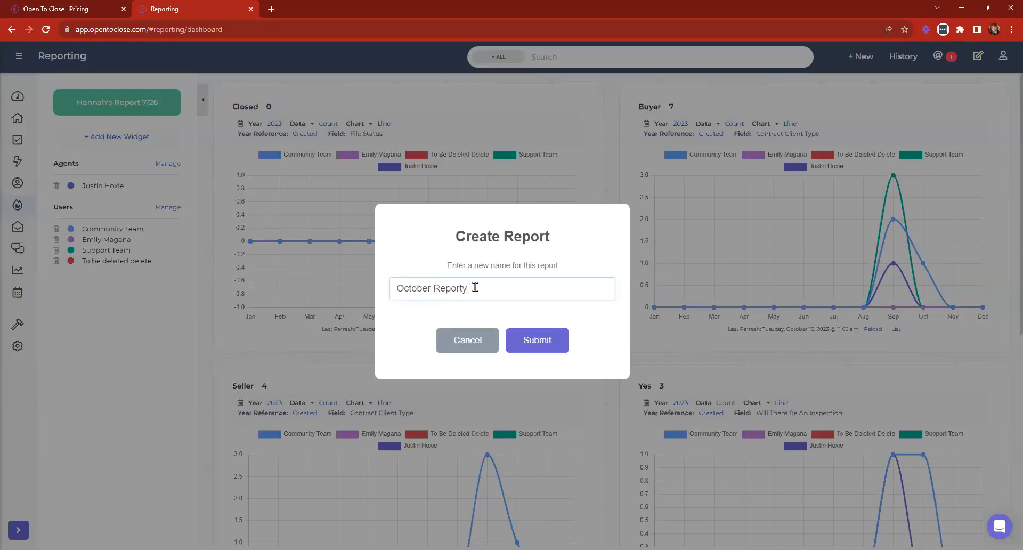
key(BackSpace)
text(/)
text(10/11)
- Submit the October Report 10/11 report and browse its available widget fields
click(554, 344)
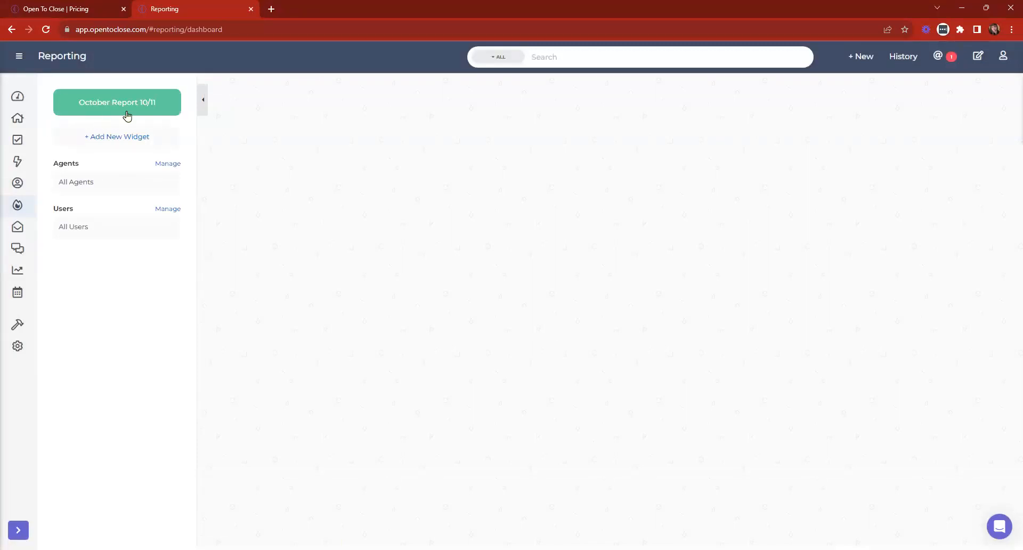
click(132, 138)
scroll(452, 219, down, 8)
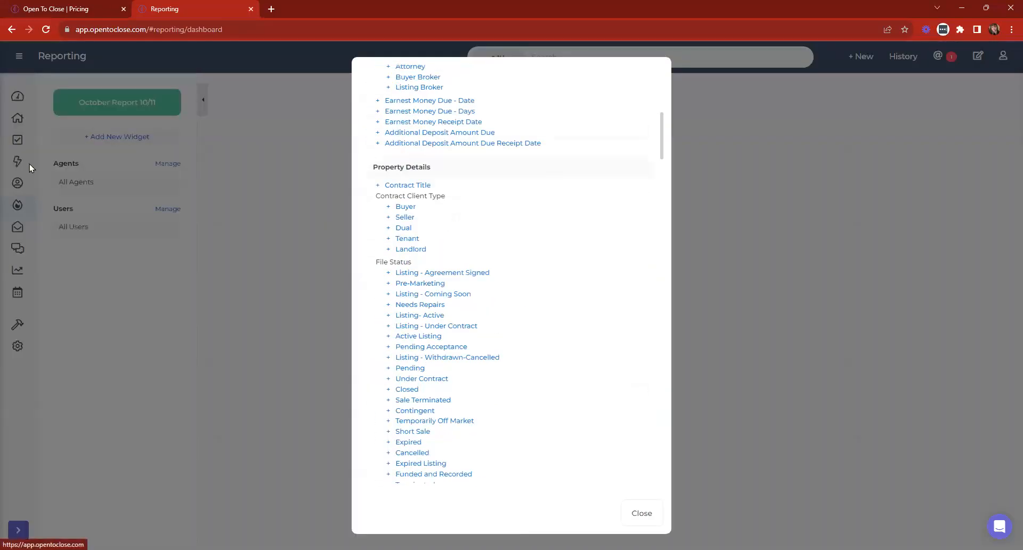
scroll(496, 273, down, 10)
scroll(528, 269, down, 5)
scroll(496, 274, up, 20)
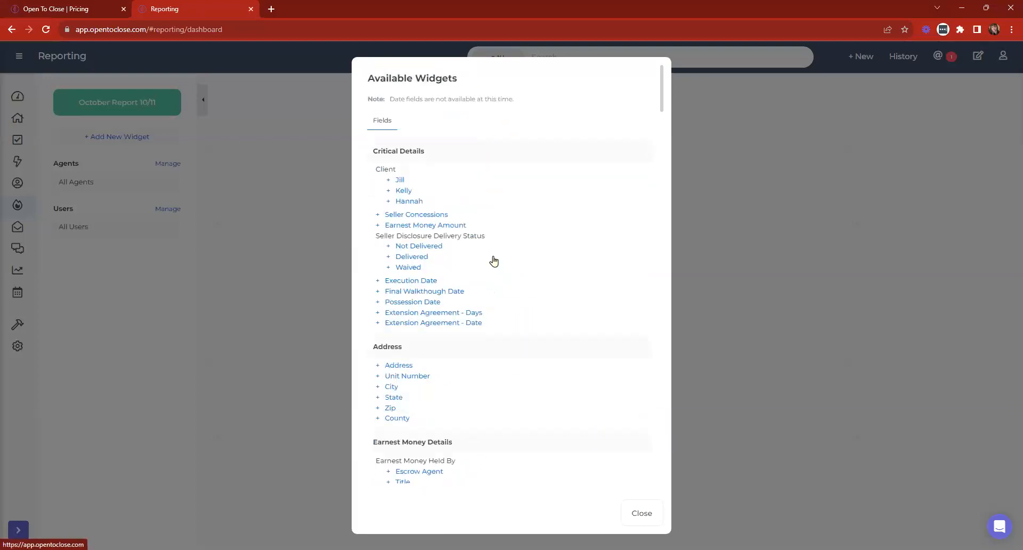
- Search the widget field list for 'lead', revealing the Lead Based Paint - Prior to 1978 fields
key(ctrl+f)
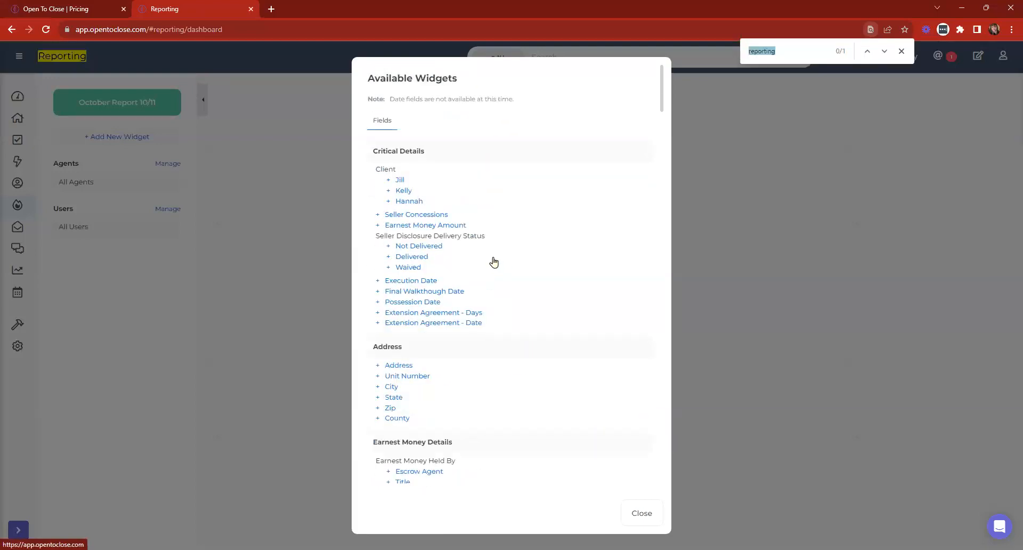
text(lead s)
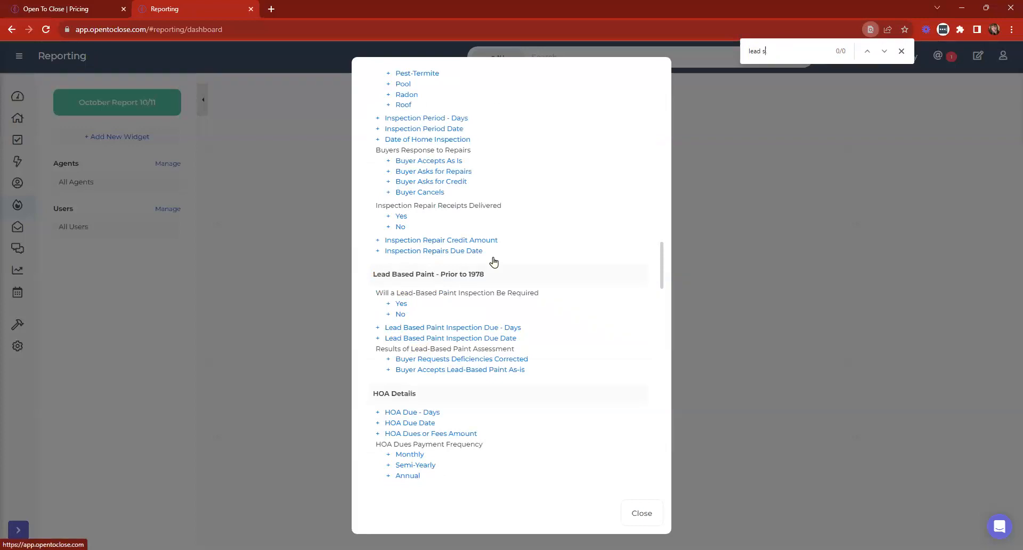
text(oui)
key(BackSpace)
key(BackSpace)
text(s)
key(BackSpace)
text(our)
key(BackSpace)
key(BackSpace)
key(BackSpace)
key(BackSpace)
key(BackSpace)
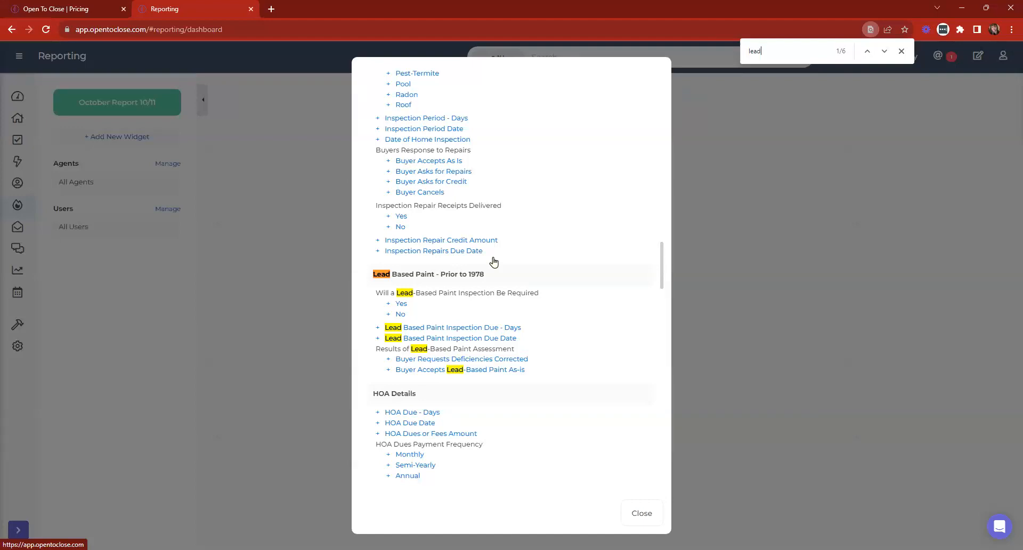
- Replace the lead search with 'closed' to find the Closed file status field
key(BackSpace)
key(BackSpace)
key(BackSpace)
scroll(415, 274, up, 2)
scroll(415, 275, up, 6)
text(clos)
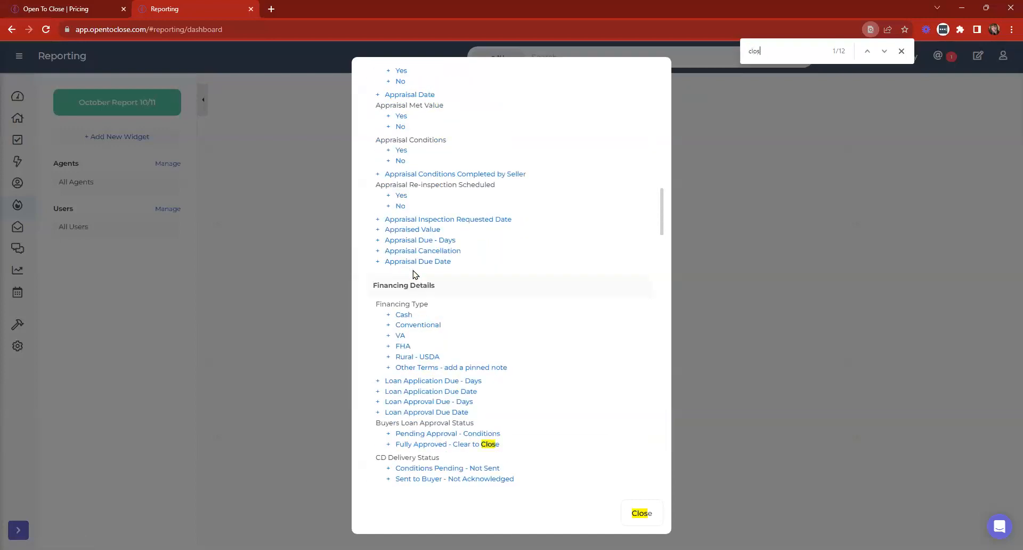
text(ed)
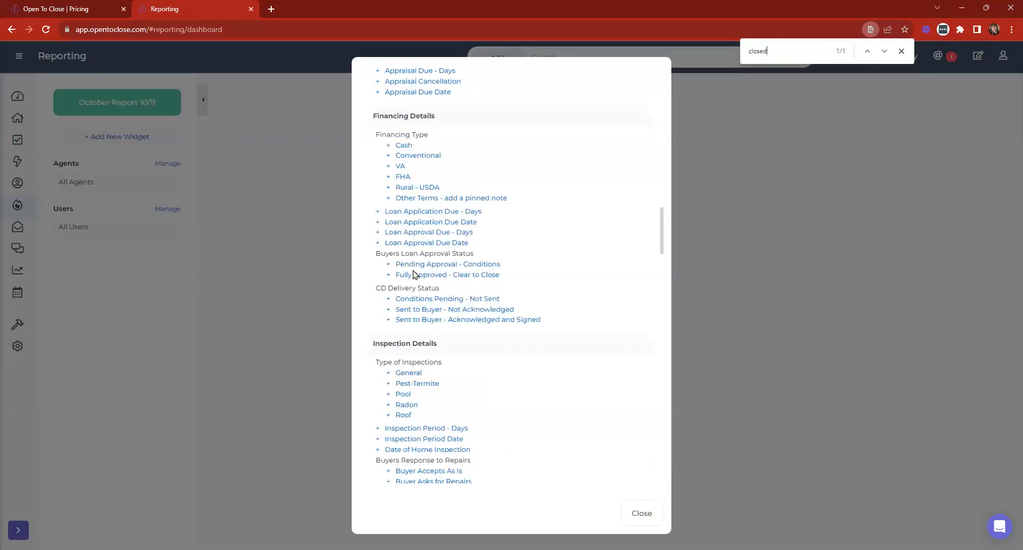
key(Return)
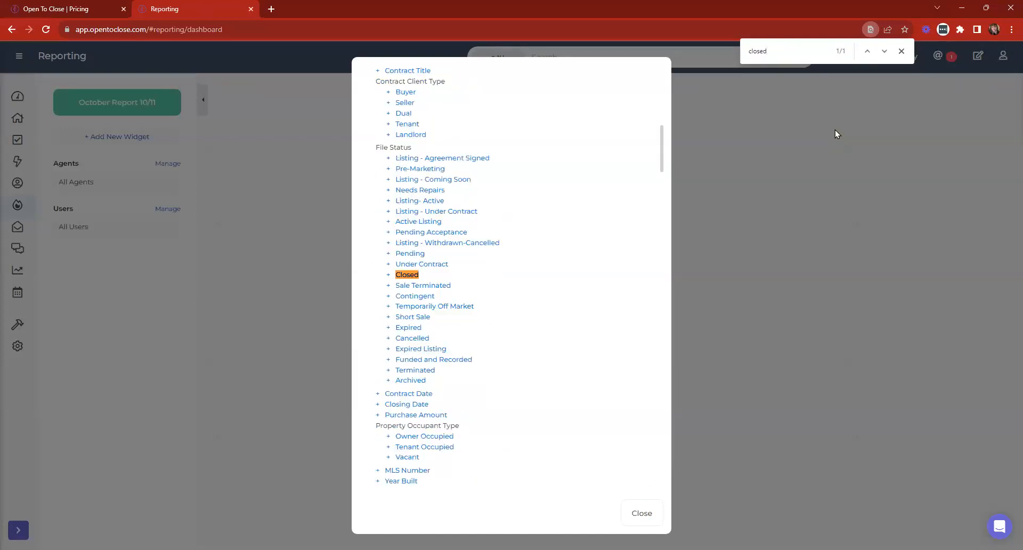
- Add the Closed file status and Closing Date widgets, then close the field list
click(408, 276)
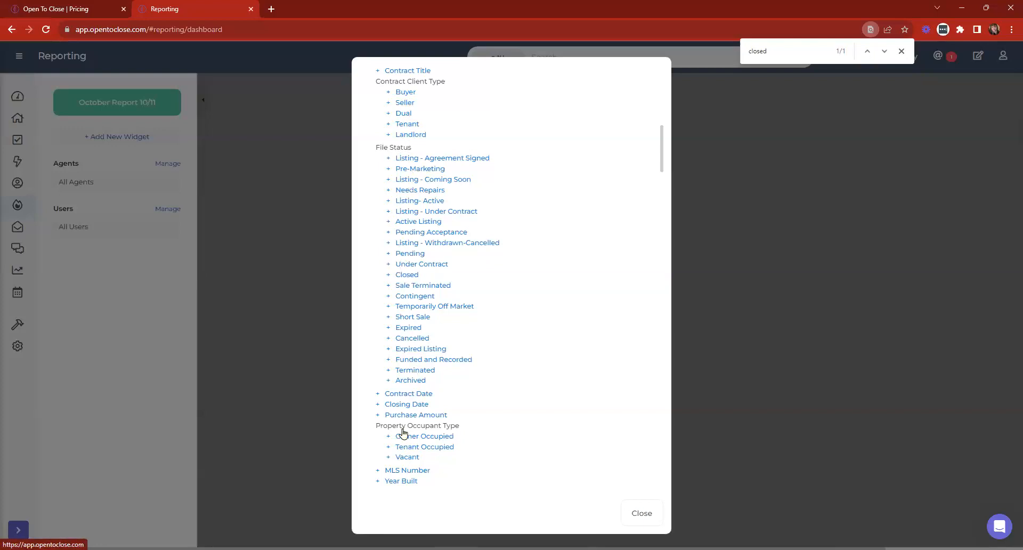
click(399, 407)
click(645, 513)
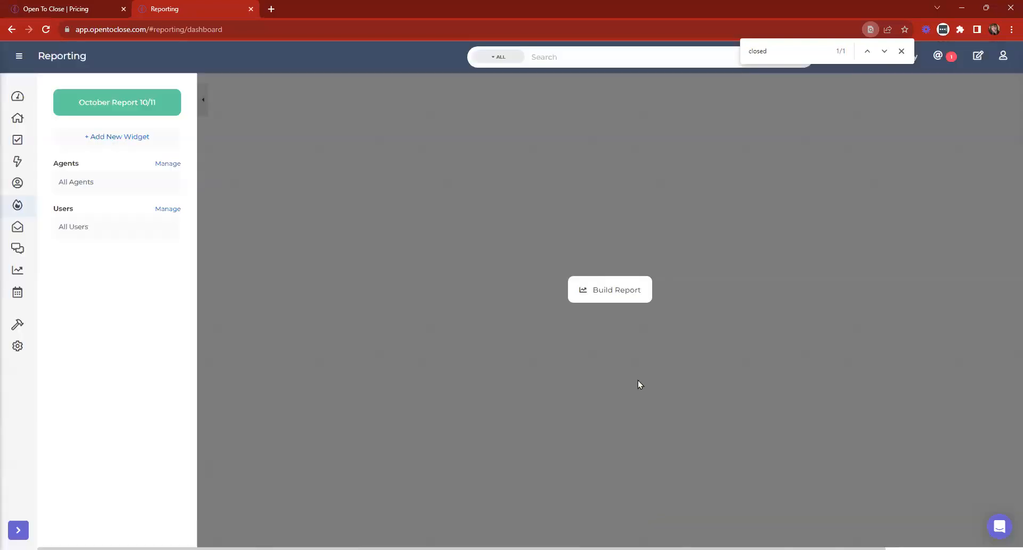
- Build the report, add both agents to its agent filter, and rebuild the Closing Date and Closed charts
click(591, 290)
click(902, 51)
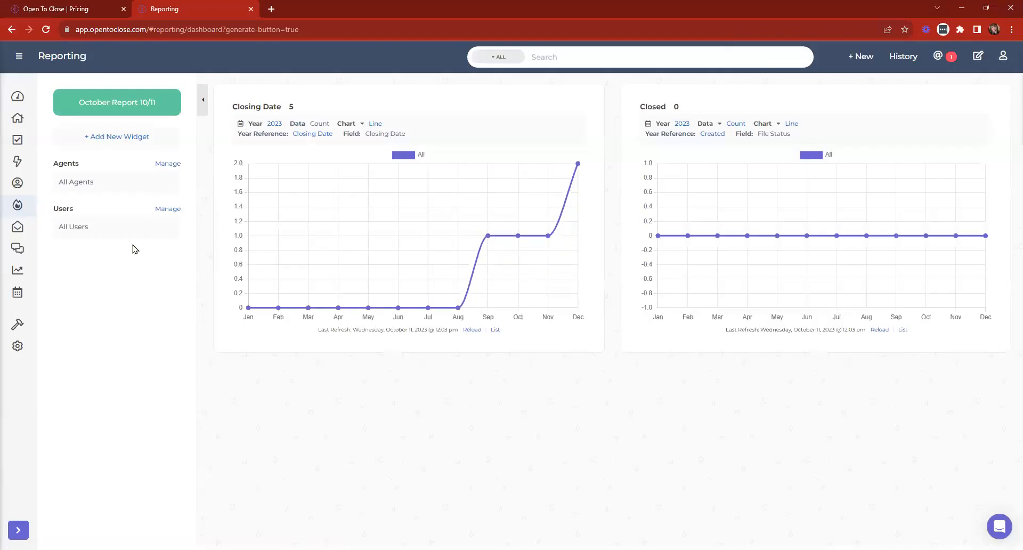
click(169, 164)
click(384, 107)
click(385, 131)
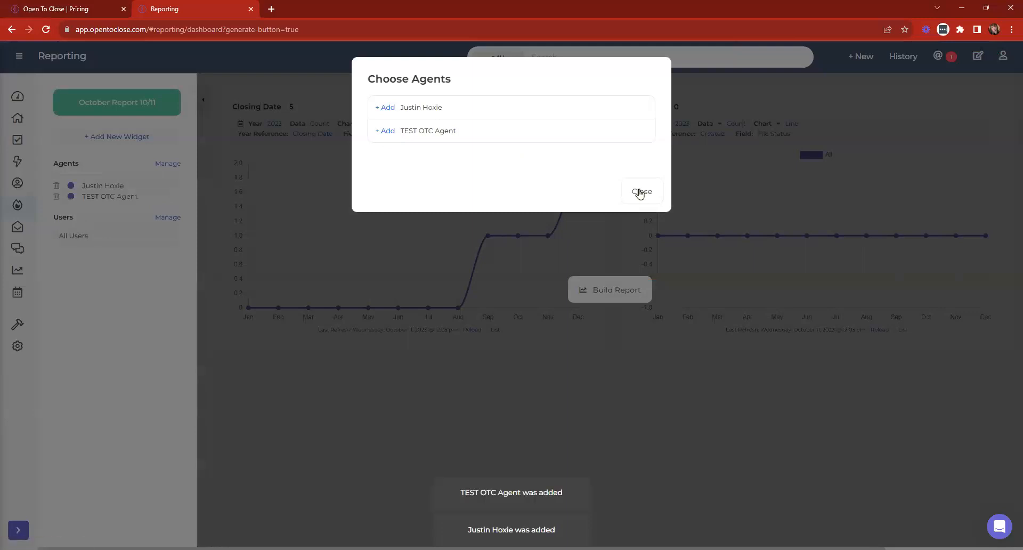
click(640, 193)
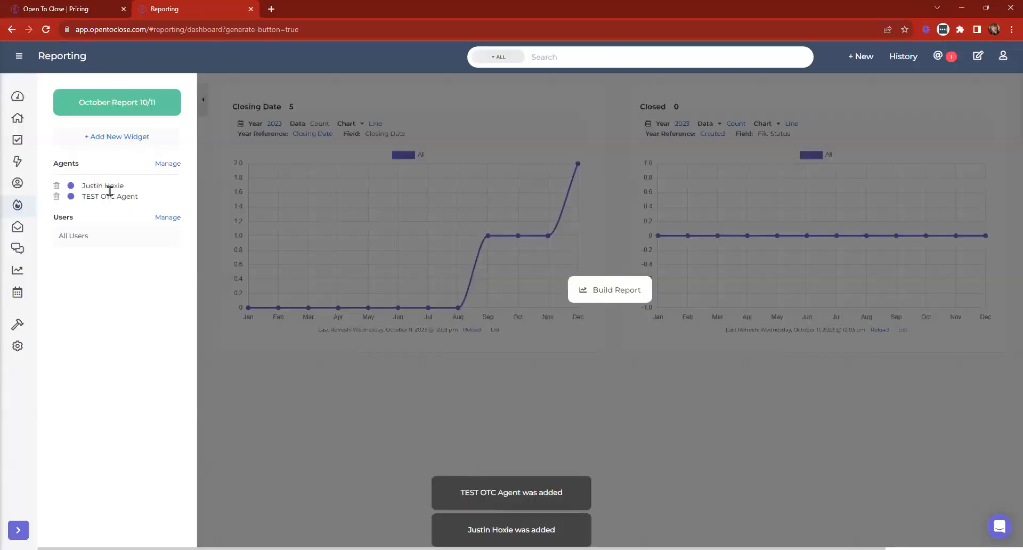
click(596, 290)
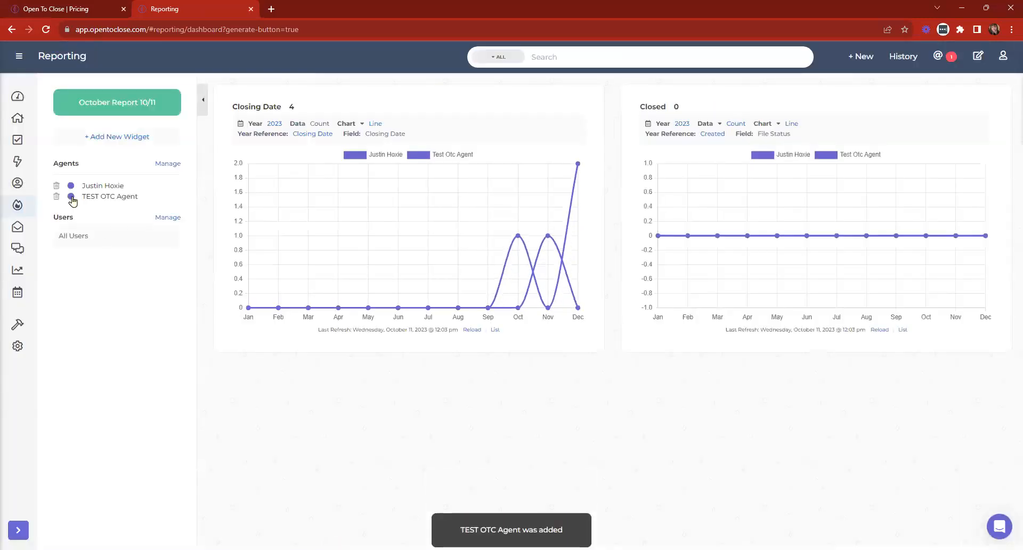
- Make the first agent's chart series red, then bring up the Closing Date widget's date span options
click(71, 186)
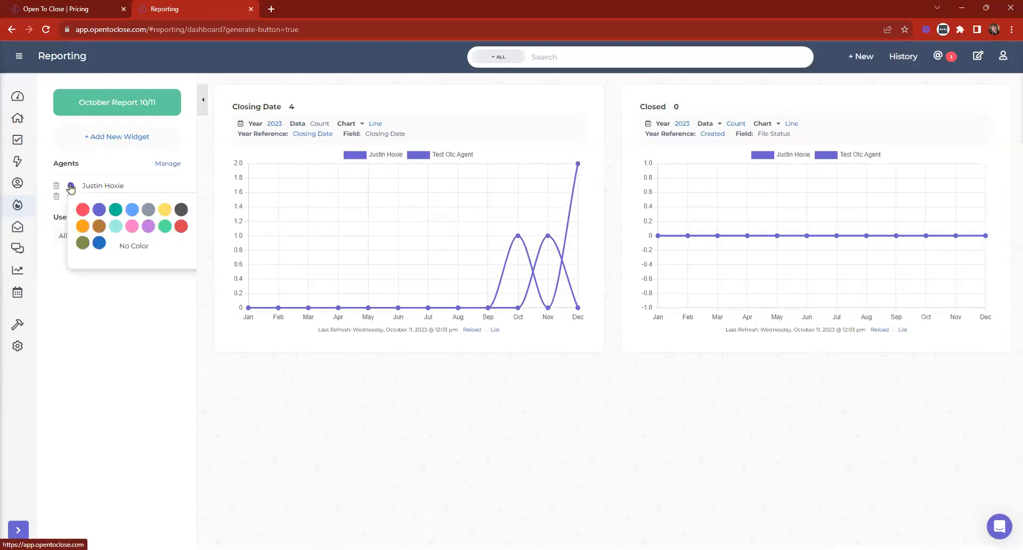
click(181, 226)
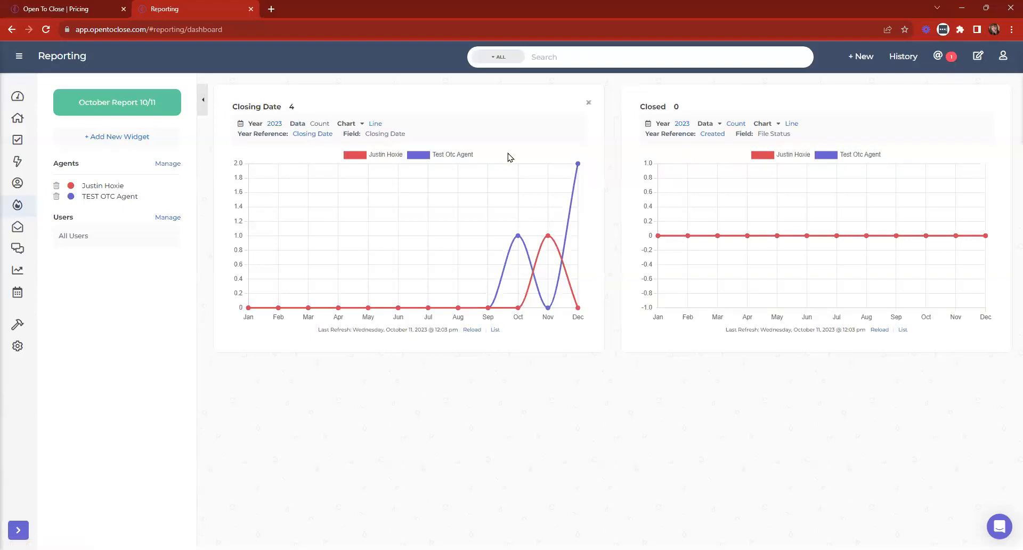
click(272, 125)
click(449, 110)
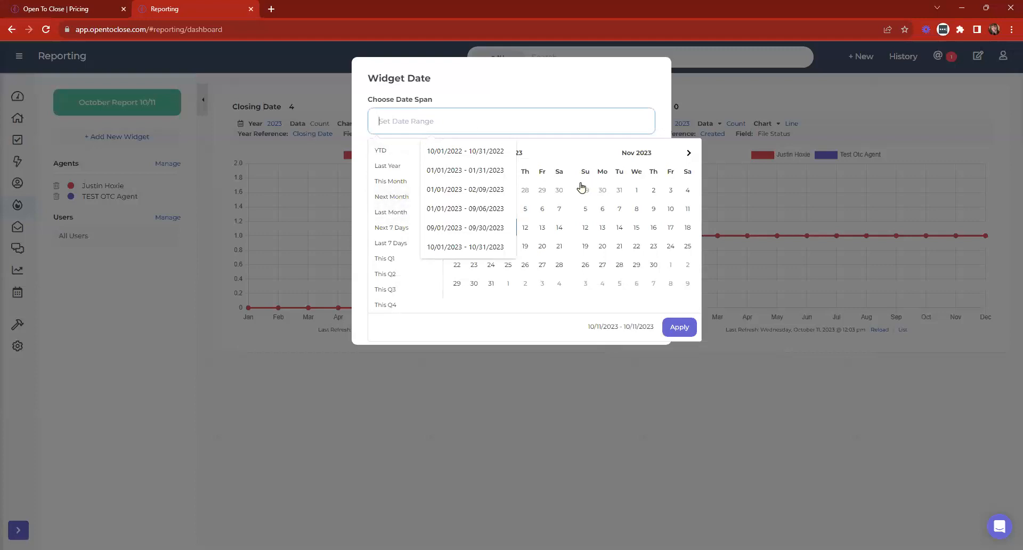
- Preview the Closing Date chart for November 1–30 (this month), then for last month
click(636, 191)
click(653, 265)
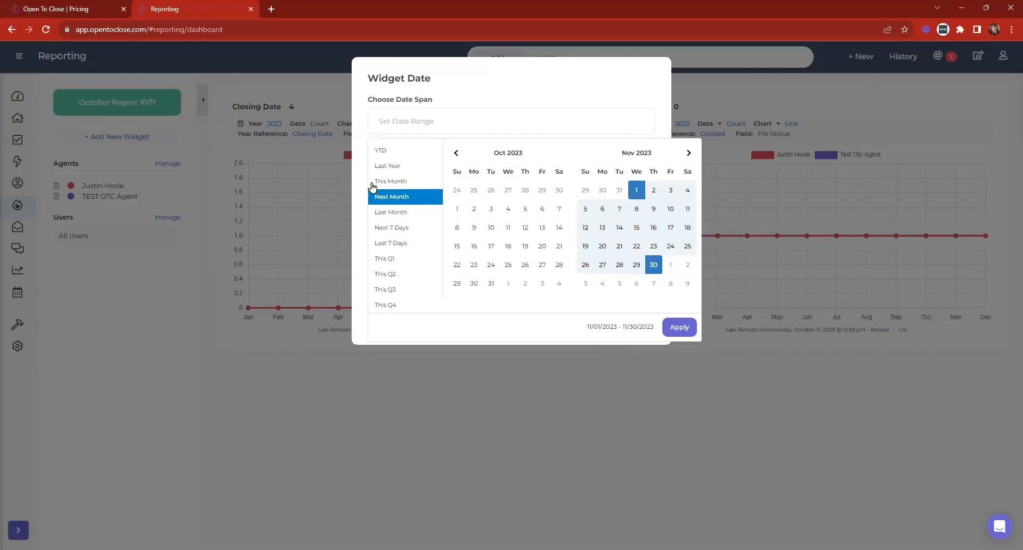
click(397, 181)
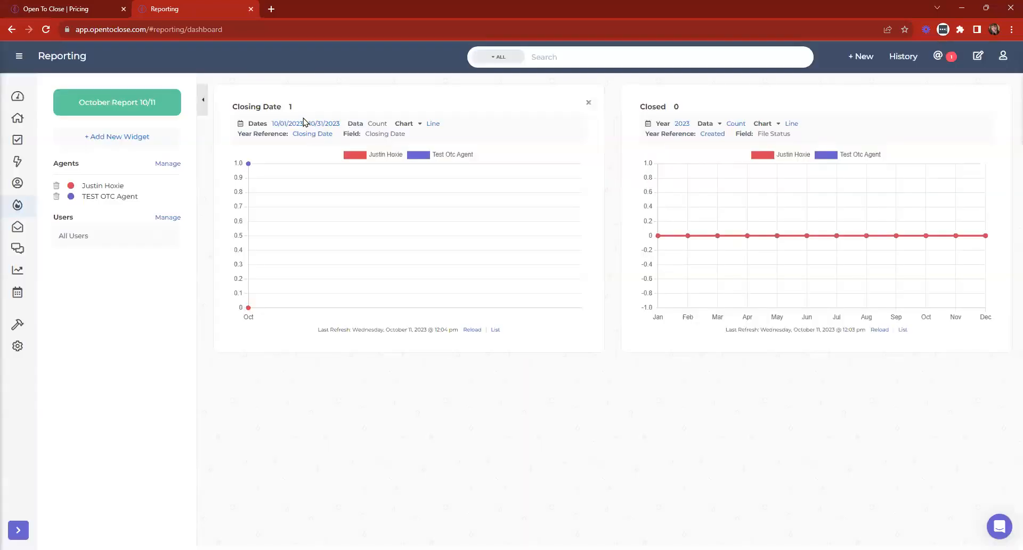
click(303, 123)
click(432, 118)
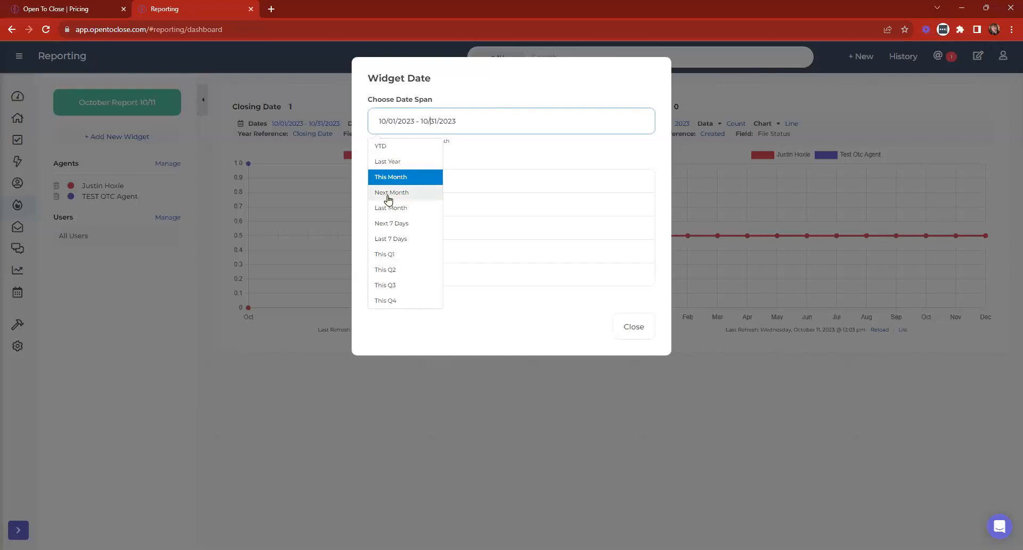
click(586, 164)
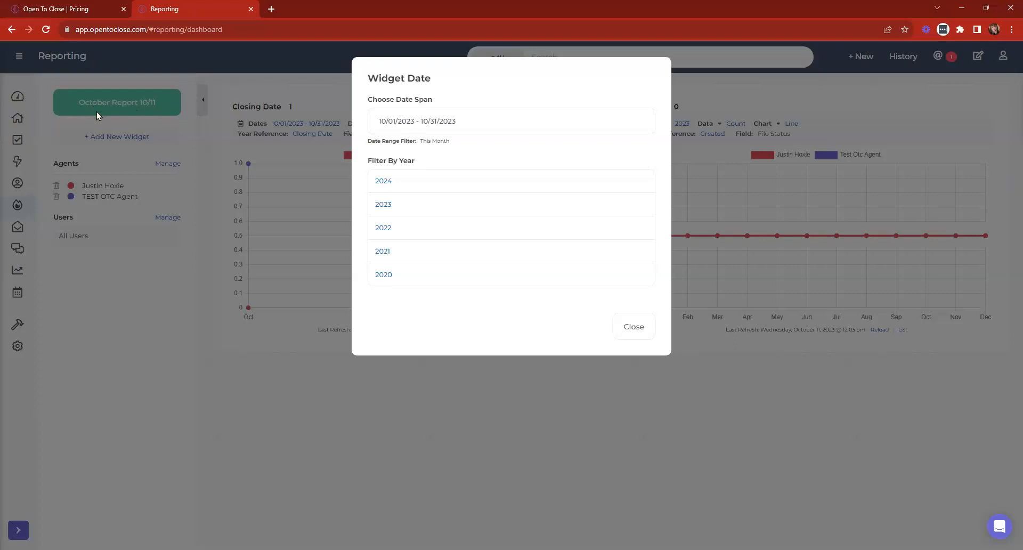
click(395, 118)
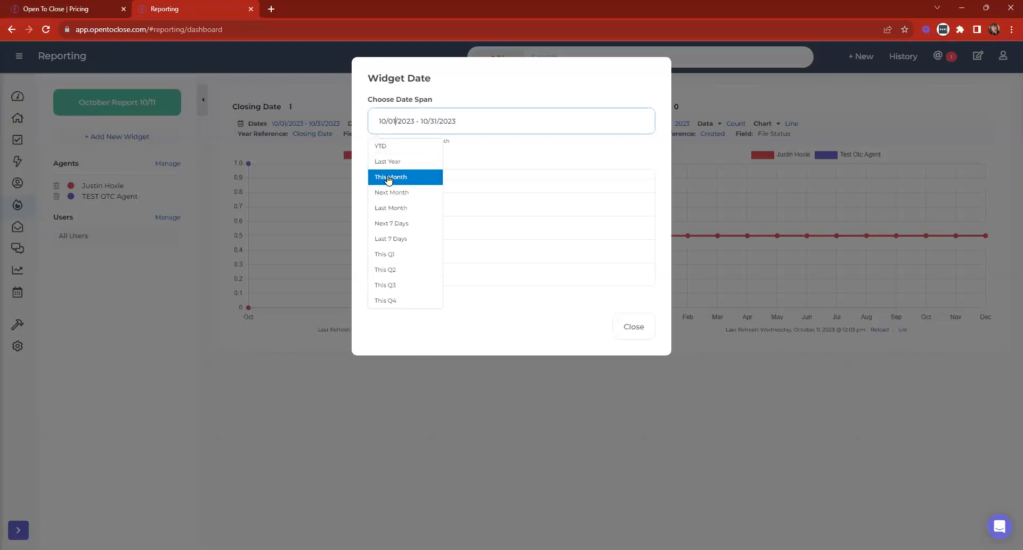
click(390, 207)
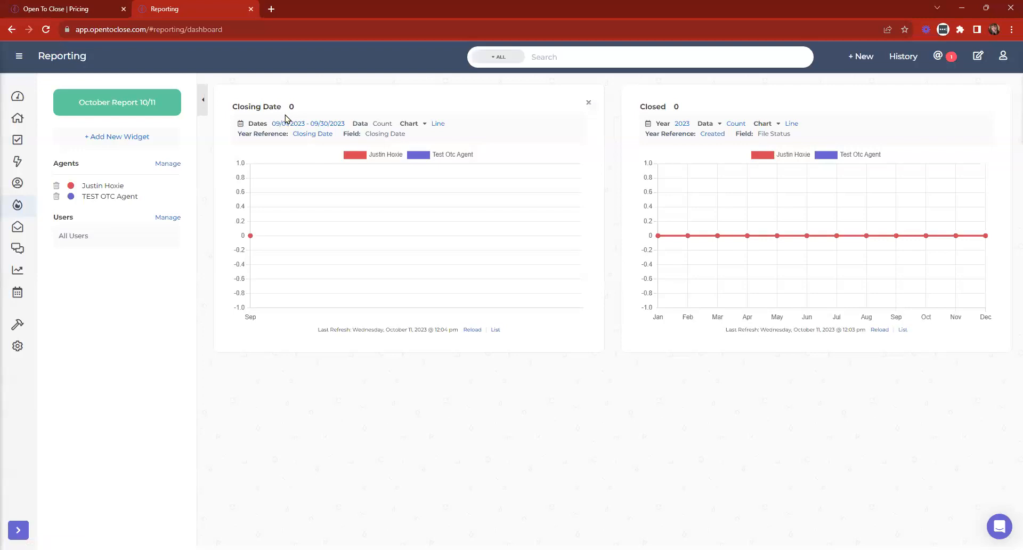
- Switch the chart to this month, then year-to-date, and finally filter it to year 2023
click(316, 126)
click(403, 119)
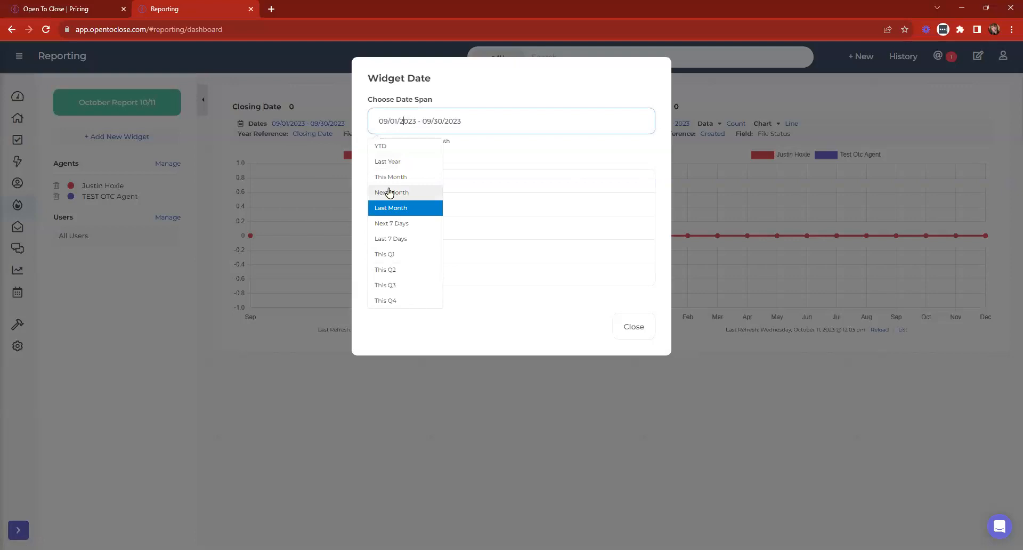
click(389, 178)
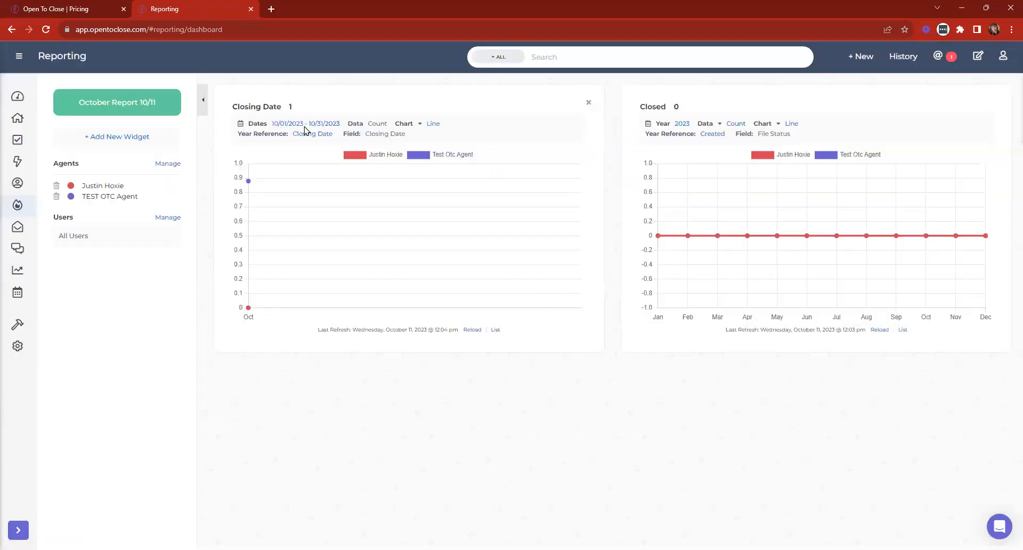
click(283, 124)
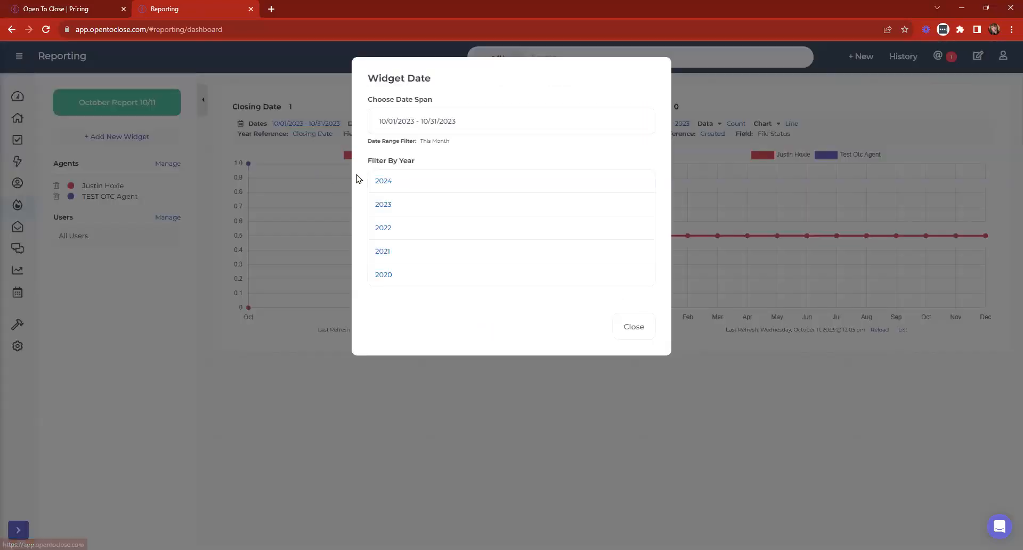
click(401, 121)
click(383, 147)
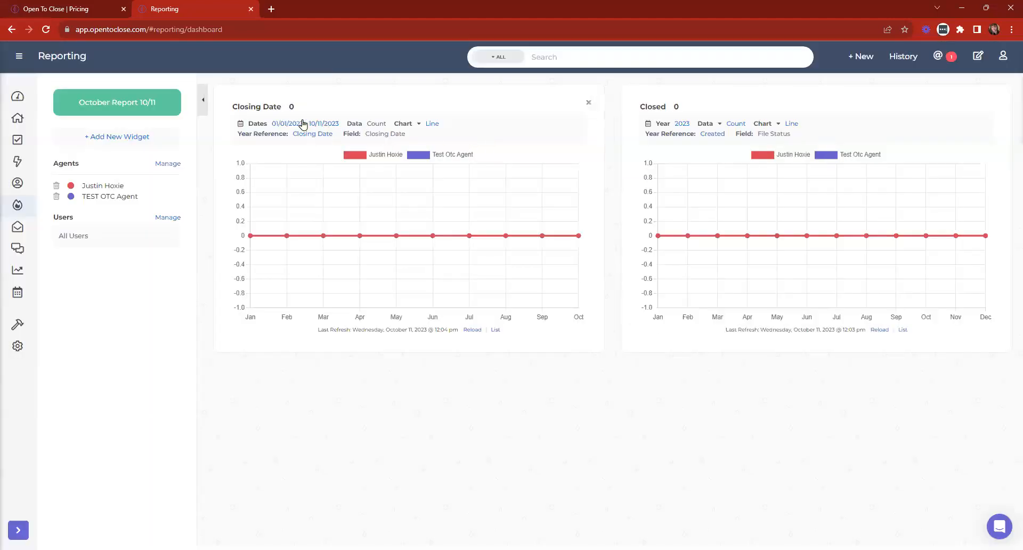
click(287, 123)
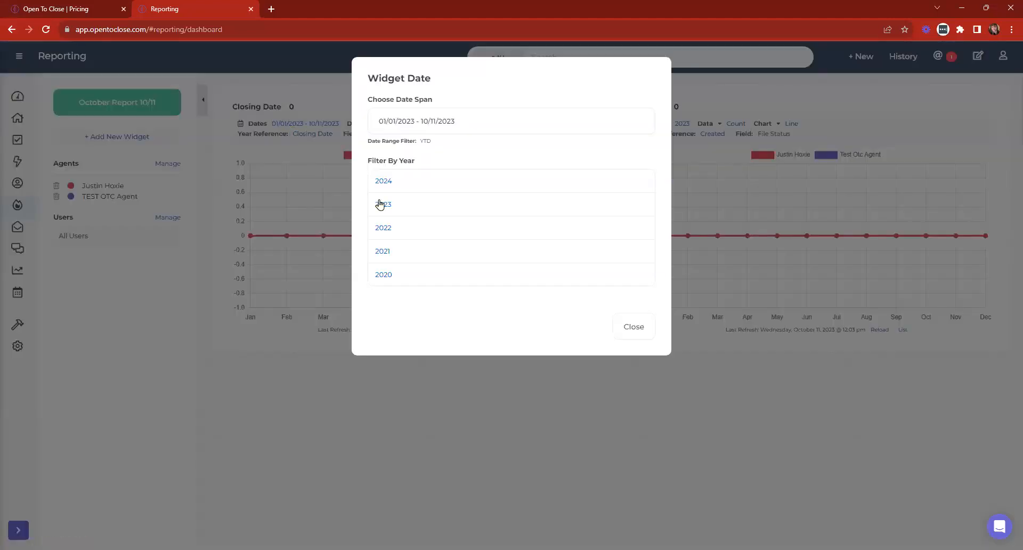
click(382, 208)
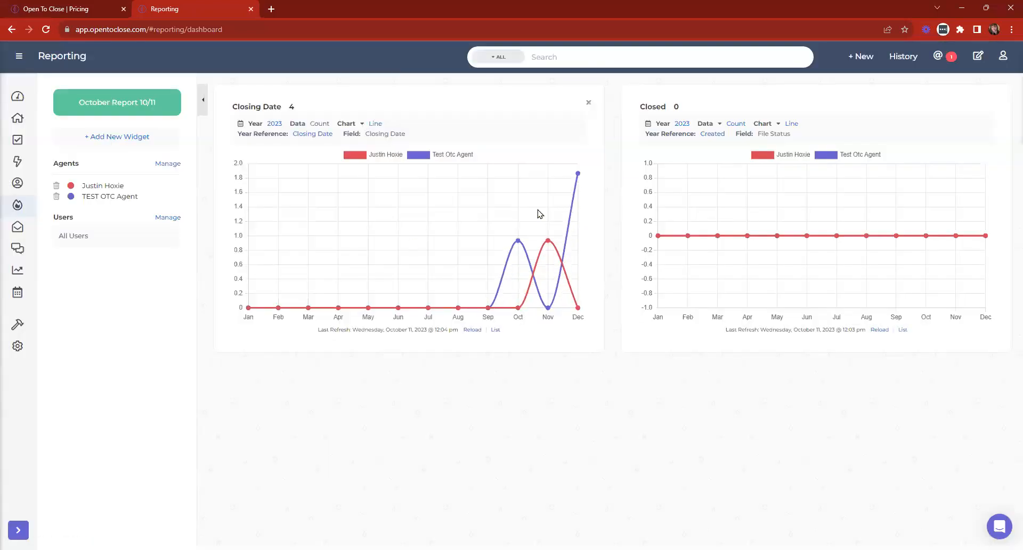
- Change the Closing Date widget's chart type from Line to Bar
mouse_move(518, 238)
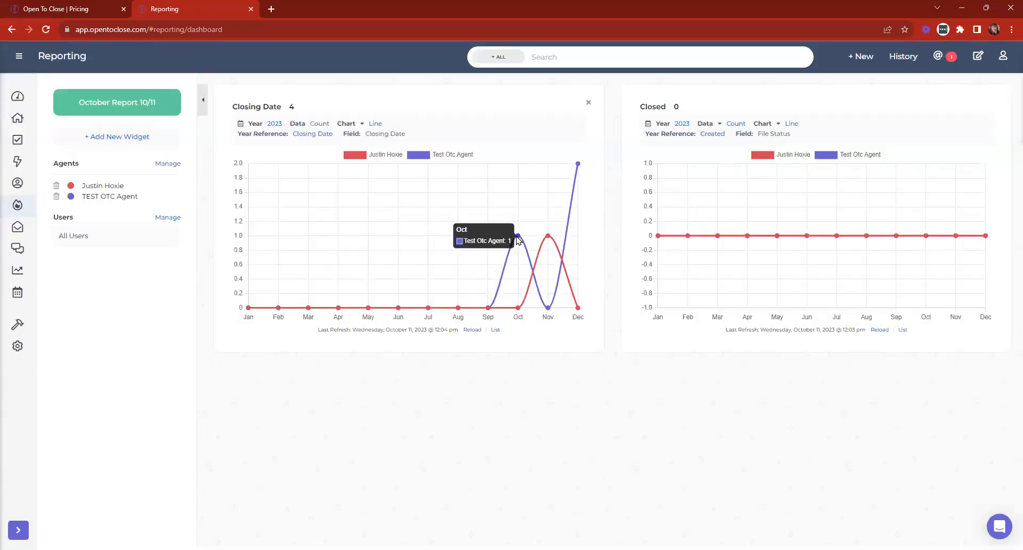
click(376, 127)
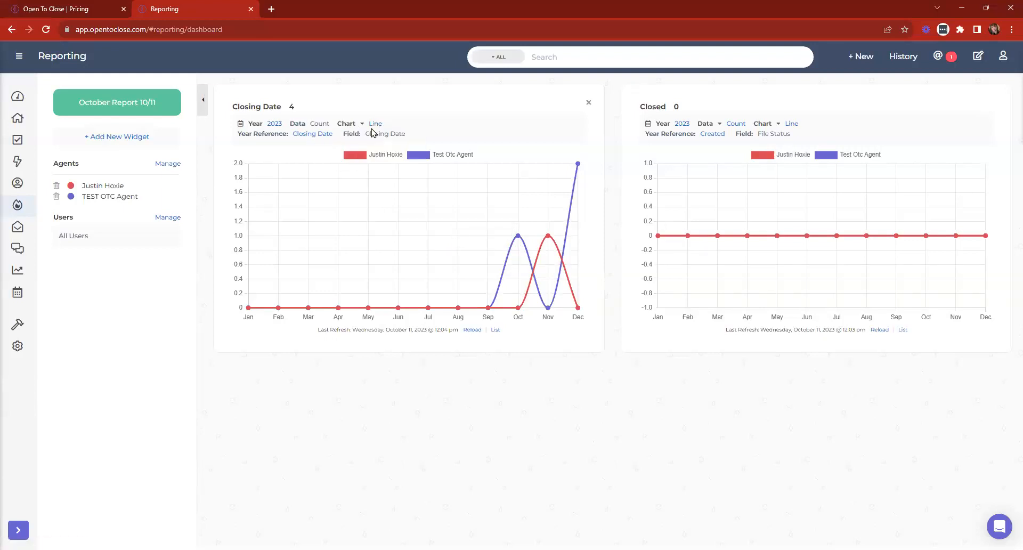
click(370, 126)
click(350, 155)
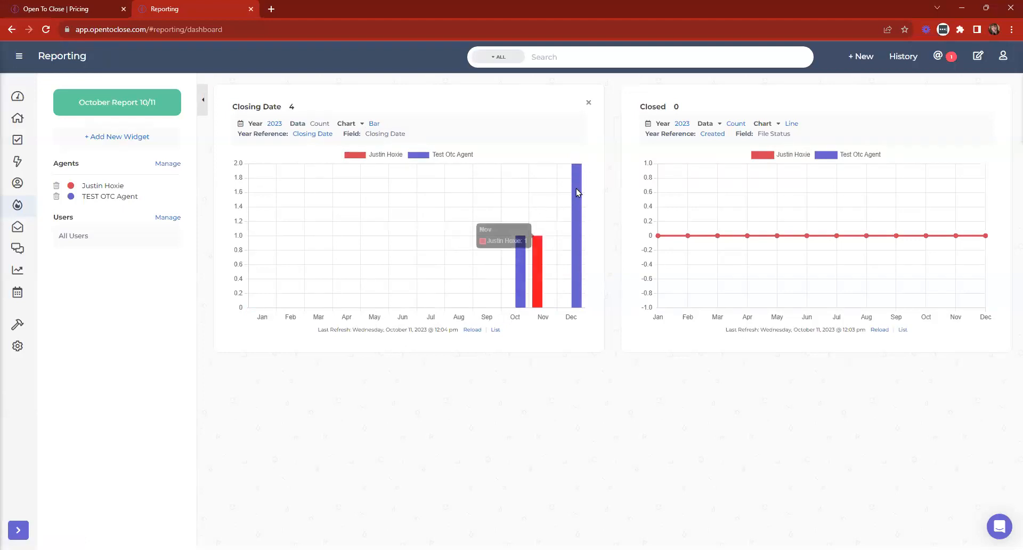
- Open the Closing Date chart's property list and review its agent and month groupings
click(495, 330)
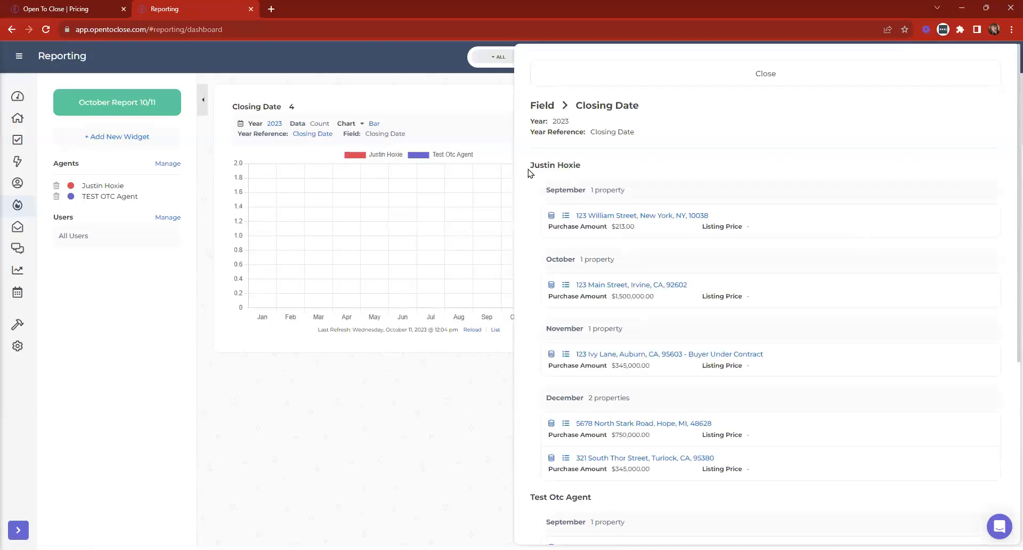
drag(530, 165, 605, 177)
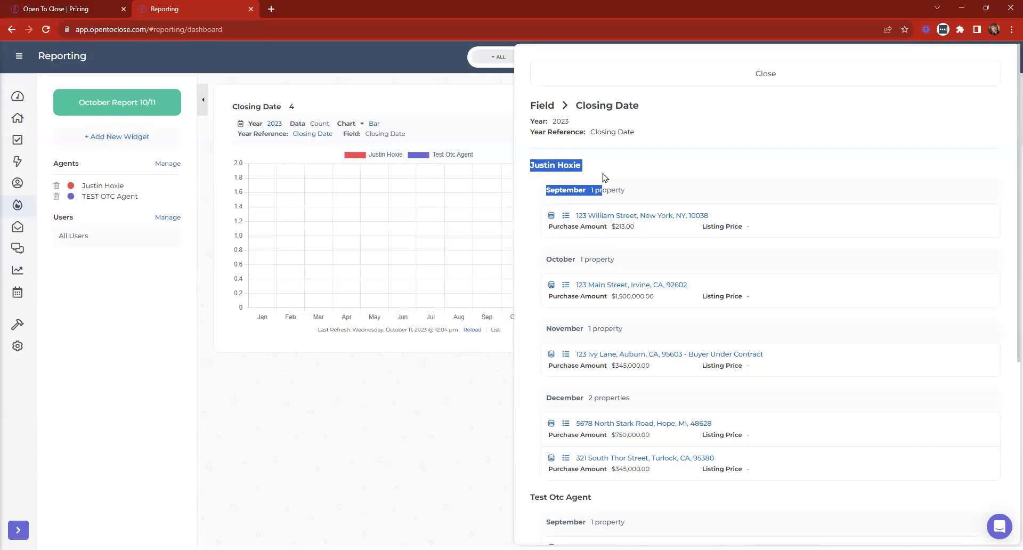
click(657, 184)
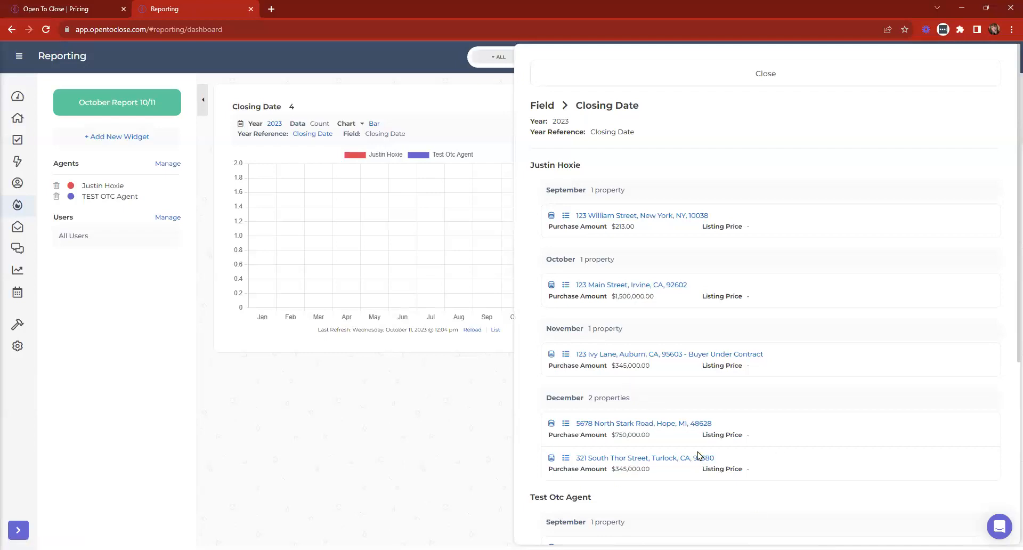
scroll(765, 418, down, 5)
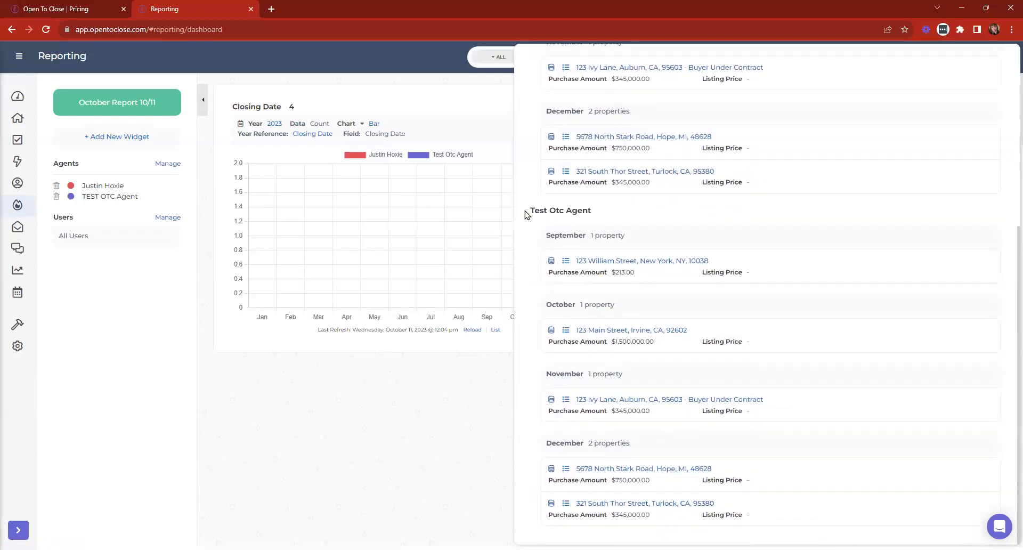
drag(527, 214, 625, 219)
click(564, 214)
scroll(567, 459, up, 1)
scroll(615, 439, down, 1)
scroll(834, 359, up, 1)
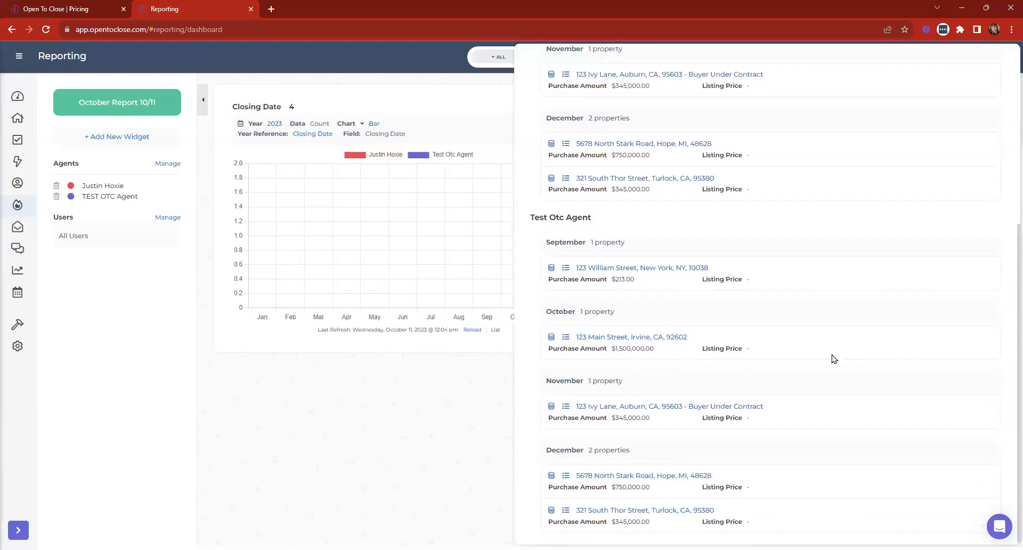
scroll(834, 359, up, 5)
- Reload the chart, reopen the property list, and open the first September property's record
click(604, 70)
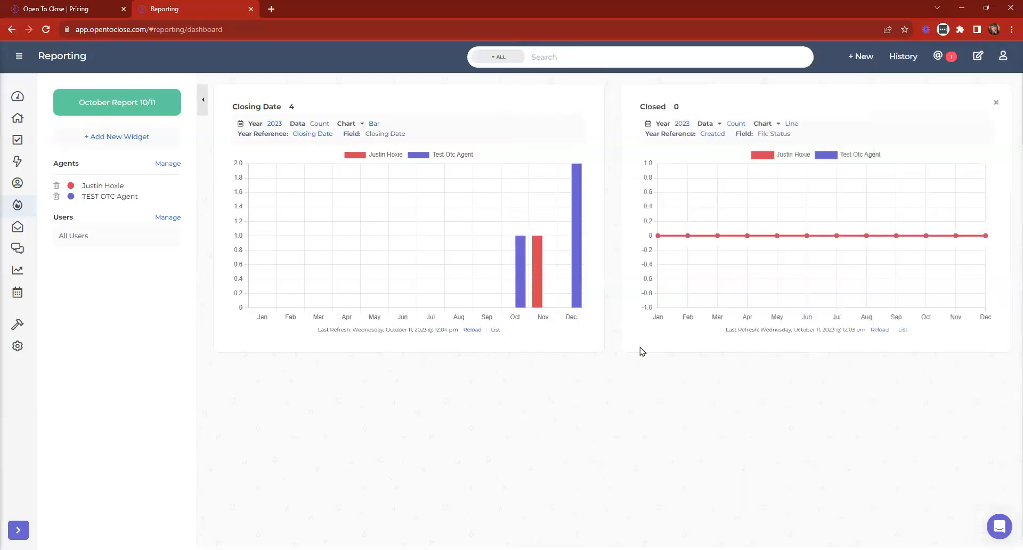
click(472, 329)
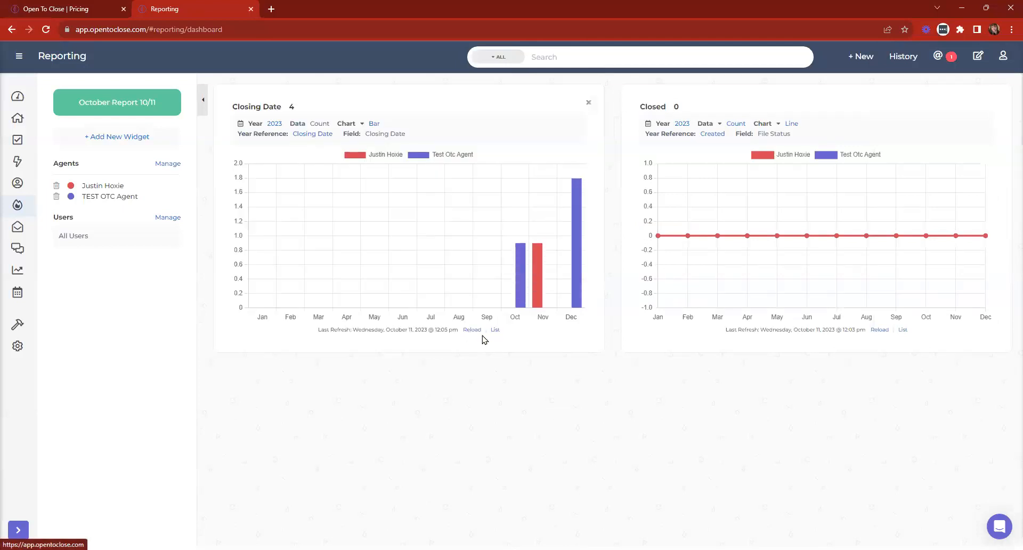
click(494, 330)
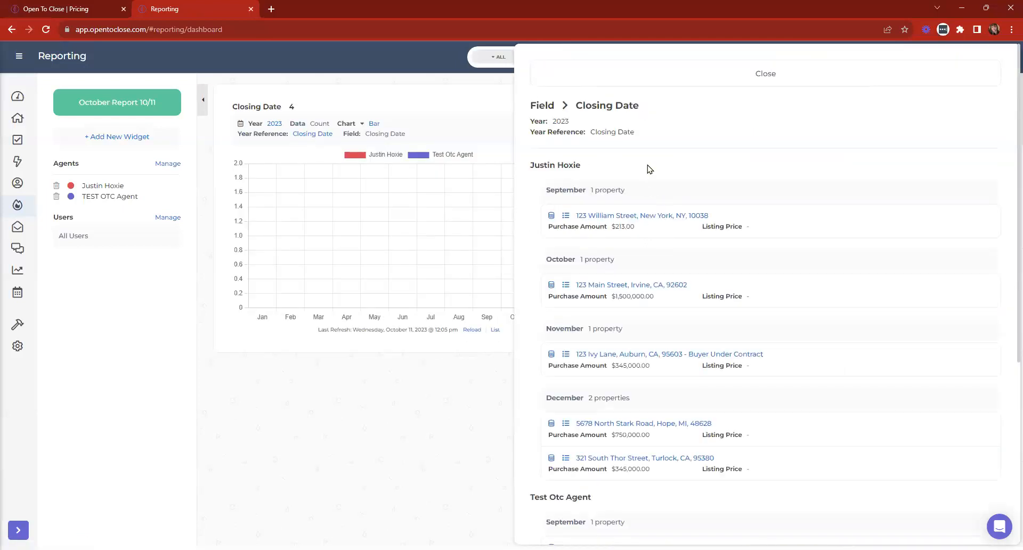
click(644, 217)
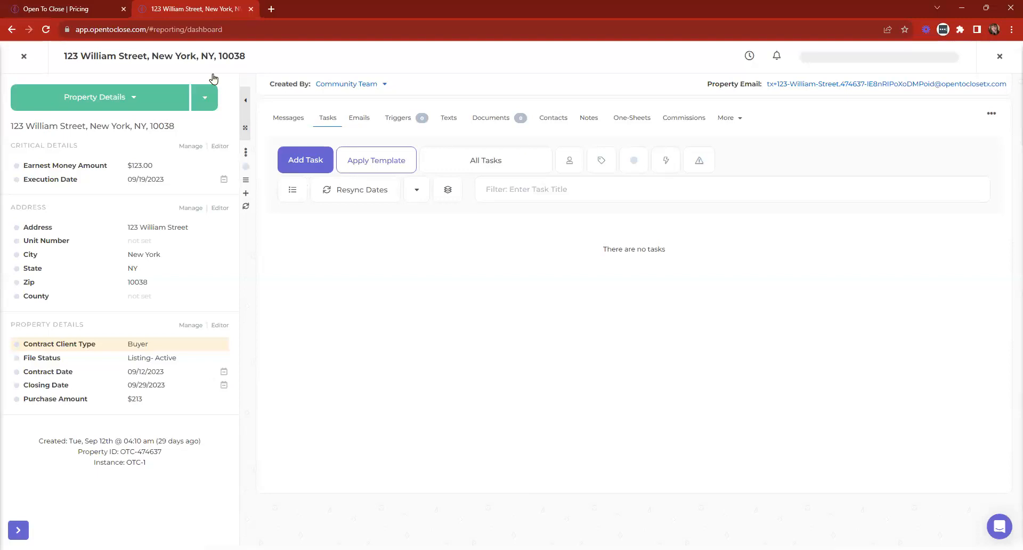
- Close the buyer property record (09/29/2023 closing, $213) to return to reporting
click(23, 56)
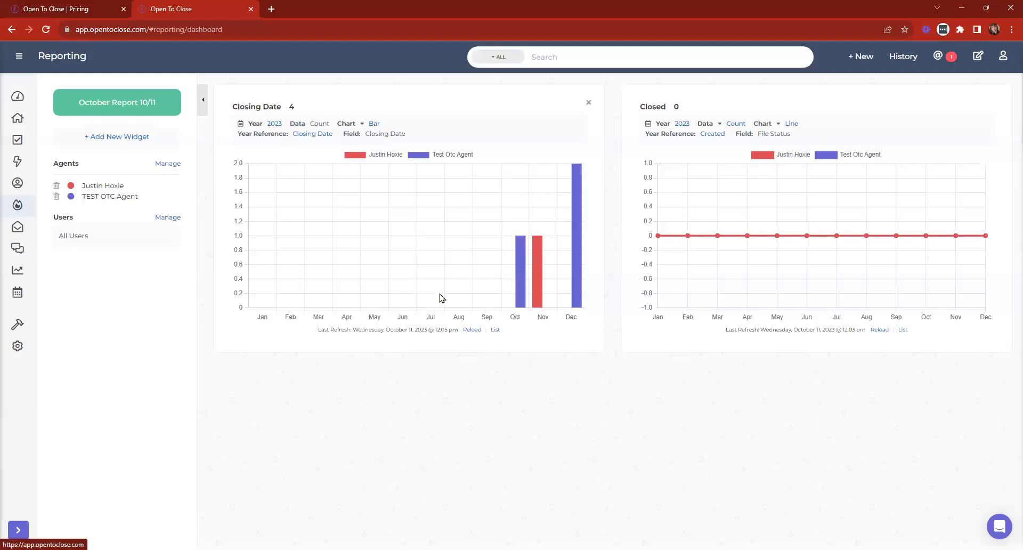
- List and scroll through the properties behind the Closing Date chart, then close the list
click(495, 330)
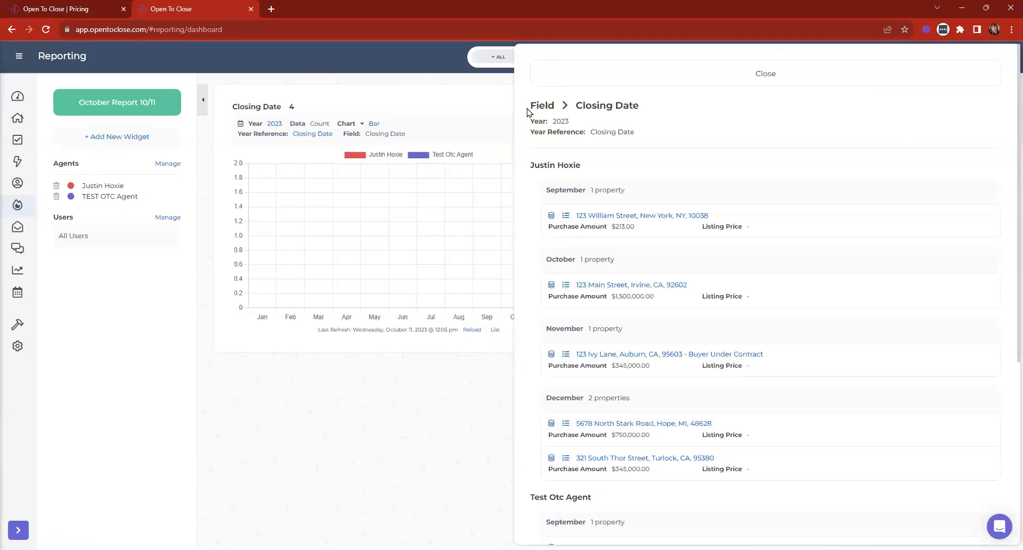
scroll(704, 458, down, 5)
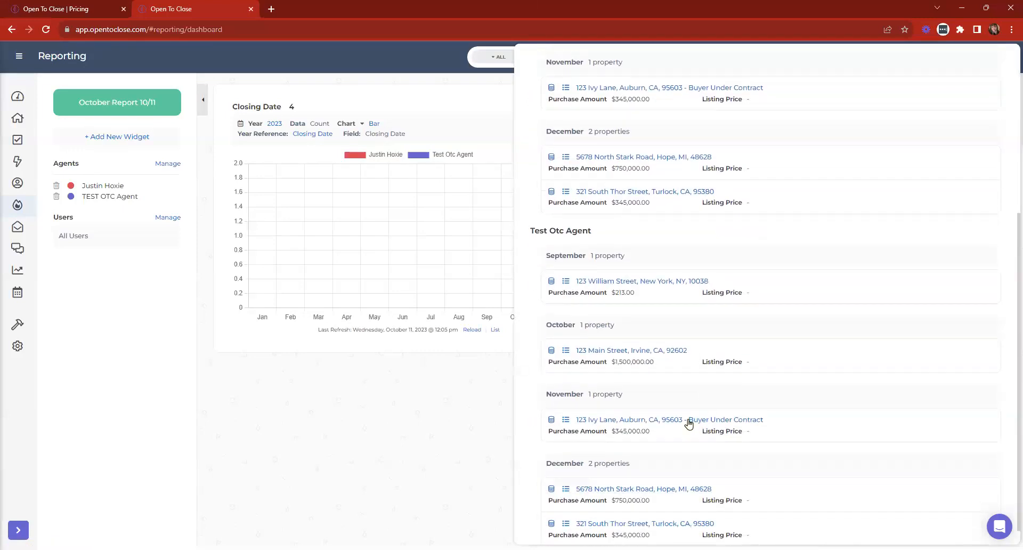
scroll(697, 414, up, 3)
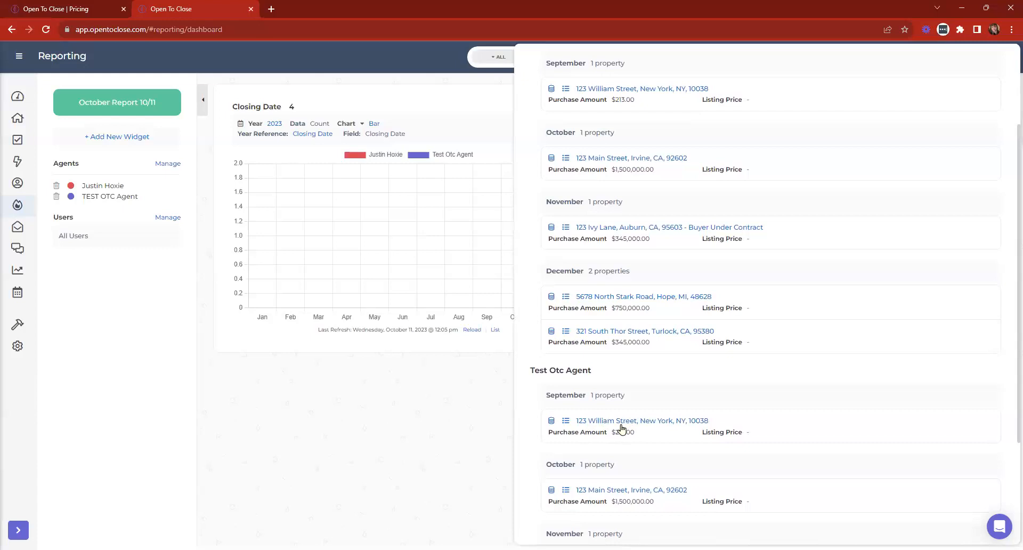
scroll(633, 282, up, 2)
scroll(633, 282, up, 1)
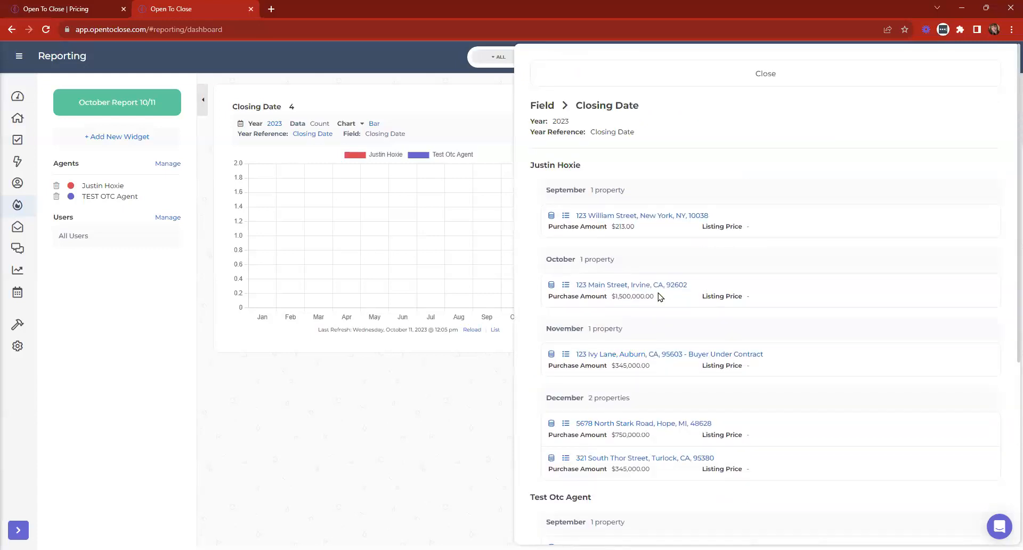
scroll(608, 297, down, 5)
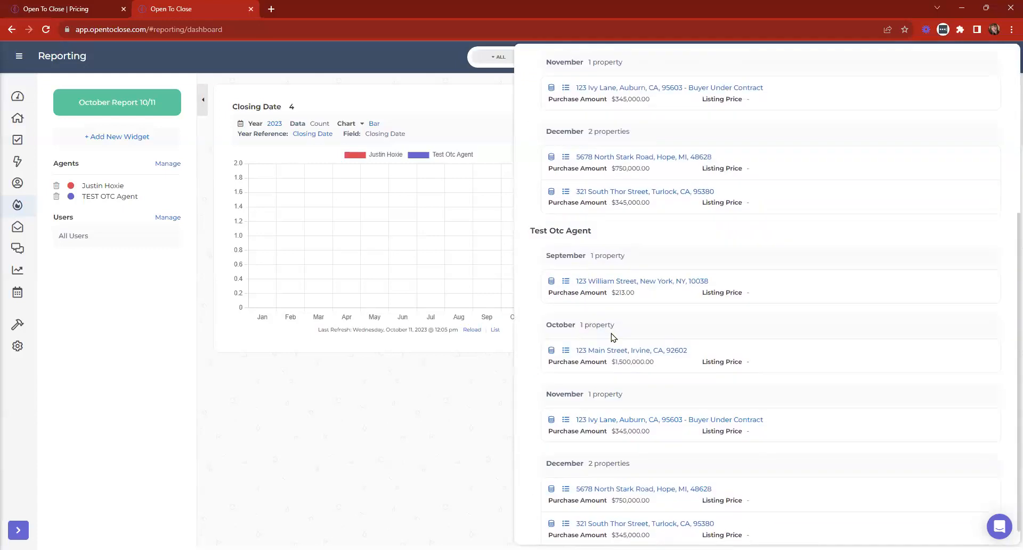
scroll(614, 337, down, 1)
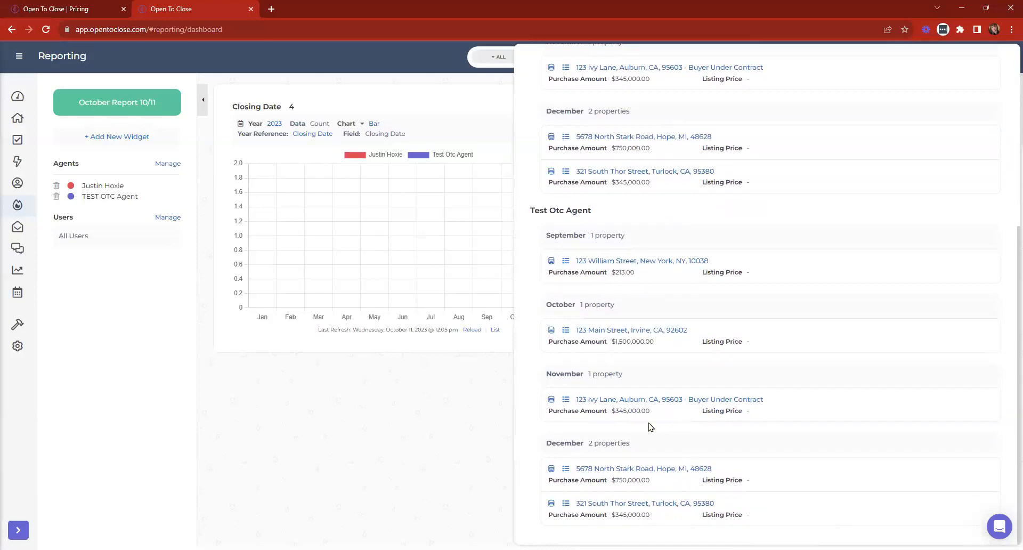
scroll(649, 425, up, 5)
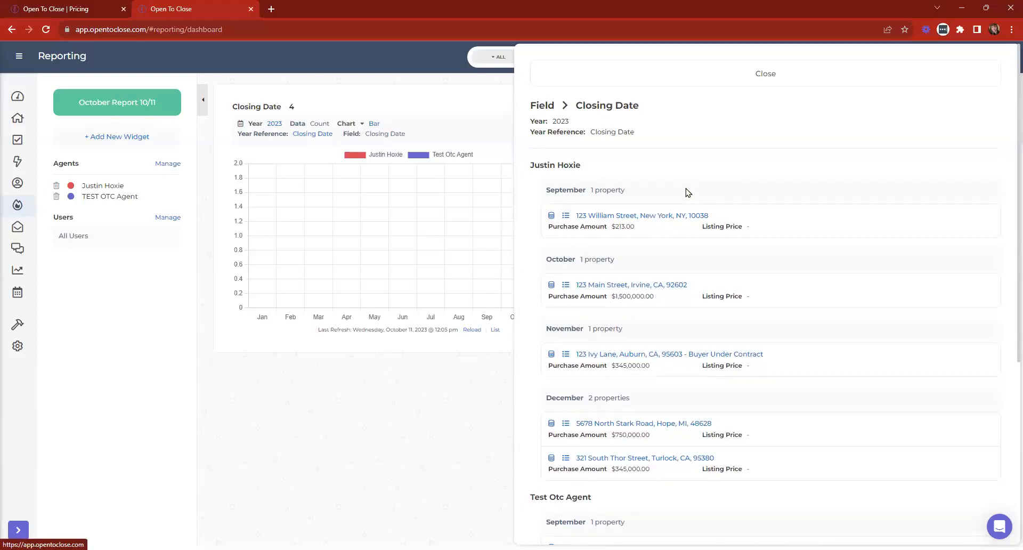
click(588, 75)
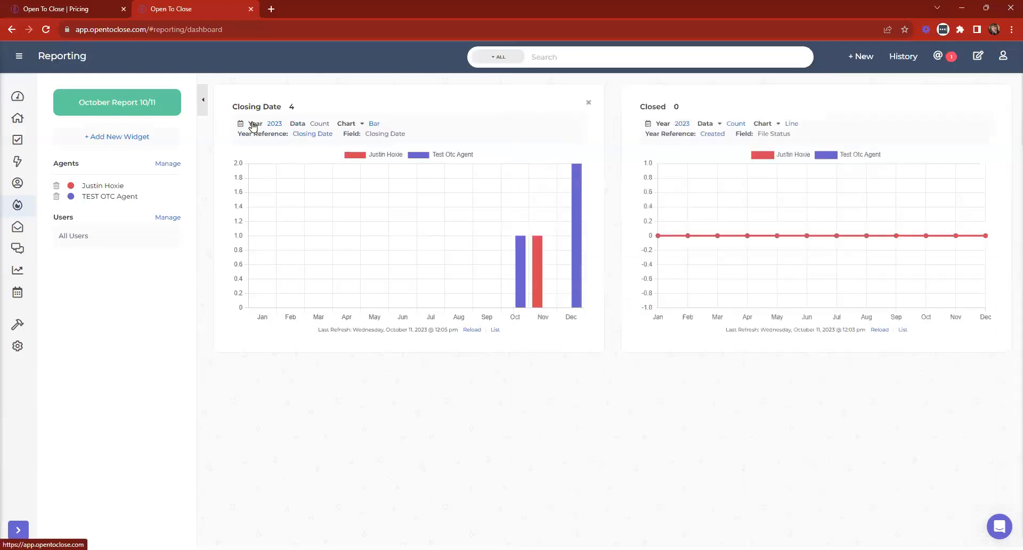
- Check the Closing Date chart's date options unchanged, then reopen and close its property list
click(274, 124)
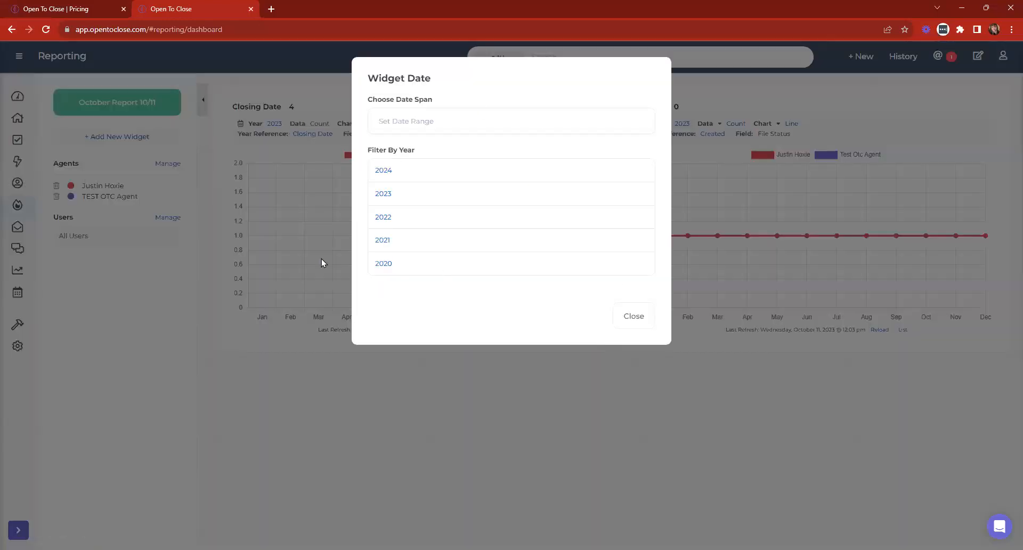
click(651, 318)
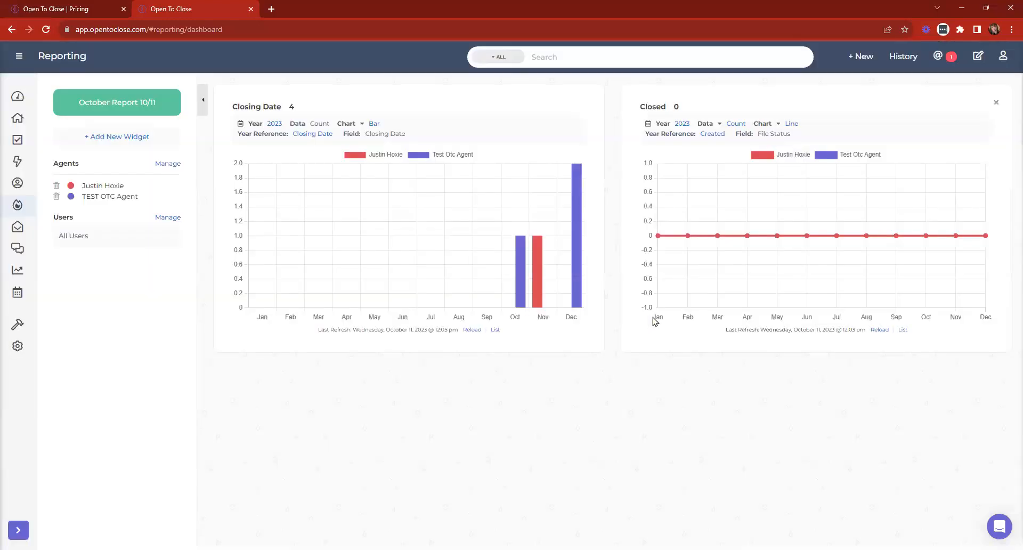
click(495, 330)
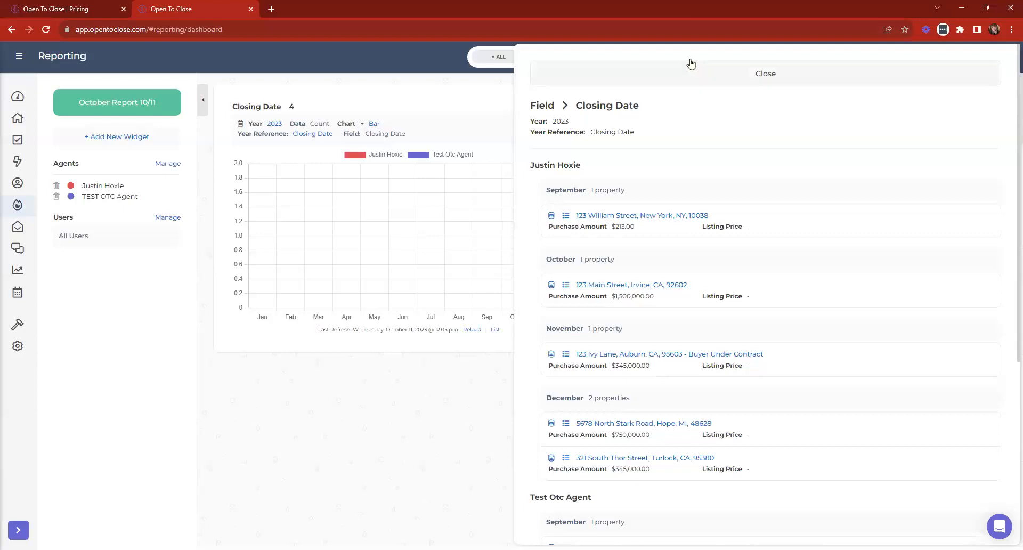
click(667, 73)
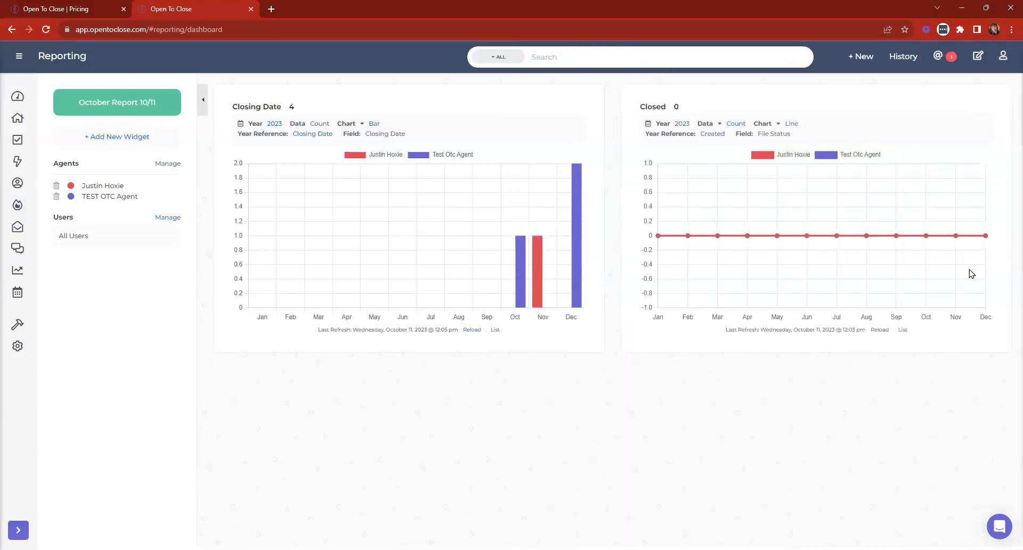
- Open the Add New Widget field list and browse the available fields
click(123, 137)
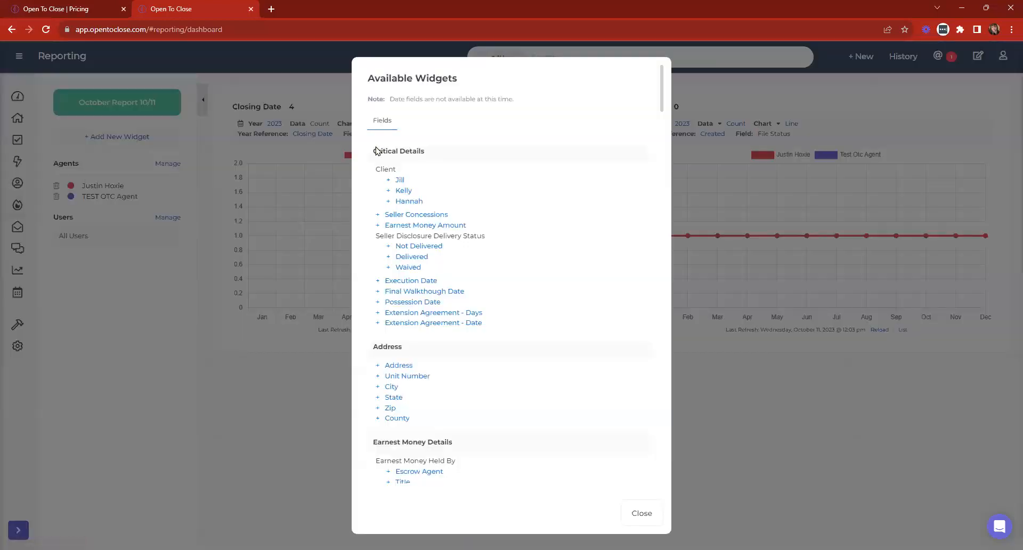
scroll(518, 230, down, 11)
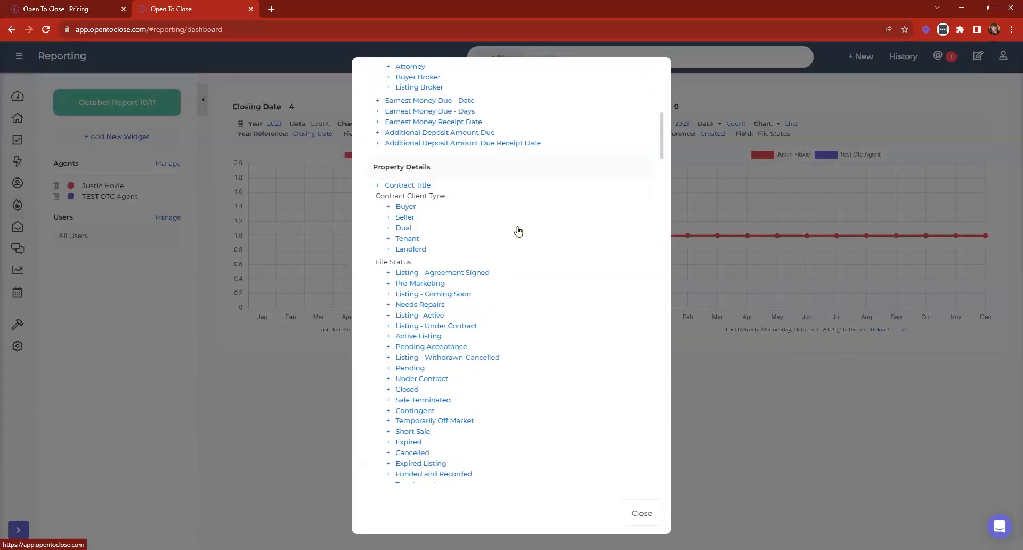
scroll(518, 231, down, 8)
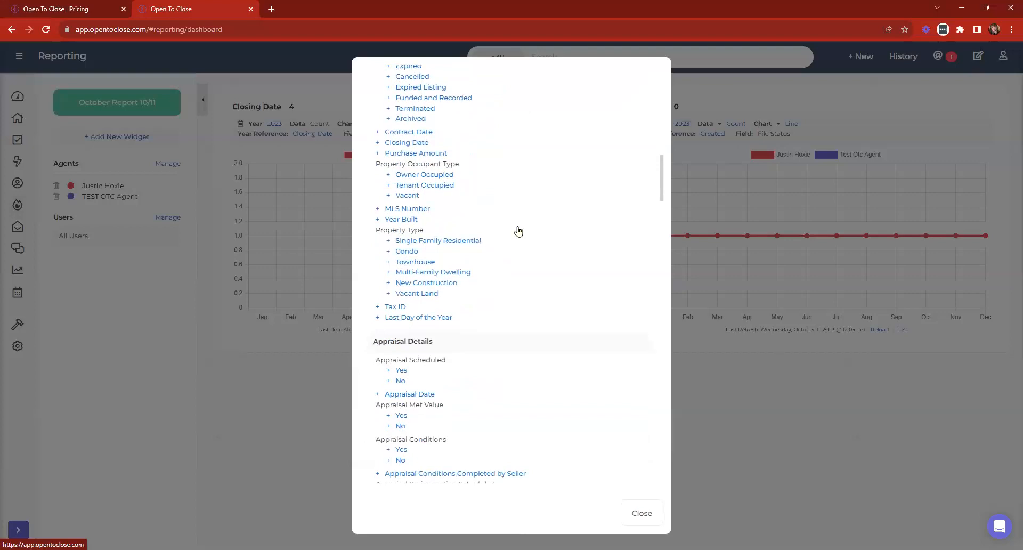
scroll(518, 231, down, 5)
scroll(518, 231, down, 6)
scroll(535, 267, up, 10)
scroll(546, 248, up, 12)
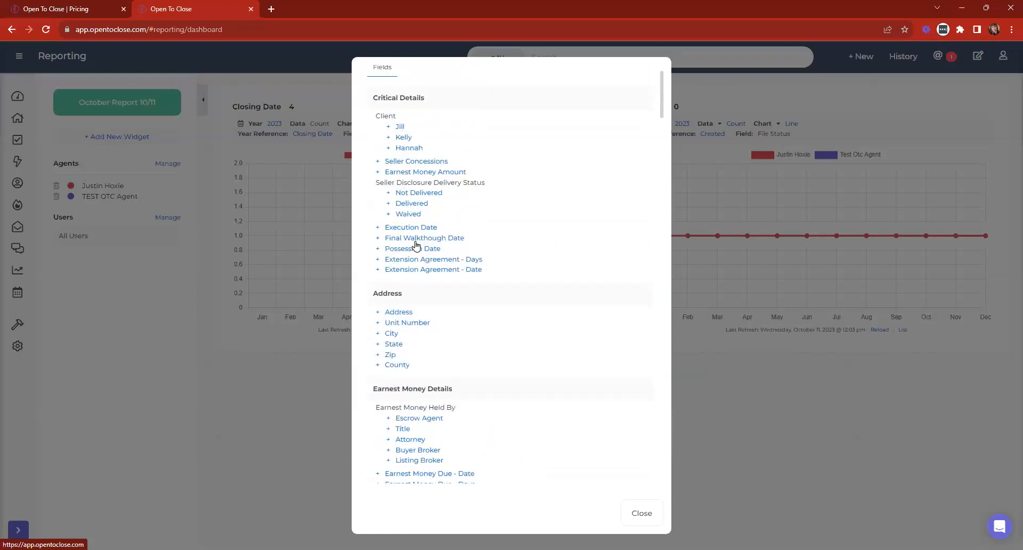
scroll(416, 261, down, 2)
scroll(415, 260, down, 2)
scroll(406, 326, down, 3)
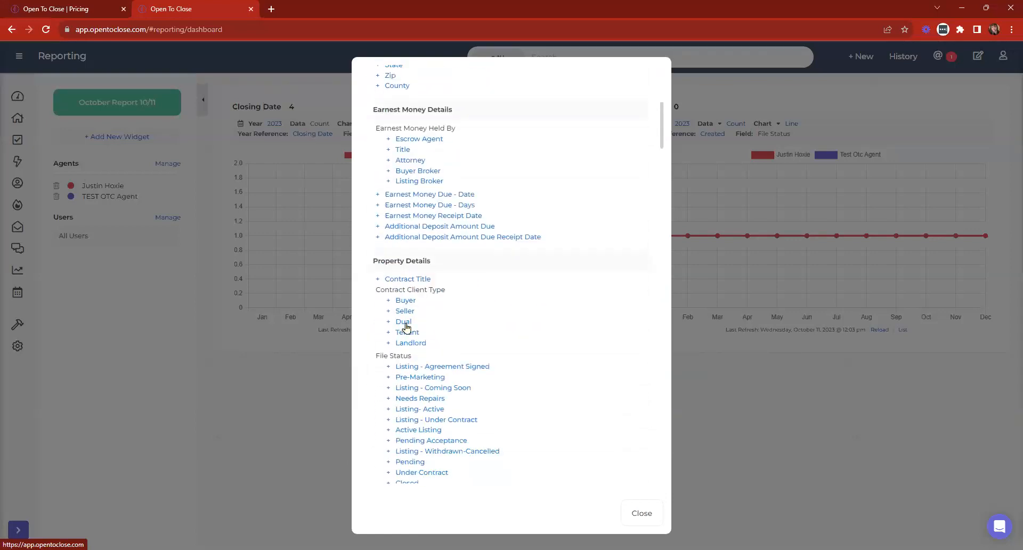
- Search the page for 'purchase', add the Purchase Amount widget, and close the list
key(ctrl+f)
text(purchase)
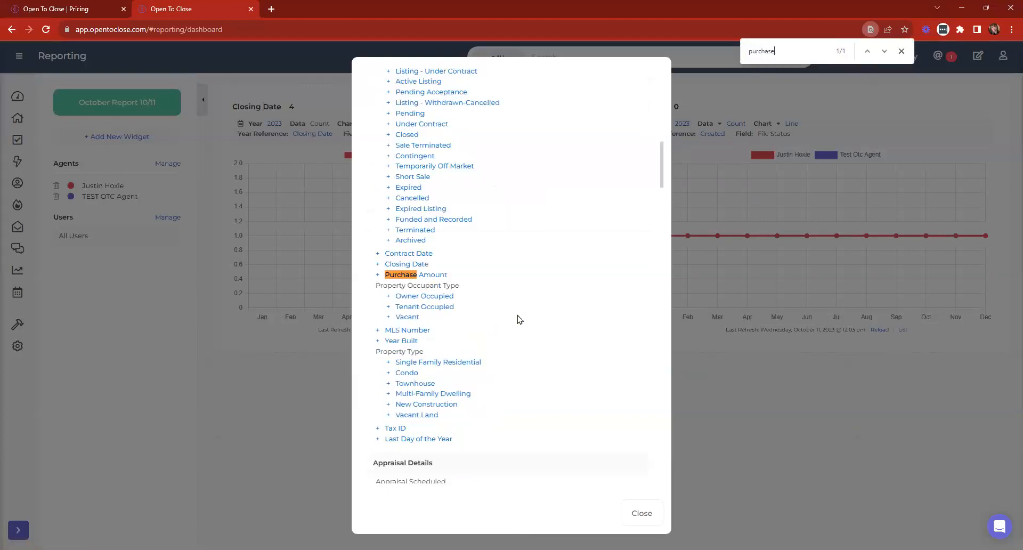
click(427, 276)
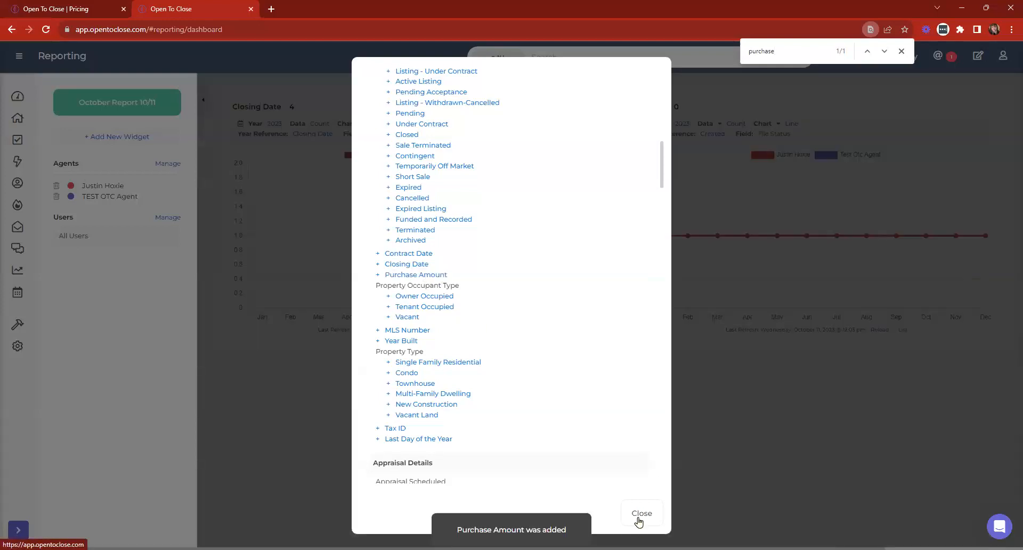
click(639, 519)
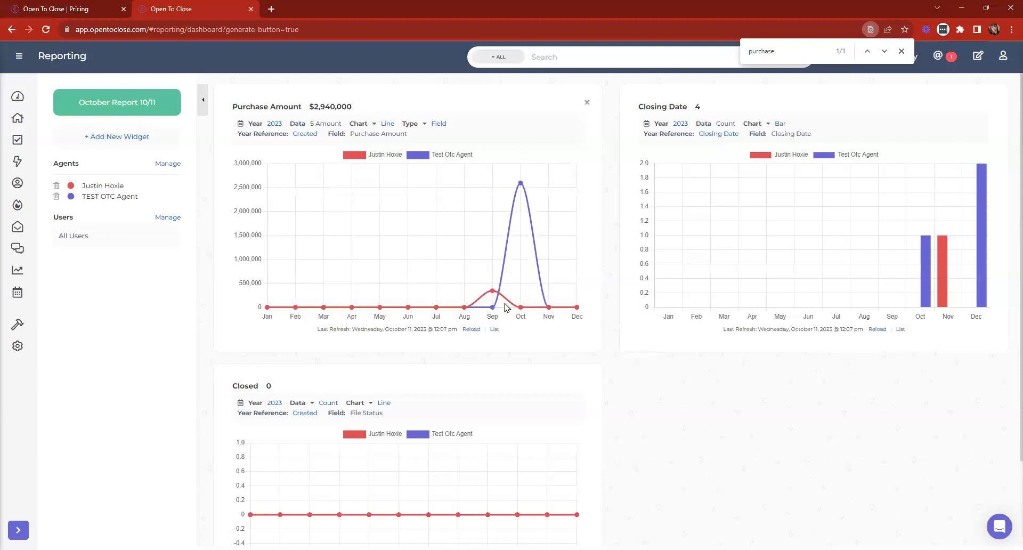
- Review the properties behind the $2,940,000 Purchase Amount chart by agent, then close the list
click(494, 329)
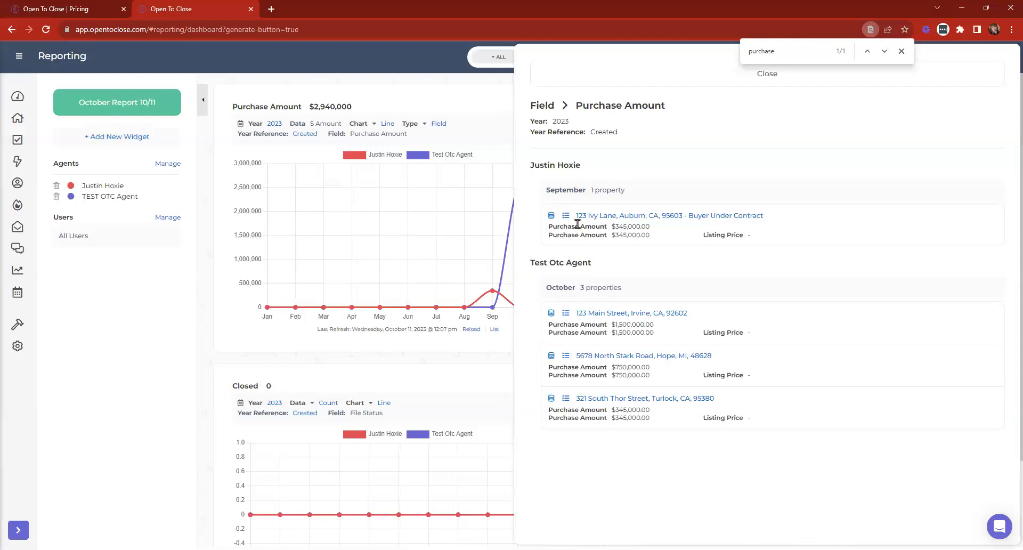
click(576, 84)
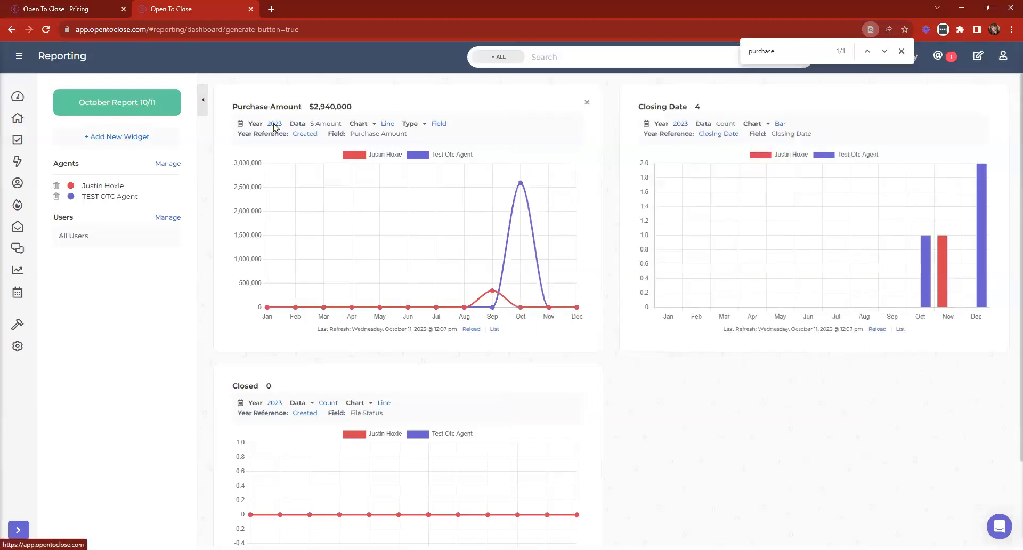
click(275, 126)
click(417, 111)
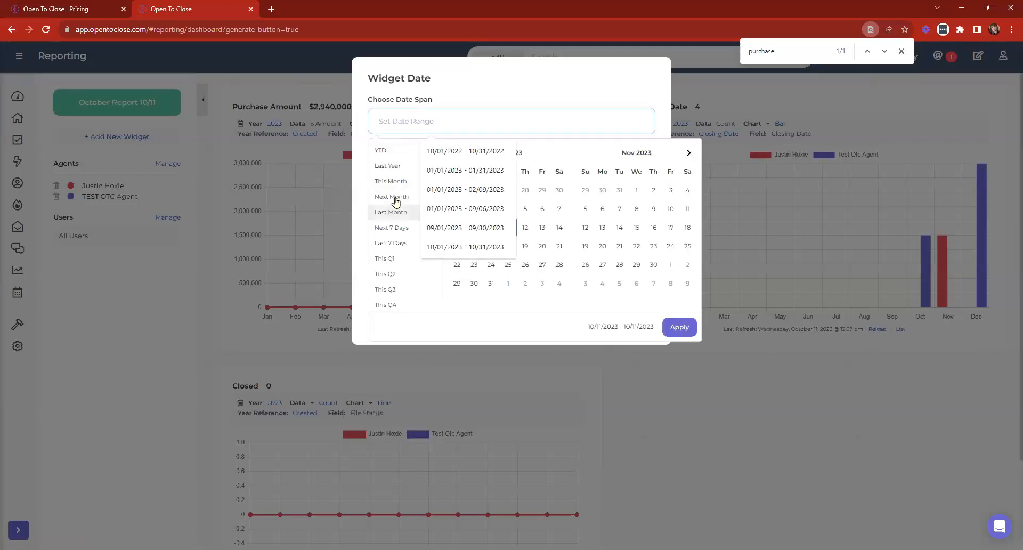
click(394, 183)
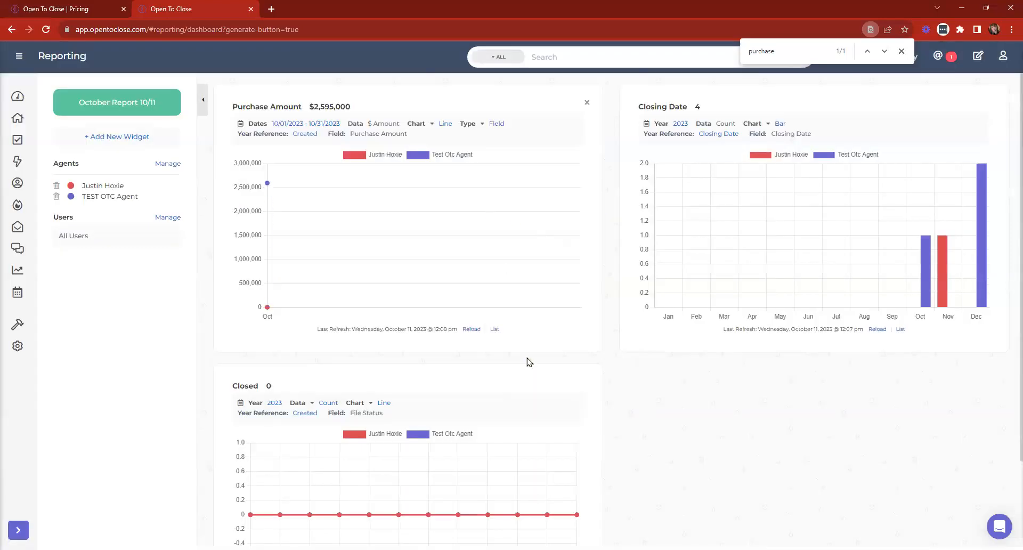
click(494, 330)
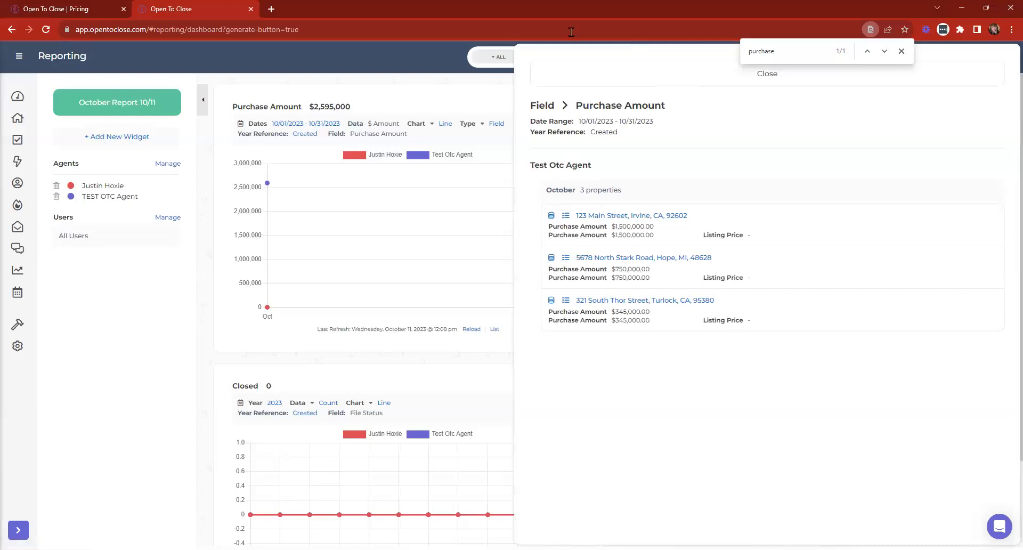
click(546, 77)
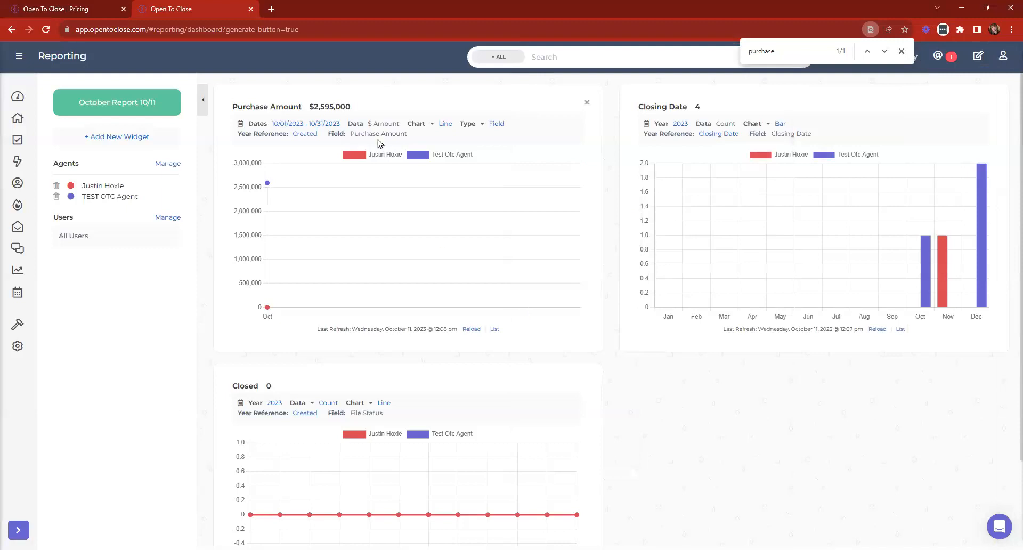
click(305, 124)
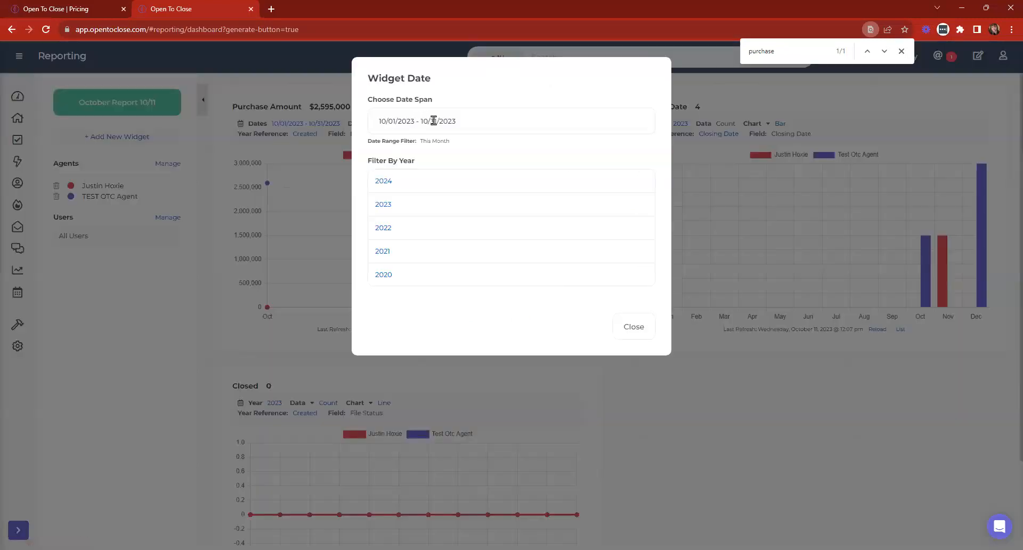
click(394, 125)
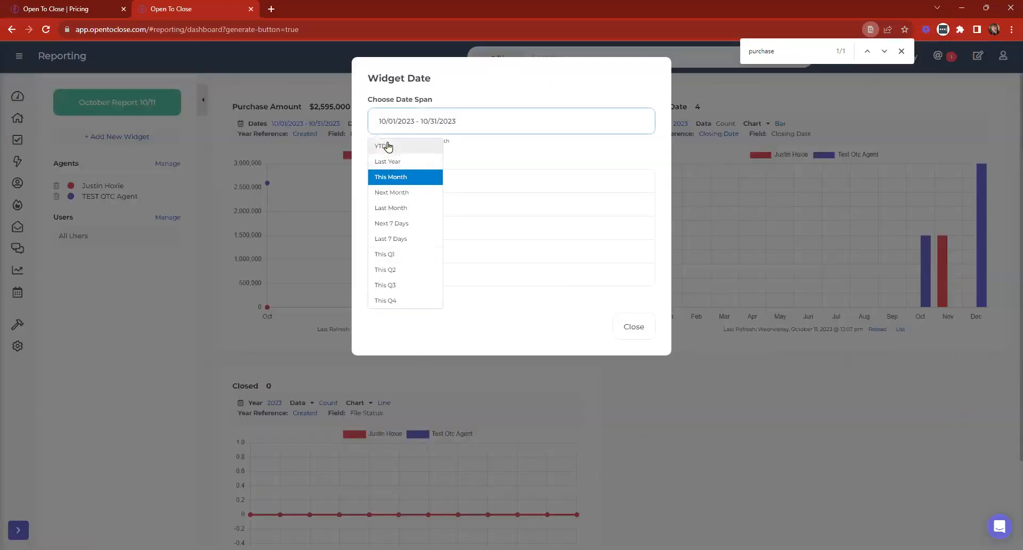
click(438, 178)
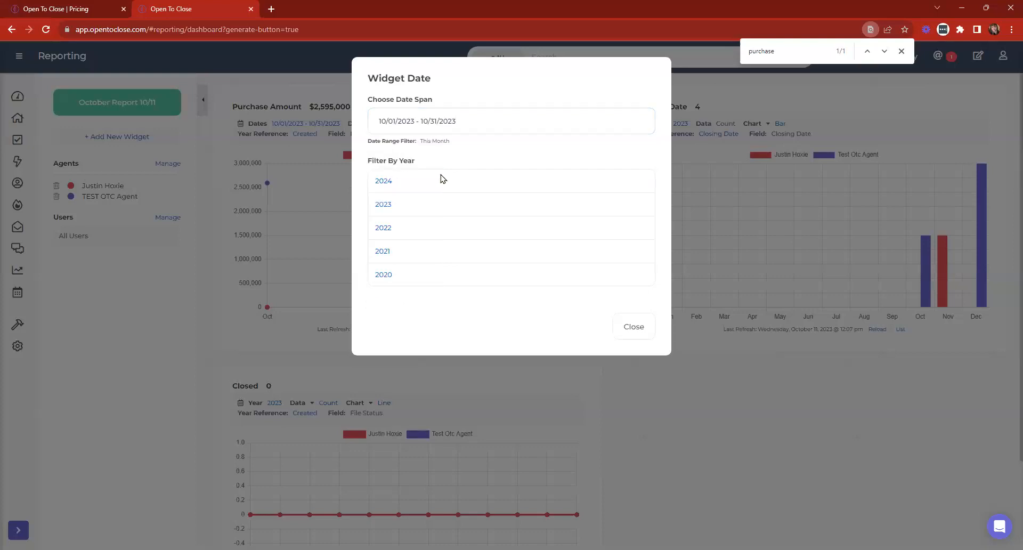
click(388, 206)
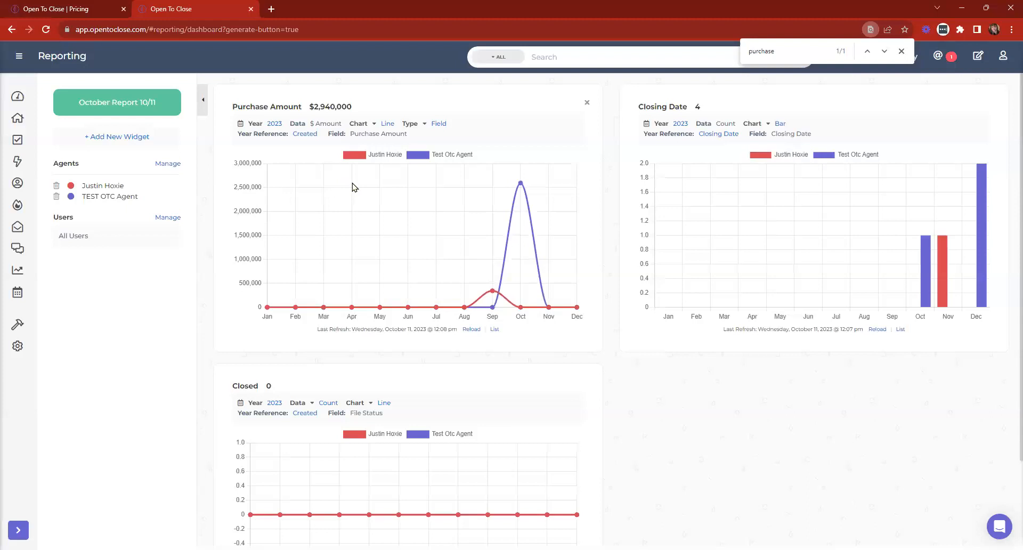
click(273, 124)
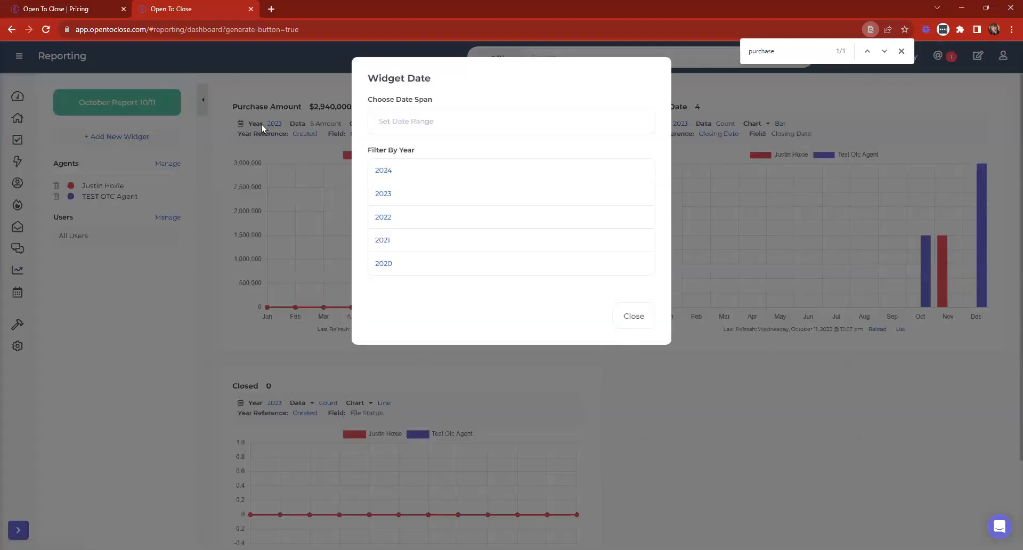
- Base the Purchase Amount chart's year on Closing Date and list its properties
click(245, 77)
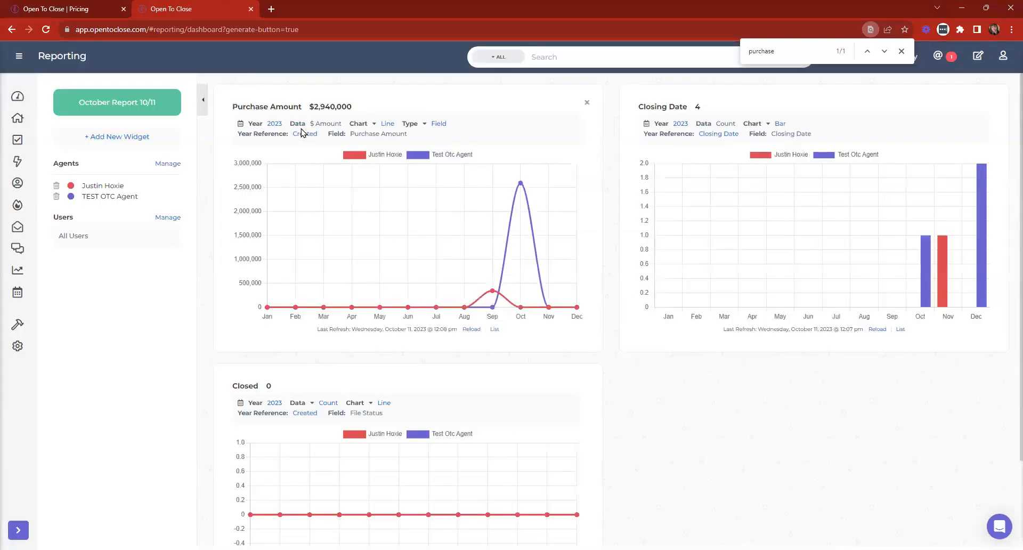
click(305, 135)
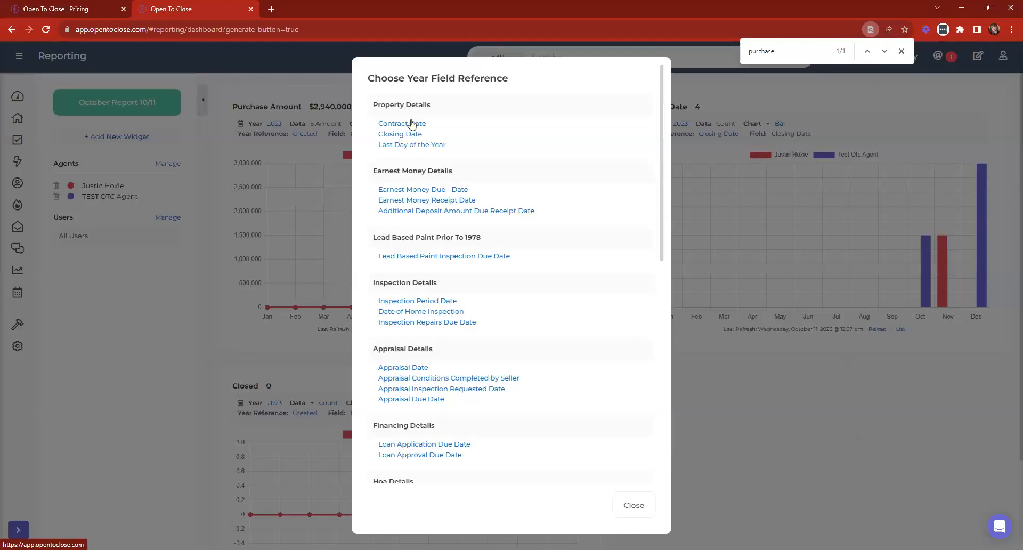
click(392, 135)
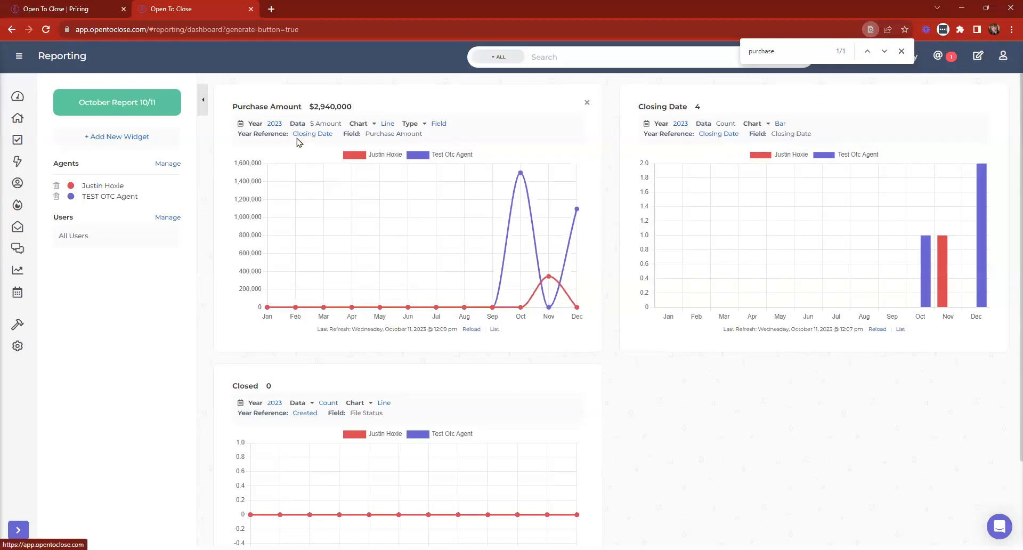
click(495, 328)
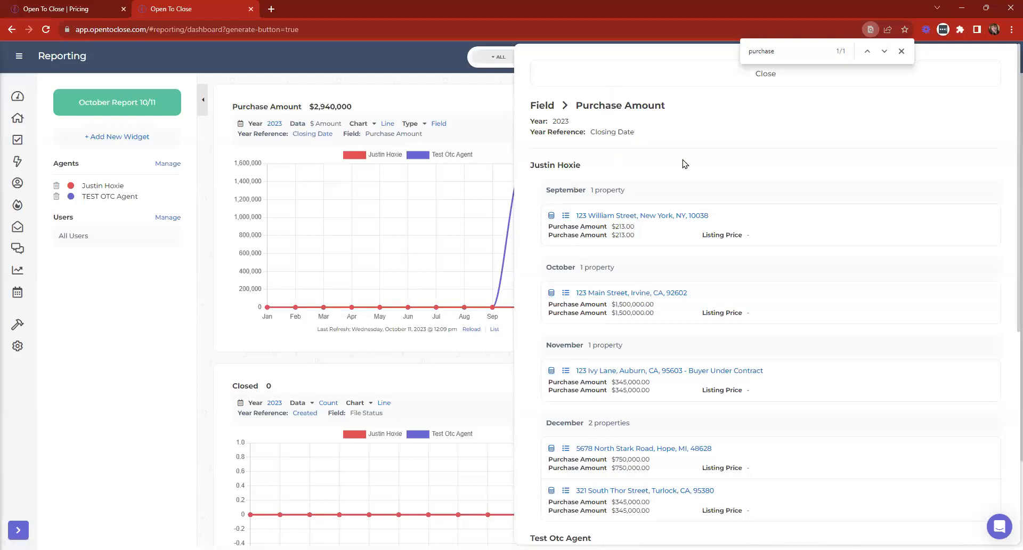
- Close the Purchase Amount property side panel
scroll(682, 162, down, 7)
scroll(730, 238, up, 7)
click(633, 72)
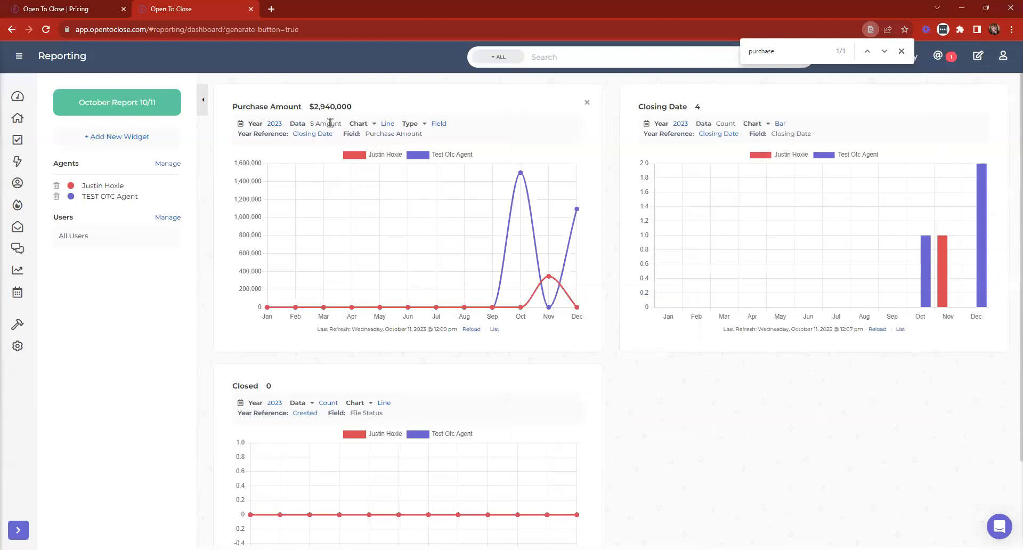
- Review the year reference choices without changes and dismiss the browser's page search
click(302, 135)
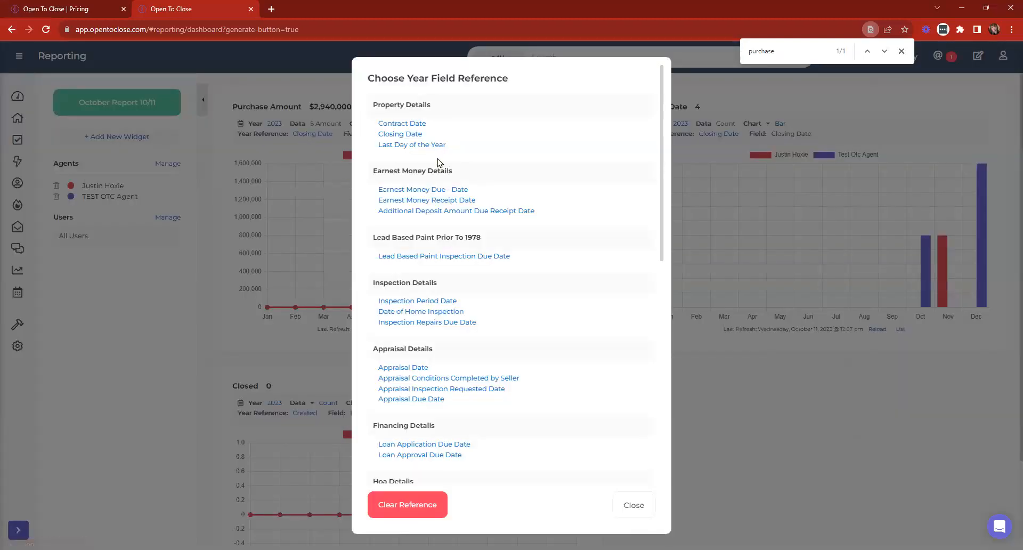
scroll(541, 391, down, 7)
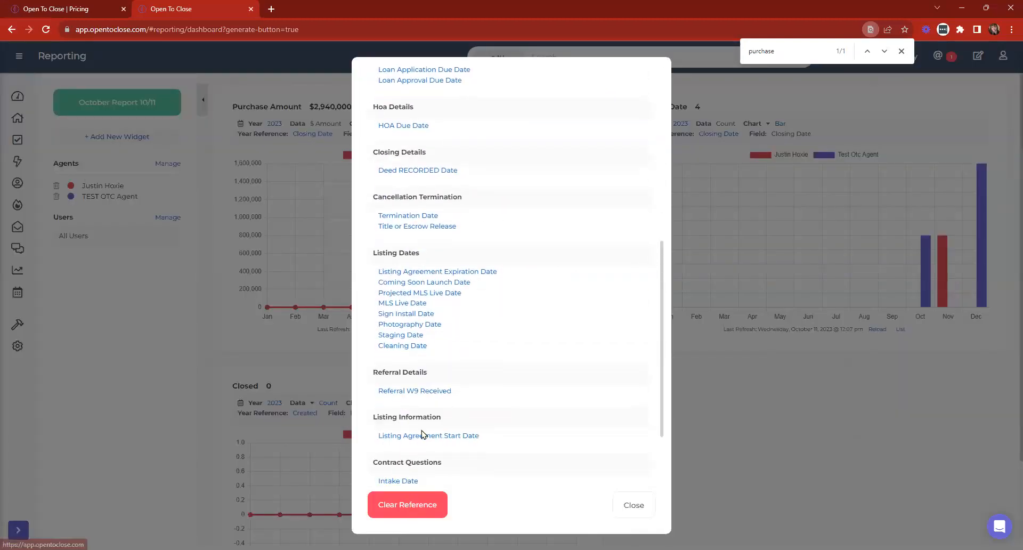
scroll(421, 434, down, 2)
scroll(467, 413, up, 9)
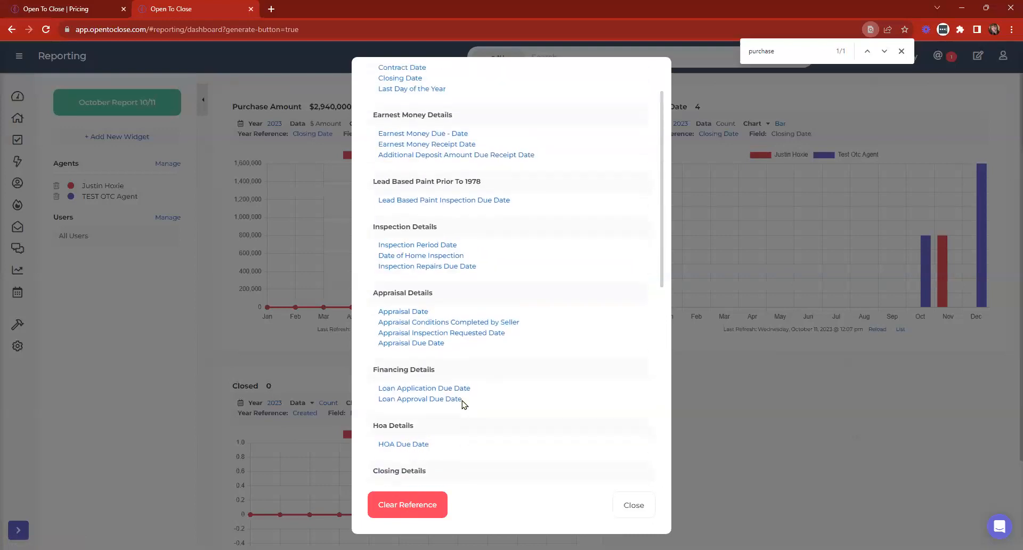
click(622, 506)
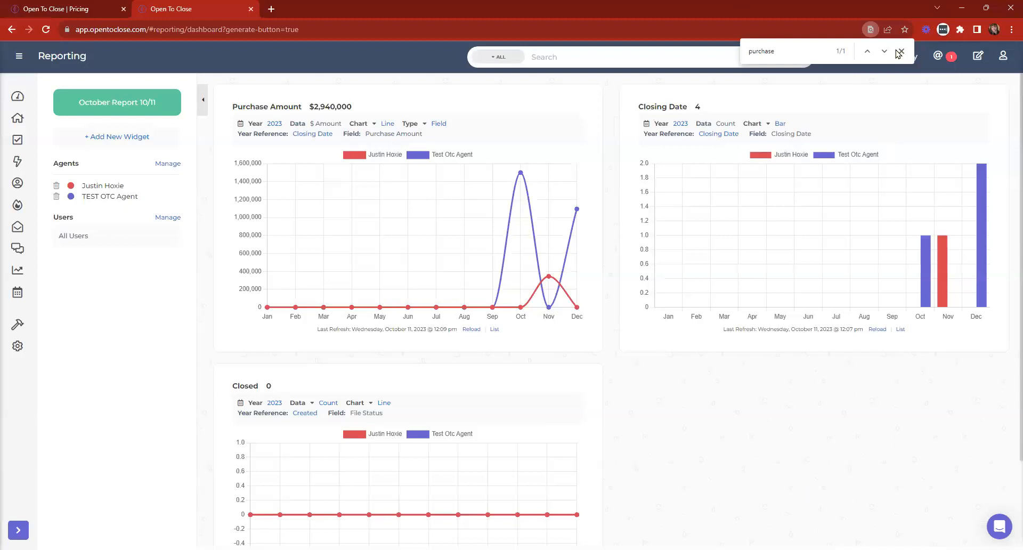
click(899, 53)
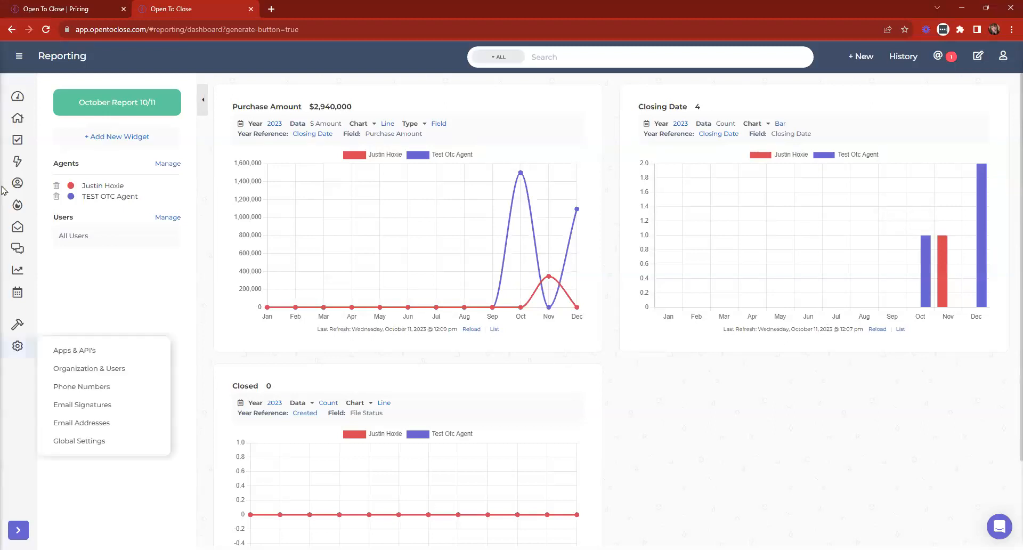
- Go through the Dashboard to the Properties page showing all 6 transactions
click(16, 99)
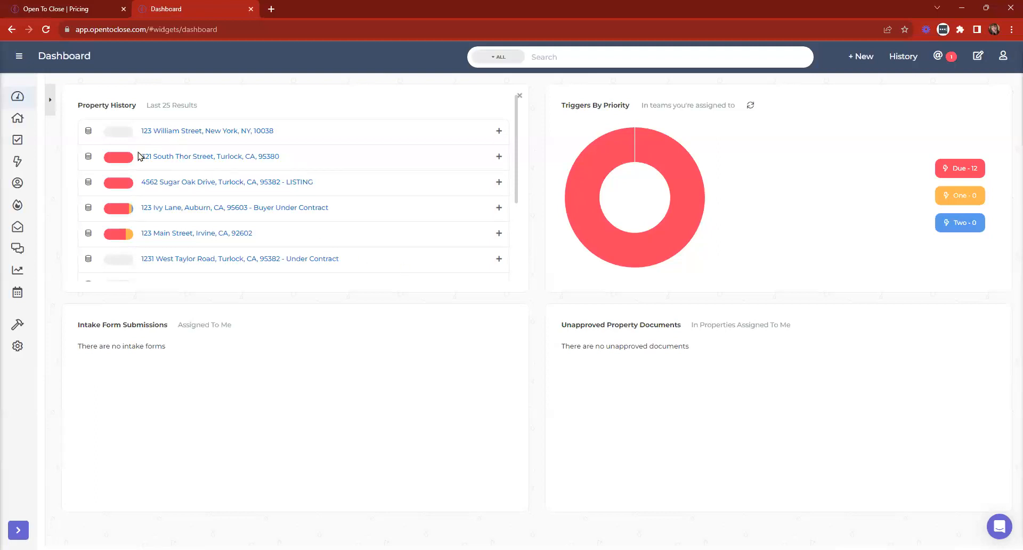
click(17, 118)
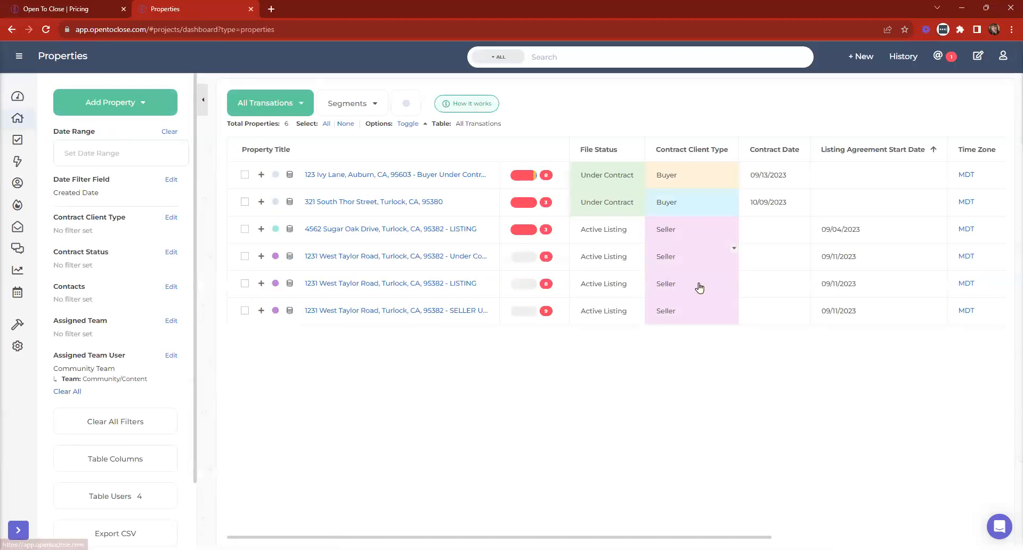
- Apply the Buyer Under Contract segment and review the Assigned Team and user filters unchanged
click(350, 107)
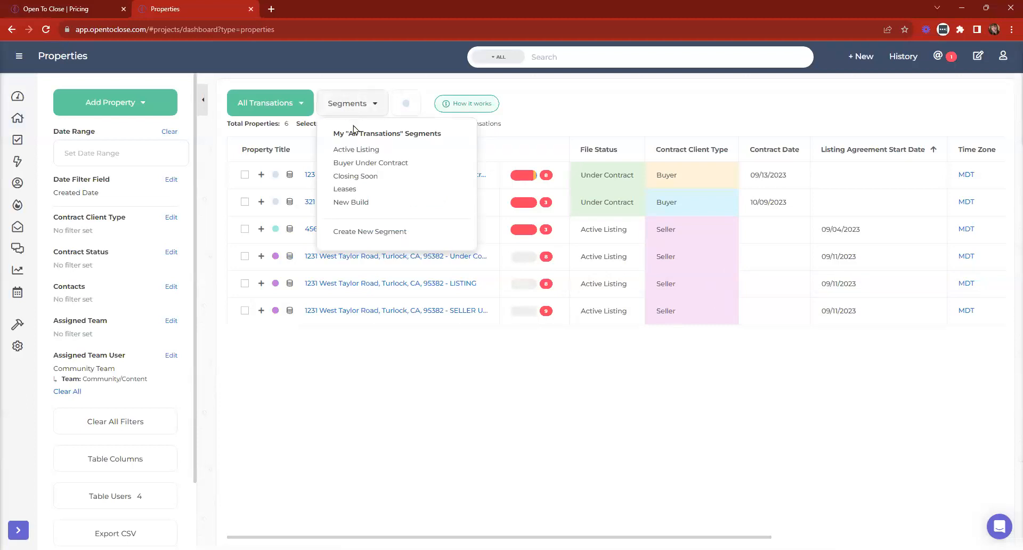
click(376, 162)
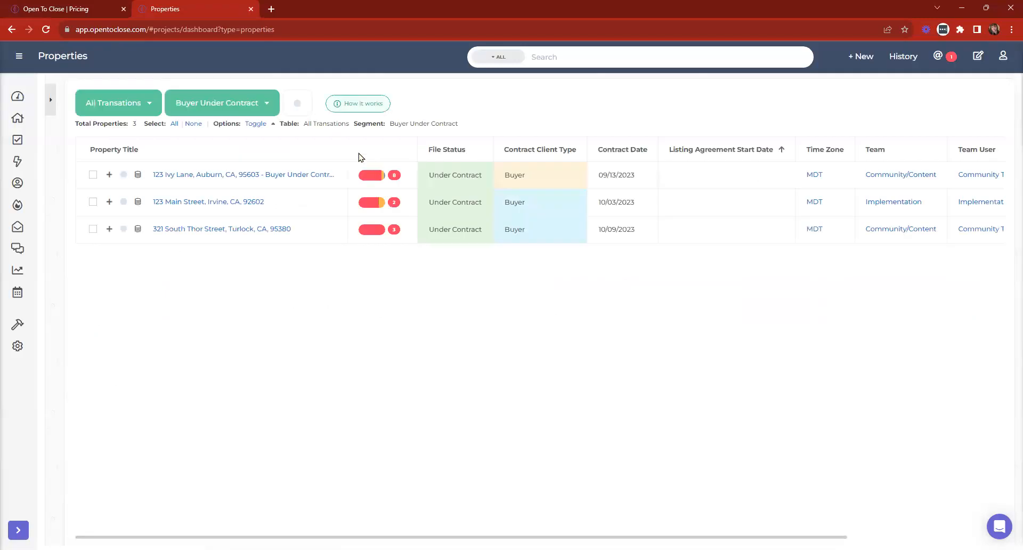
click(49, 104)
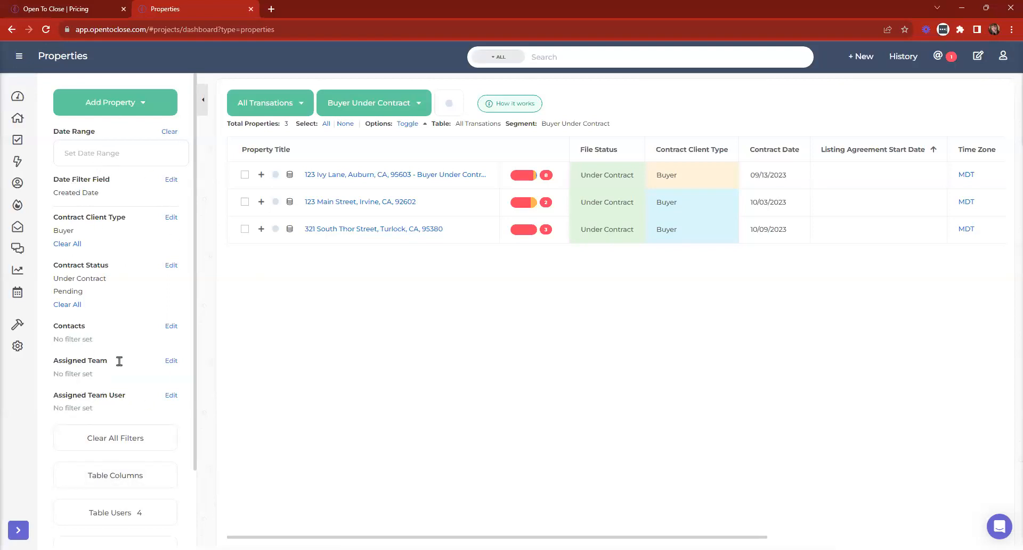
click(171, 361)
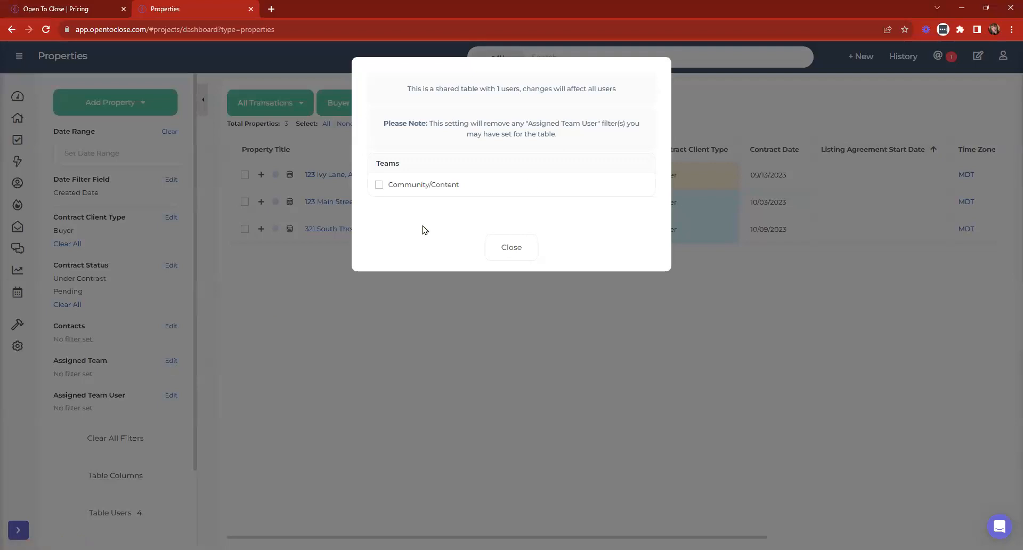
click(523, 244)
click(173, 396)
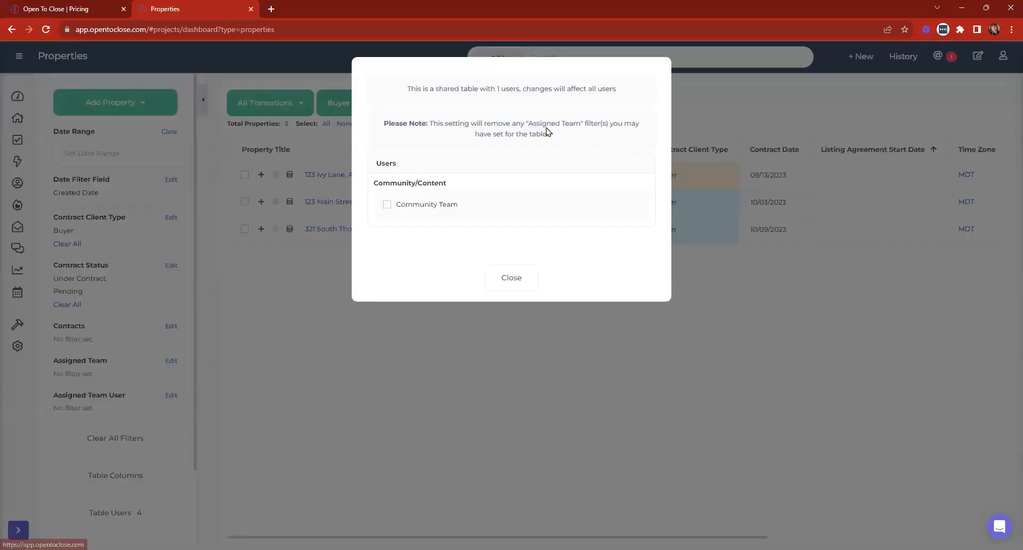
click(510, 277)
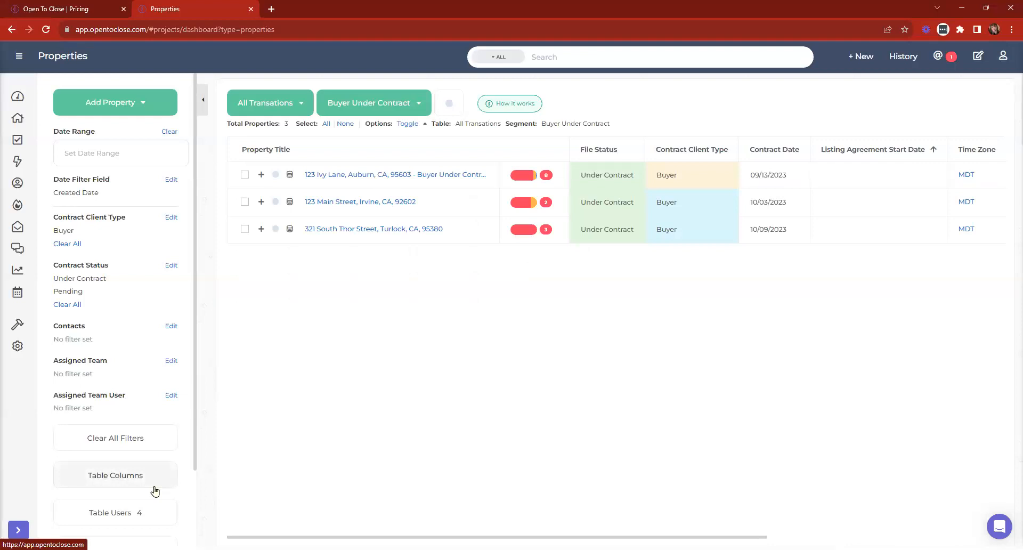
- Add Buyer's Agent from the Contacts columns, move it to the first position, and update
click(127, 475)
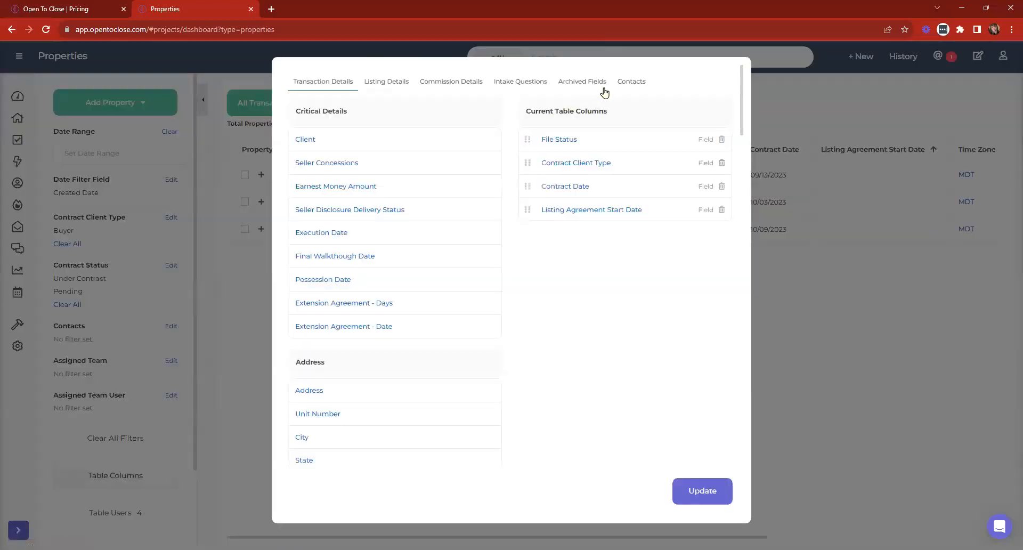
click(633, 82)
scroll(314, 180, down, 3)
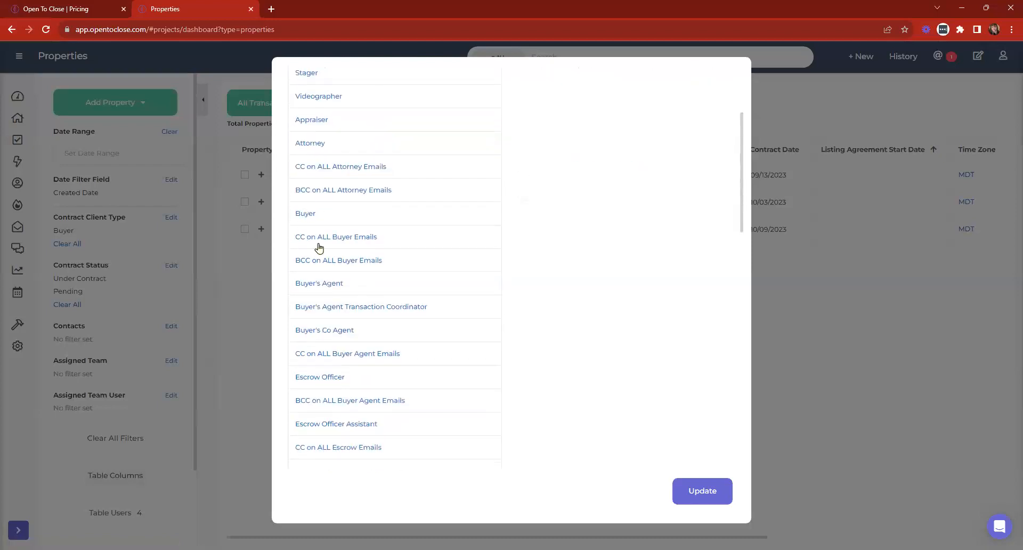
click(306, 284)
scroll(554, 249, up, 3)
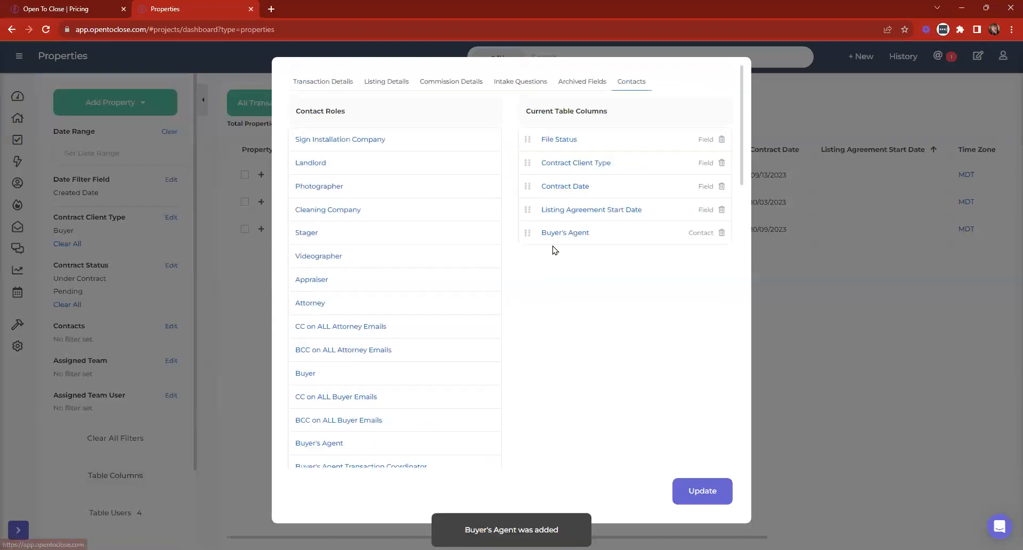
drag(527, 236, 525, 139)
click(701, 490)
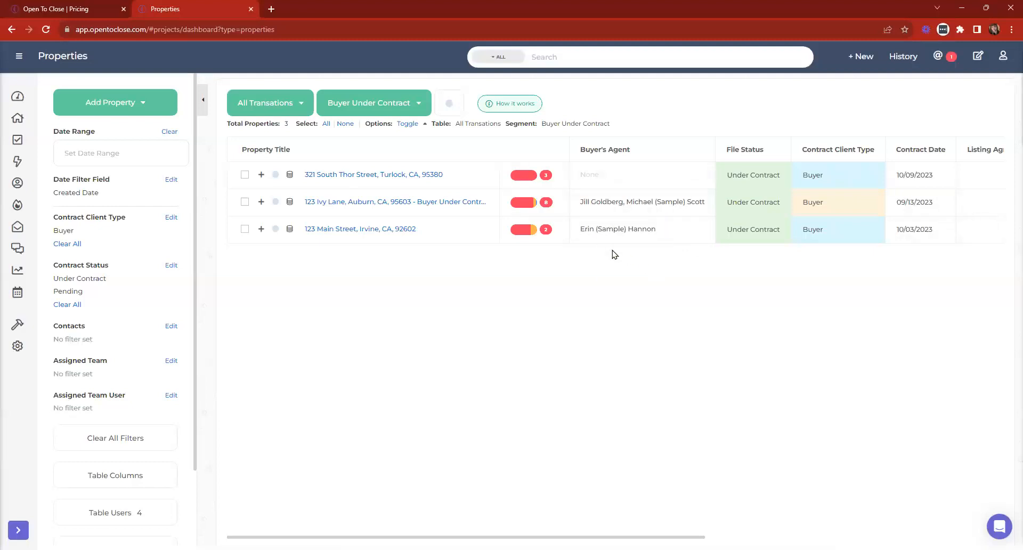
- Sort the 3 Buyer Under Contract properties by Buyer's Agent in descending order
click(611, 152)
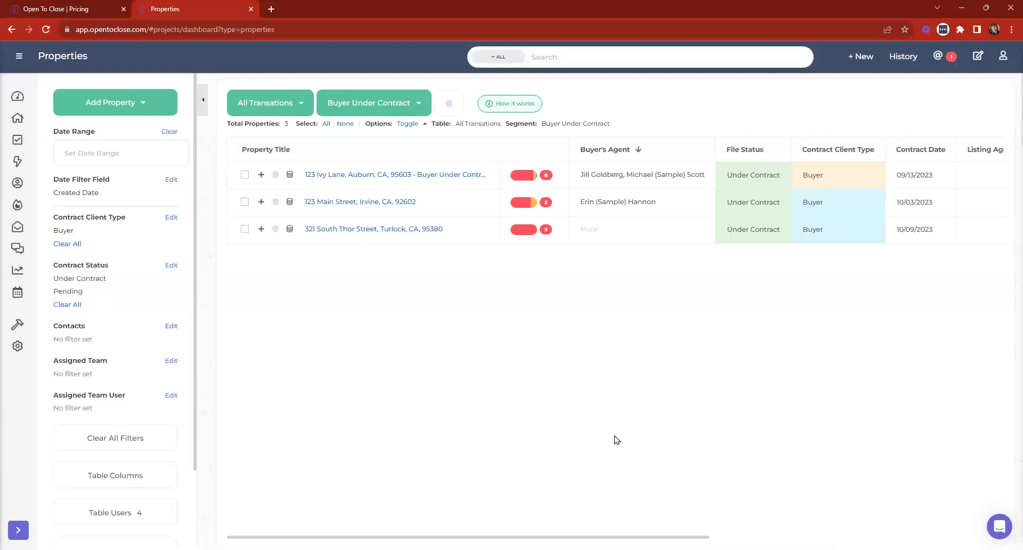
scroll(77, 333, down, 2)
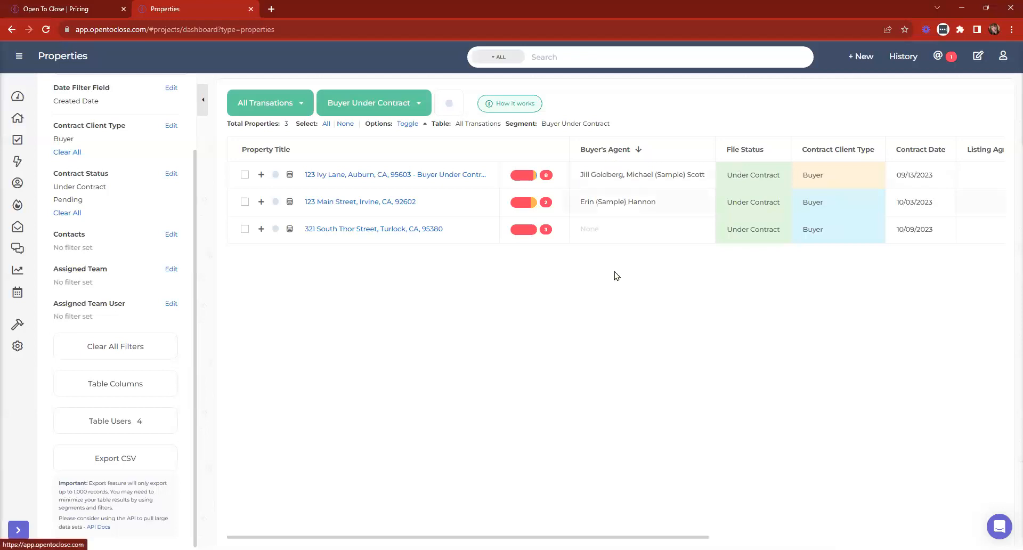
scroll(153, 261, up, 2)
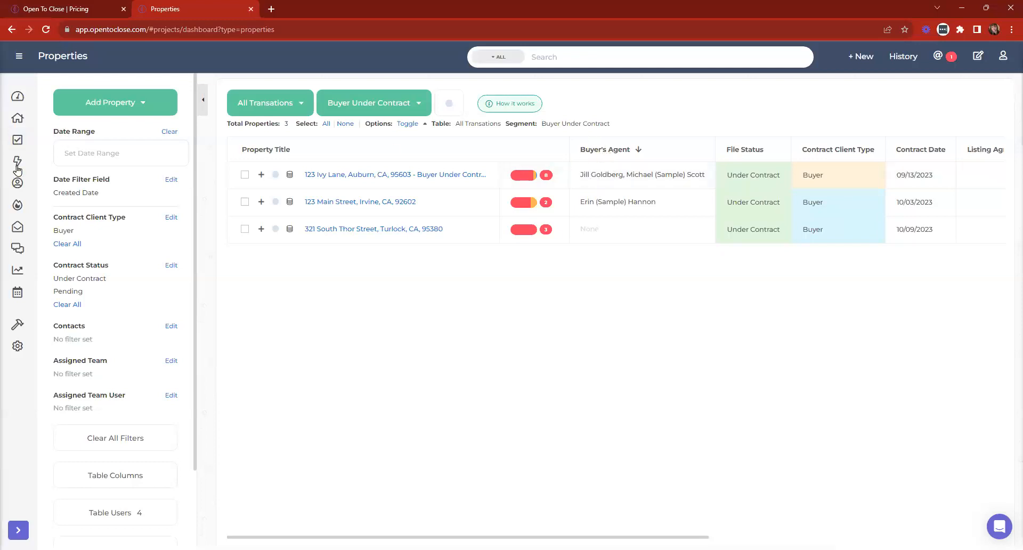
click(18, 183)
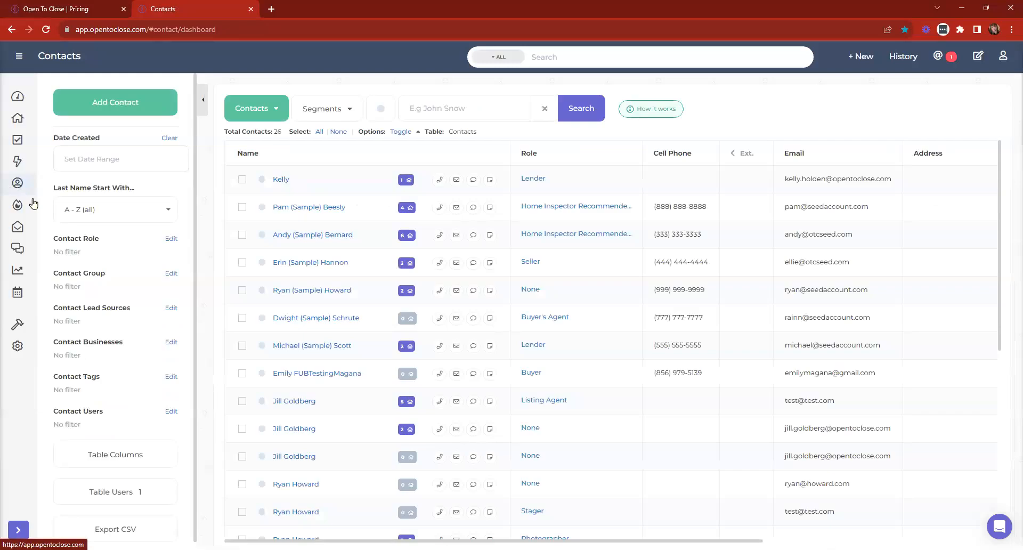
click(491, 109)
text(j)
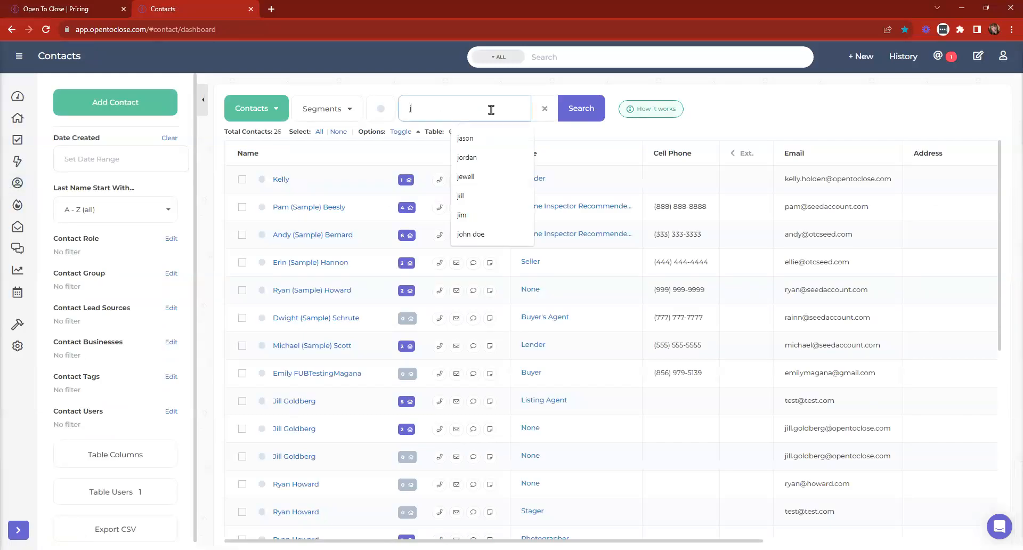
text(ill)
key(Return)
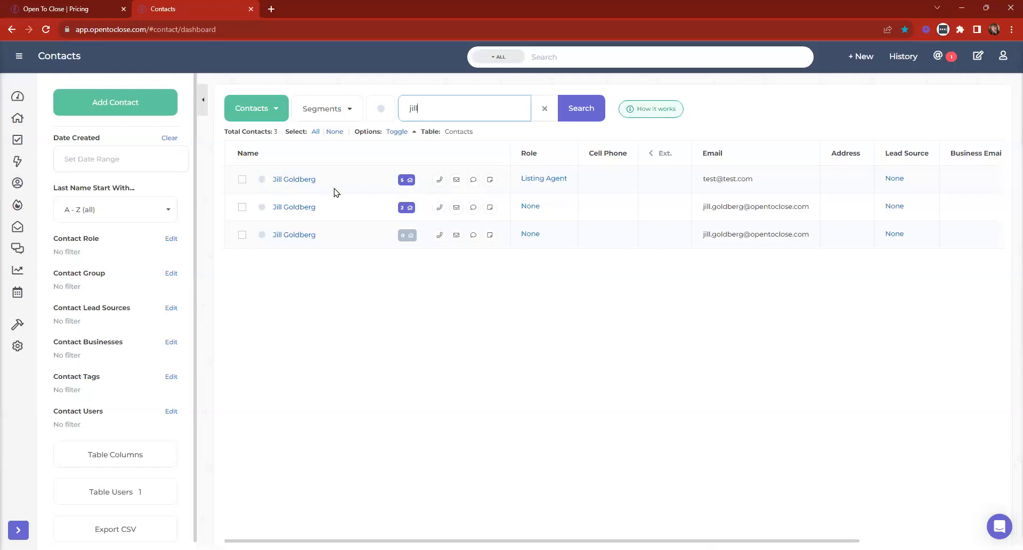
click(302, 180)
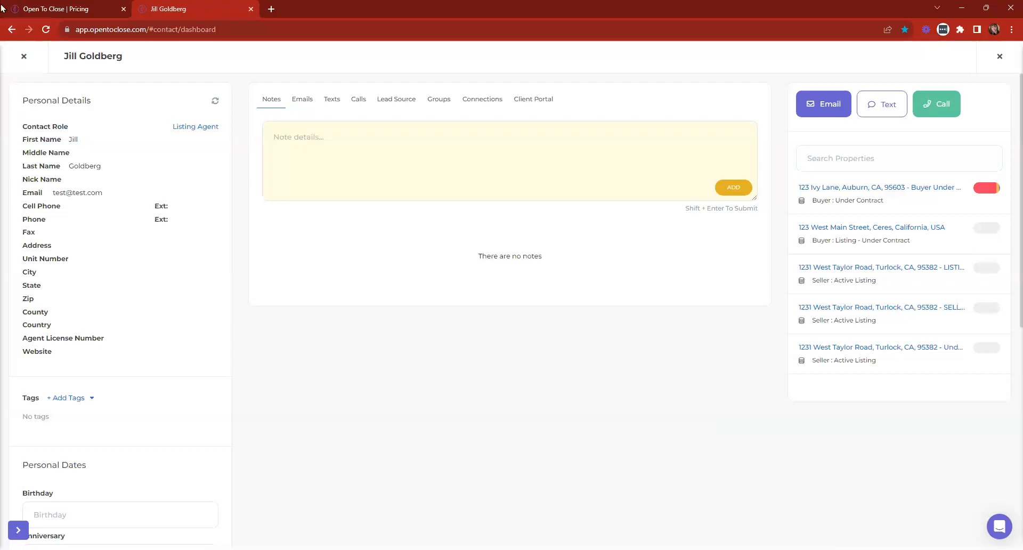
click(23, 57)
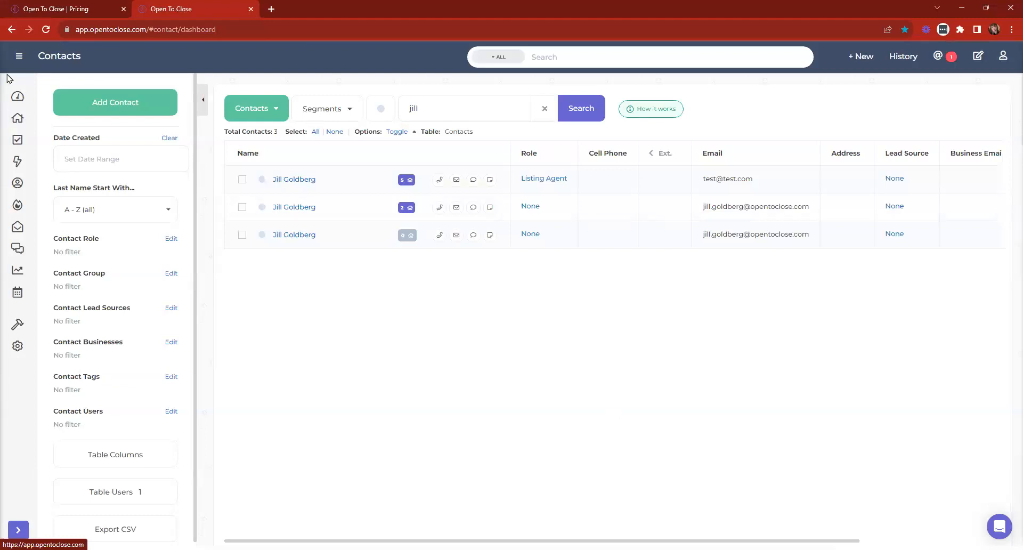
click(18, 118)
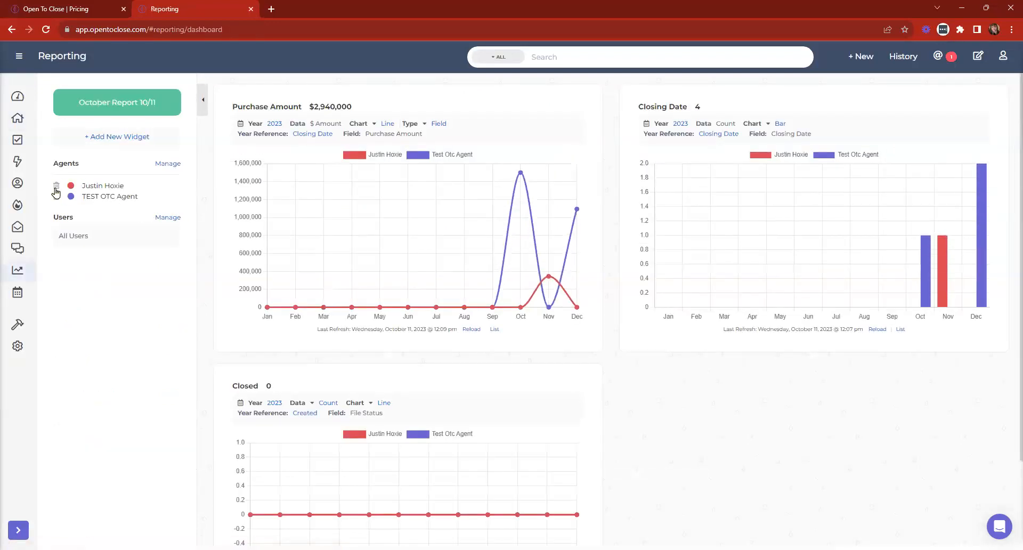
- Remove an agent from the October Report, then delete the Purchase Amount, Closing Date and Closed widgets
click(56, 187)
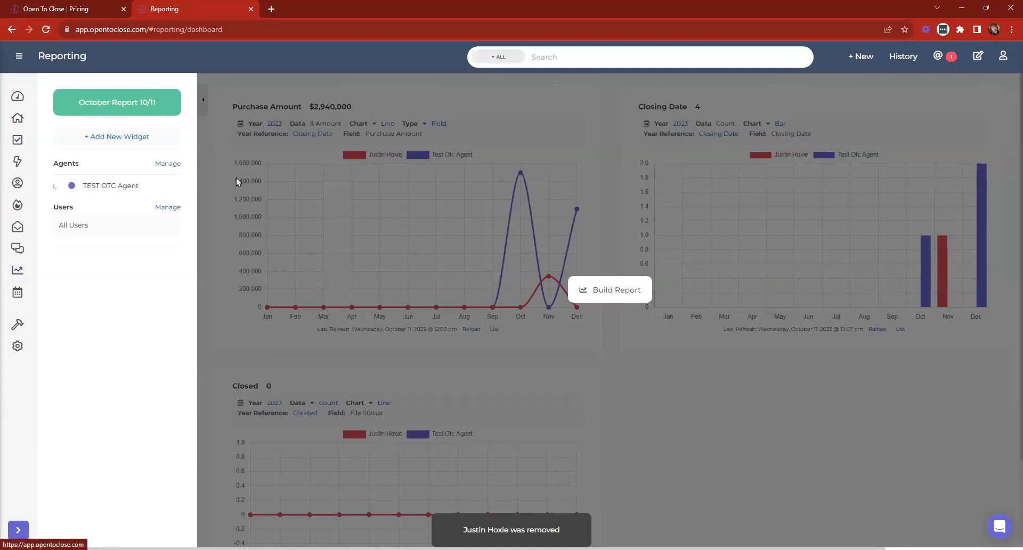
click(612, 291)
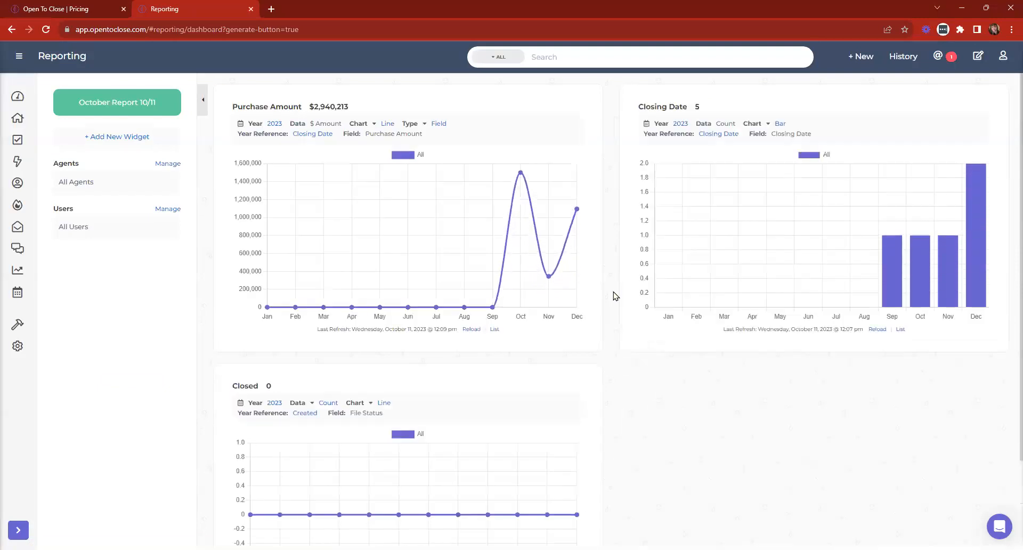
click(588, 103)
click(587, 103)
click(587, 103)
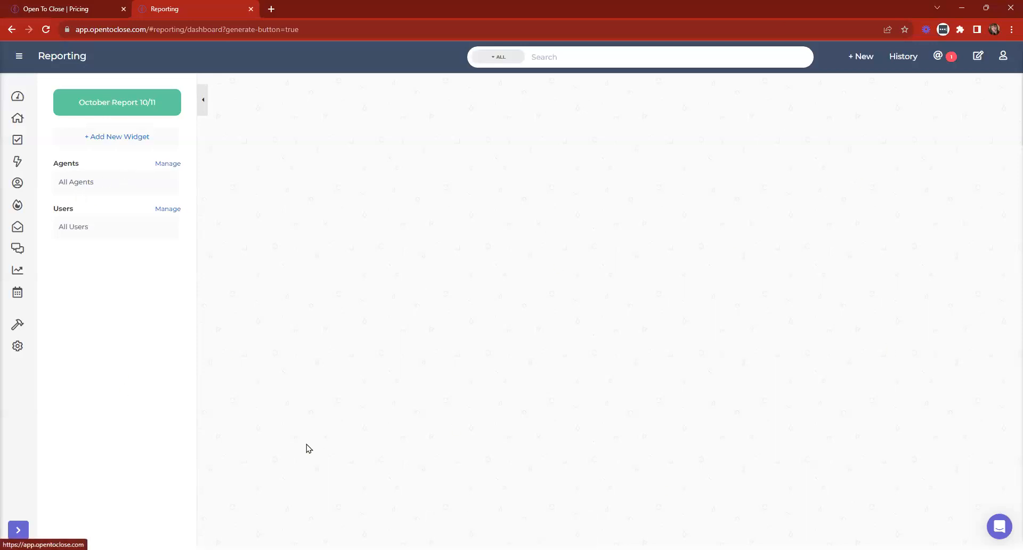
- Check the report's agent list without changes and return to the main Dashboard
click(161, 164)
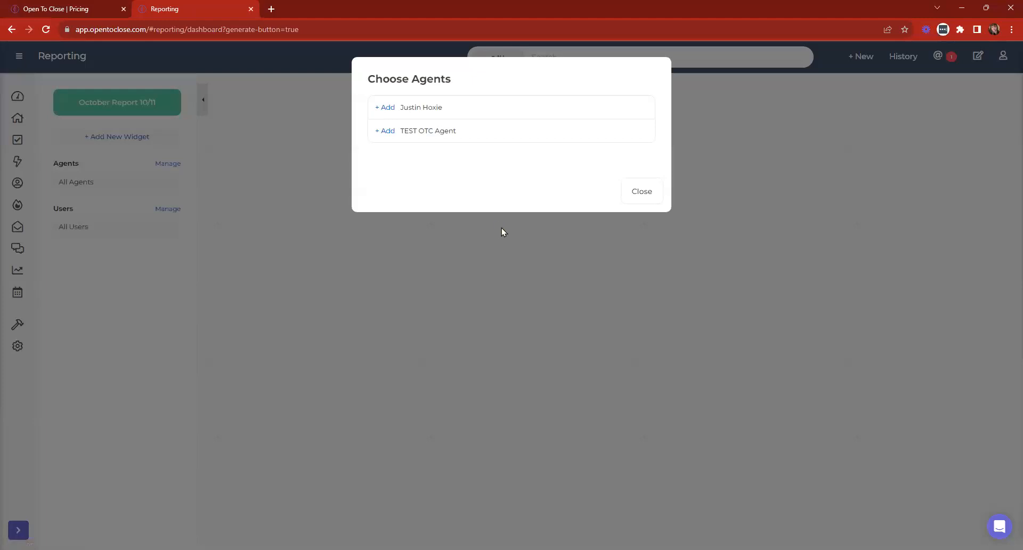
click(652, 196)
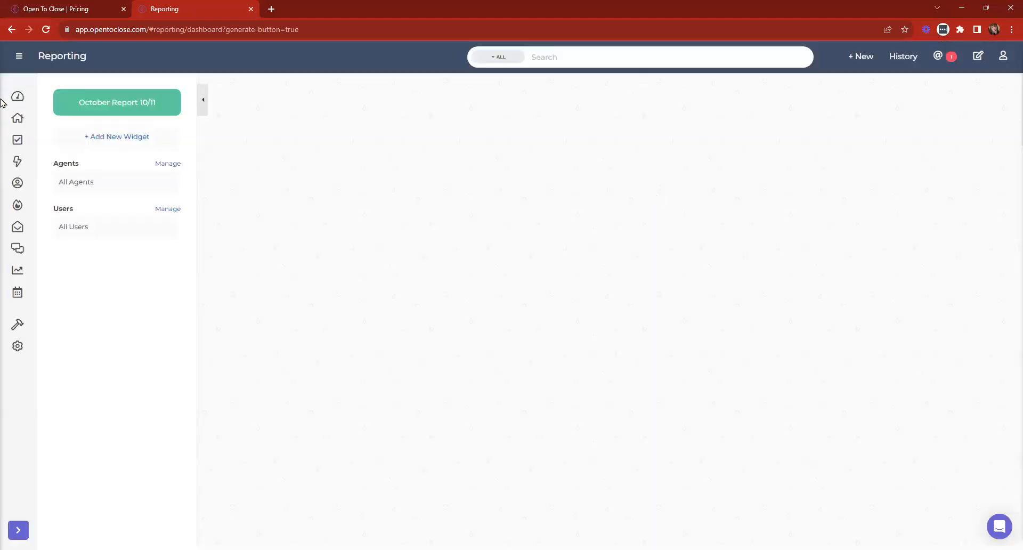
click(17, 97)
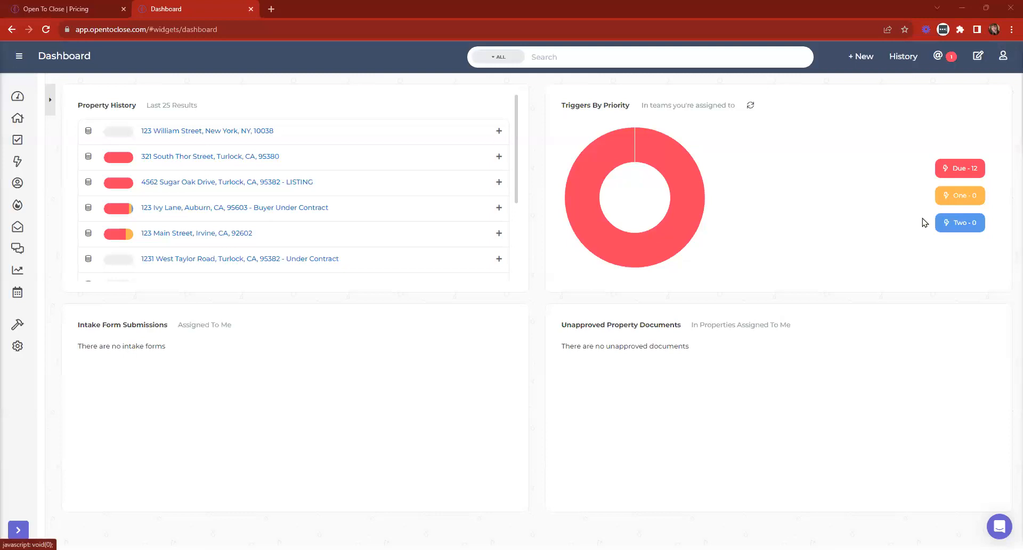
- Visit the Forgot Password page, then go back to the Login form with saved credentials filled in
click(500, 182)
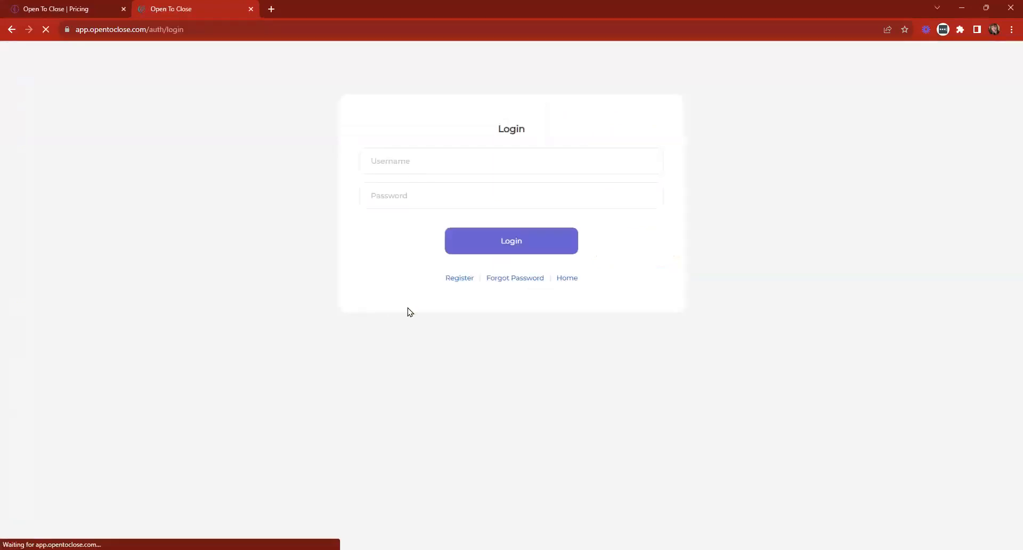
click(507, 280)
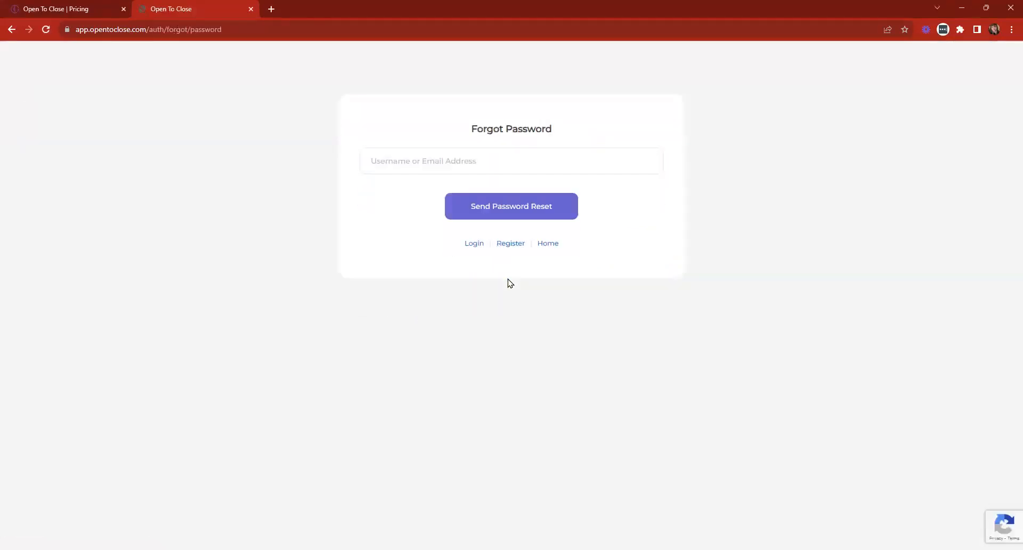
click(426, 161)
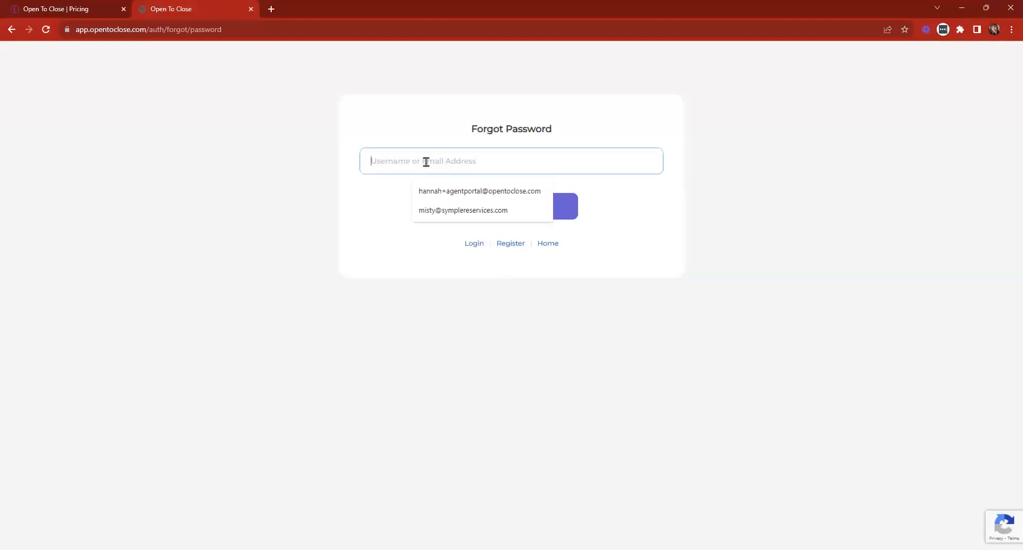
click(305, 248)
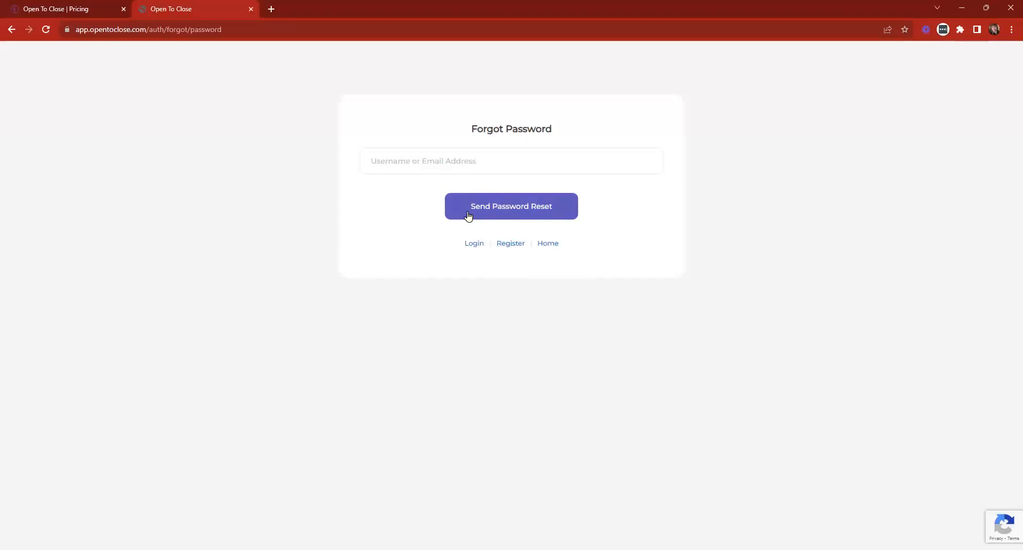
click(472, 246)
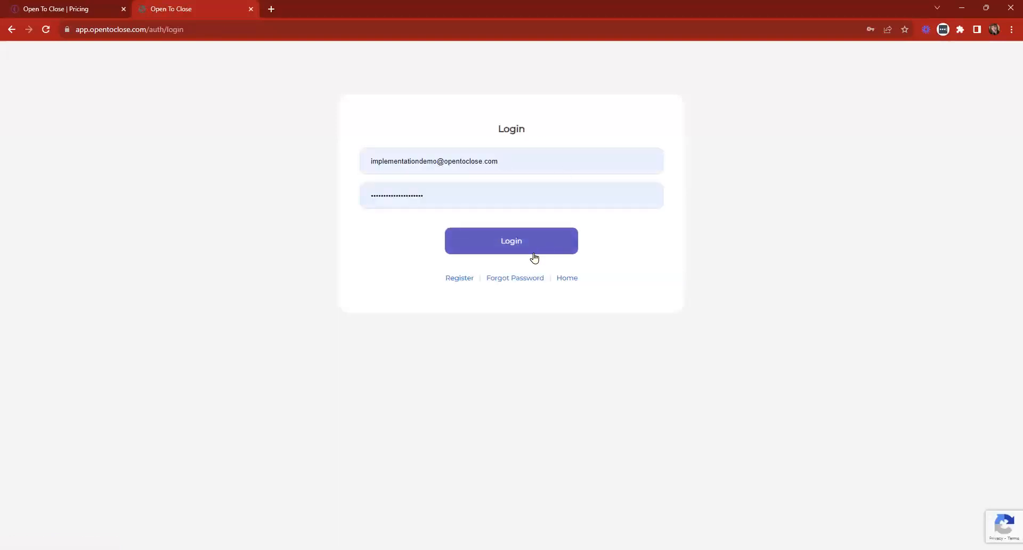
- Log in with the saved credentials and expand the Dashboard's side panel of sections
click(526, 252)
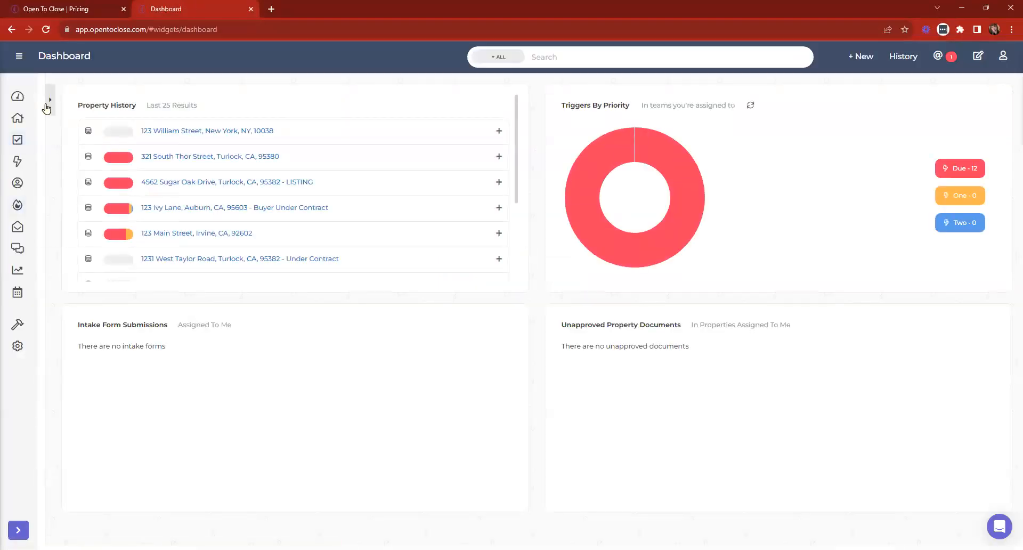
mouse_move(42, 135)
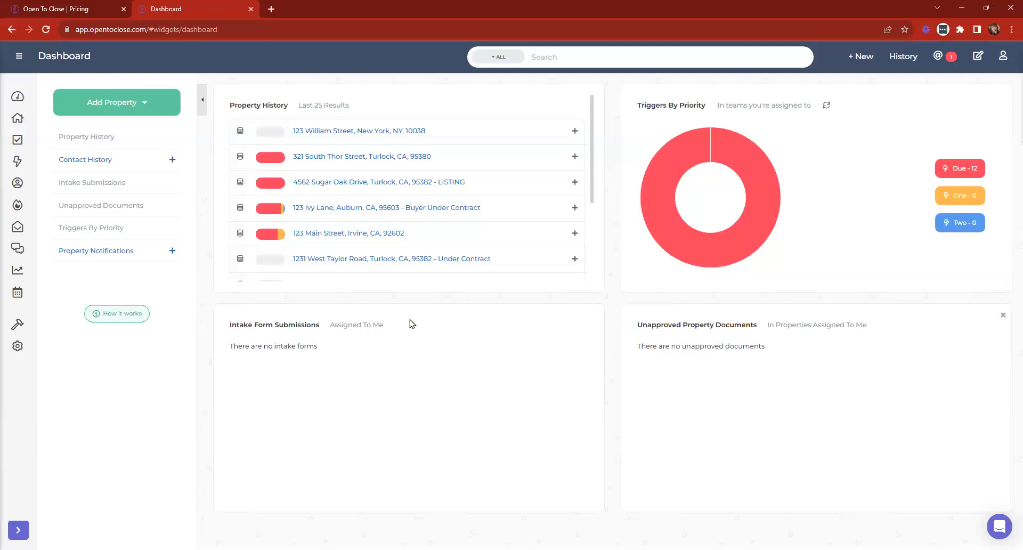
- Open 123 Ivy Lane from Property History and show its Follow Up Boss API page
click(314, 213)
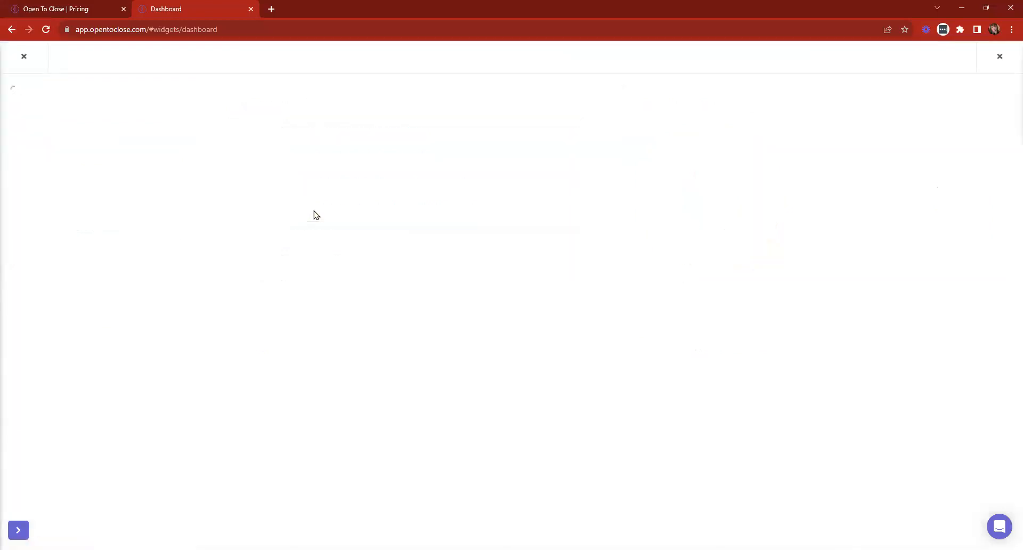
click(746, 118)
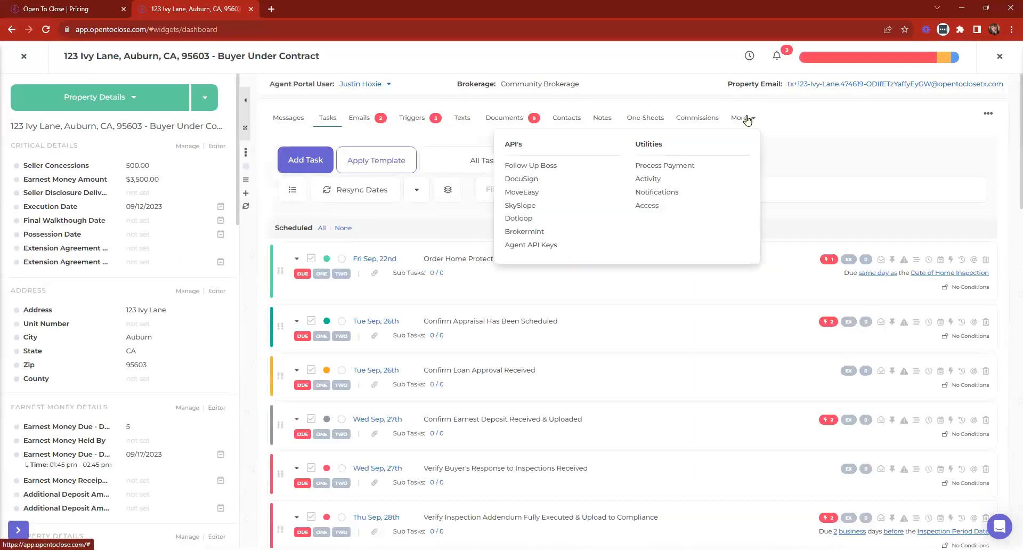
click(518, 166)
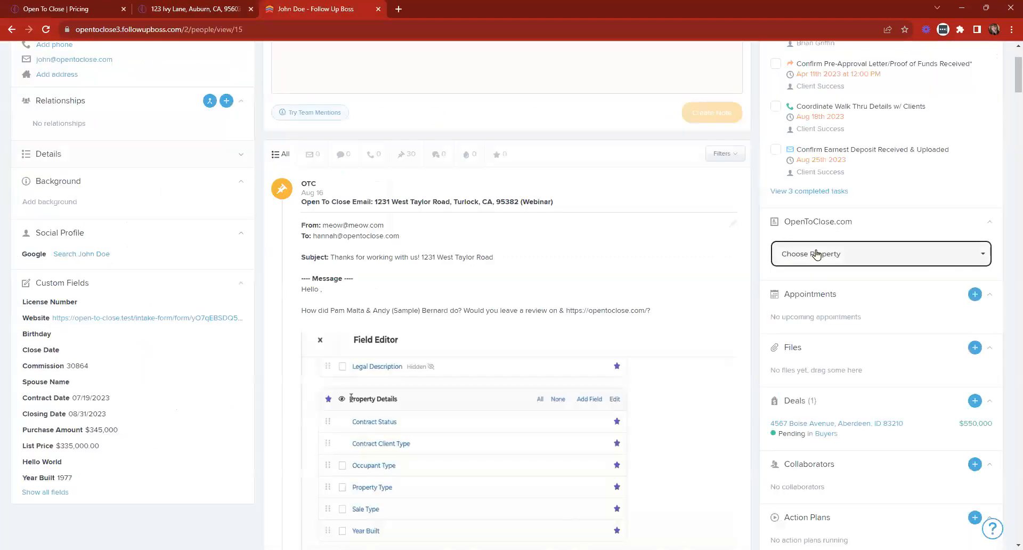
click(816, 254)
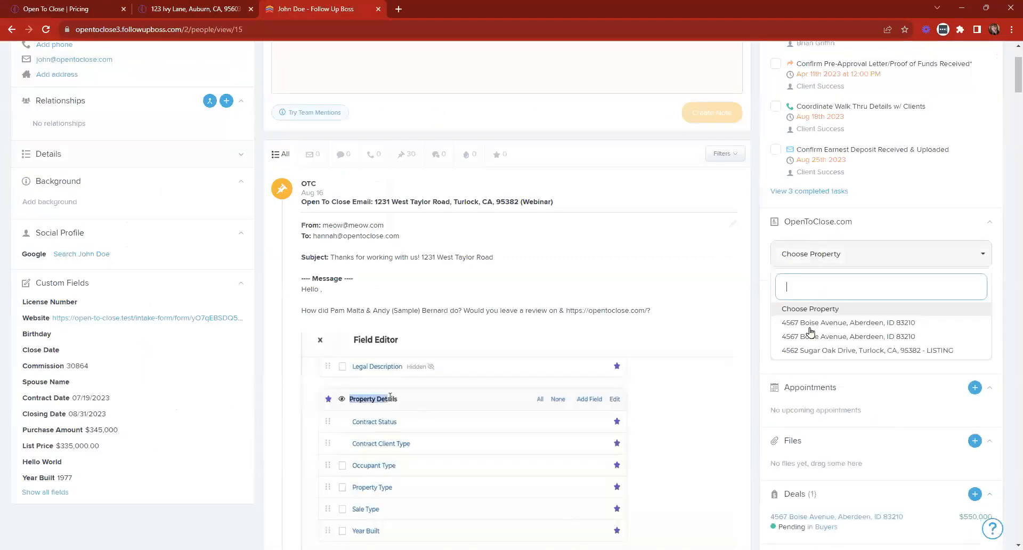
click(863, 350)
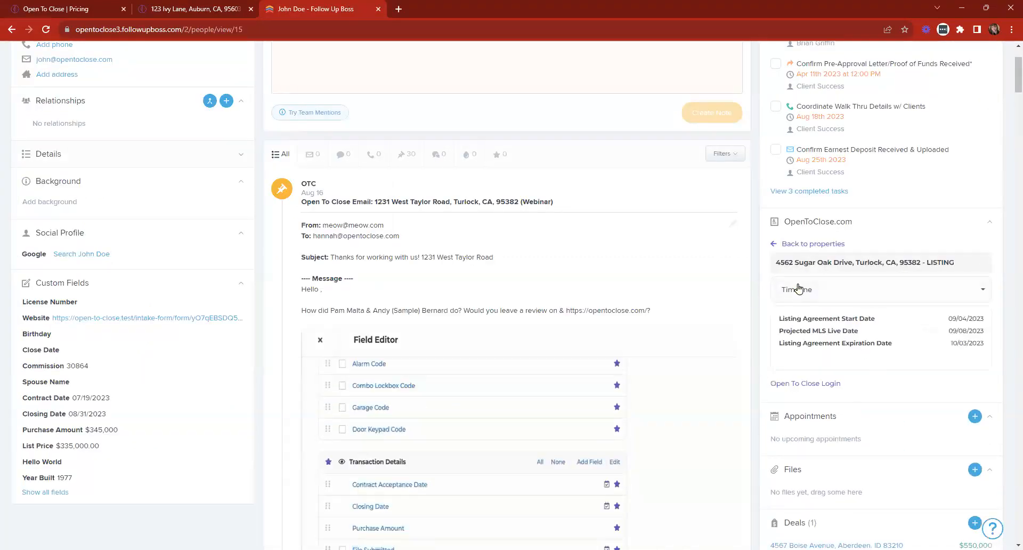
click(814, 290)
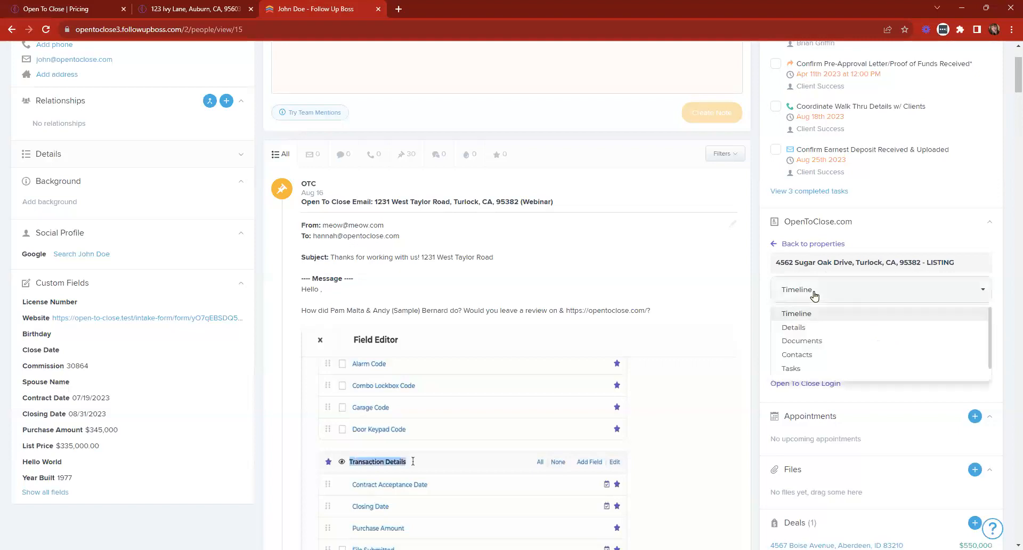
click(799, 328)
click(814, 292)
click(802, 341)
click(805, 291)
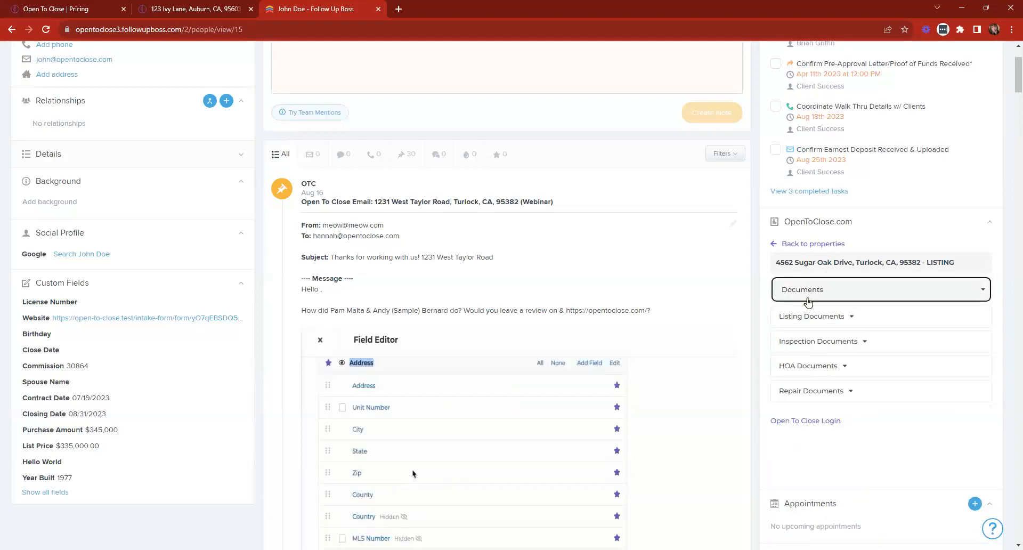
click(805, 353)
click(816, 289)
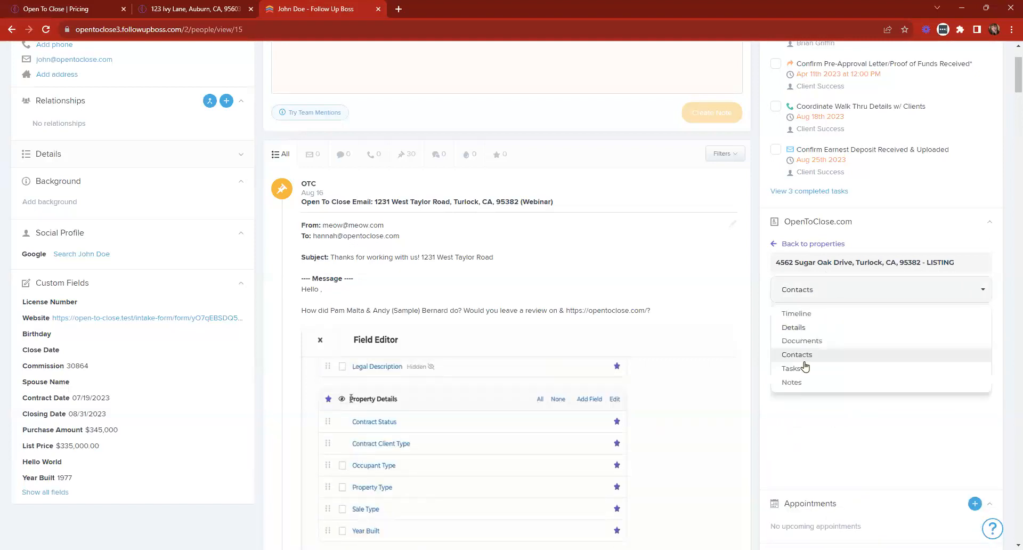
click(793, 369)
click(834, 293)
click(800, 382)
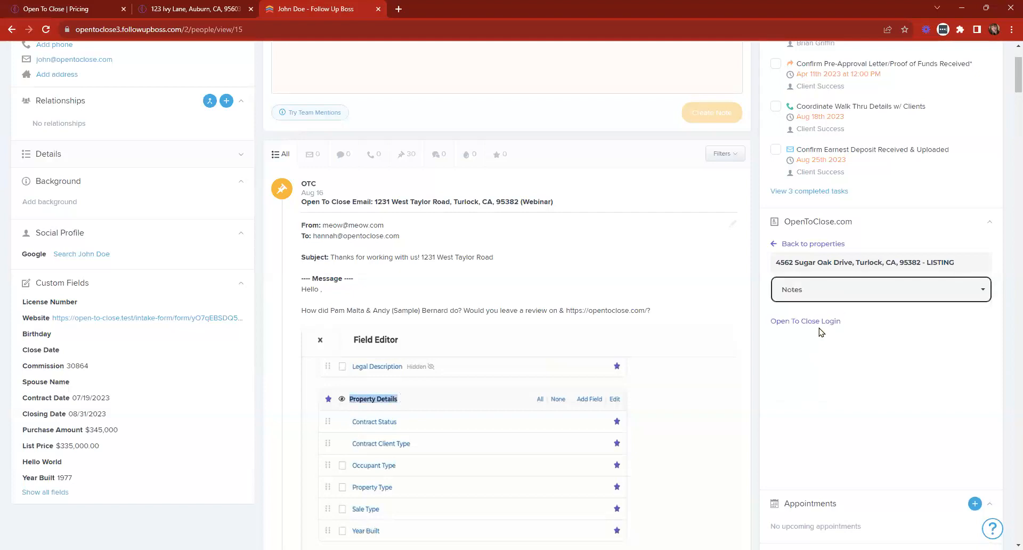
click(820, 292)
click(801, 327)
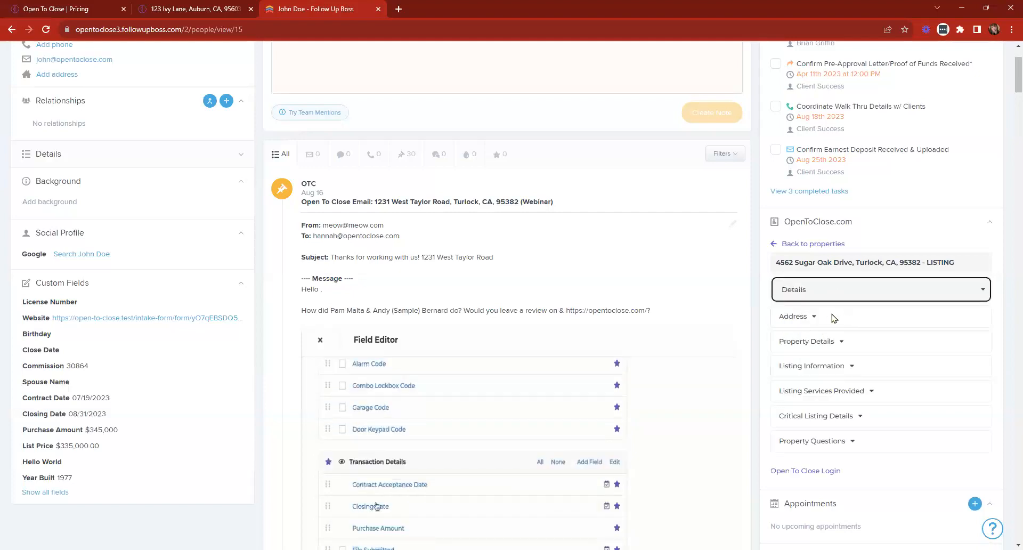
- Expand and collapse Property Details, then return to the 123 Ivy Lane property
click(853, 345)
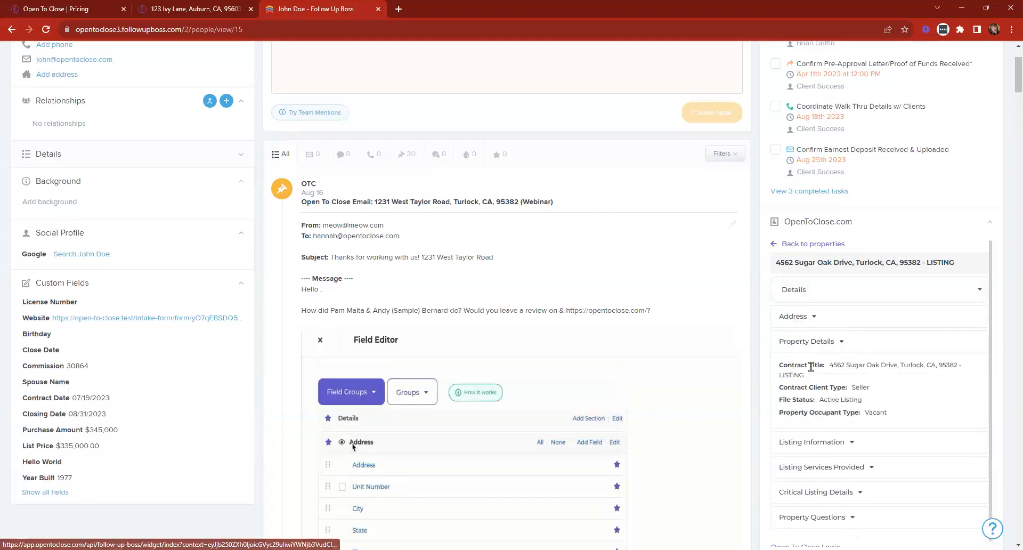
click(829, 345)
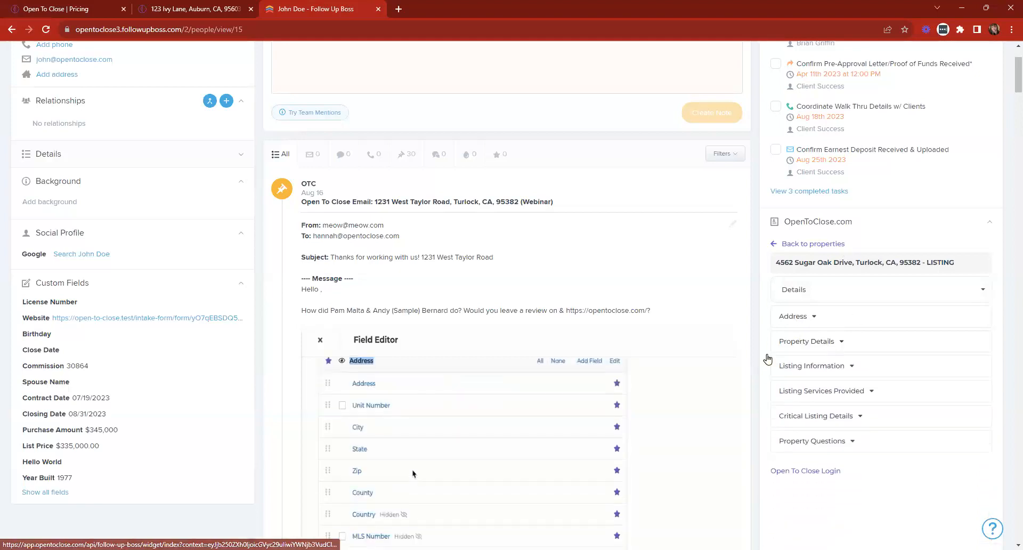
scroll(822, 364, up, 2)
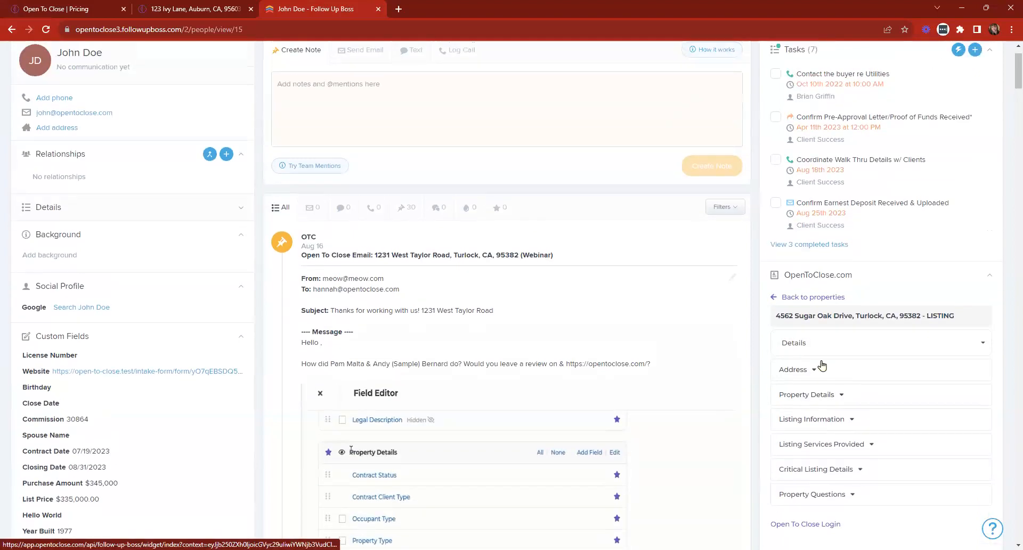
click(218, 7)
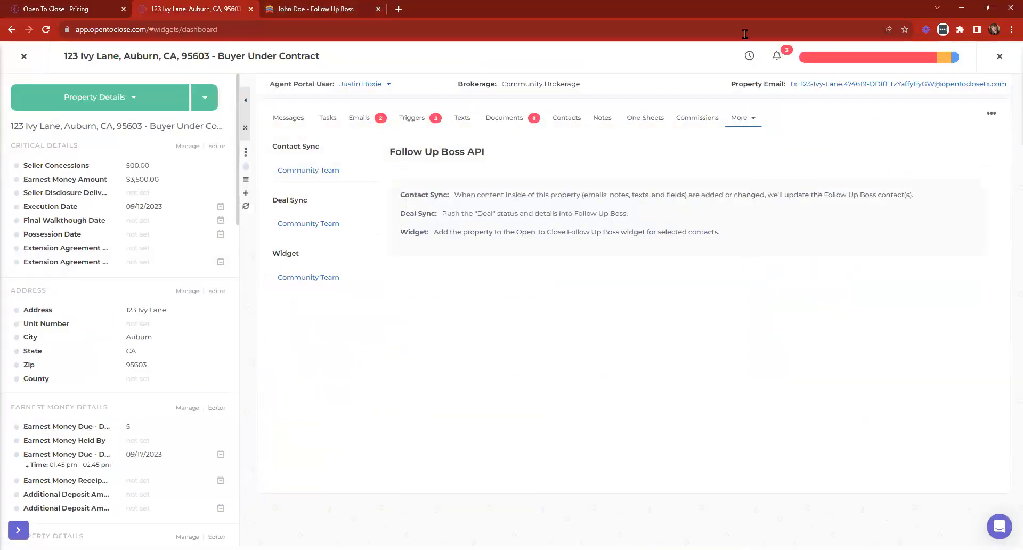
- Open the Community Team widget settings and focus the Search Follow Up Boss Contacts box
click(745, 118)
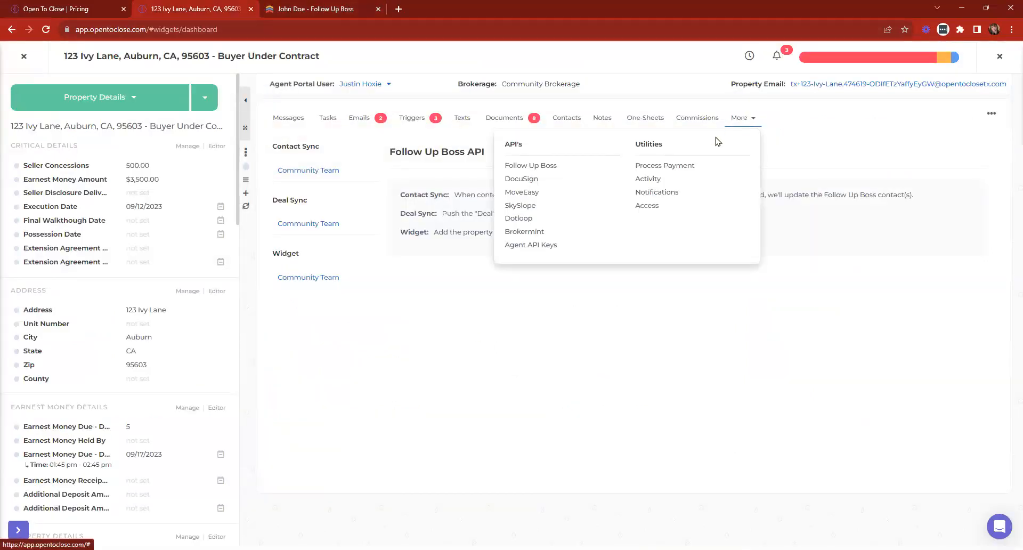
click(430, 427)
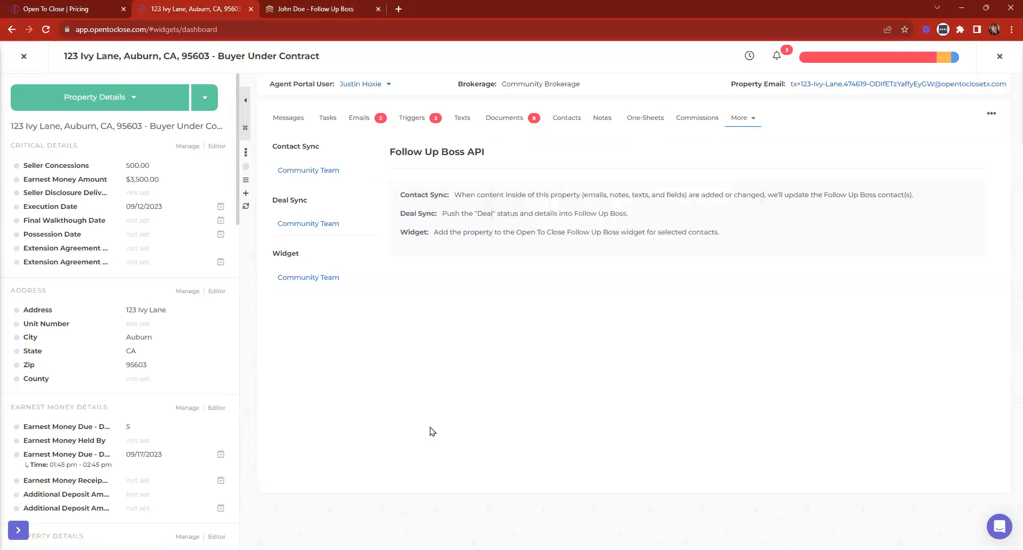
click(295, 279)
mouse_move(268, 258)
mouse_down()
mouse_move(295, 254)
mouse_move(270, 258)
mouse_up()
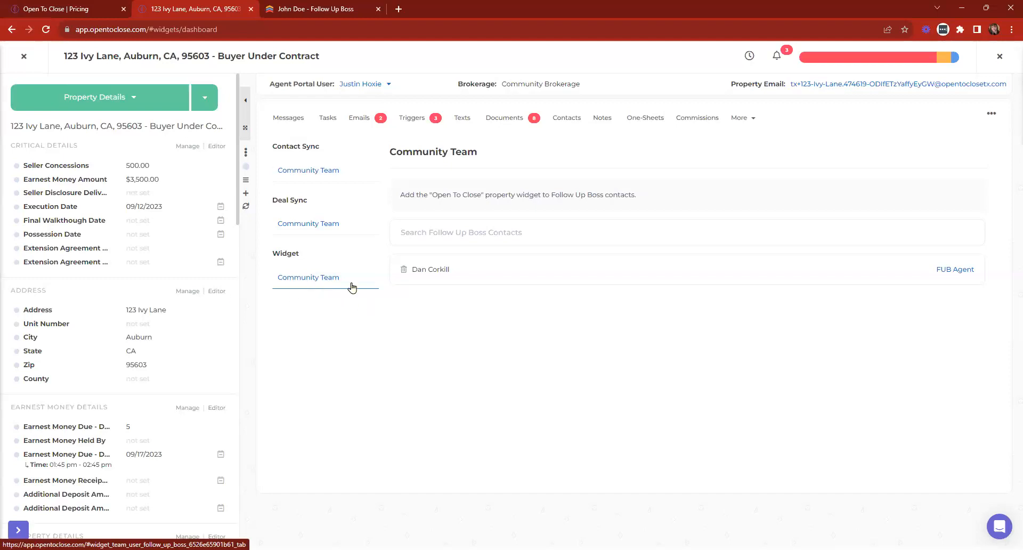
click(397, 233)
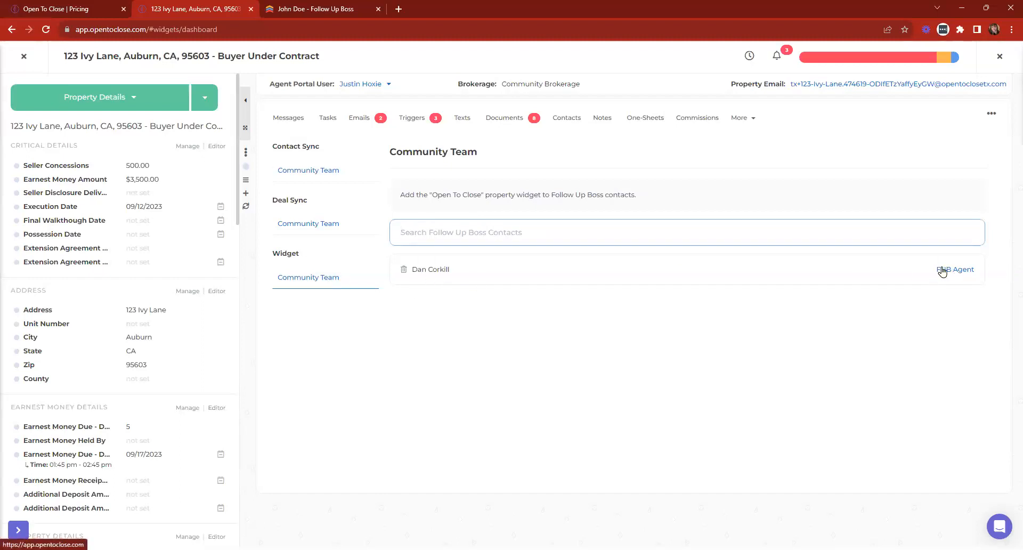
- Search Follow Up Boss contacts by name to add a second contact, then open its role choices
text(justin)
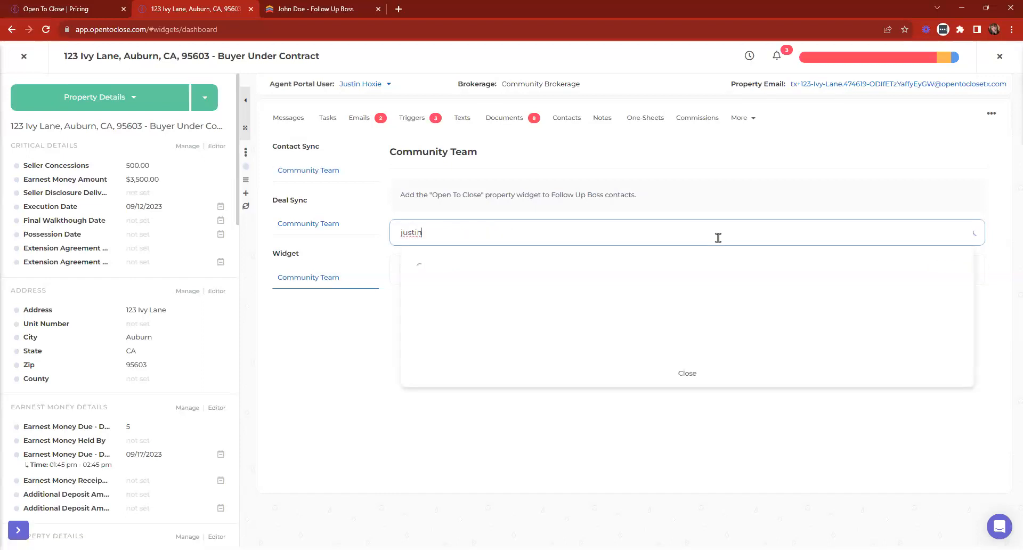
click(437, 274)
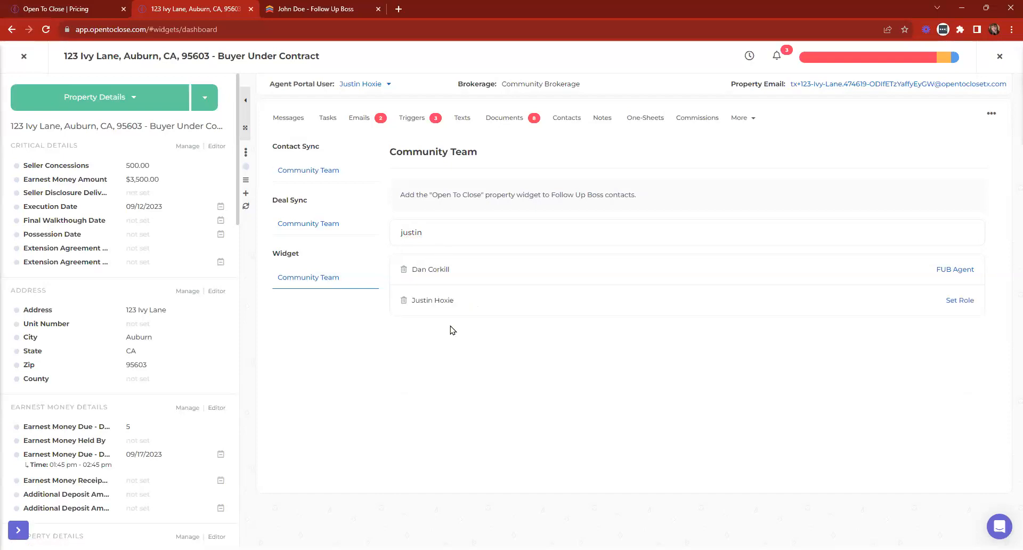
click(436, 231)
key(BackSpace)
key(BackSpace)
key(BackSpace)
key(BackSpace)
key(BackSpace)
key(BackSpace)
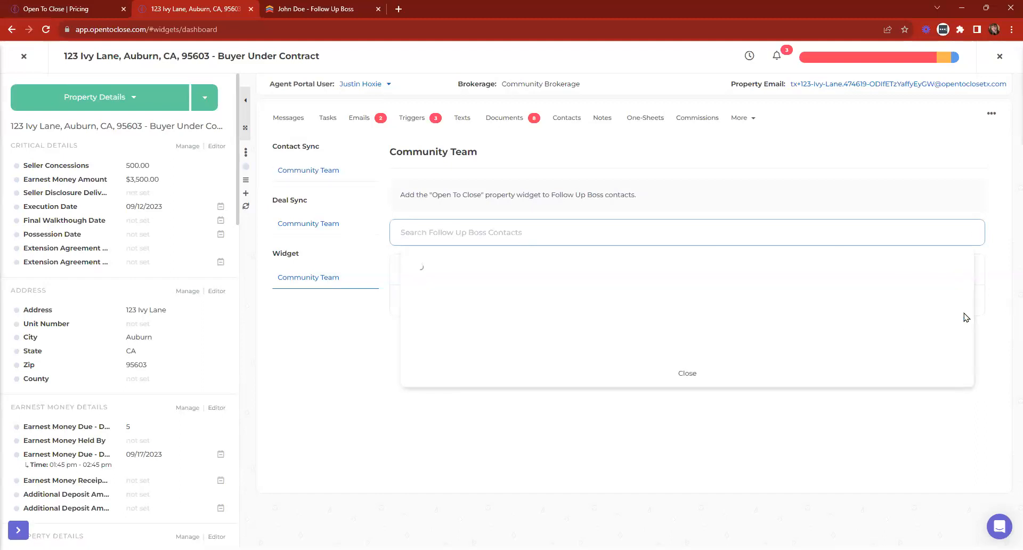
click(680, 378)
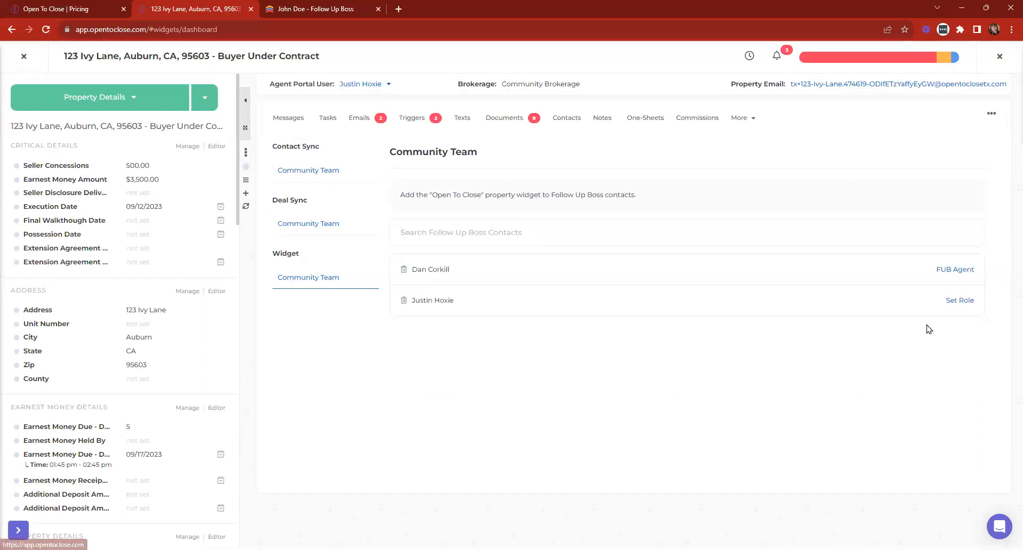
click(966, 303)
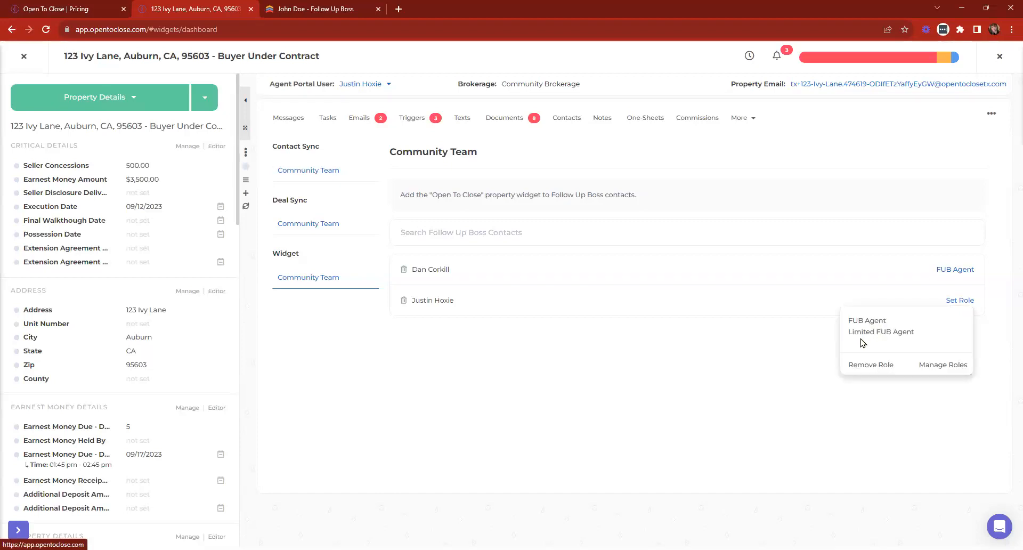
- Open Manage Roles from the role dropdown and view the FUB Agent role's permissions
click(946, 369)
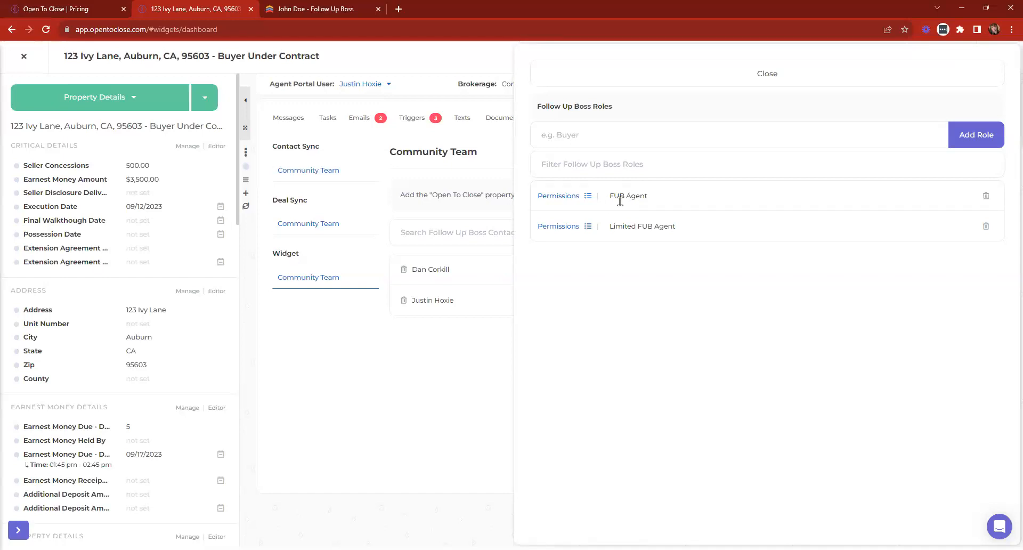
click(563, 197)
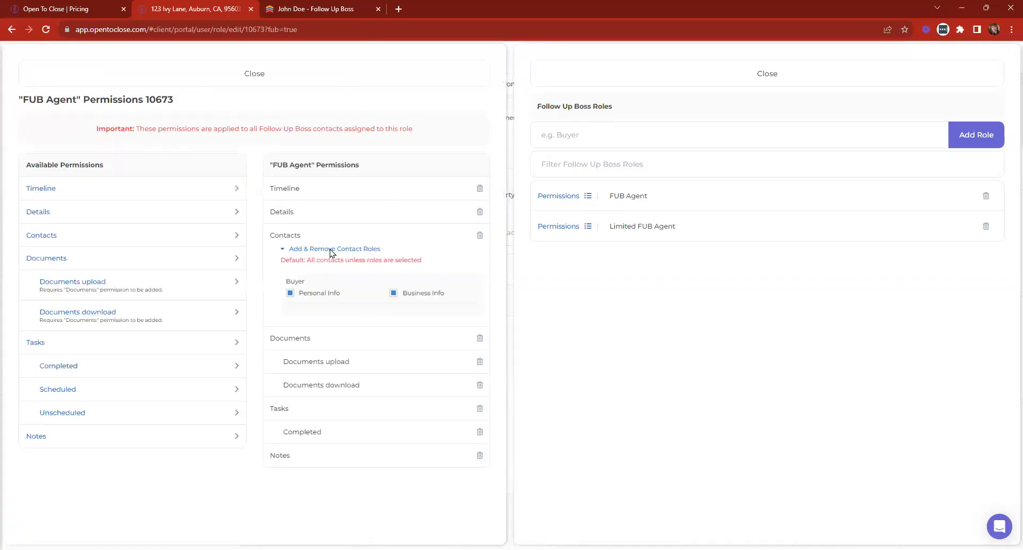
- Scroll briefly through the Follow Up Boss contact page, then view Limited FUB Agent permissions in Open To Close
click(316, 10)
scroll(945, 423, down, 4)
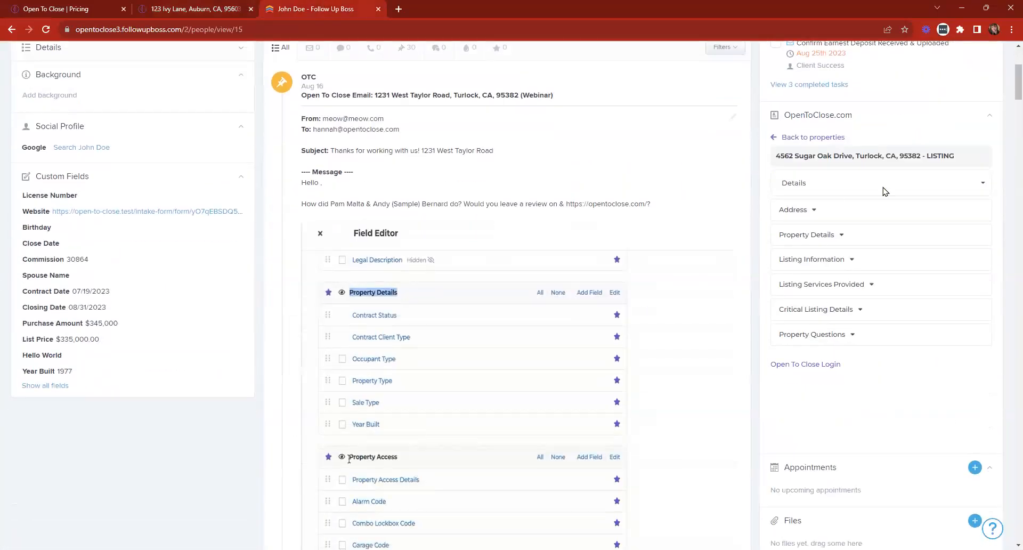
scroll(852, 250, up, 5)
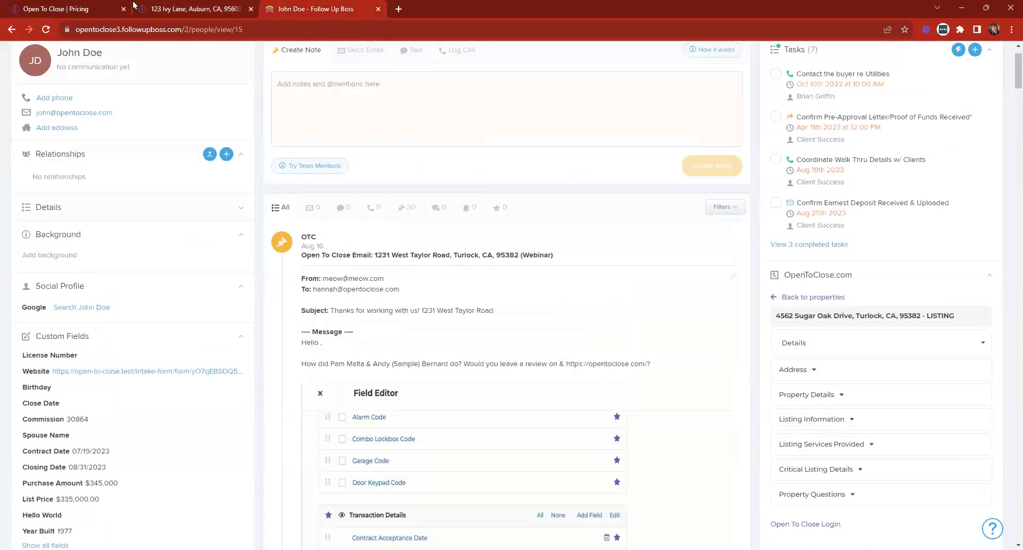
click(171, 9)
click(577, 229)
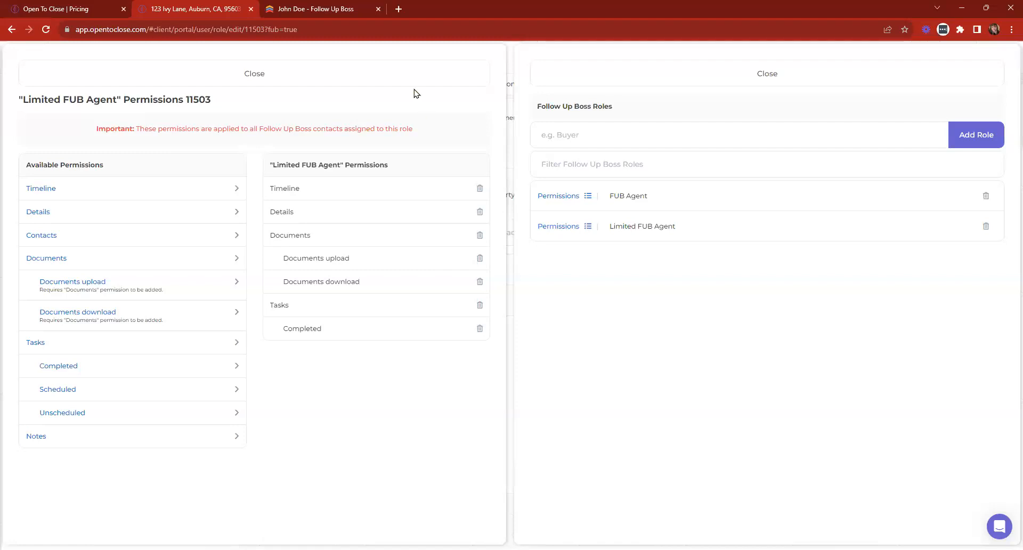
- Close the Limited FUB Agent permissions and the Follow Up Boss Roles panel
click(407, 75)
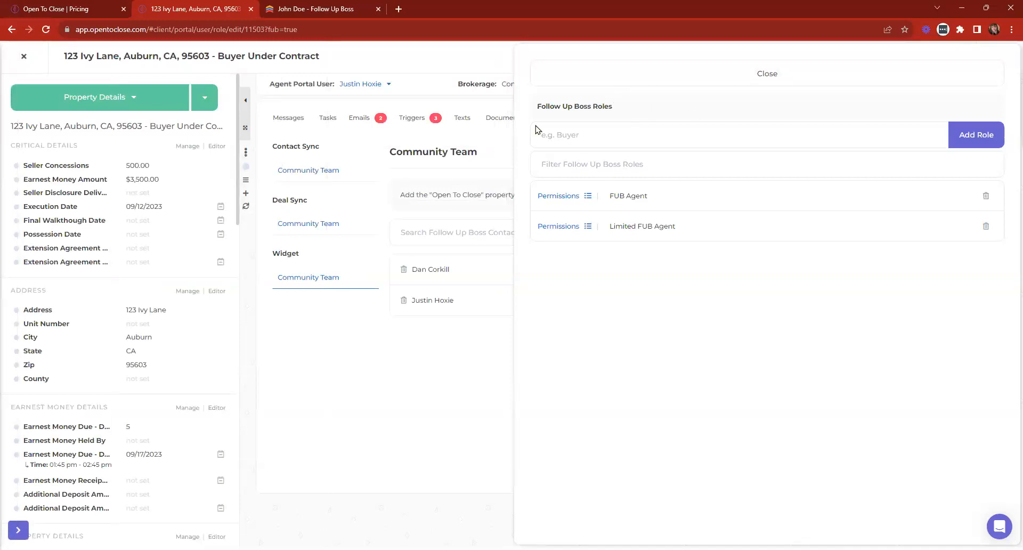
drag(538, 106, 655, 118)
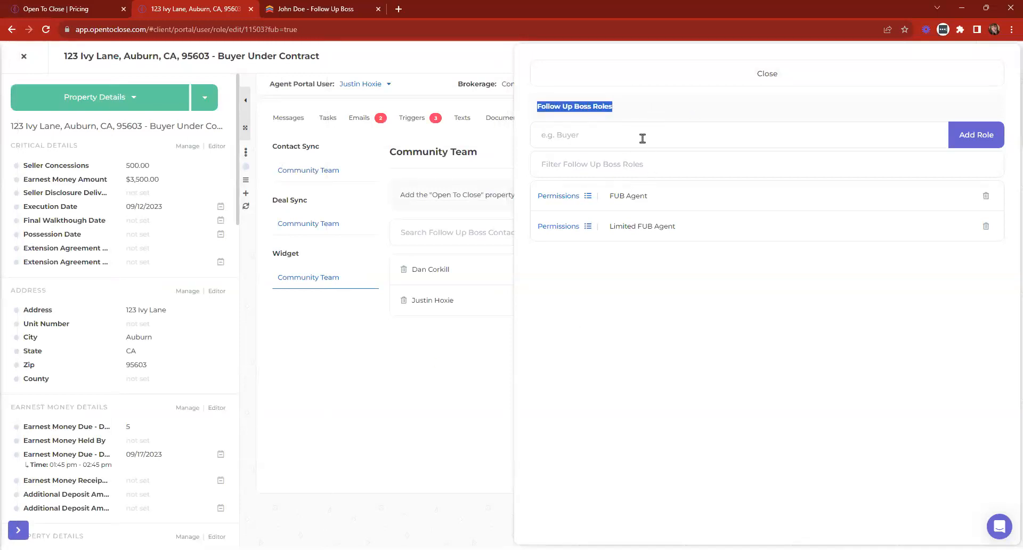
click(642, 139)
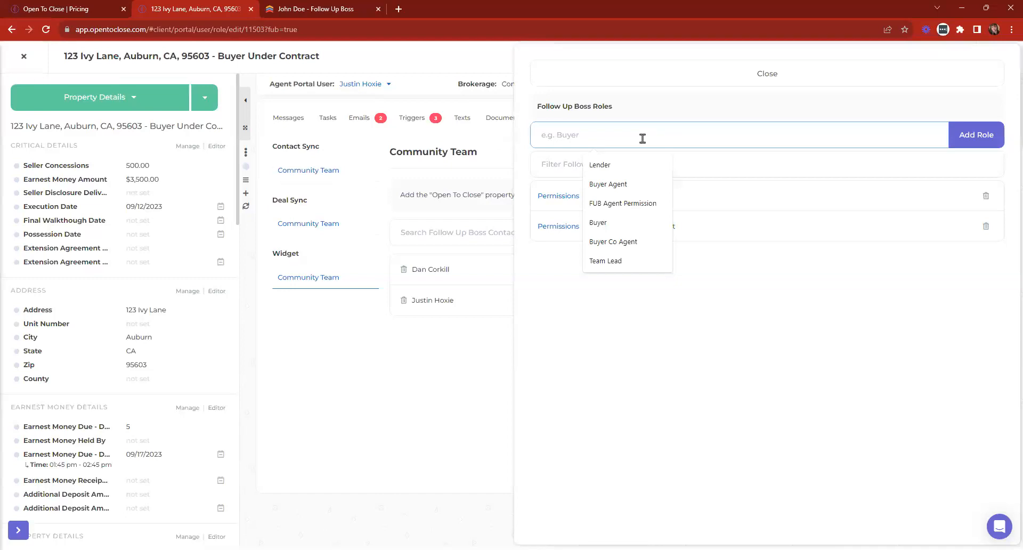
click(639, 195)
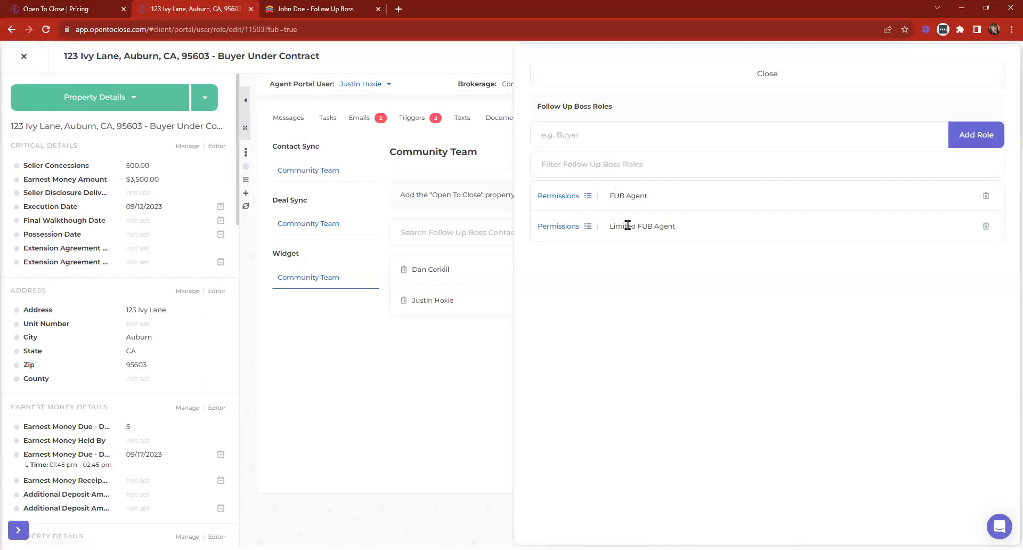
click(612, 75)
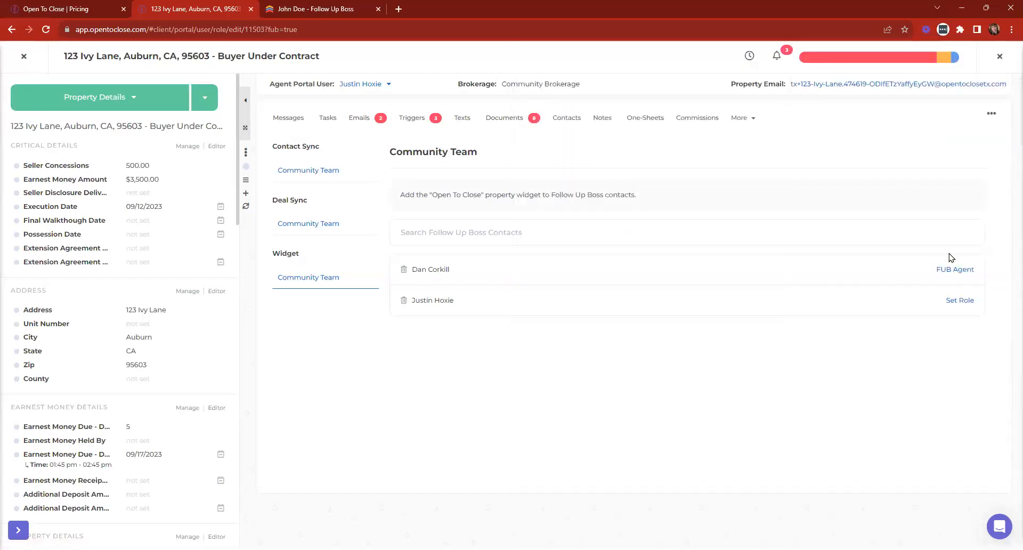
- Assign the second widget contact the Limited FUB Agent role and return to Follow Up Boss
click(960, 301)
click(882, 335)
click(336, 8)
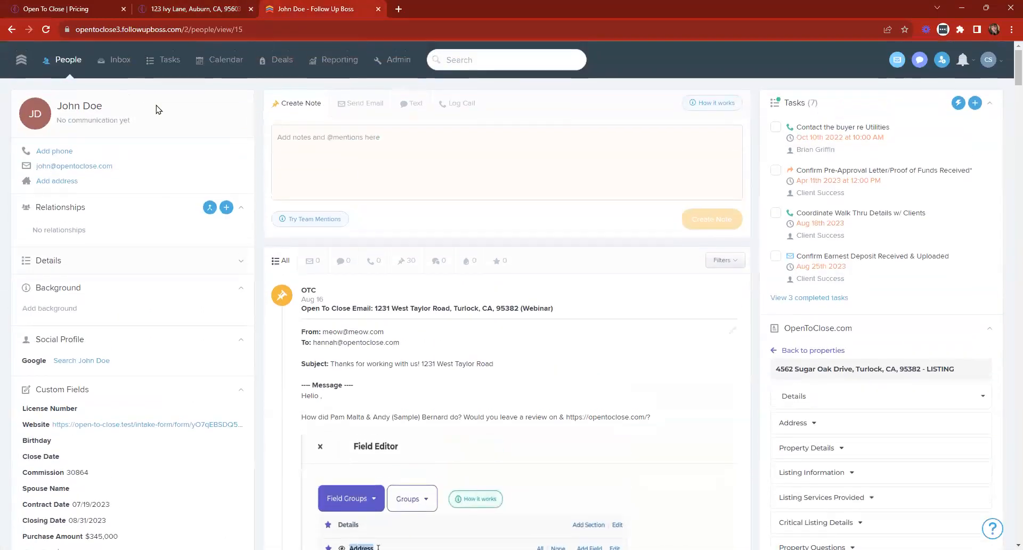
- Open the second person's profile in People and select 123 Ivy Lane in the OpenToClose.com widget
click(116, 60)
click(56, 62)
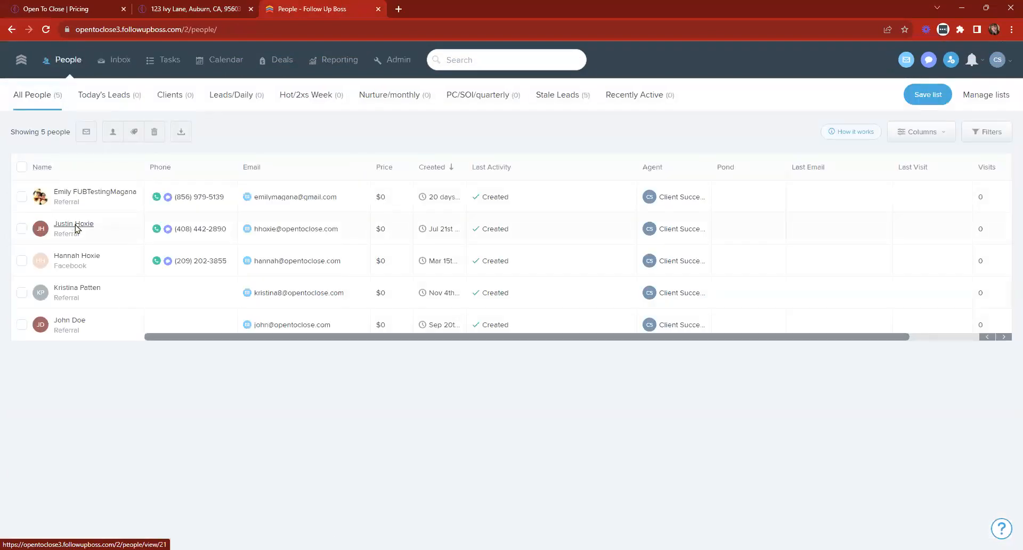
click(76, 228)
scroll(937, 247, down, 2)
scroll(938, 247, up, 2)
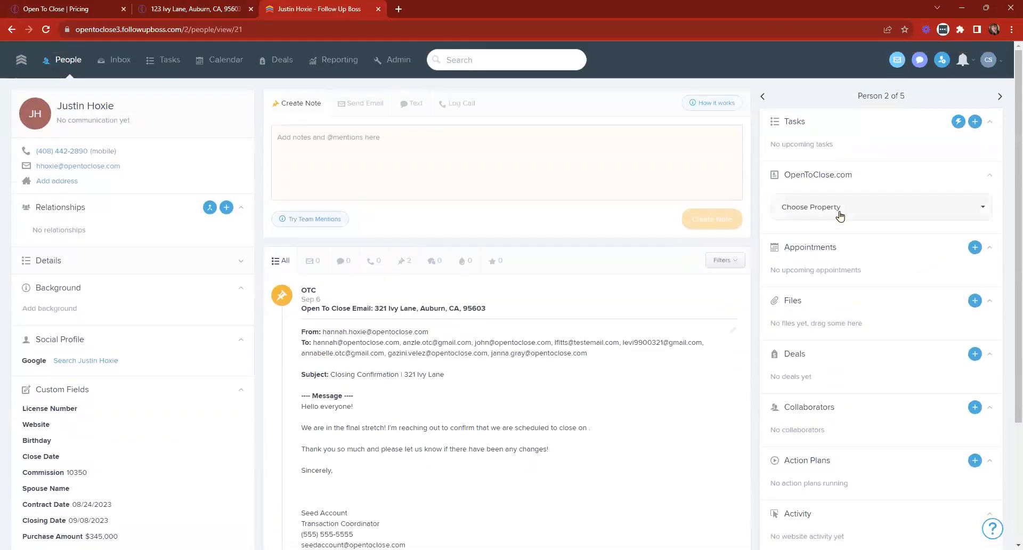
click(786, 213)
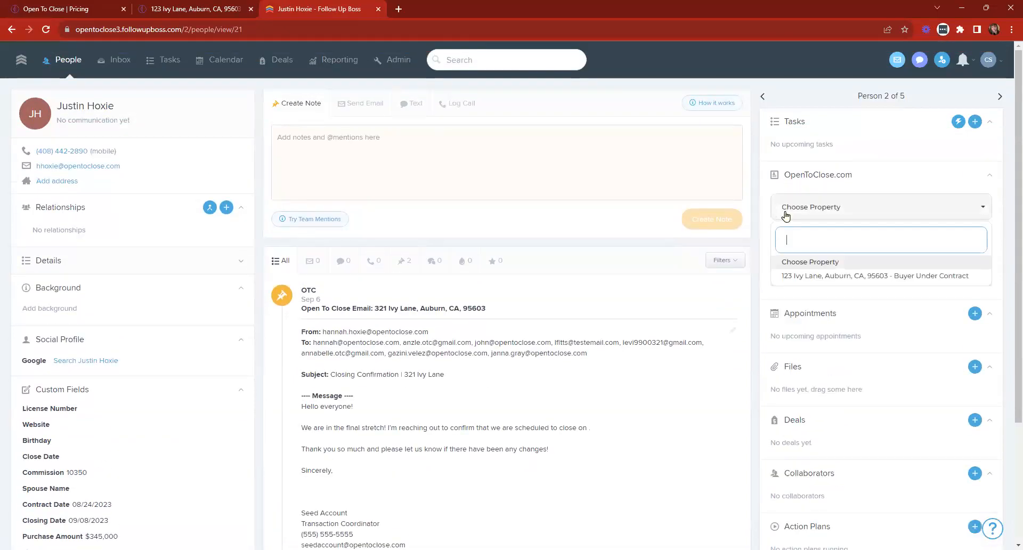
click(807, 276)
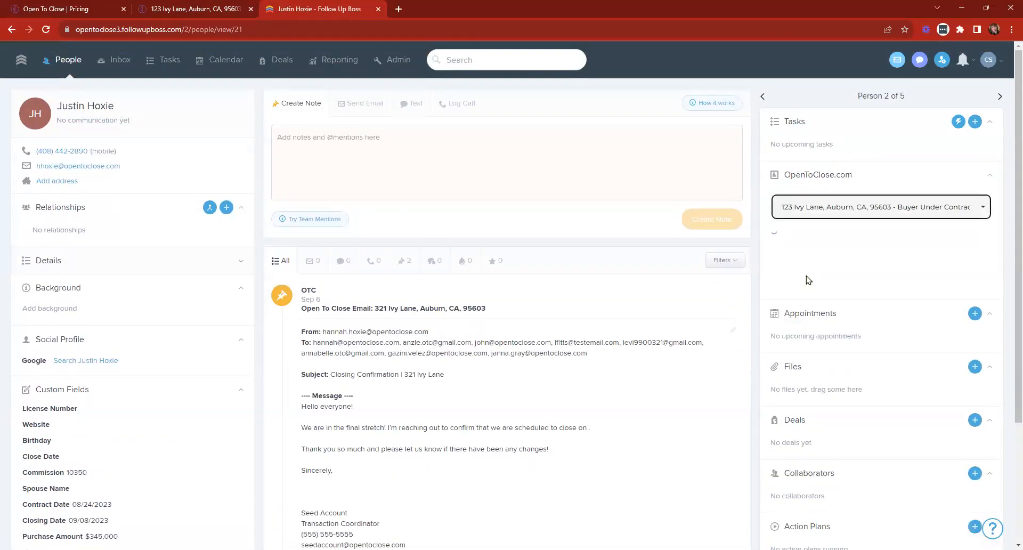
- Cycle the widget through Documents, Details, Completed Tasks and Timeline views, ending on Documents
click(805, 250)
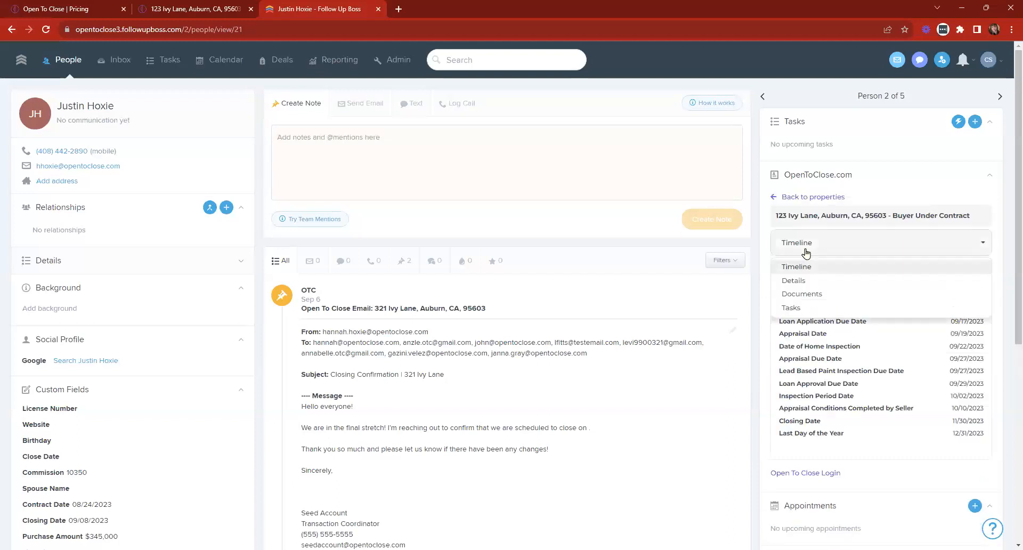
click(789, 292)
click(801, 251)
click(794, 280)
click(806, 245)
click(793, 307)
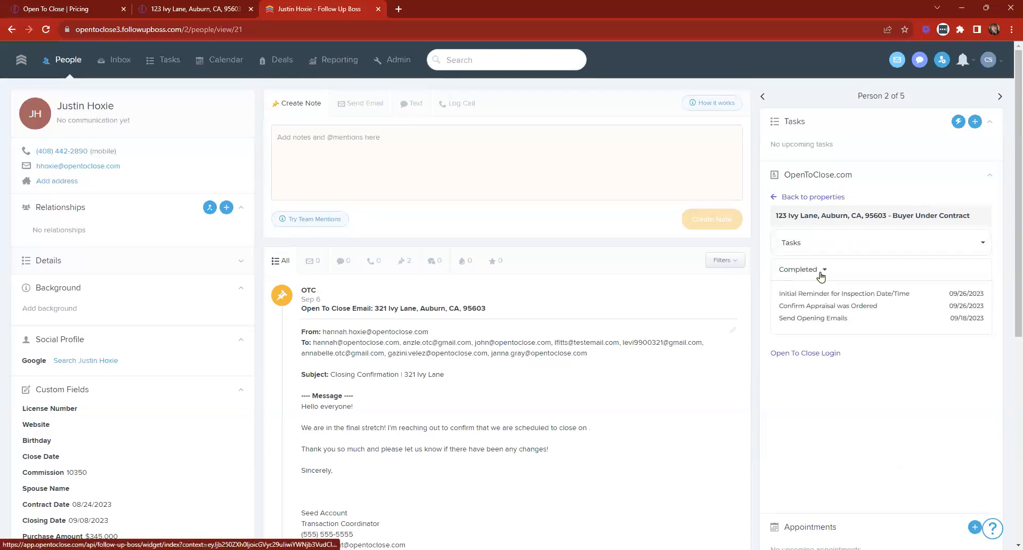
click(813, 248)
click(792, 268)
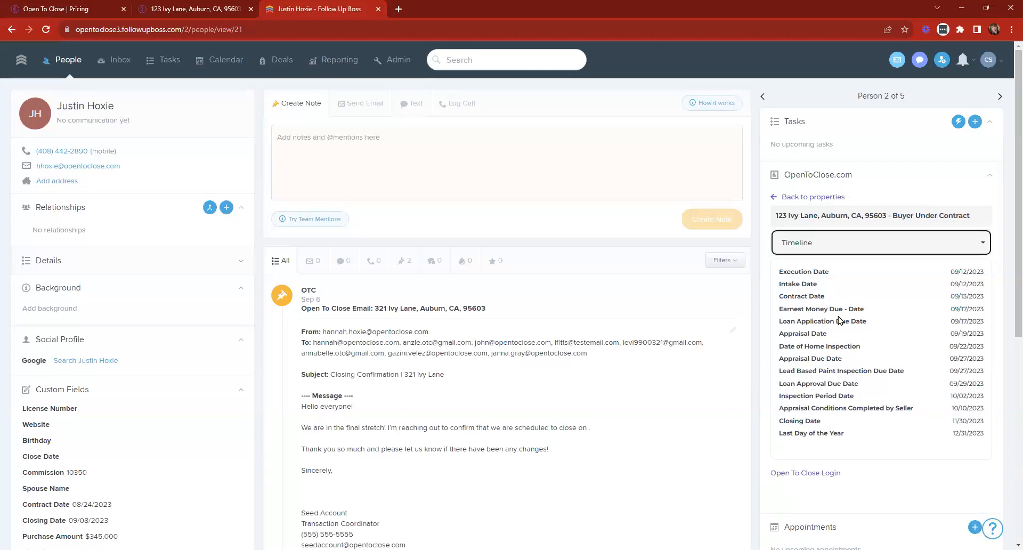
click(841, 244)
click(802, 279)
click(824, 244)
click(804, 293)
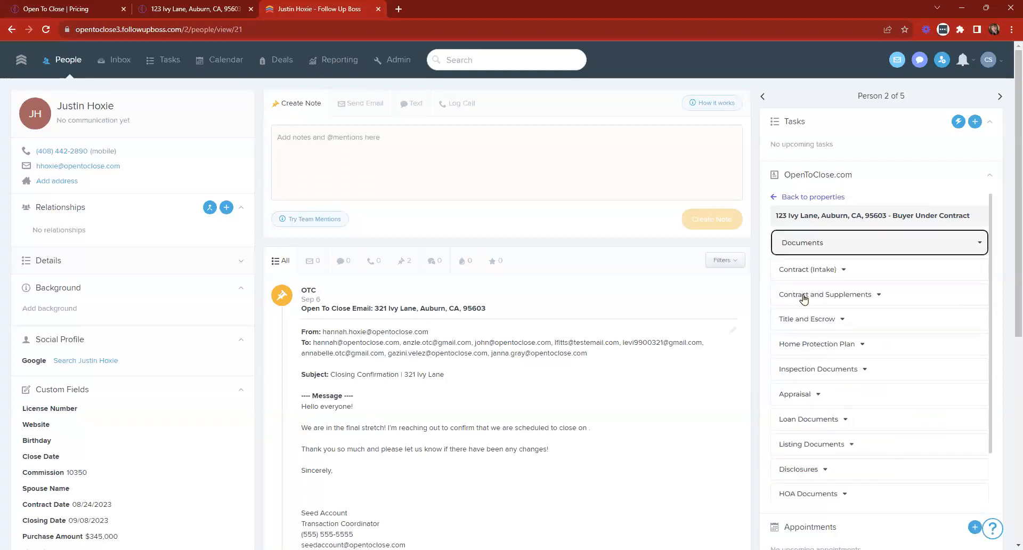
- Expand Contract (Intake) and Contract and Supplements, then cancel downloading the California purchase agreement
click(810, 271)
click(794, 322)
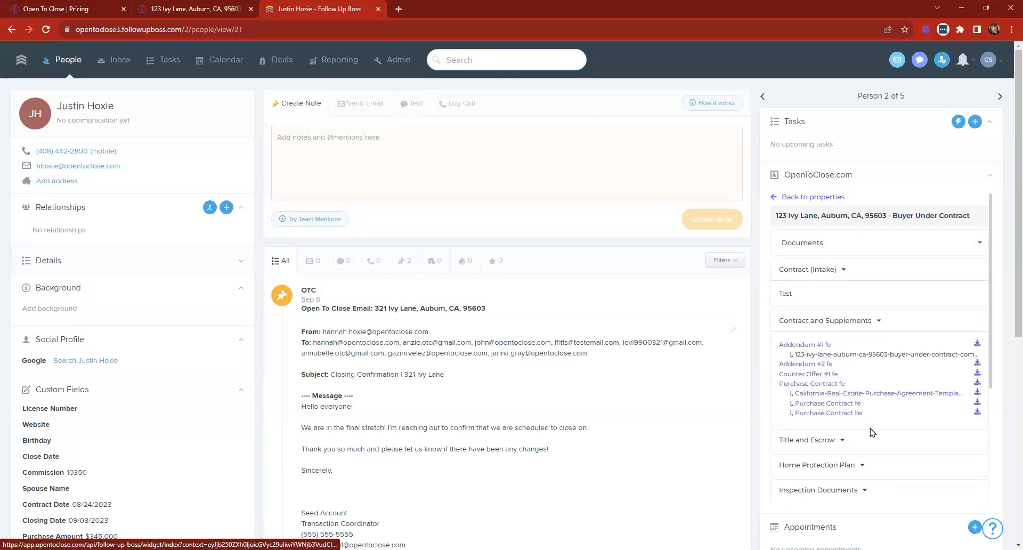
click(900, 393)
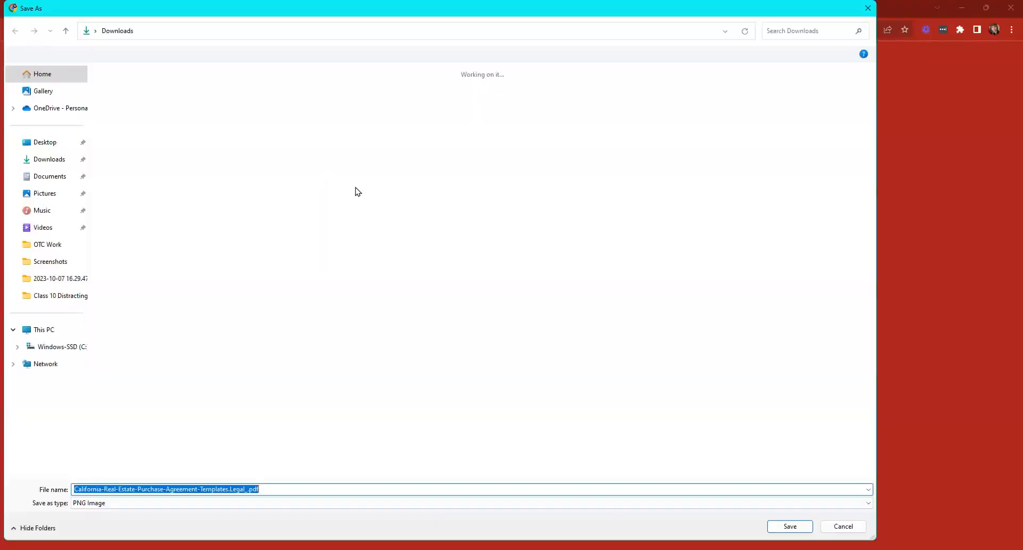
click(867, 10)
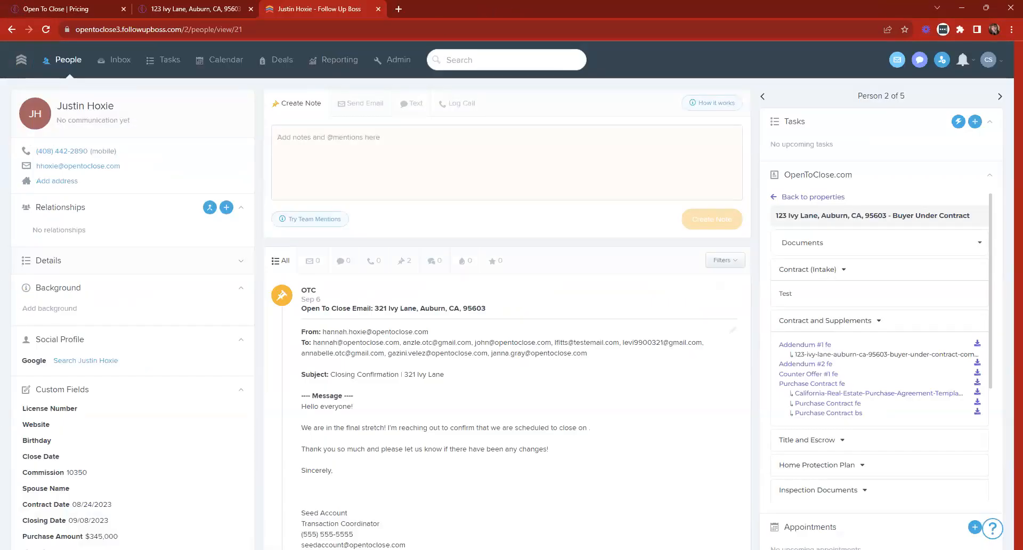
- Close the Follow Up Boss tab and the Ivy Lane property page, then open Templating
click(378, 9)
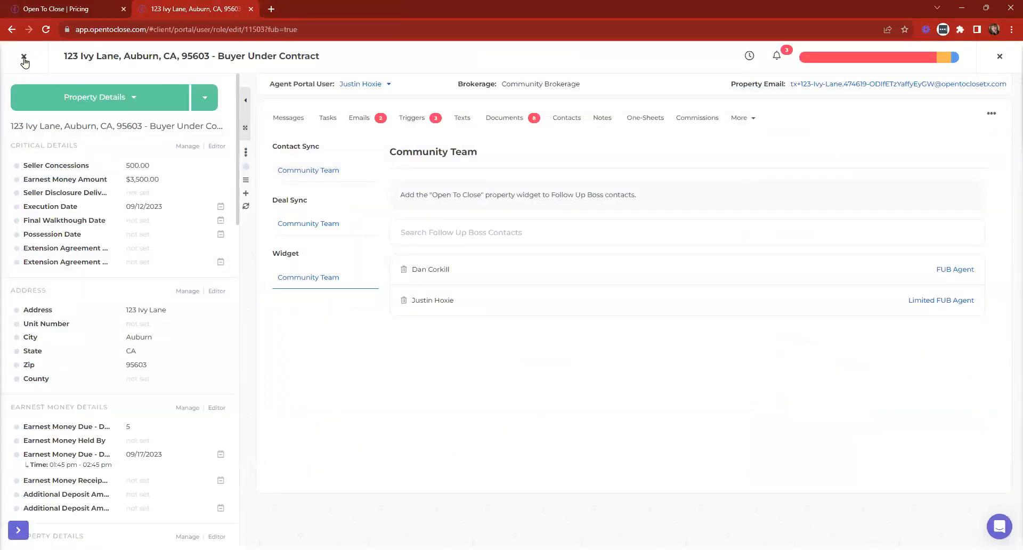
click(21, 62)
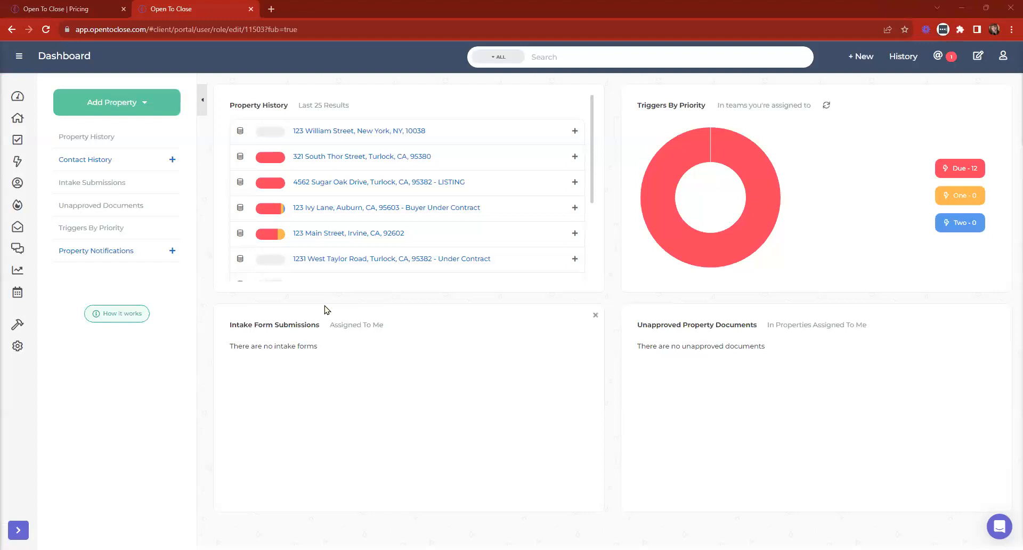
click(44, 350)
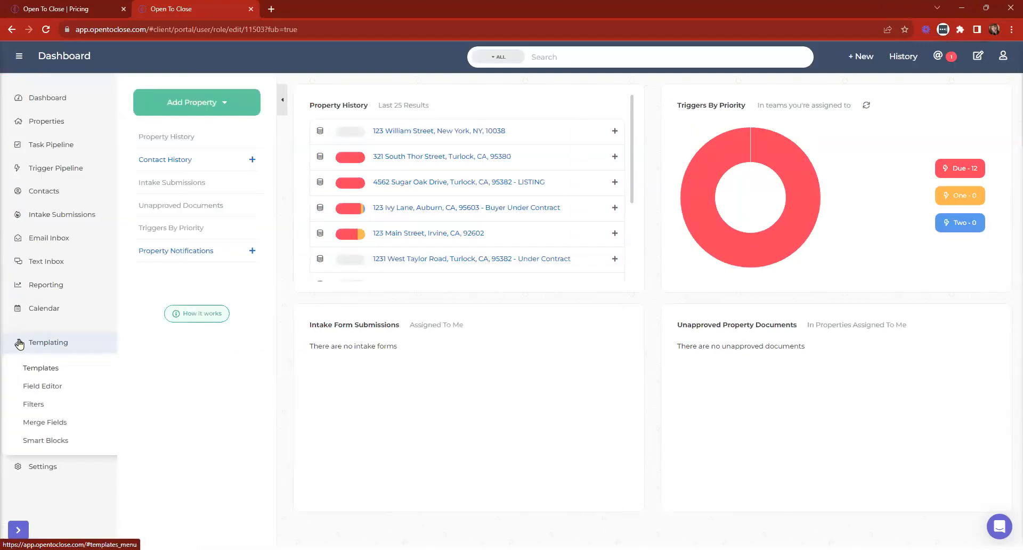
- Expand the form's trigger details and delete the first trigger's inspection condition
click(27, 368)
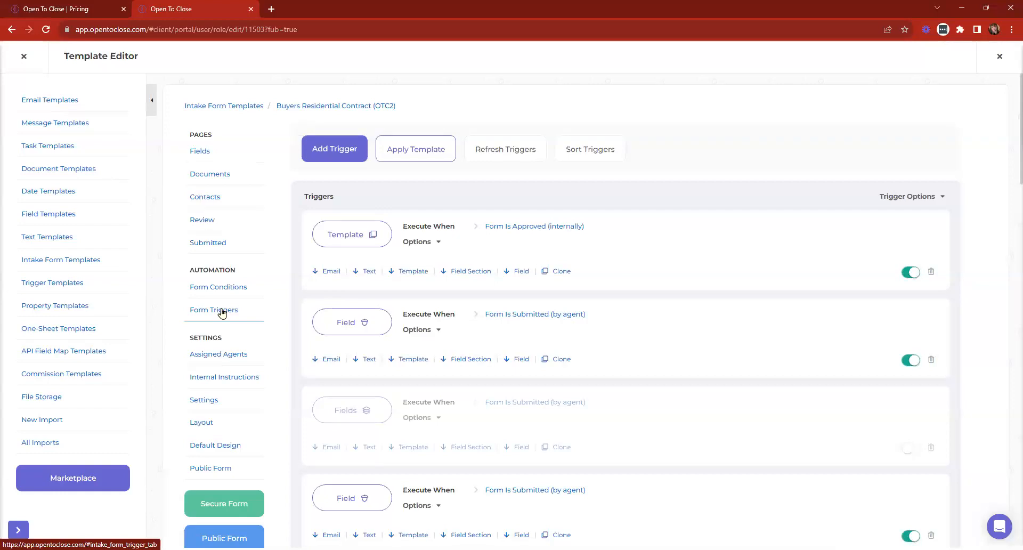
click(925, 193)
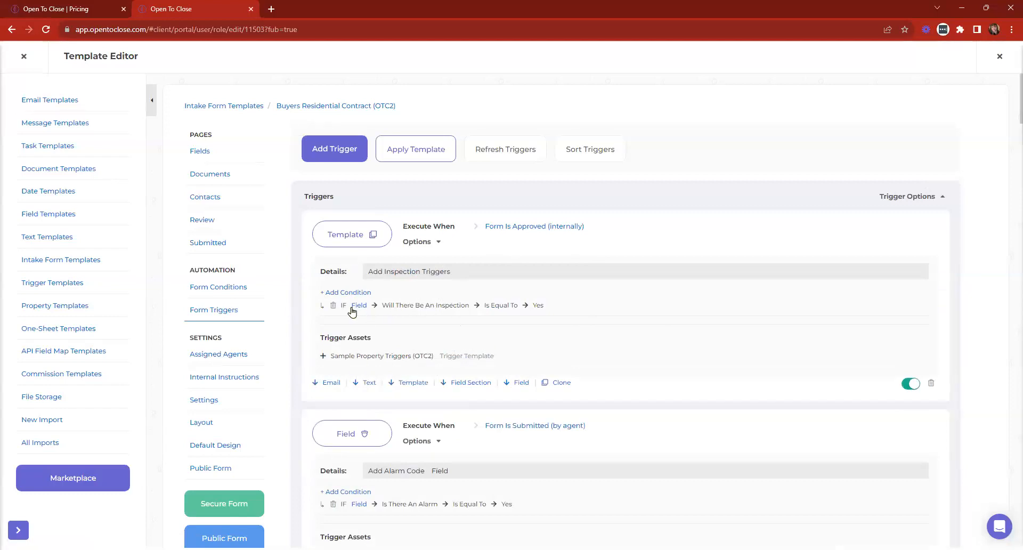
click(333, 305)
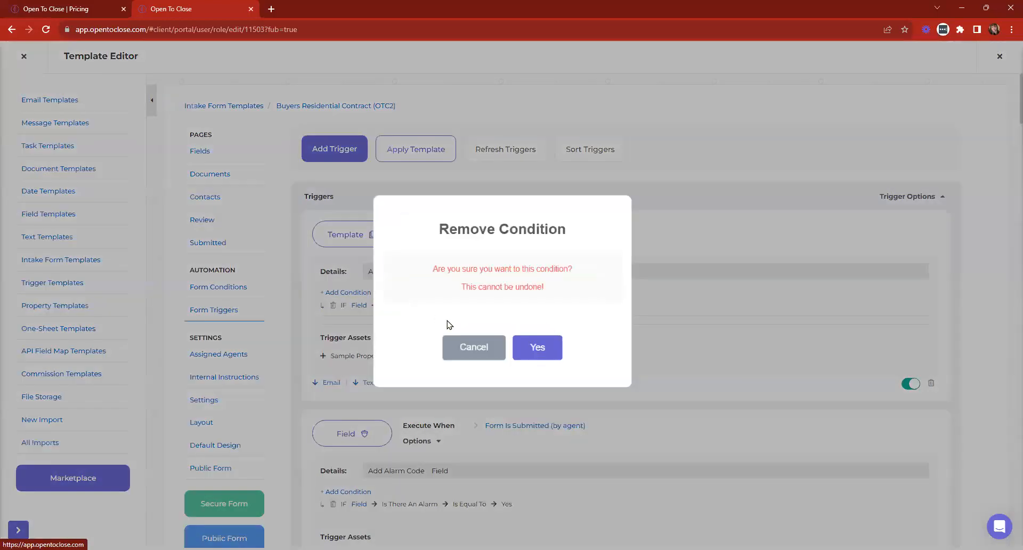
click(542, 346)
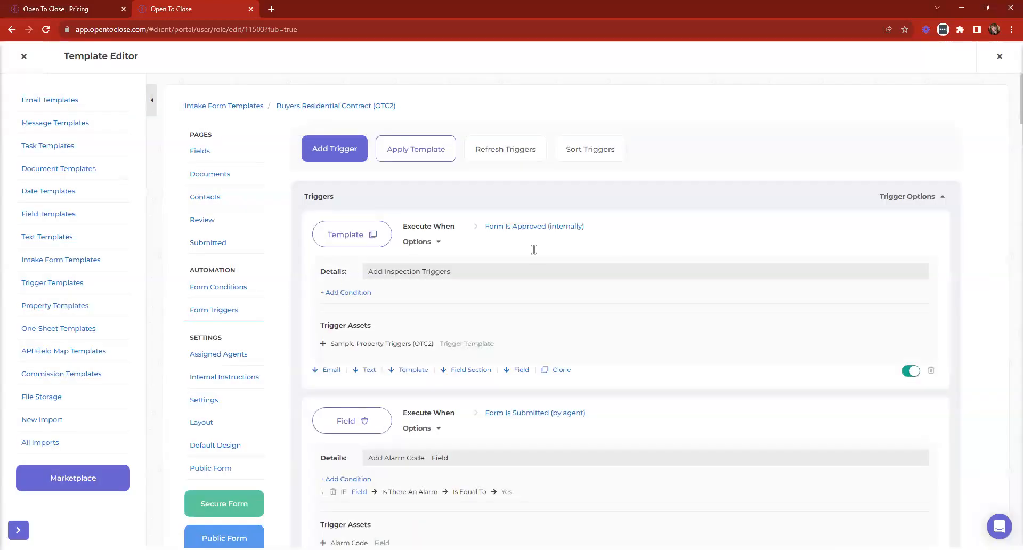
- Swap Sample Property Triggers (OTC2) for Sample One Sheet (OTC2) and clear the old description
click(352, 240)
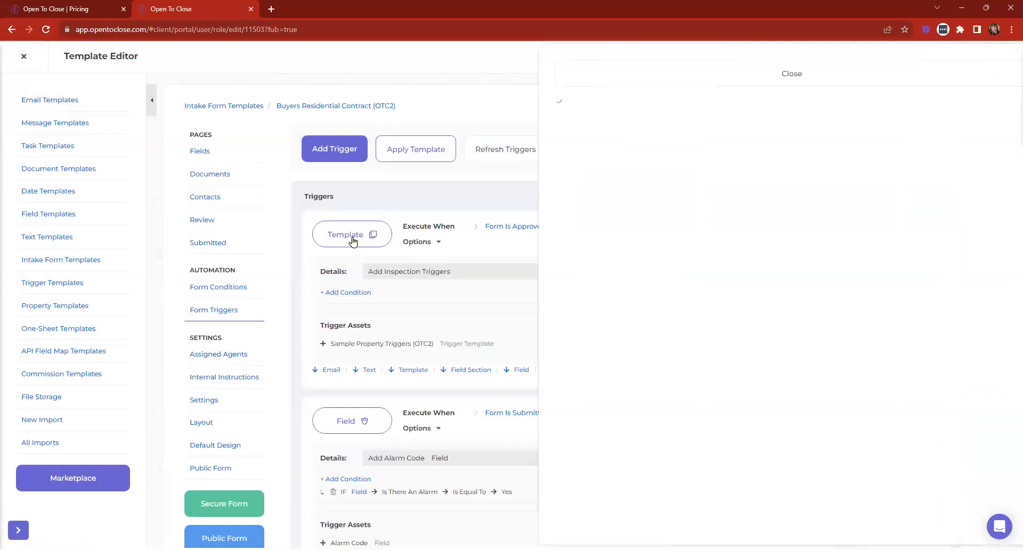
click(552, 181)
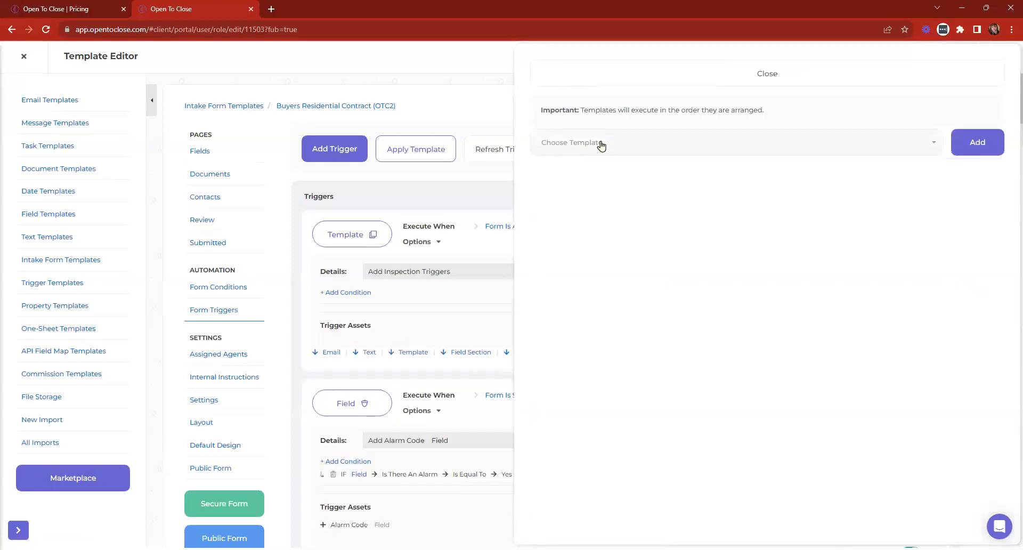
click(601, 144)
text(one)
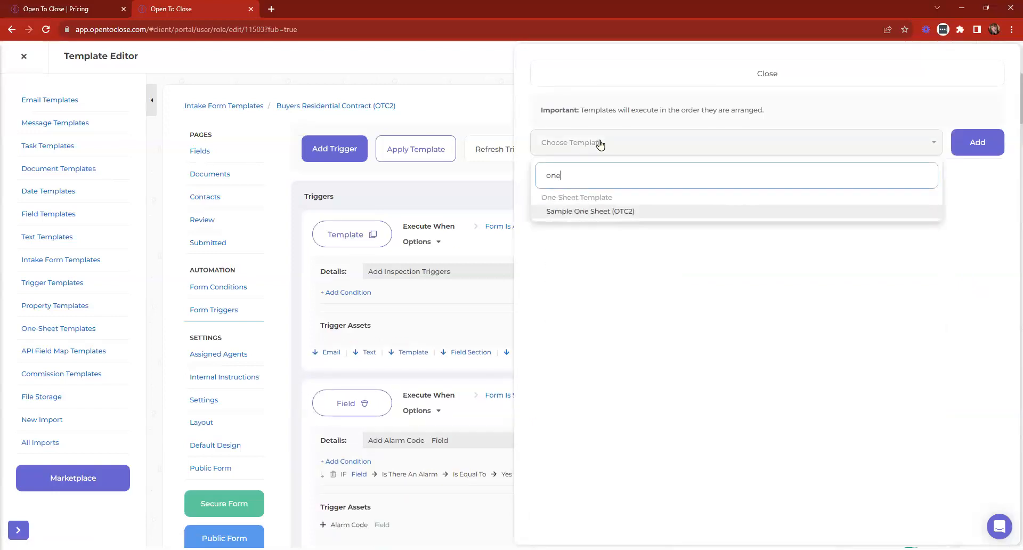
click(602, 213)
click(988, 147)
click(642, 80)
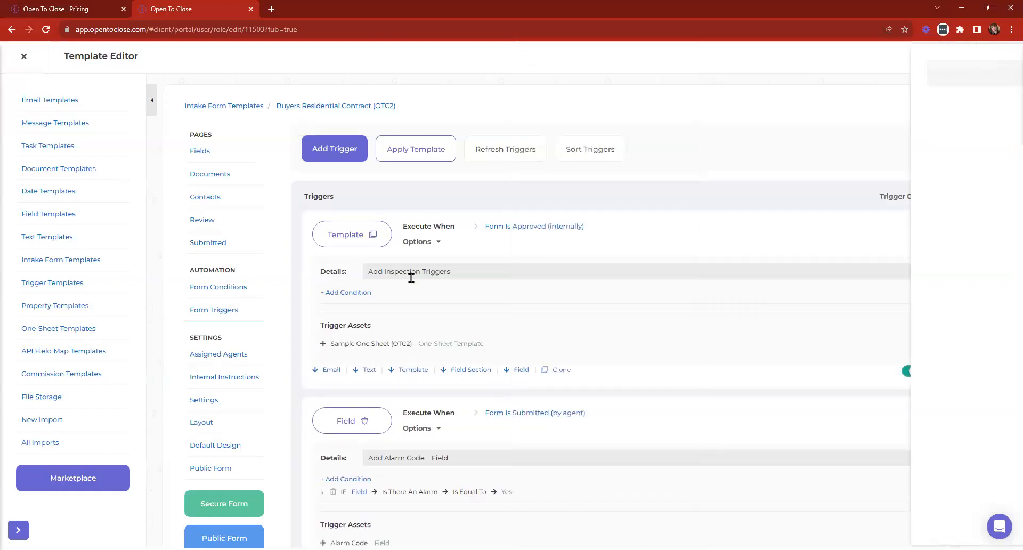
drag(452, 272, 338, 288)
key(BackSpace)
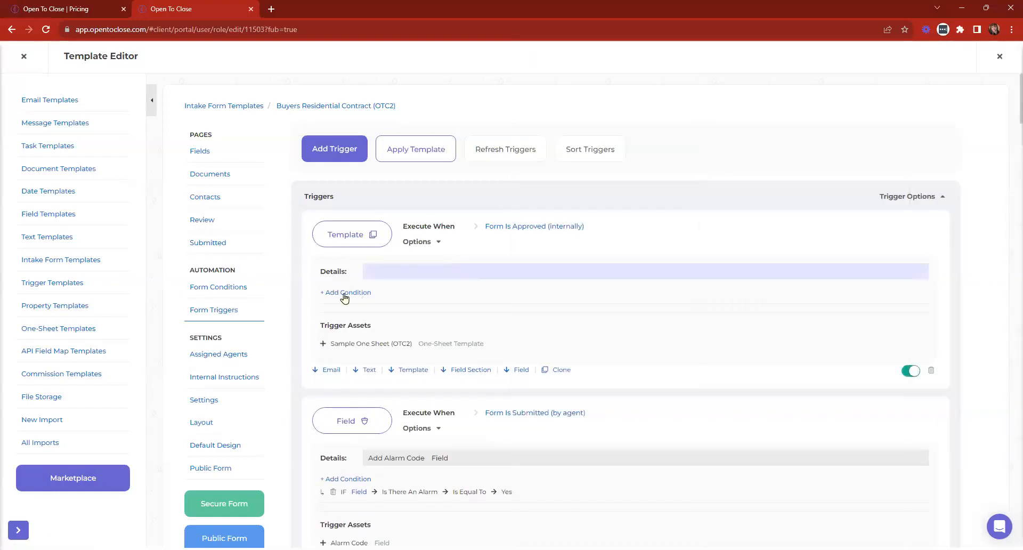
- Add a Property Field condition: Contract Client Type Is Equal To Buyer
click(345, 294)
click(74, 129)
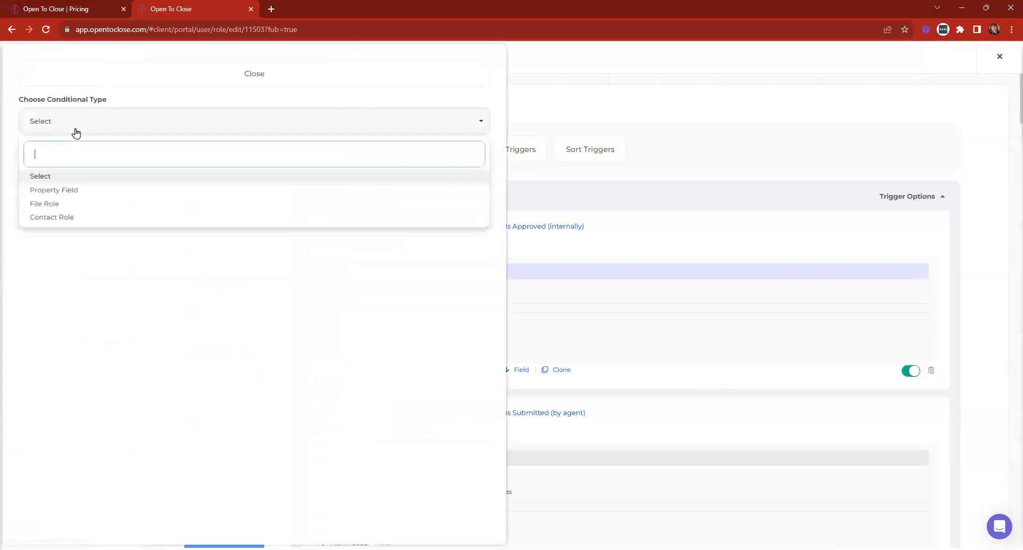
click(74, 191)
click(64, 170)
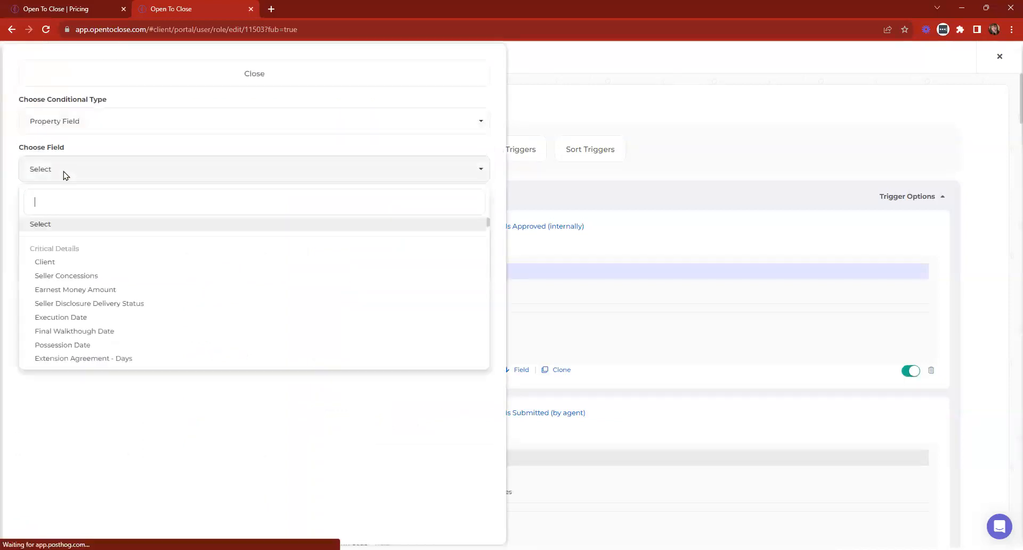
text(client)
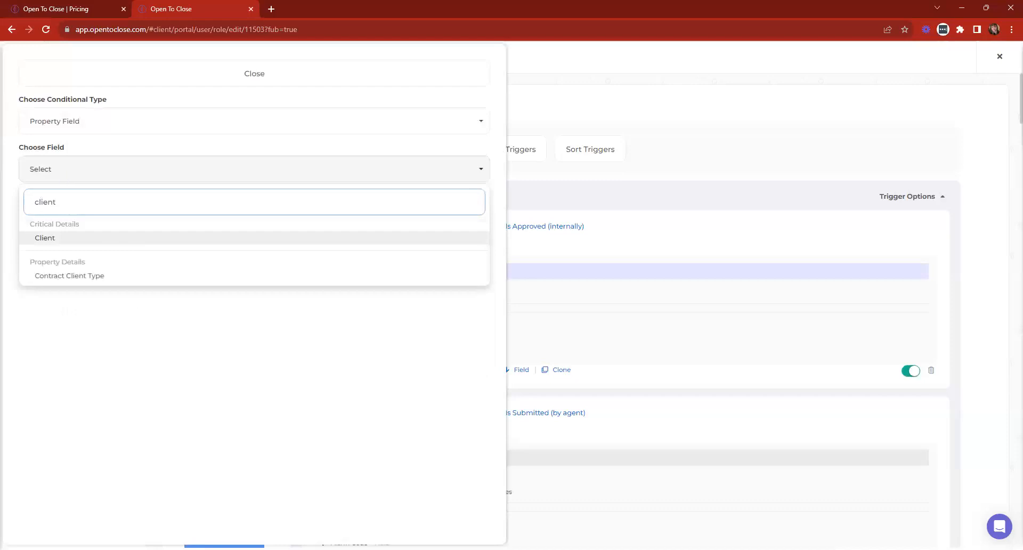
click(75, 276)
click(57, 218)
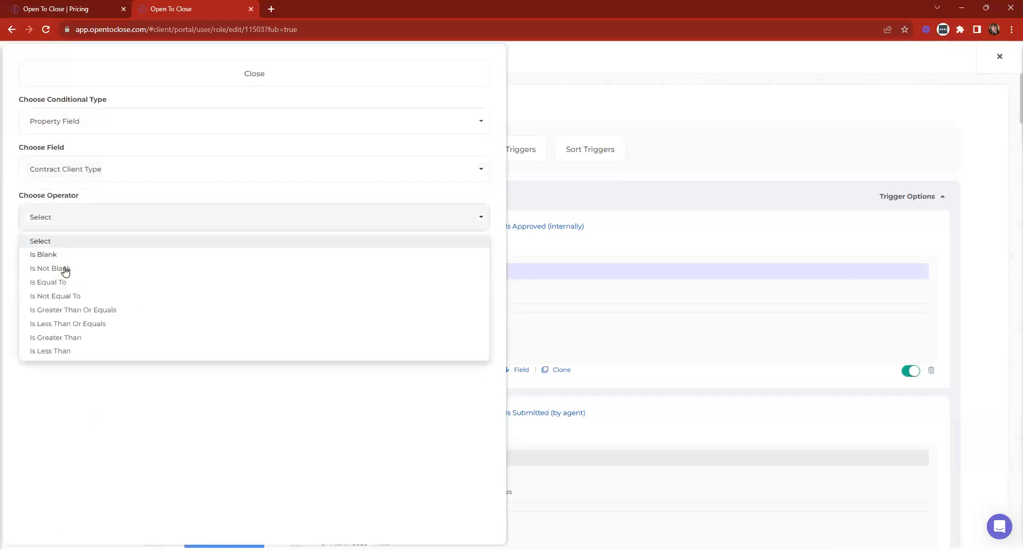
click(61, 284)
click(54, 263)
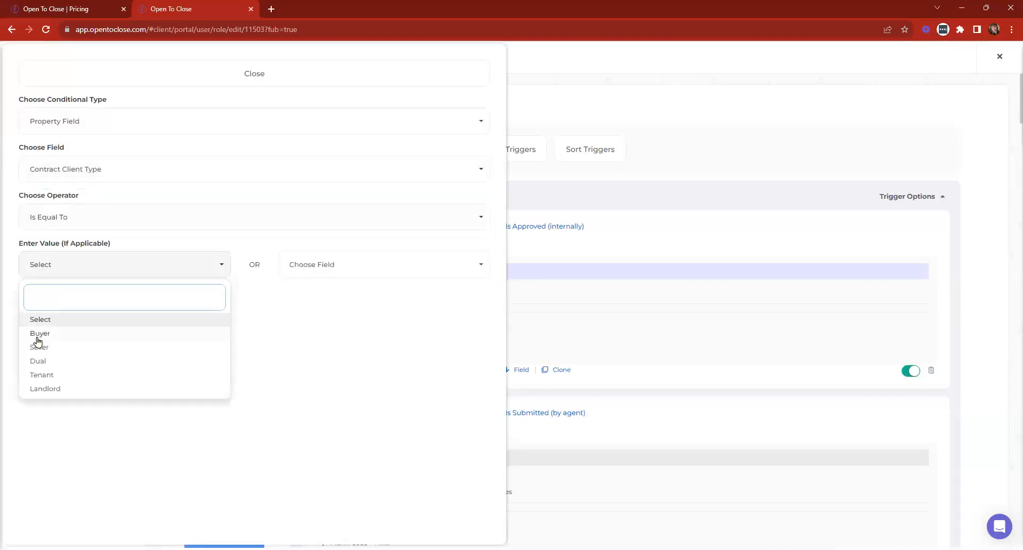
click(38, 334)
click(36, 313)
click(278, 74)
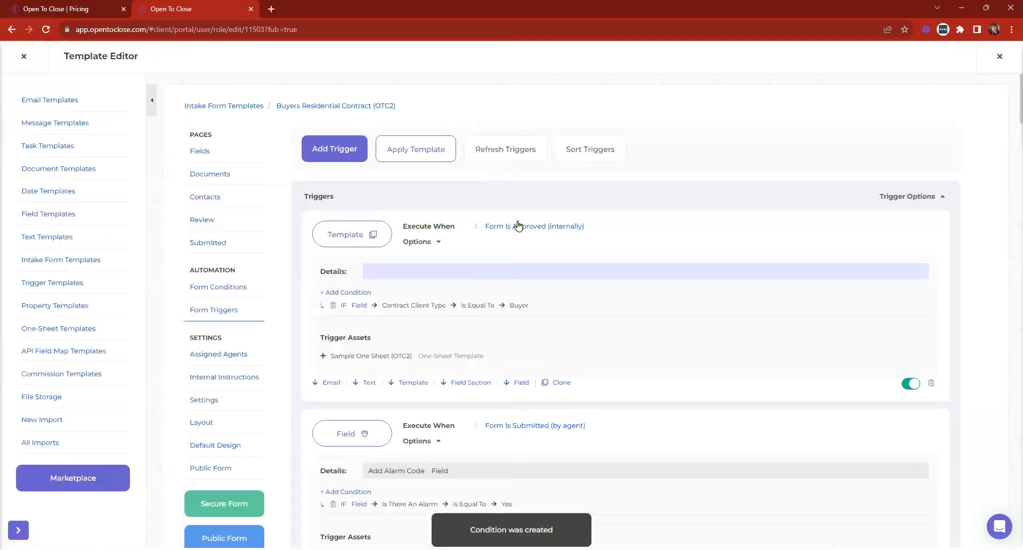
- Set the trigger description to 'Add Sample One Sheet (OTC2)' using the copied asset name
drag(485, 354, 330, 368)
key(ctrl+c)
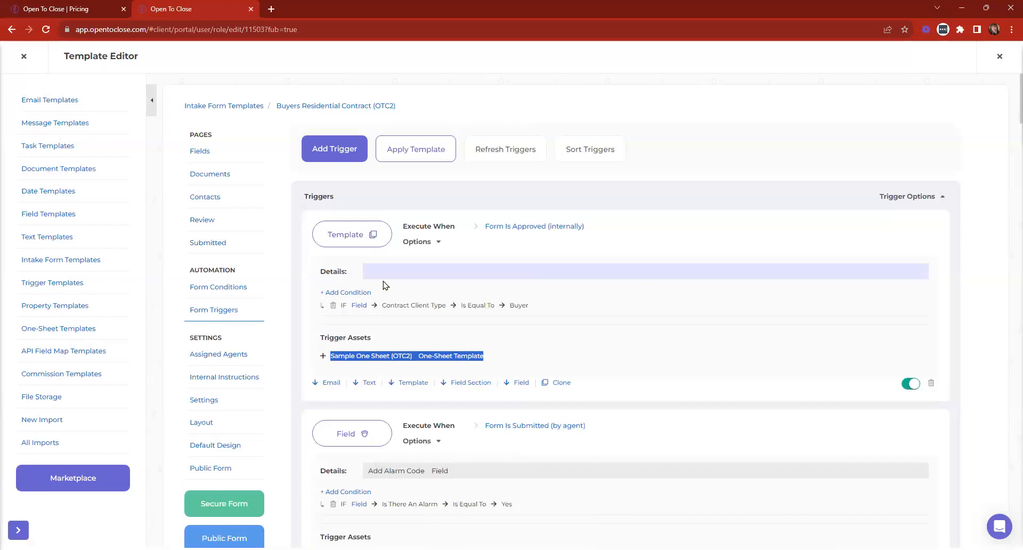
click(382, 269)
text(Add)
key(ctrl+v)
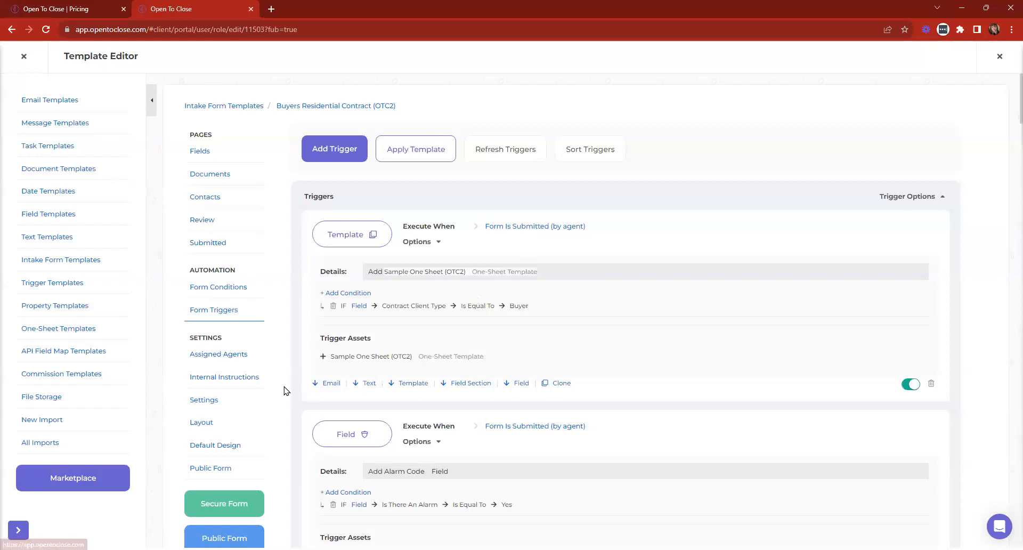
- Set the one-sheet trigger to execute when the form is Approved (internally)
double_click(328, 357)
drag(508, 340, 540, 363)
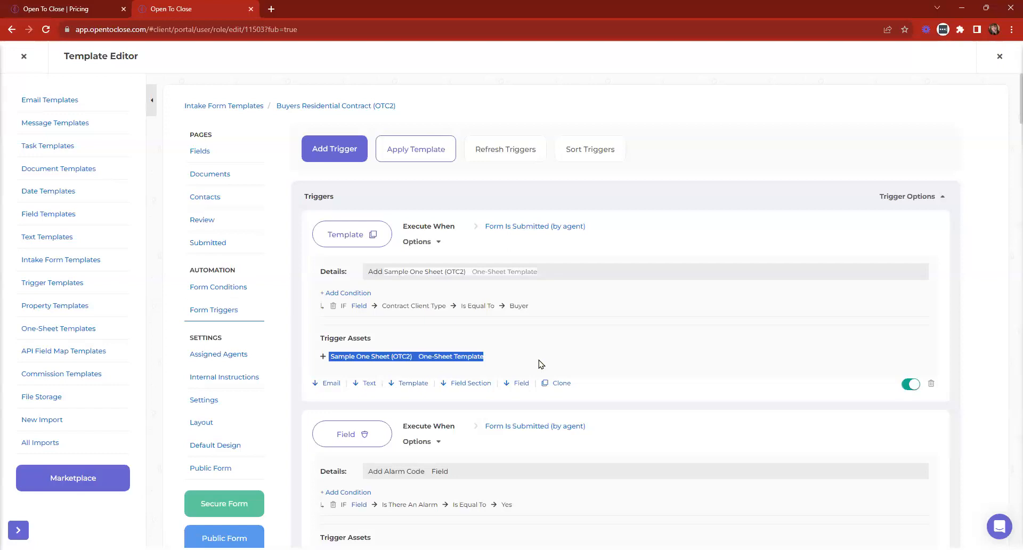
click(513, 227)
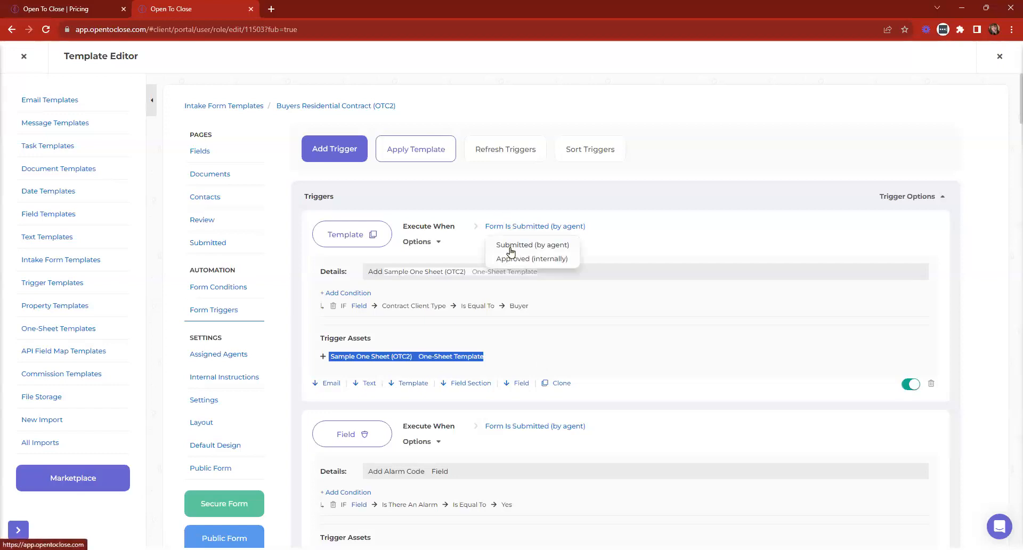
click(517, 259)
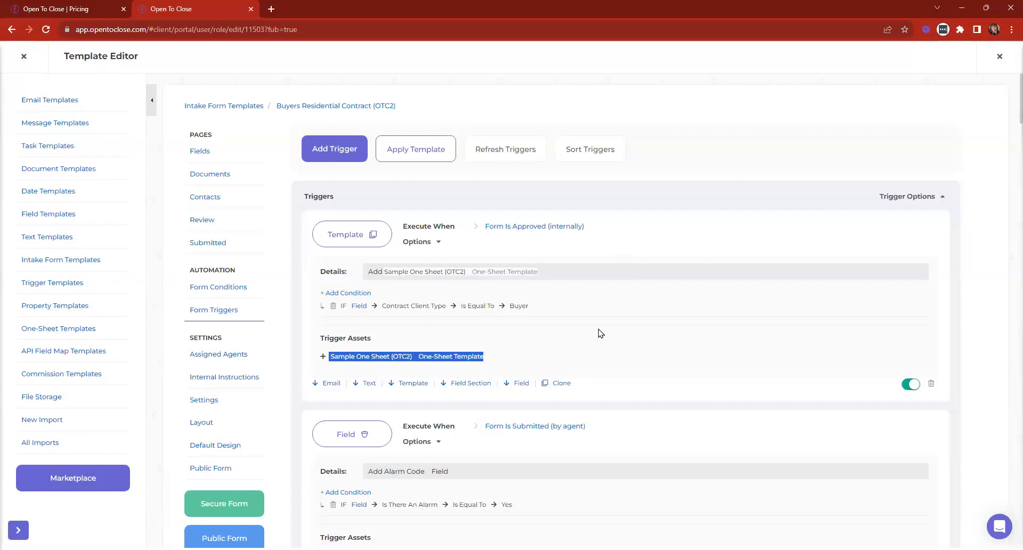
click(587, 390)
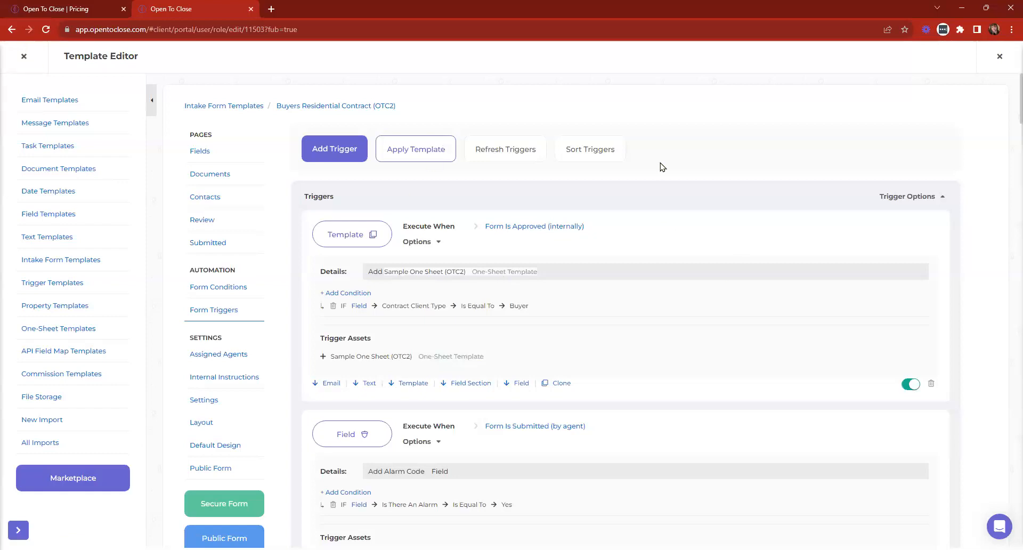
- In Sort Triggers, move the one-sheet trigger below the Field Section triggers
click(588, 154)
drag(589, 158, 590, 356)
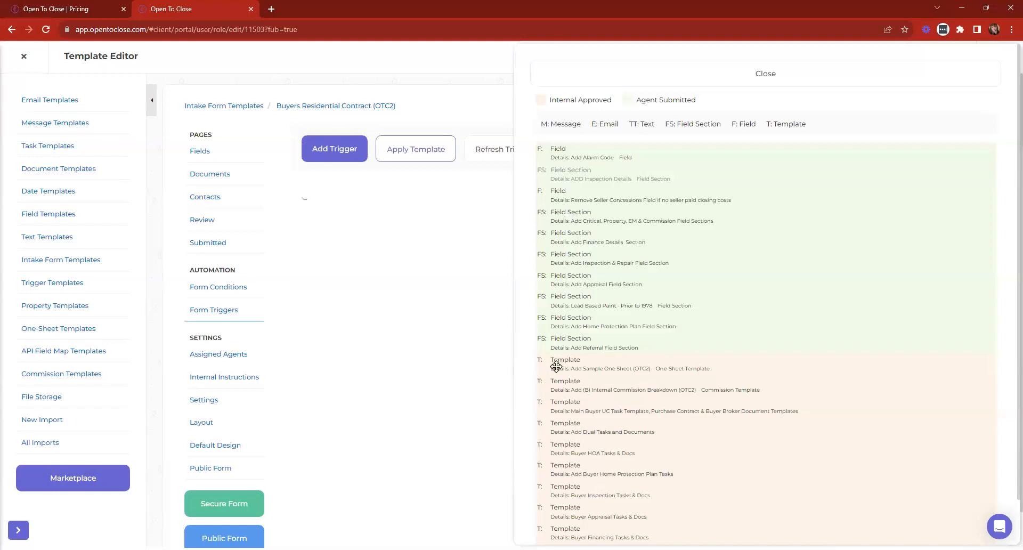
click(631, 66)
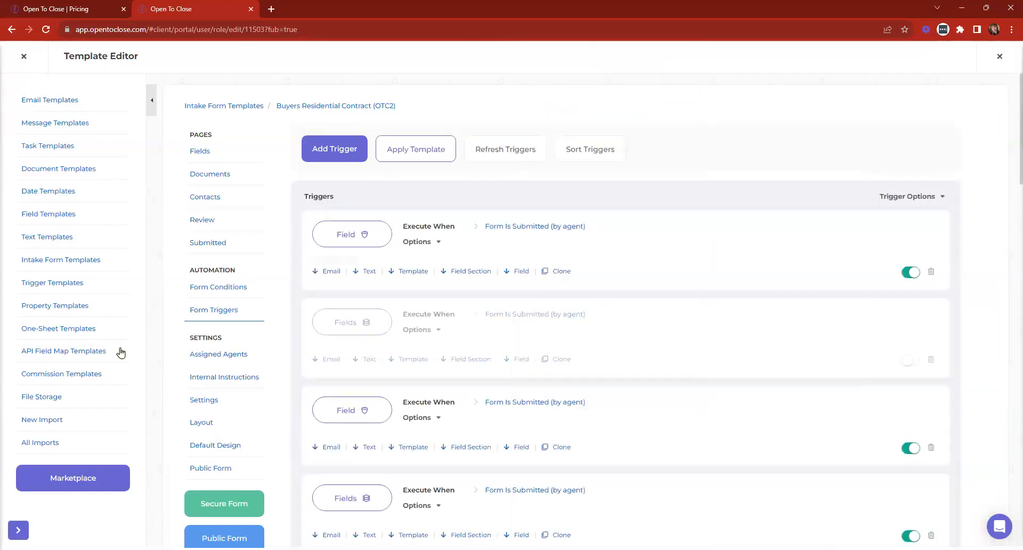
- Edit Buyer Main Under Contract Tasks (OTC2) and show the Review Transaction task's triggers
click(47, 146)
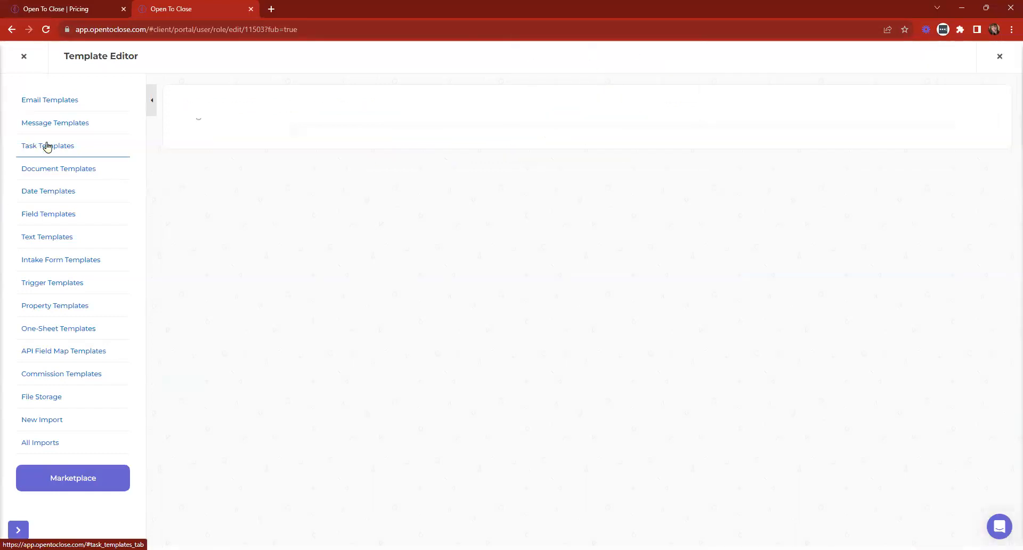
click(349, 202)
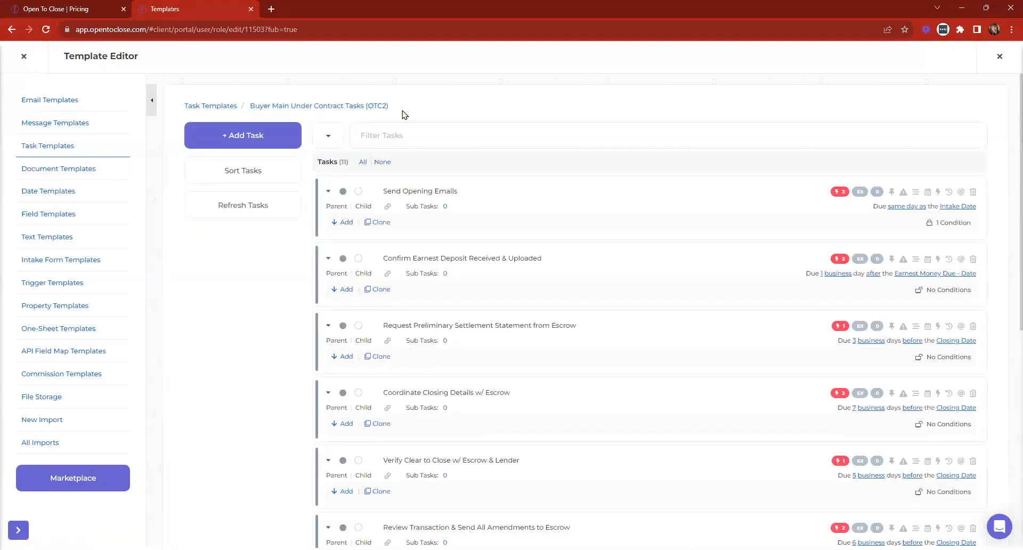
scroll(621, 184, down, 2)
scroll(622, 189, down, 6)
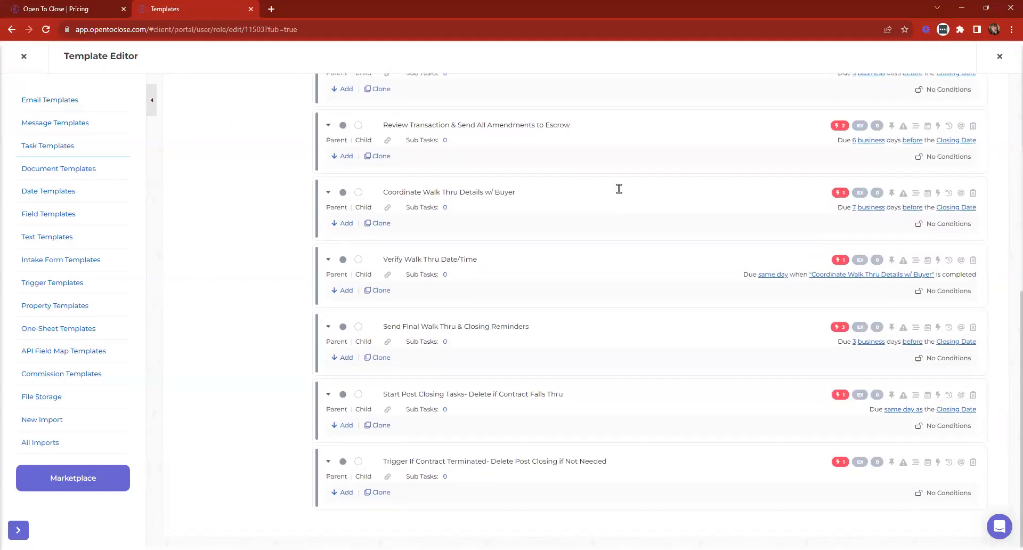
scroll(680, 454, up, 4)
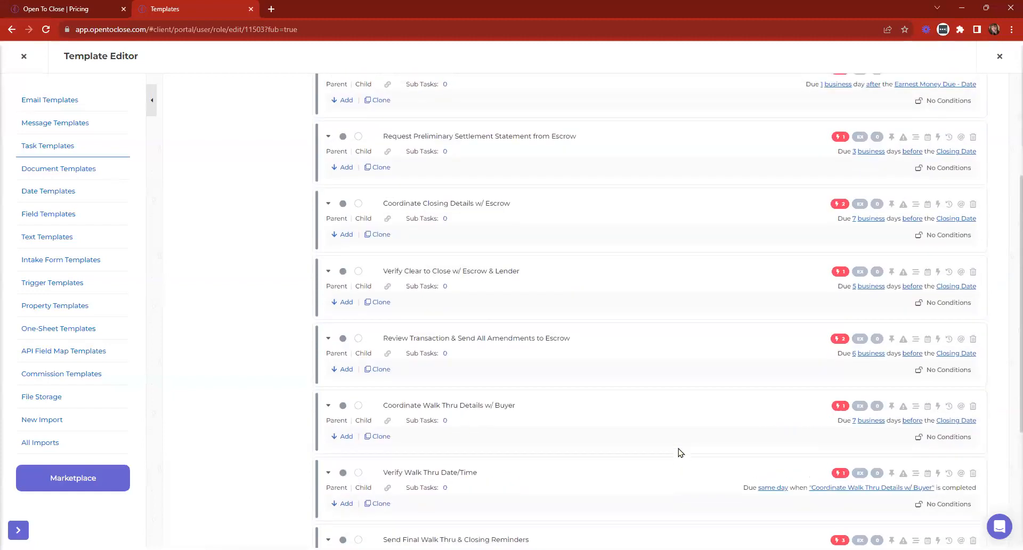
scroll(456, 418, up, 3)
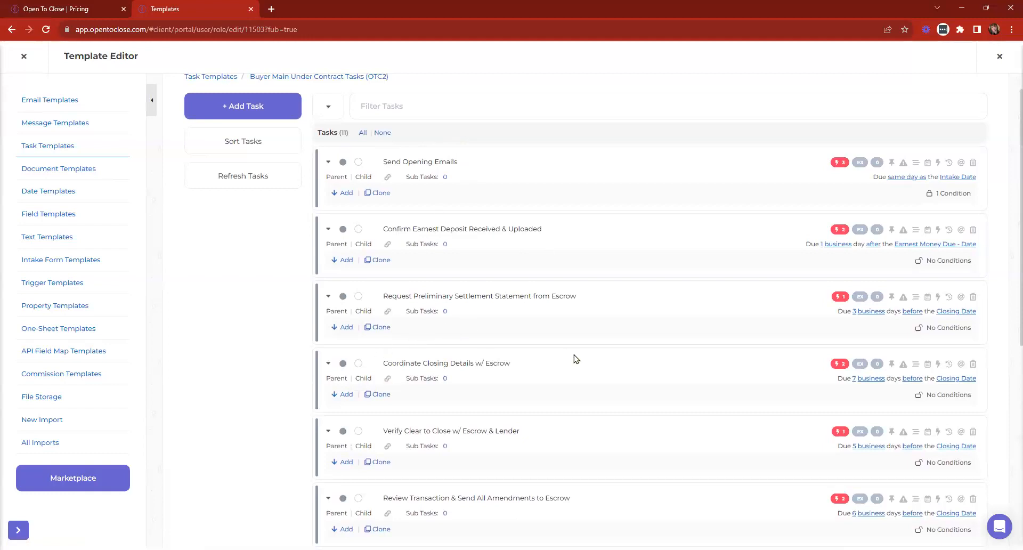
scroll(443, 371, down, 2)
scroll(443, 372, down, 2)
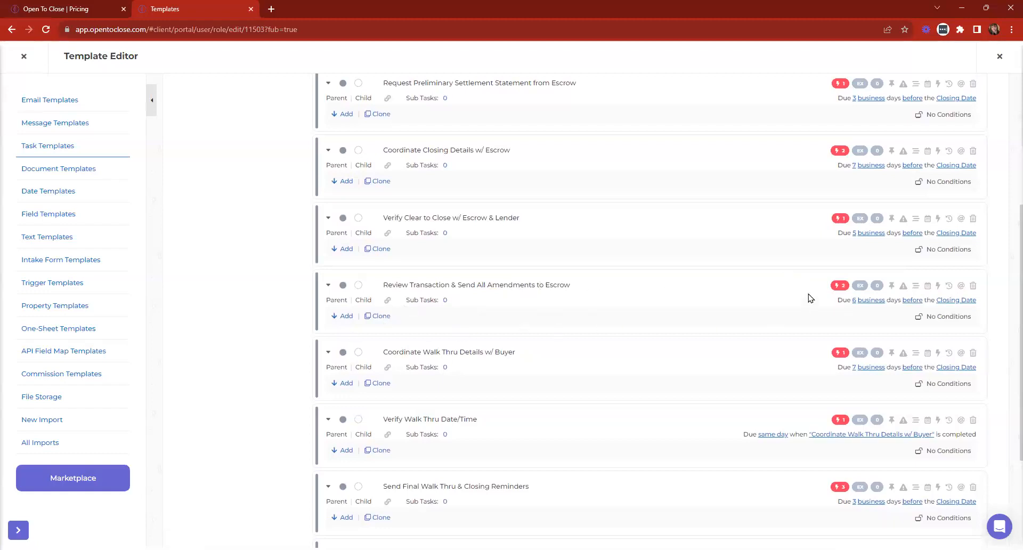
click(838, 288)
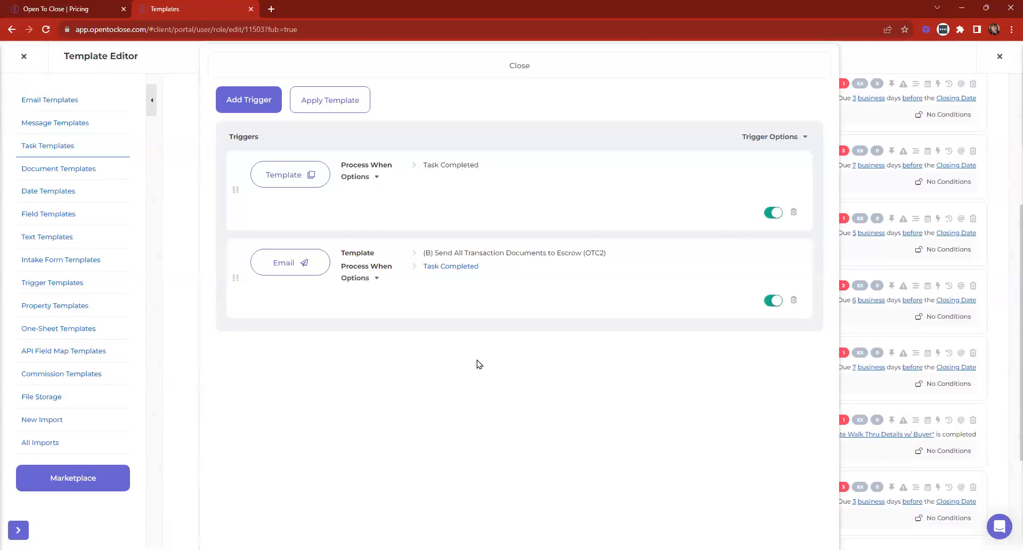
- Add a Task Completed trigger using the Add or Remove Template(s) function
click(234, 107)
click(273, 154)
click(272, 189)
click(279, 201)
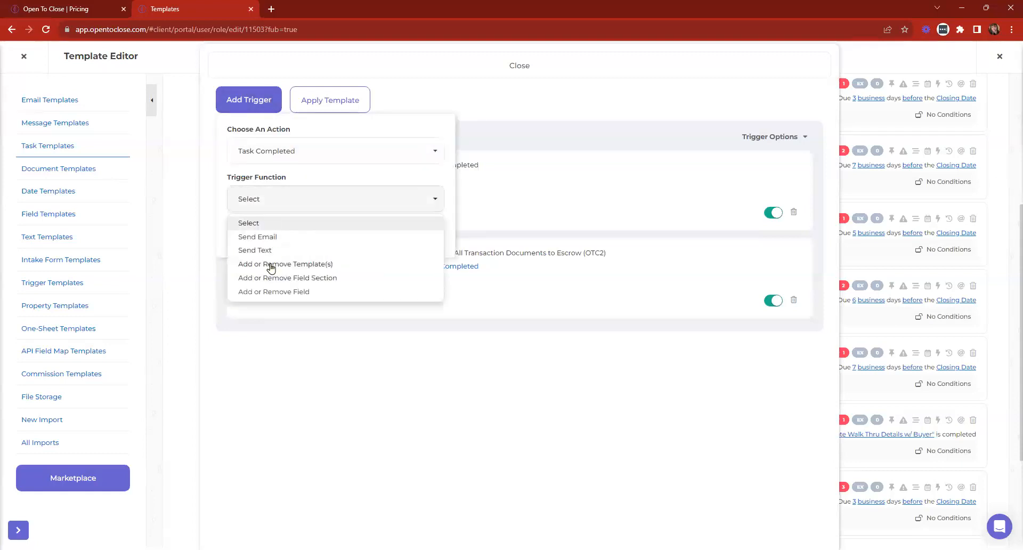
click(272, 265)
click(241, 232)
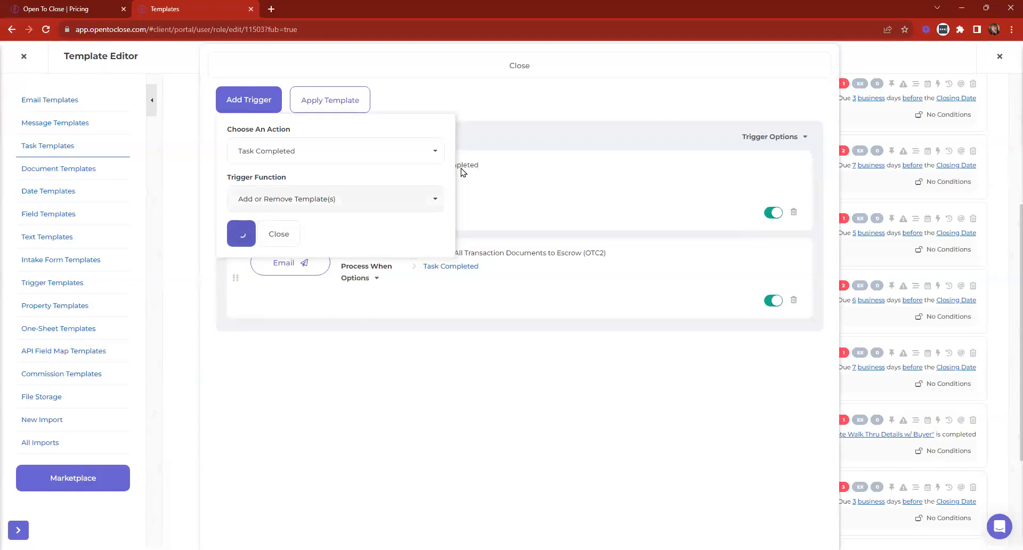
- Attach Sample One Sheet (OTC2) to the new trigger, enable it and expand trigger details
click(572, 151)
text(sam)
click(677, 213)
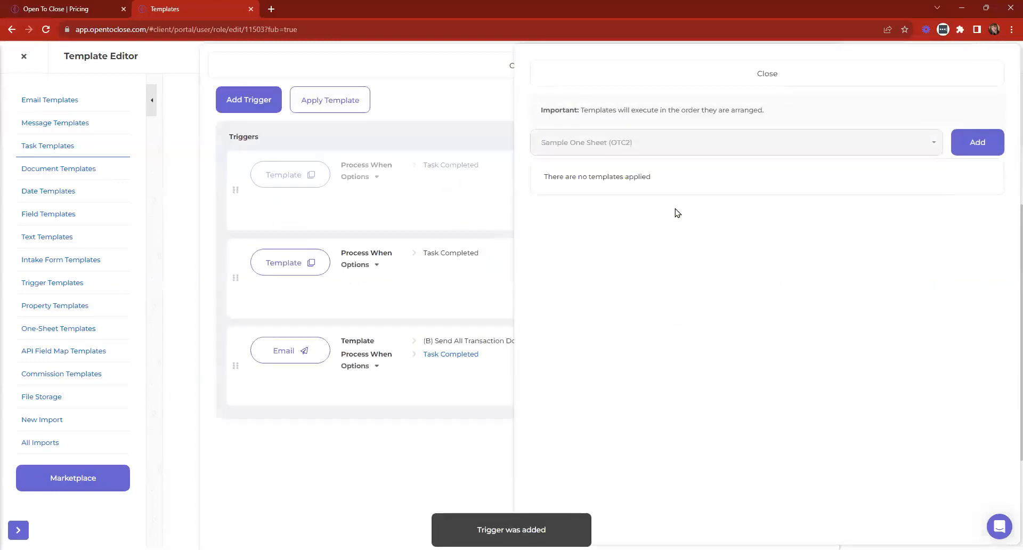
click(957, 151)
click(618, 72)
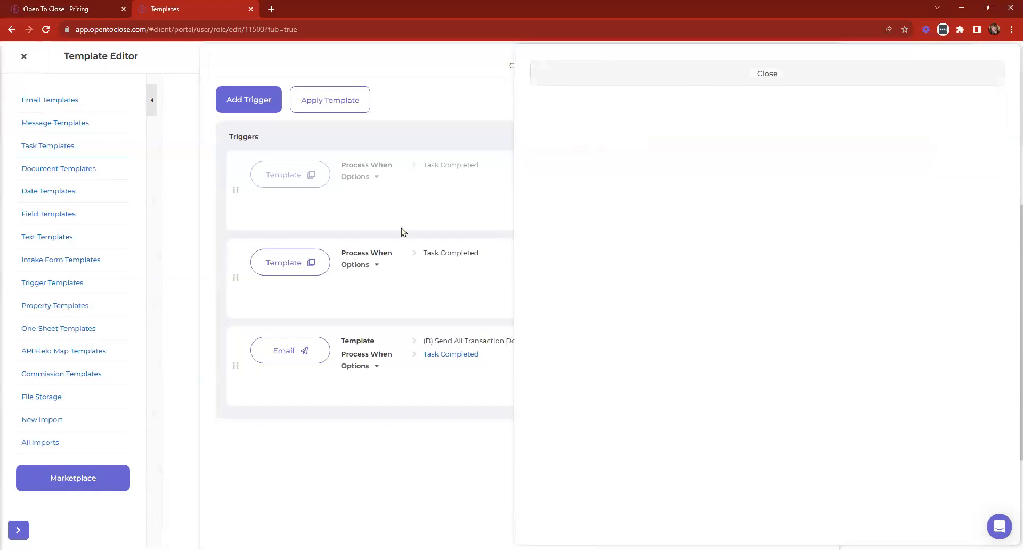
click(774, 212)
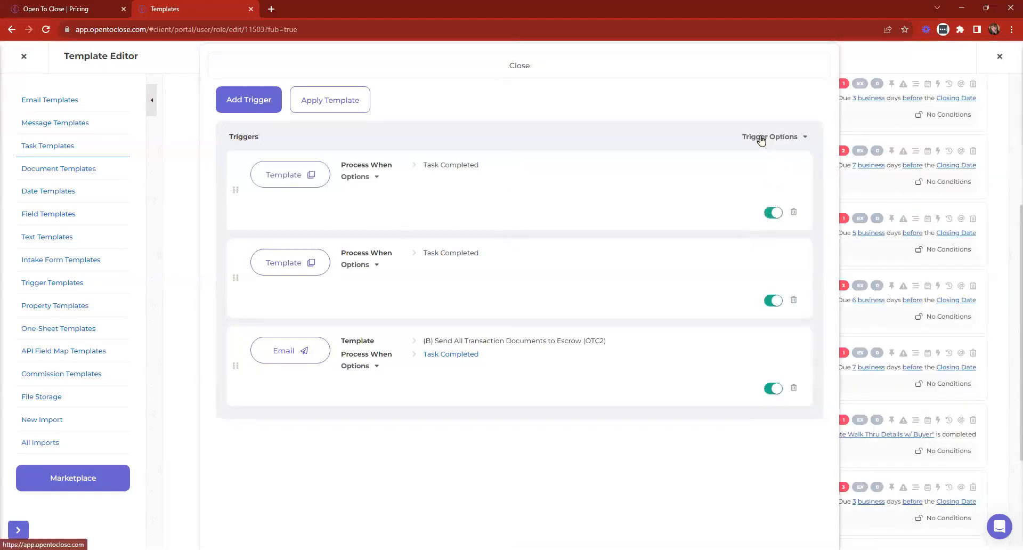
click(761, 138)
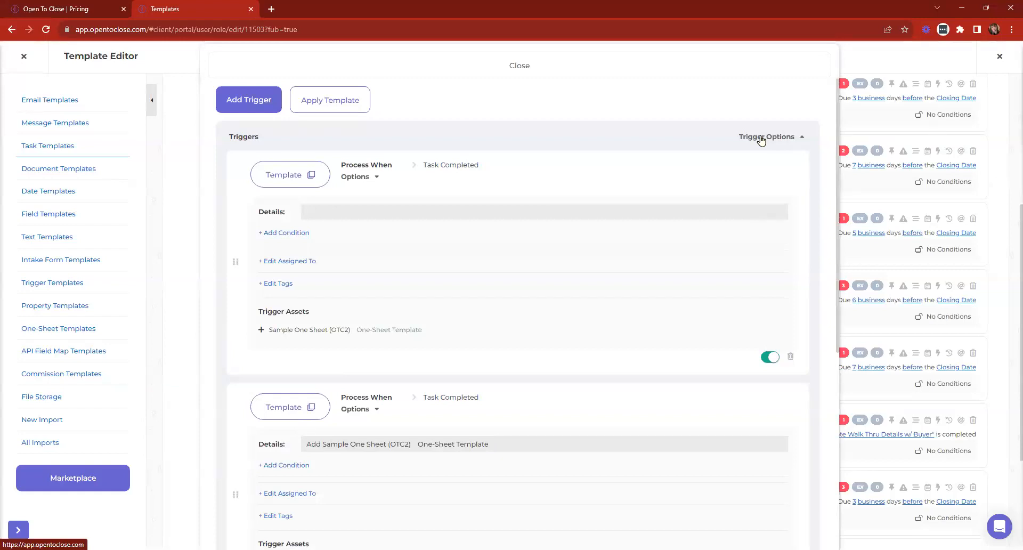
- Paste the one-sheet asset name into the new trigger's Details
scroll(459, 283, down, 5)
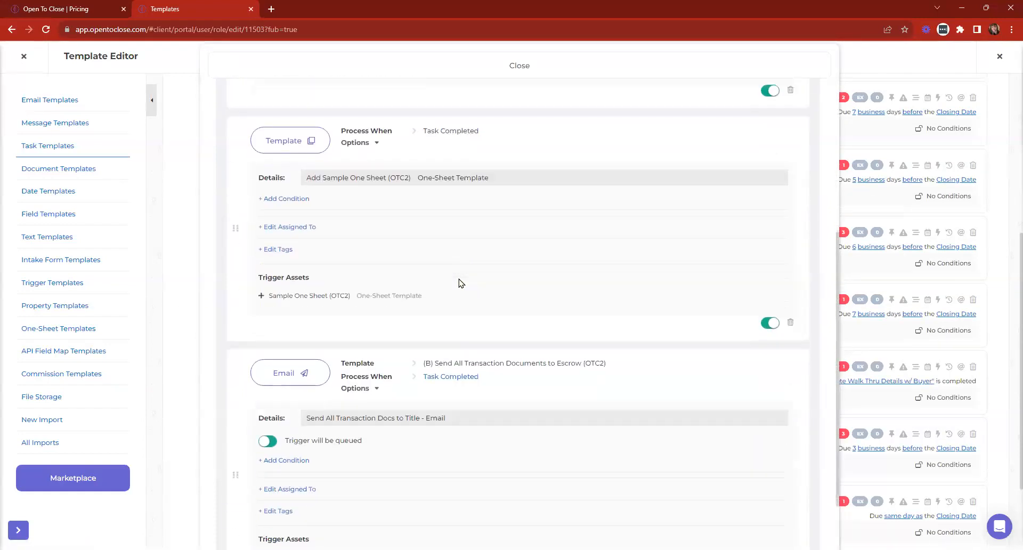
scroll(461, 283, up, 6)
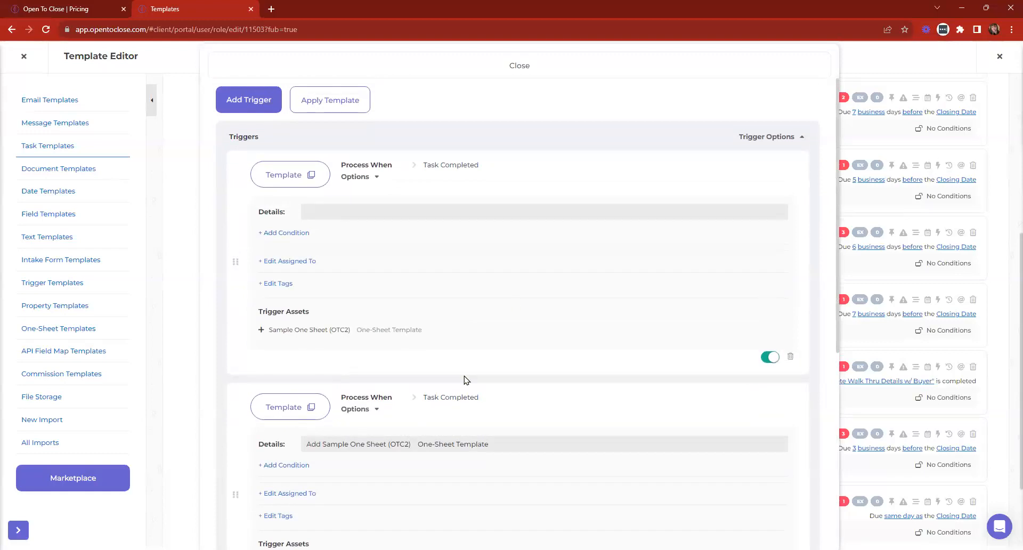
drag(425, 338, 271, 345)
click(334, 209)
key(BackSpace)
key(ctrl+shift+a)
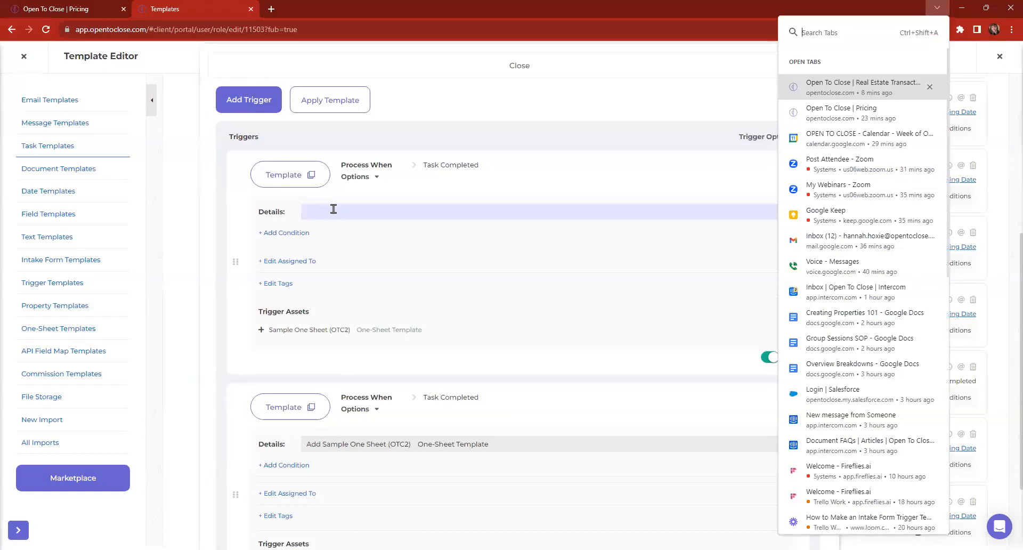
key(Escape)
text(Add Sample One Sheet (OTC2) One-Sheet Template)
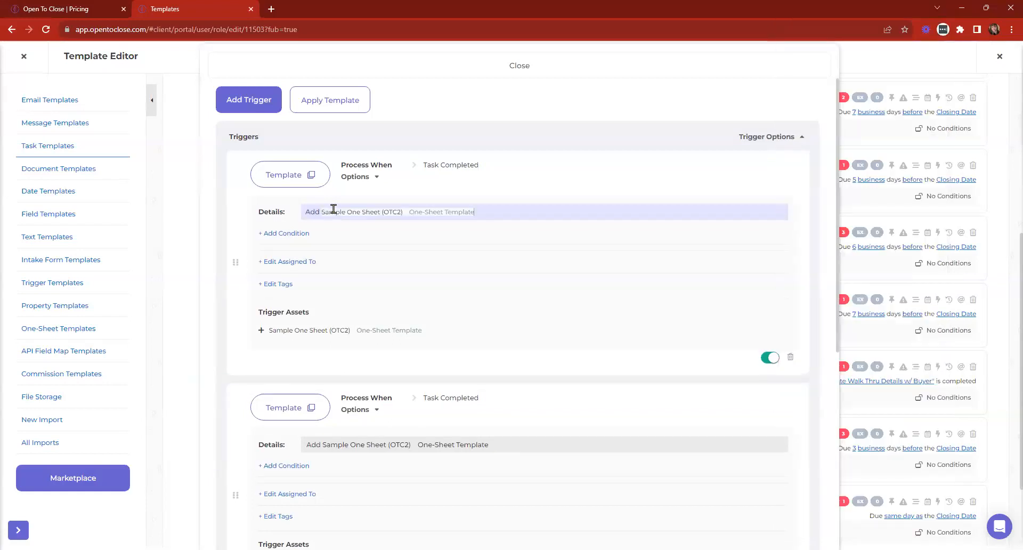
scroll(457, 261, down, 3)
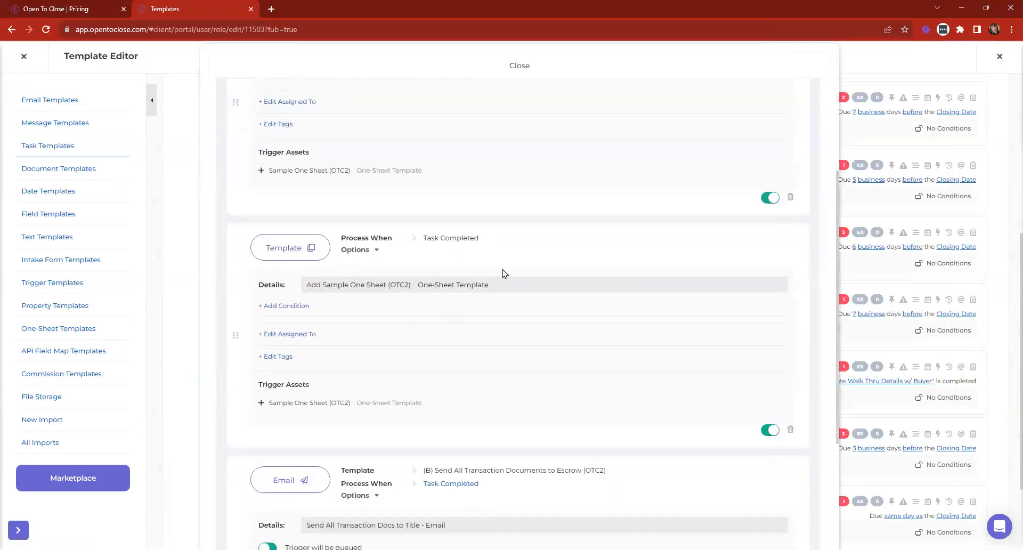
scroll(503, 273, up, 3)
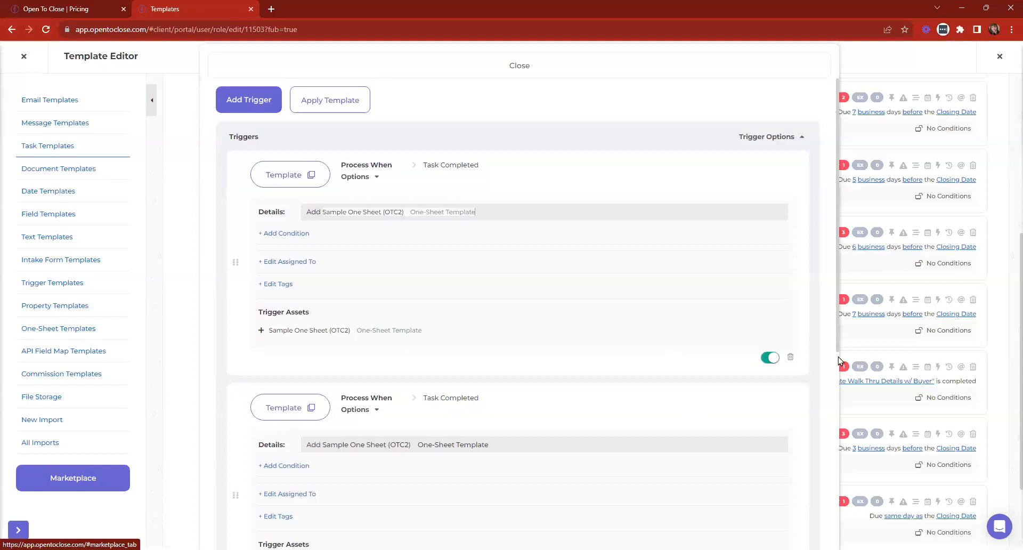
- Delete the duplicate trigger and close the task's trigger panel
click(791, 357)
click(554, 339)
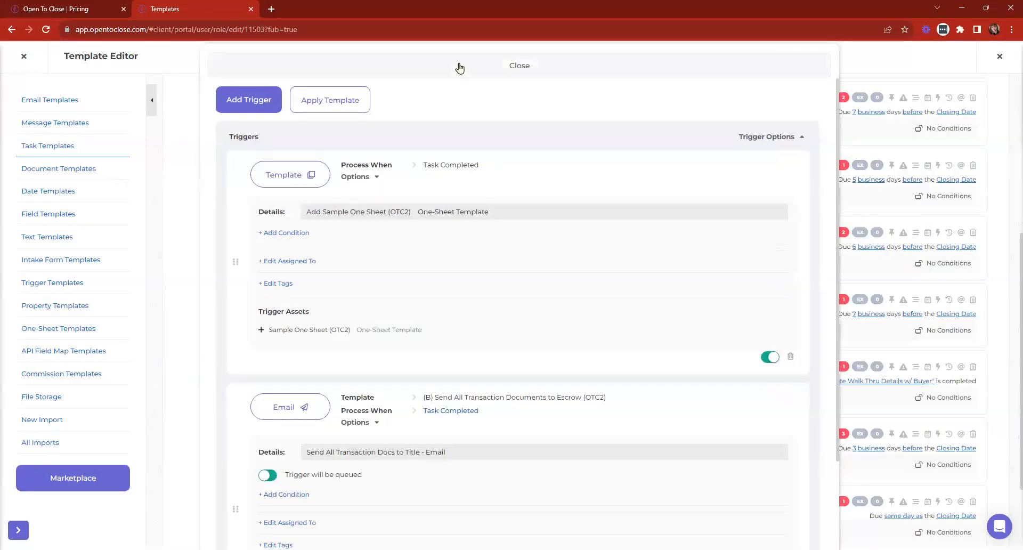
click(459, 66)
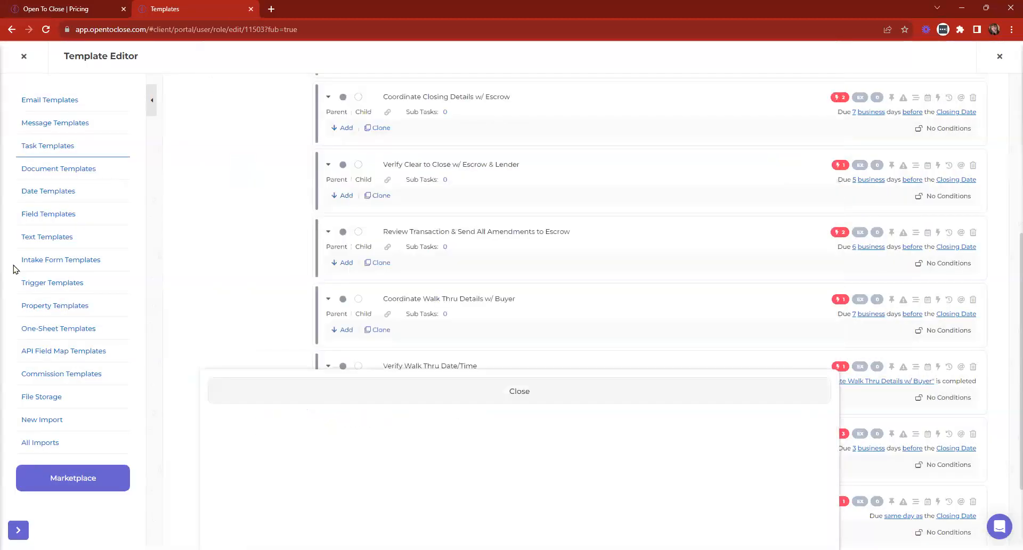
- Review the Buyers Residential Contract intake form's triggers
click(43, 260)
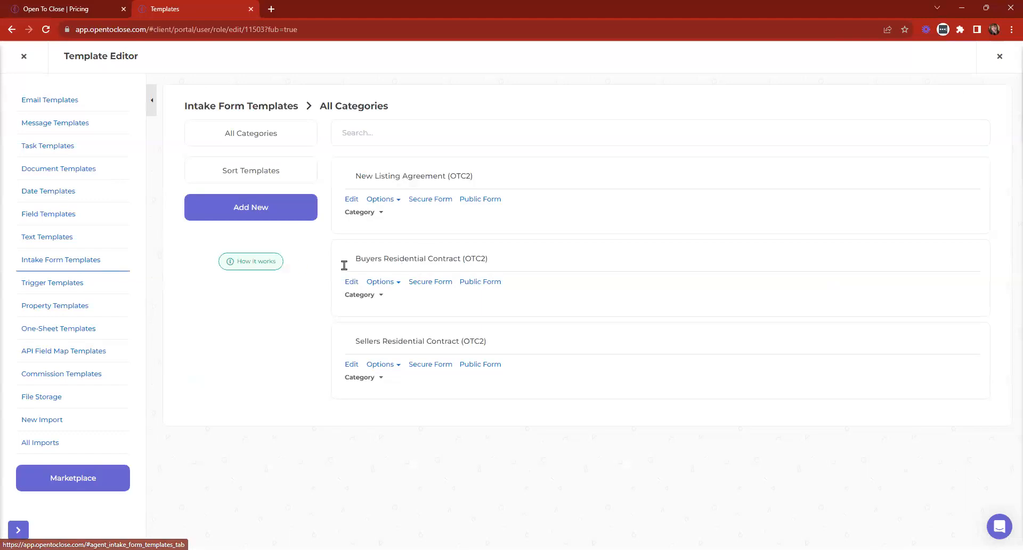
click(349, 281)
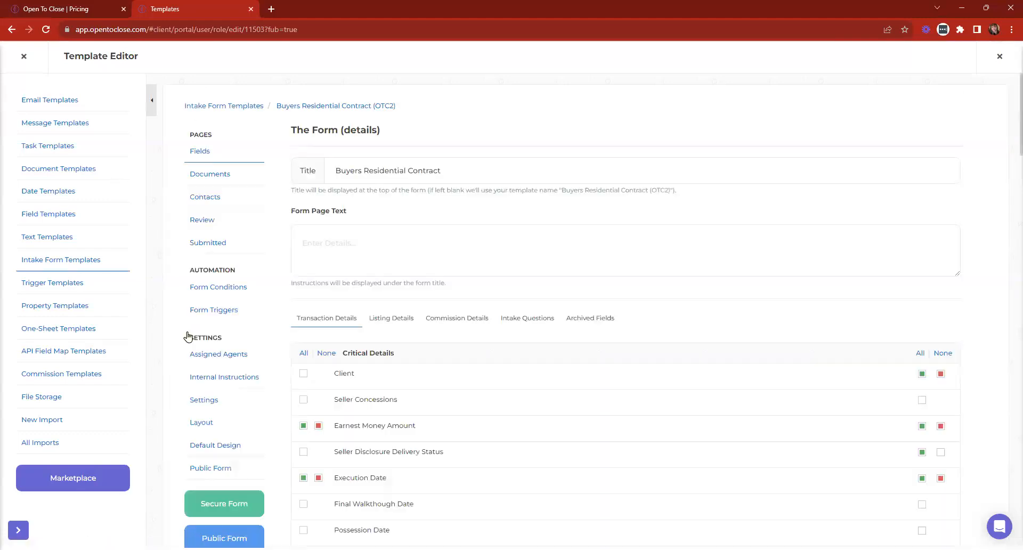
click(202, 314)
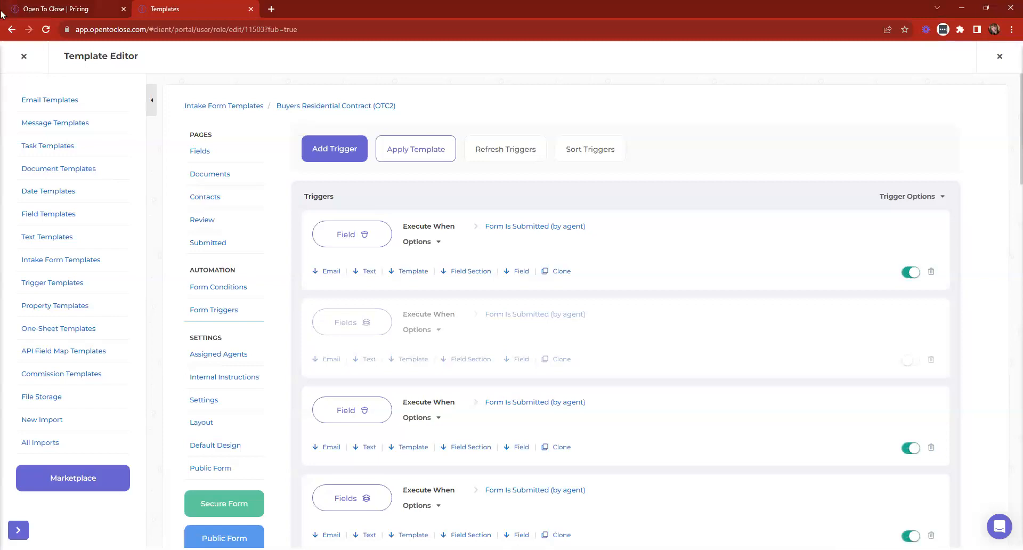
- Check the sixth task's triggers in Buyer Main Under Contract Tasks, then close the Template Editor
click(43, 153)
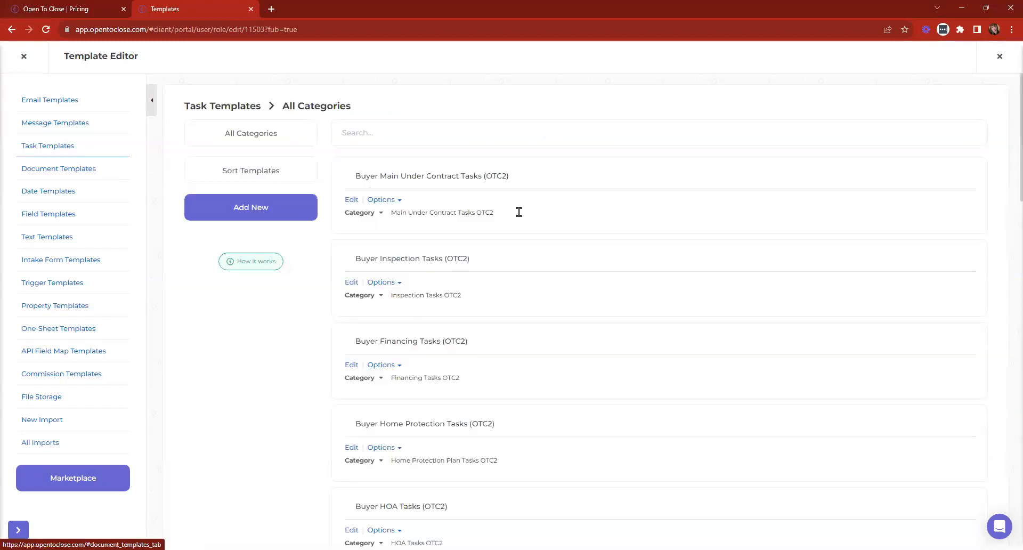
click(347, 202)
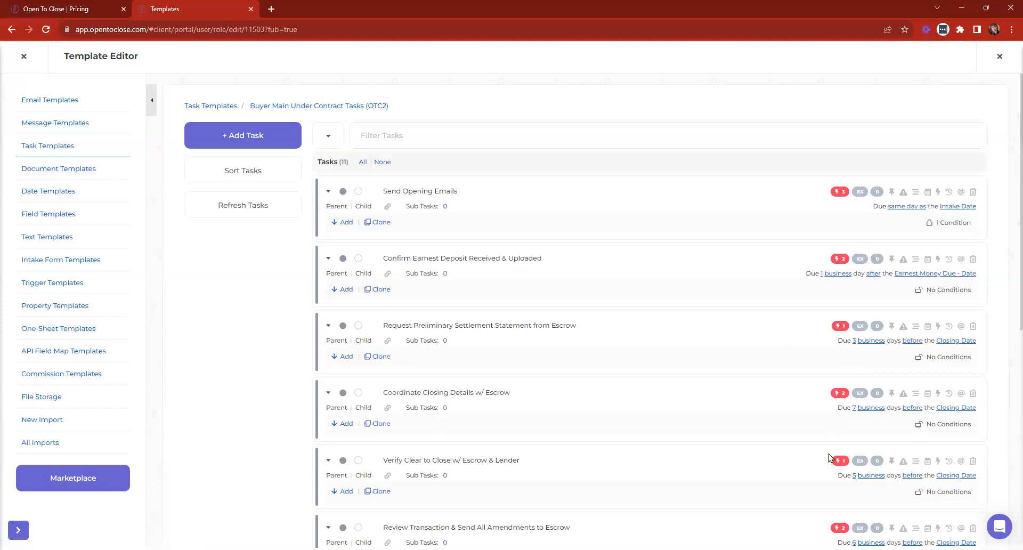
click(837, 527)
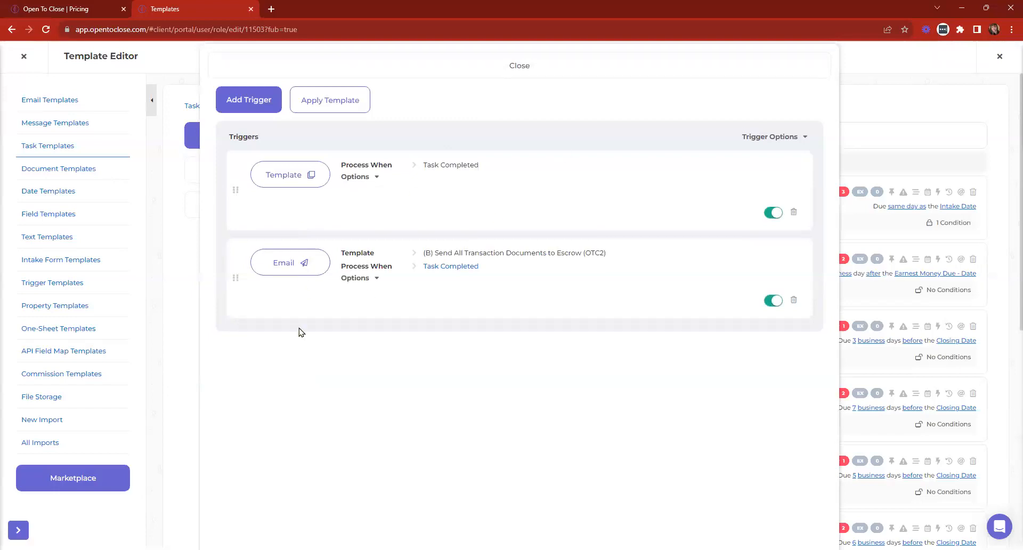
click(533, 65)
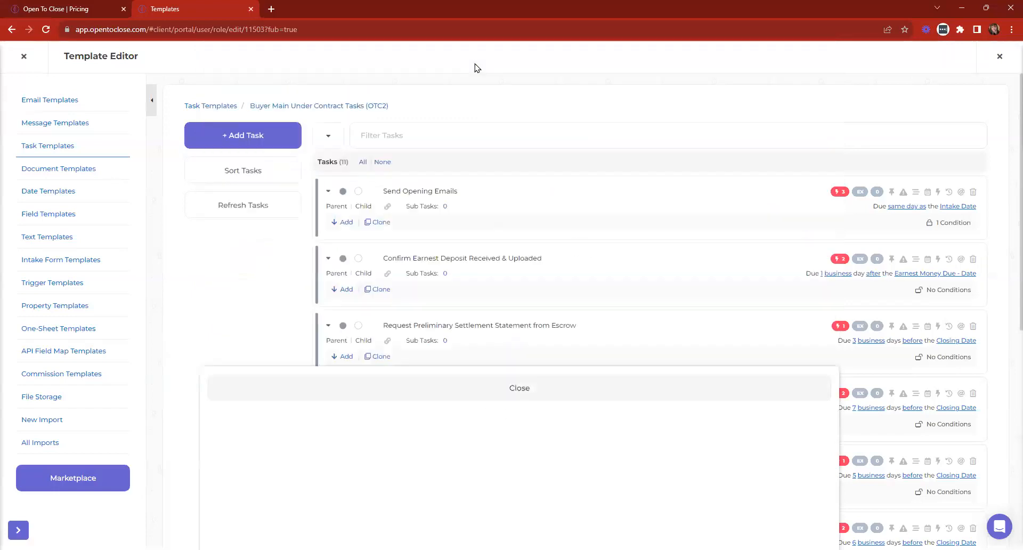
click(24, 56)
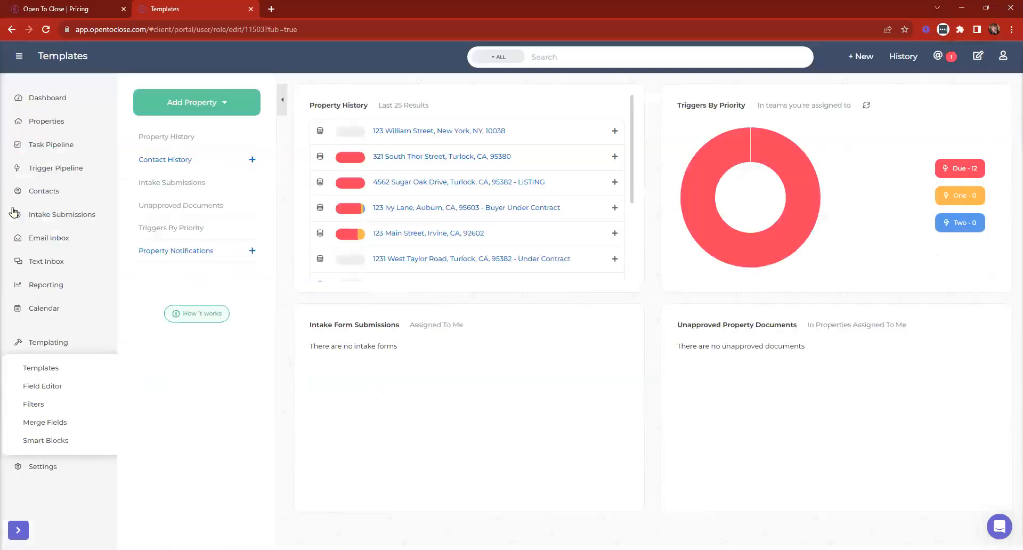
- Open 123 Ivy Lane's One-Sheets tab and bring up the Test one-sheet's Options menu
click(408, 214)
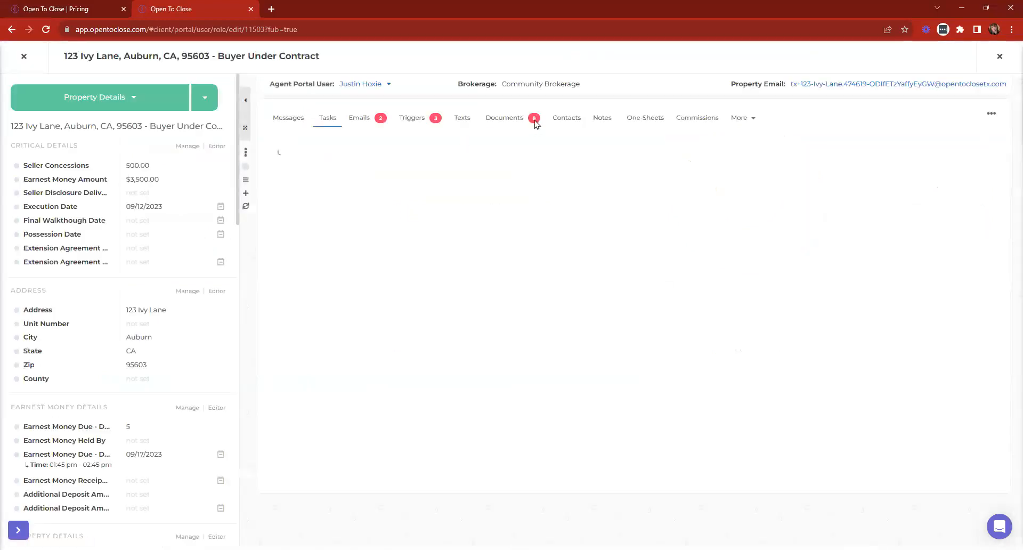
click(648, 120)
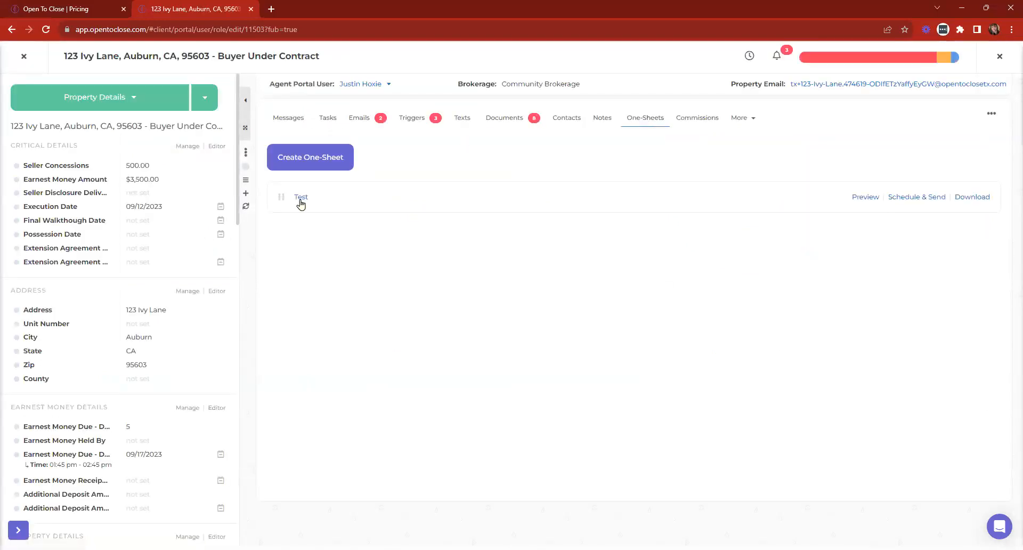
scroll(662, 231, down, 15)
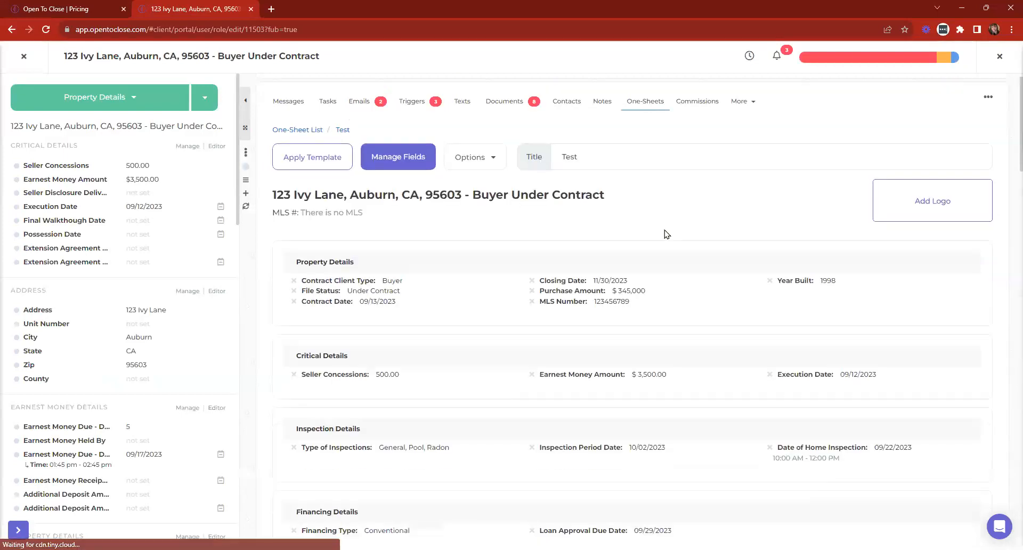
scroll(783, 340, down, 10)
scroll(783, 335, up, 15)
scroll(783, 320, up, 15)
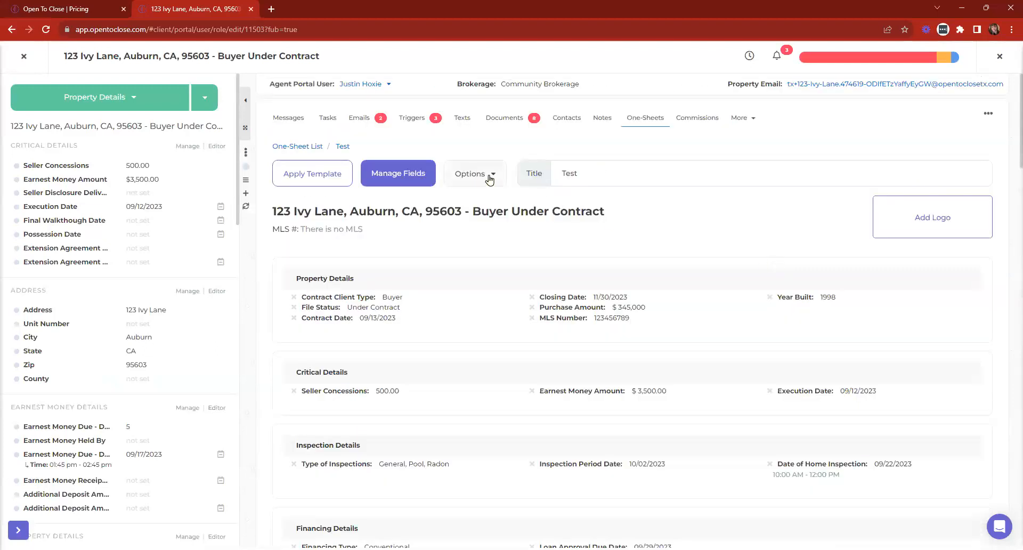
click(489, 180)
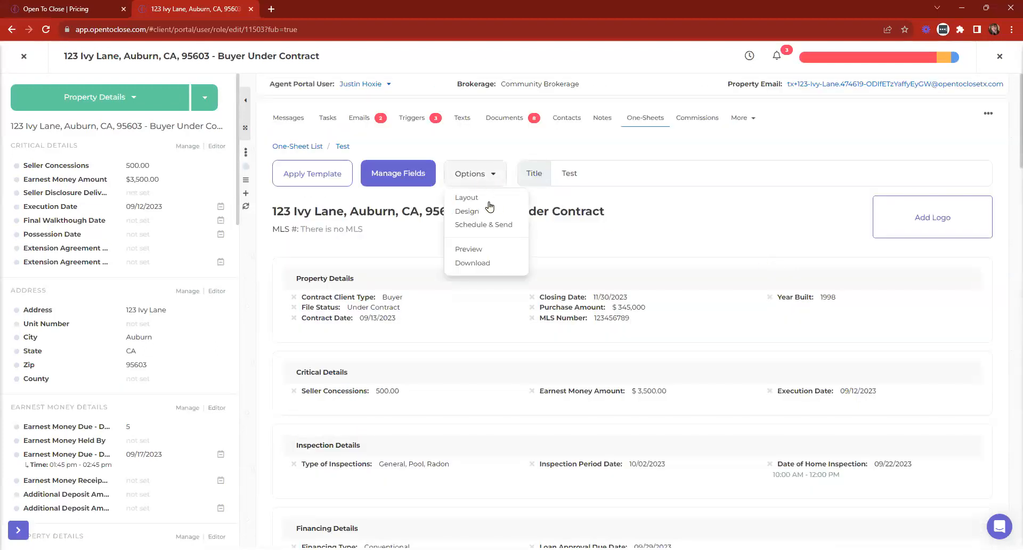
- Open Schedule & Send and look over the buyer's agent recipient type choices
click(483, 226)
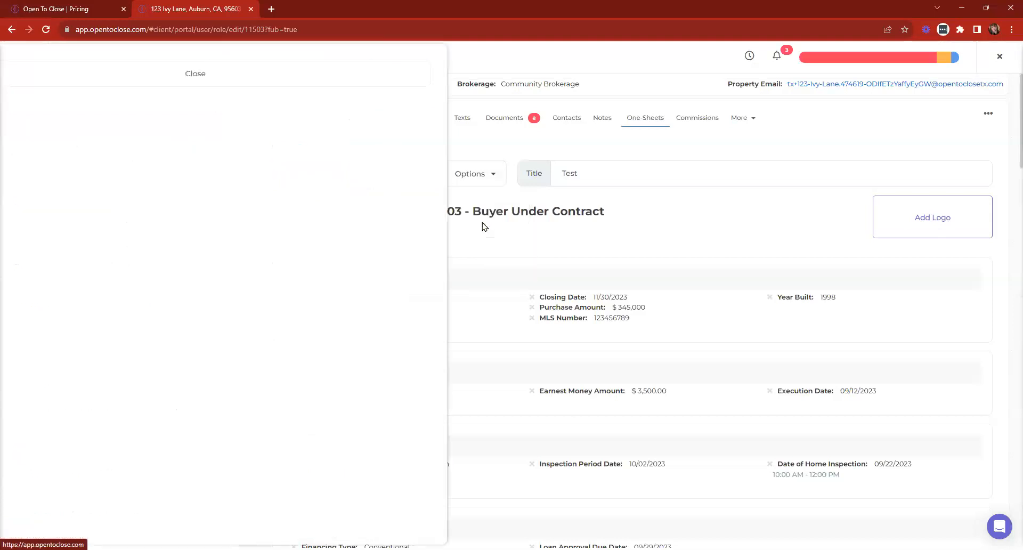
scroll(76, 272, down, 3)
scroll(77, 272, up, 3)
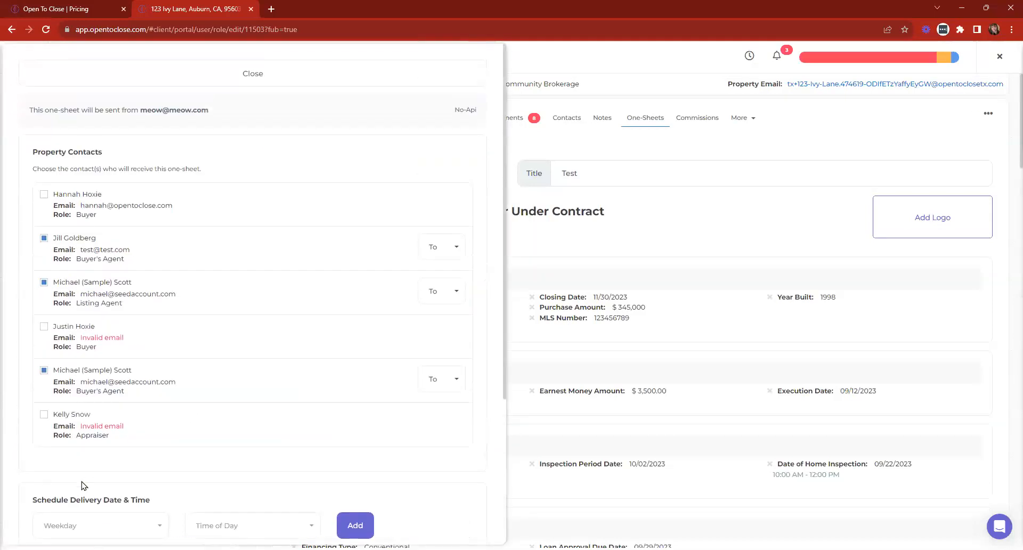
click(458, 253)
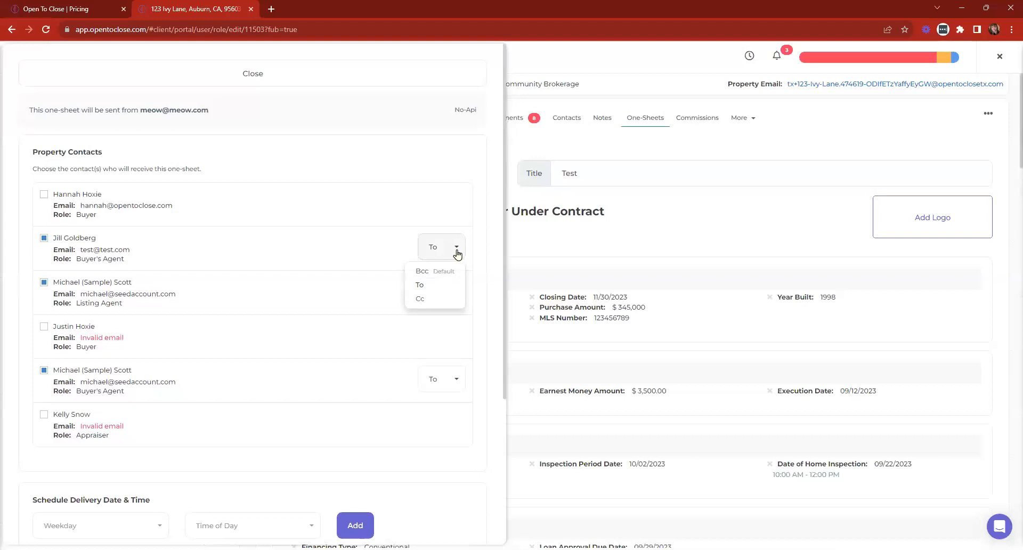
click(446, 256)
click(449, 252)
click(448, 250)
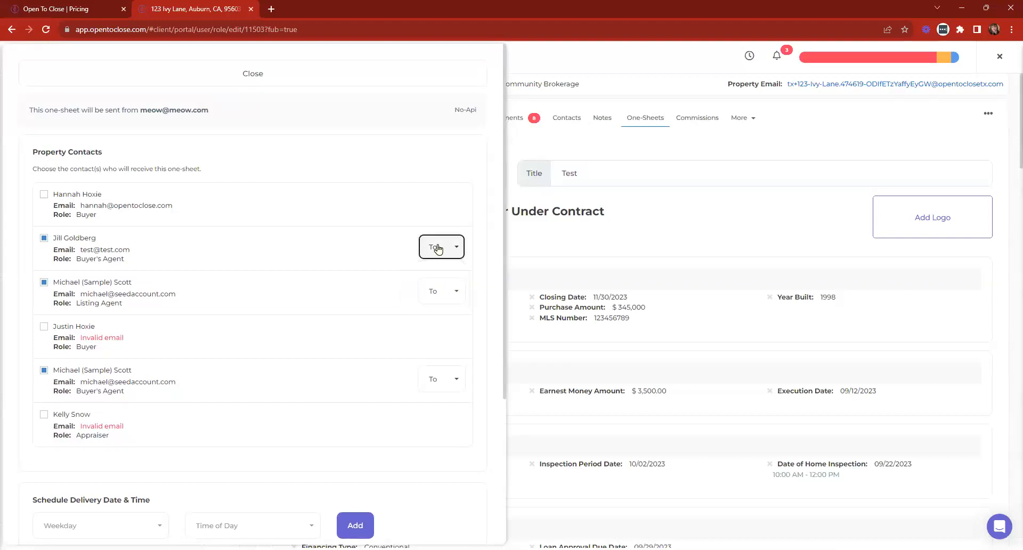
scroll(354, 263, down, 4)
- Schedule delivery for every Monday at 8:00 AM, then close the send panel
click(88, 323)
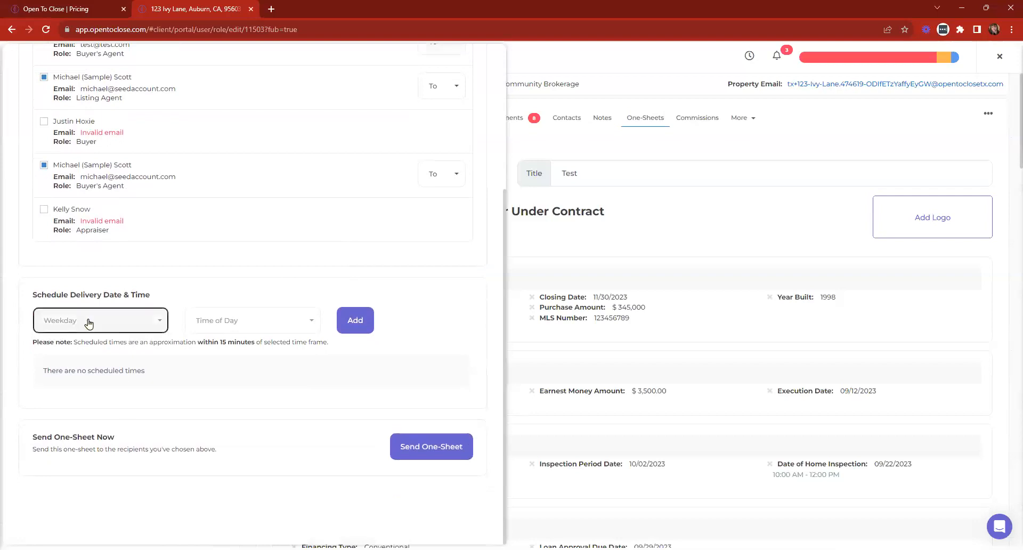
click(310, 323)
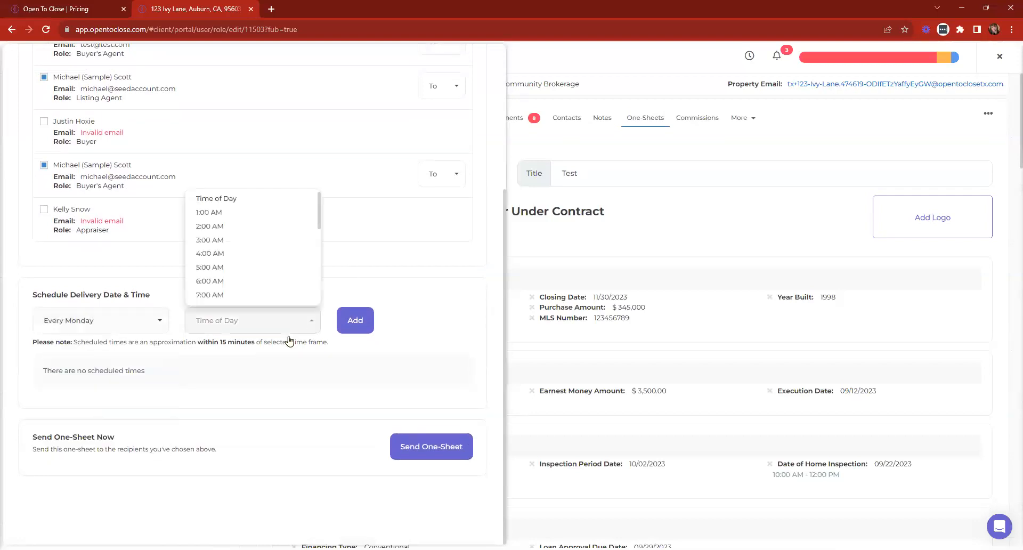
scroll(233, 288, down, 2)
click(223, 258)
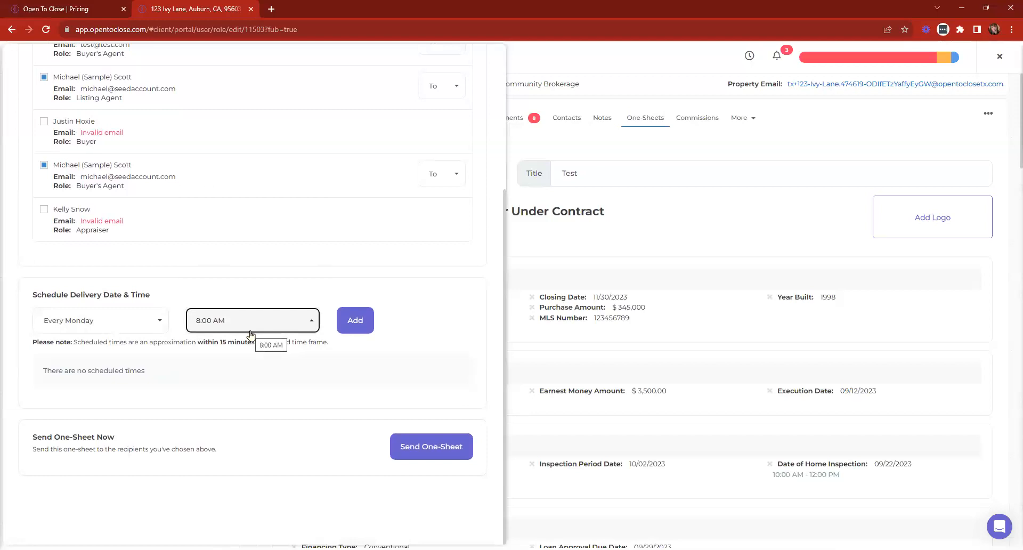
drag(29, 342, 347, 355)
click(348, 356)
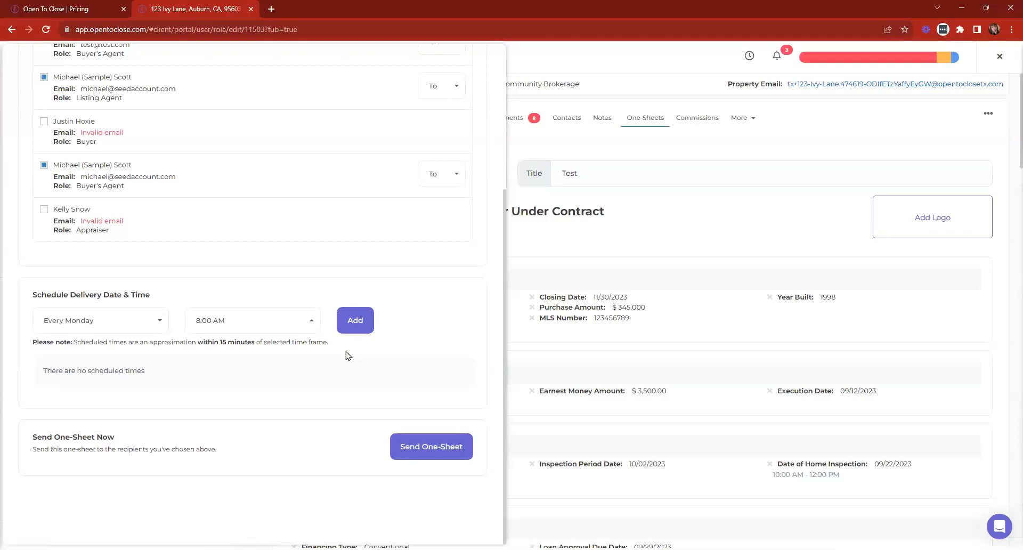
scroll(375, 158, up, 4)
scroll(400, 199, down, 4)
scroll(298, 75, up, 5)
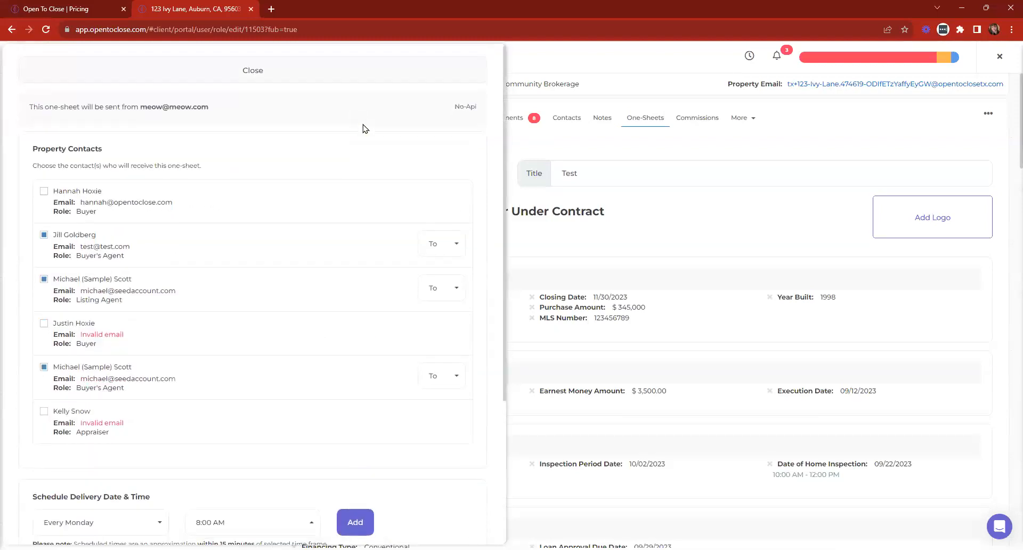
click(301, 80)
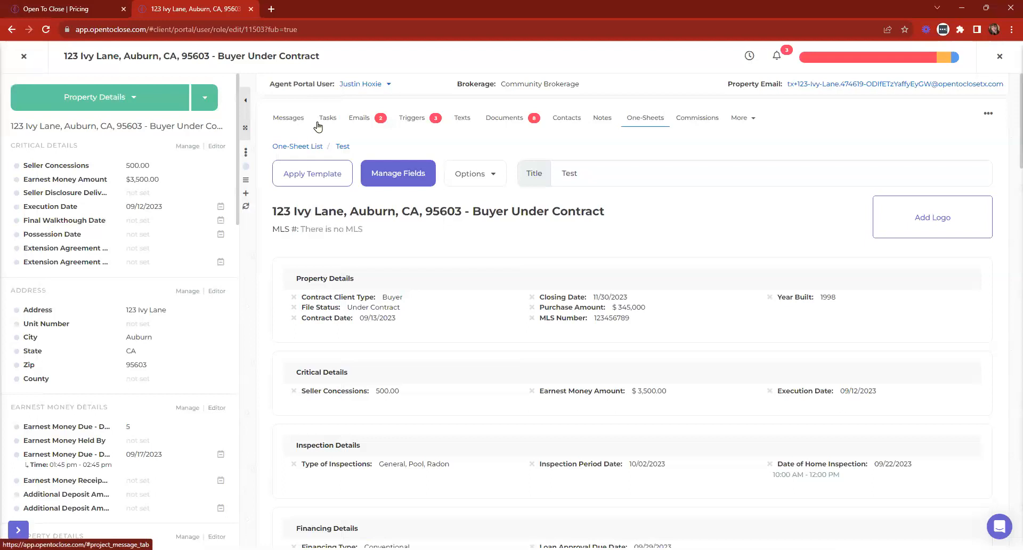
- Close the property record and open Settings > Apps & API's > Global Settings > Email Addresses
click(21, 58)
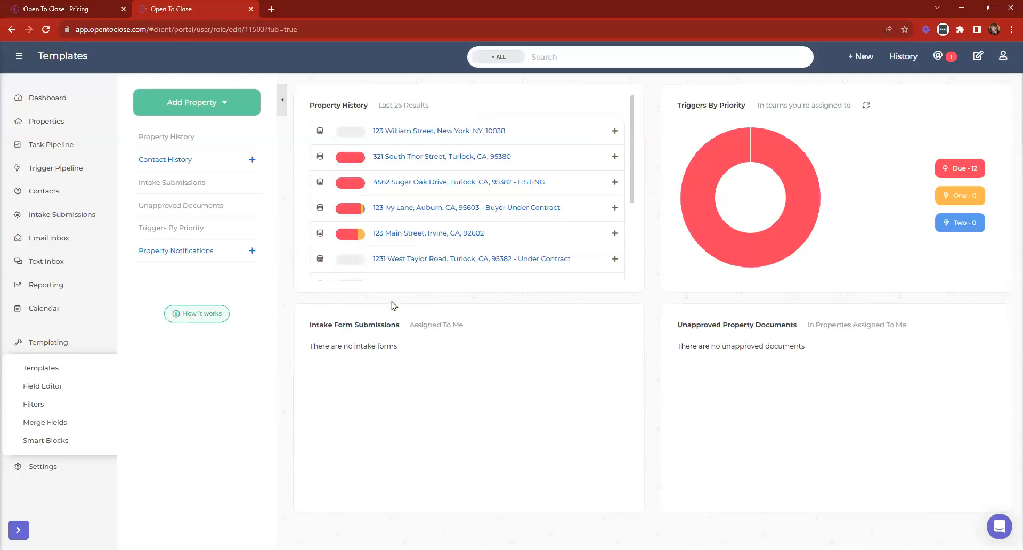
click(31, 469)
click(40, 392)
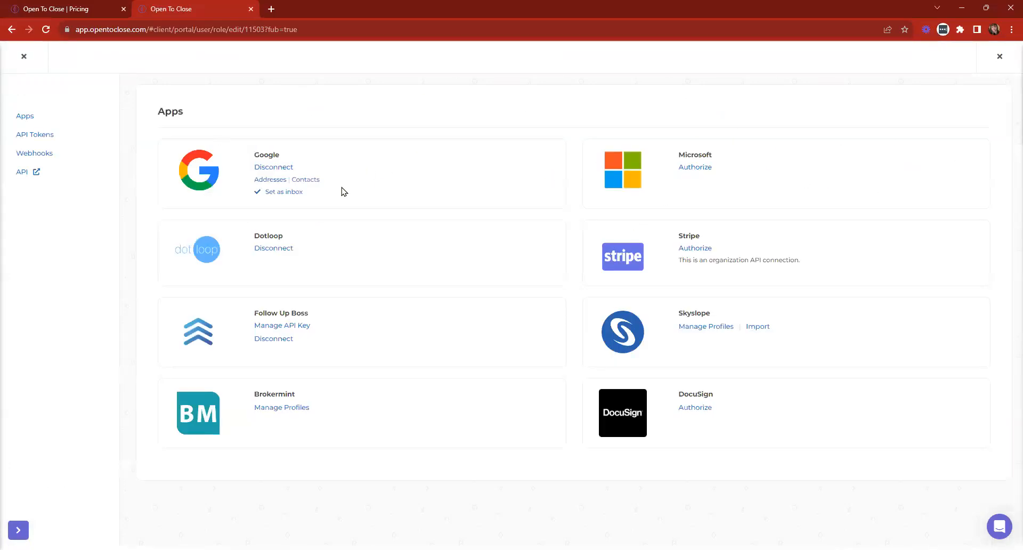
click(270, 179)
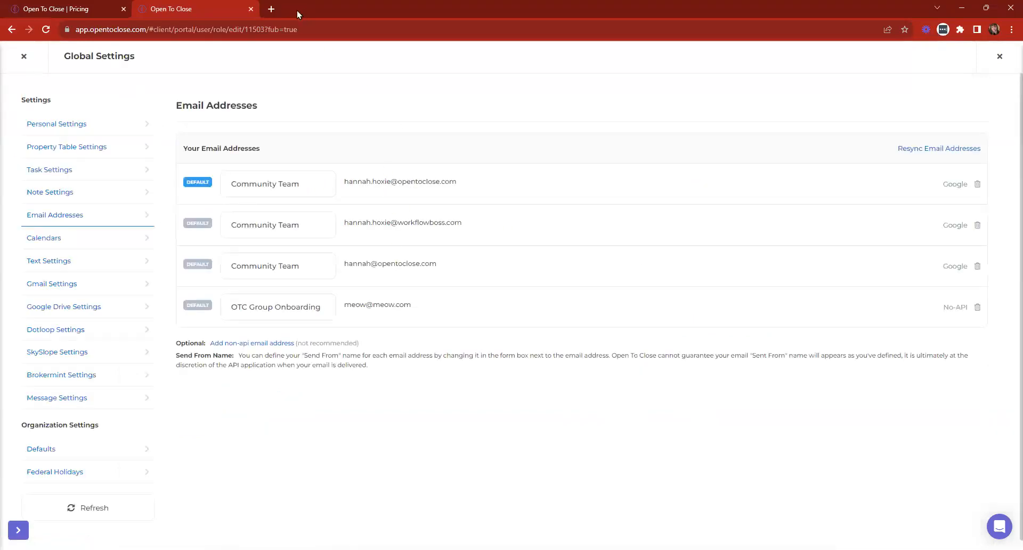
- In a new tab, search 'google alias' and open the Google help article on adding email aliases
click(272, 8)
text(goog)
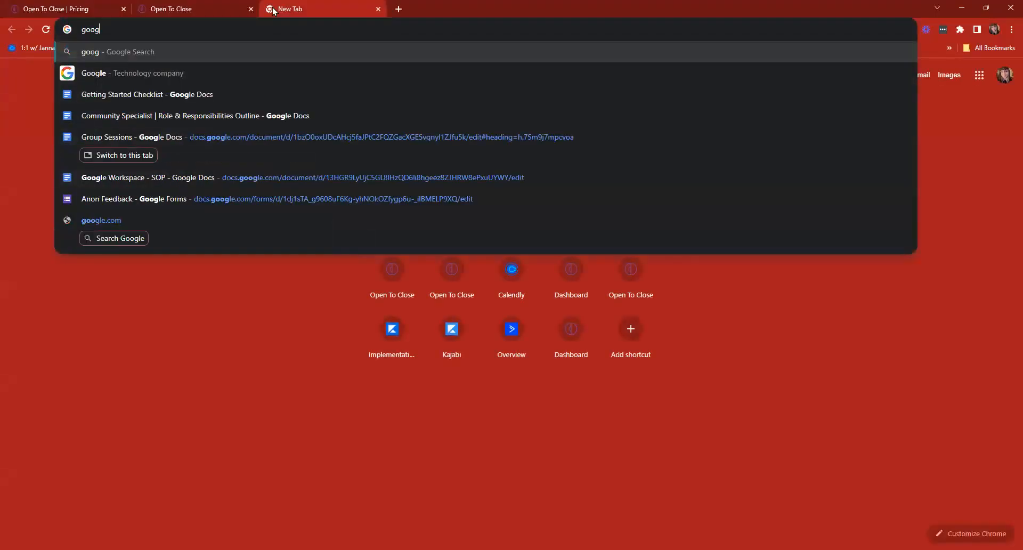
text(le sl)
key(BackSpace)
key(BackSpace)
key(BackSpace)
text(alis)
key(Return)
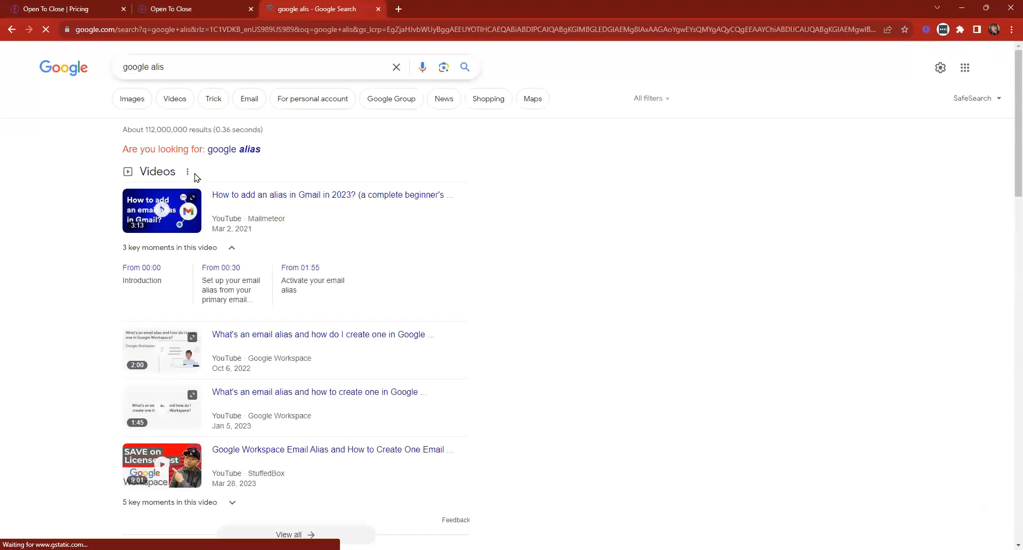
click(254, 151)
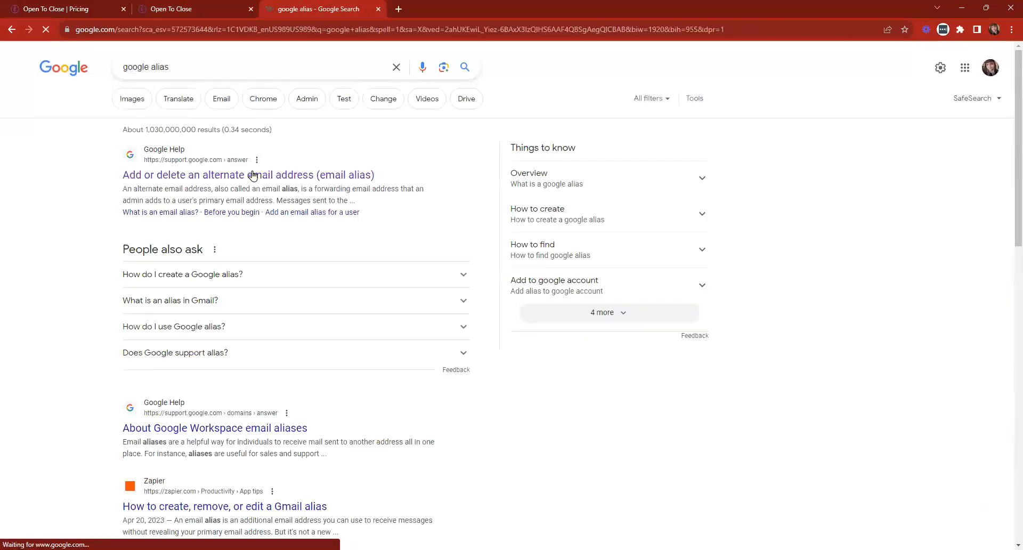
click(229, 178)
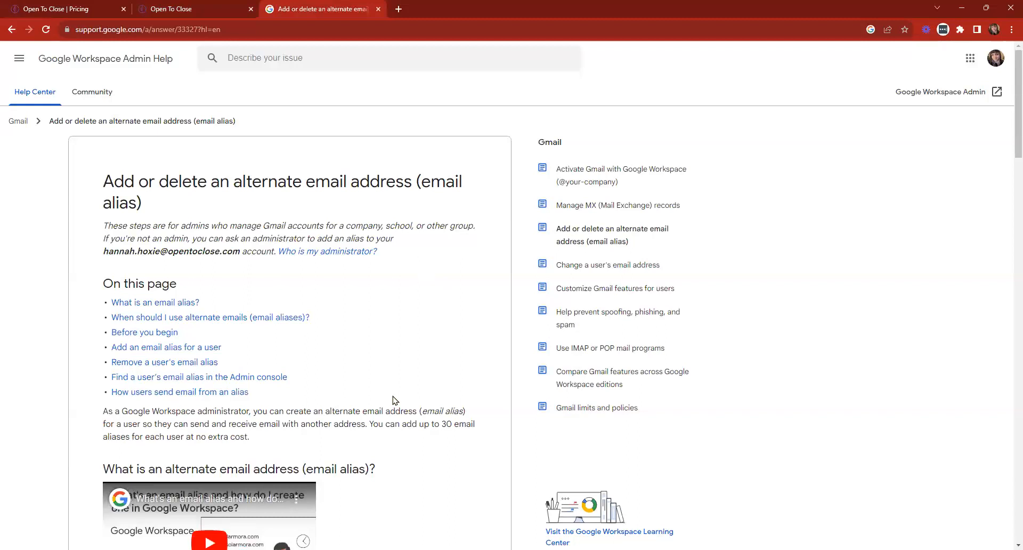
- Read through the alias help article, then return to the Open To Close tab
scroll(418, 403, down, 8)
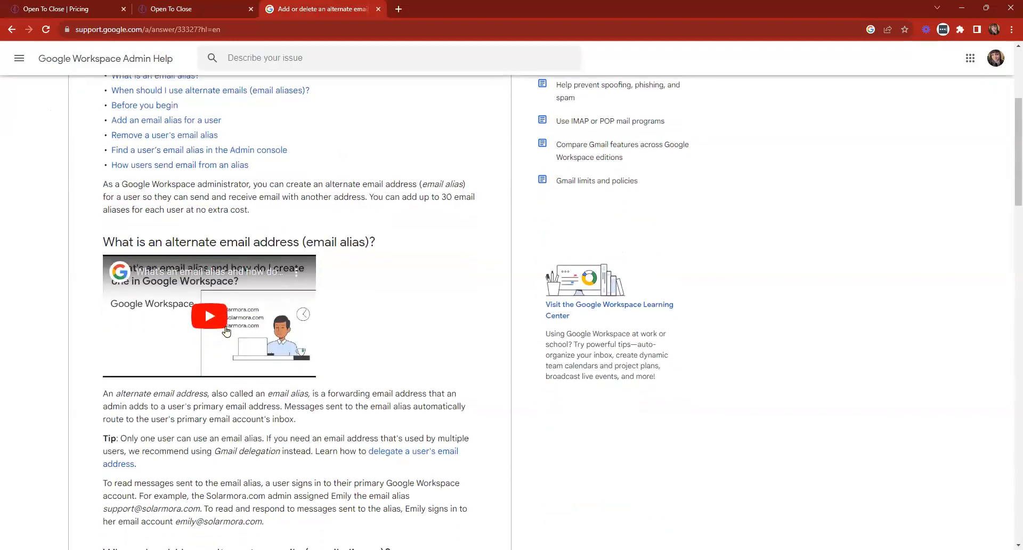
scroll(351, 282, down, 14)
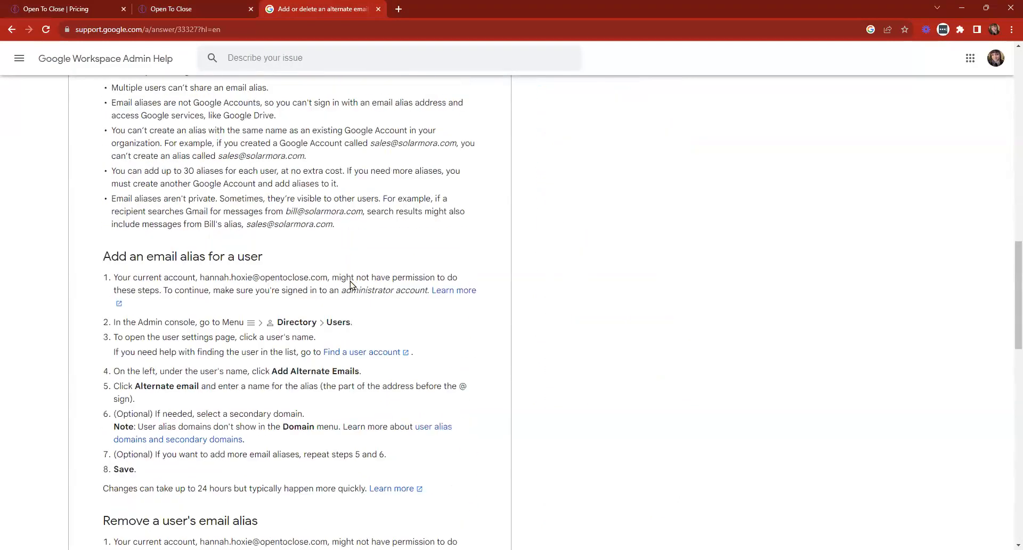
scroll(374, 318, down, 4)
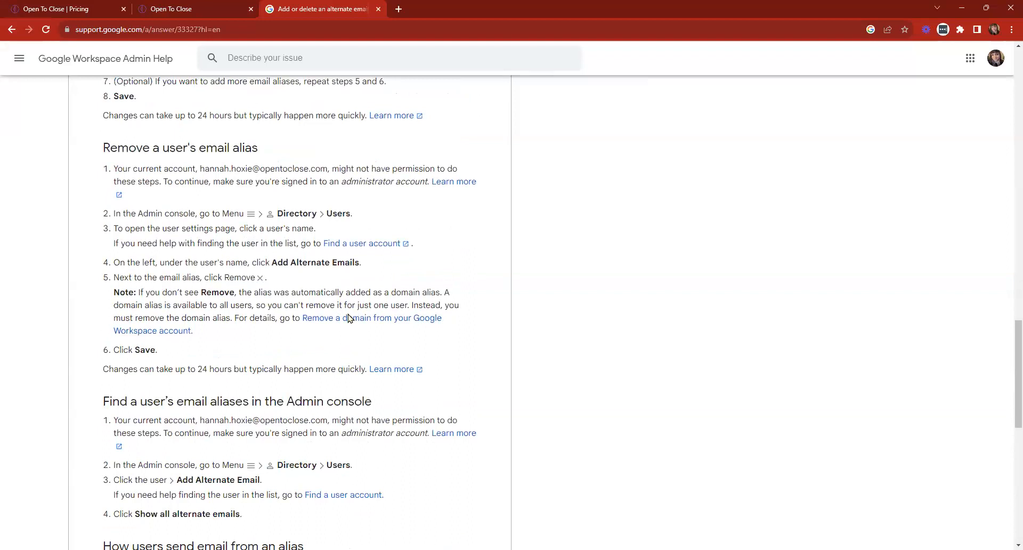
scroll(354, 251, up, 20)
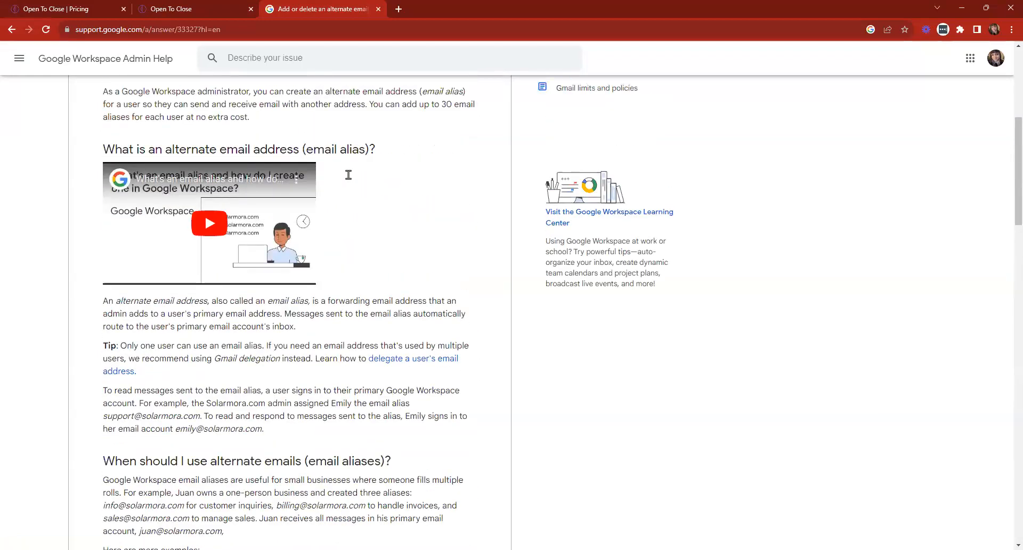
click(163, 7)
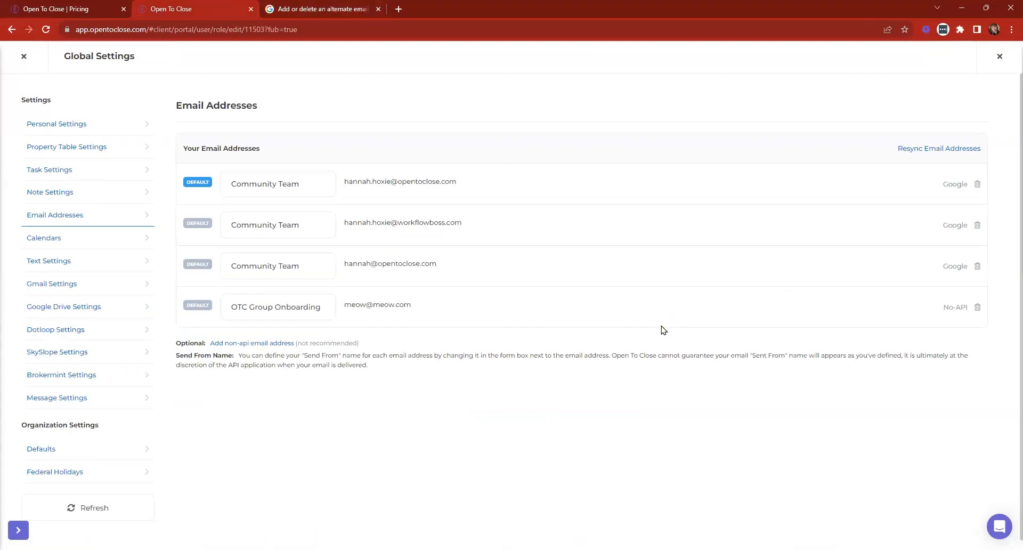
- Resync Email Addresses, glance at the alias article, and review the four listed sending addresses
click(962, 149)
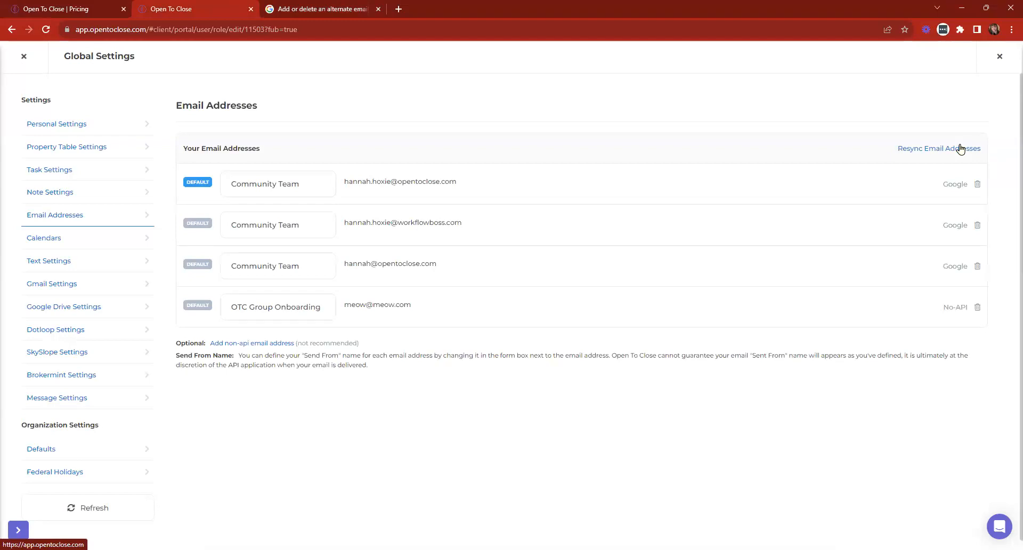
click(355, 9)
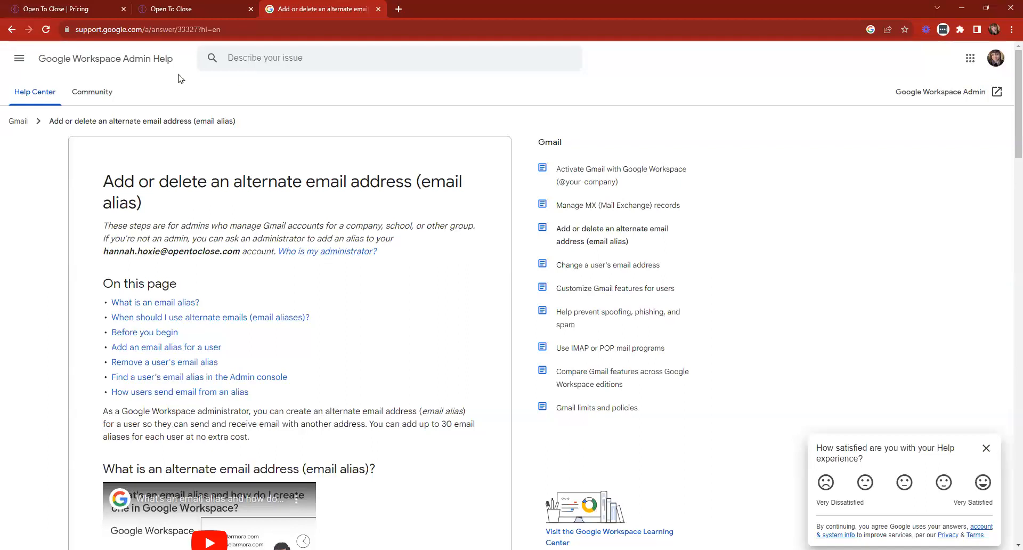
click(211, 7)
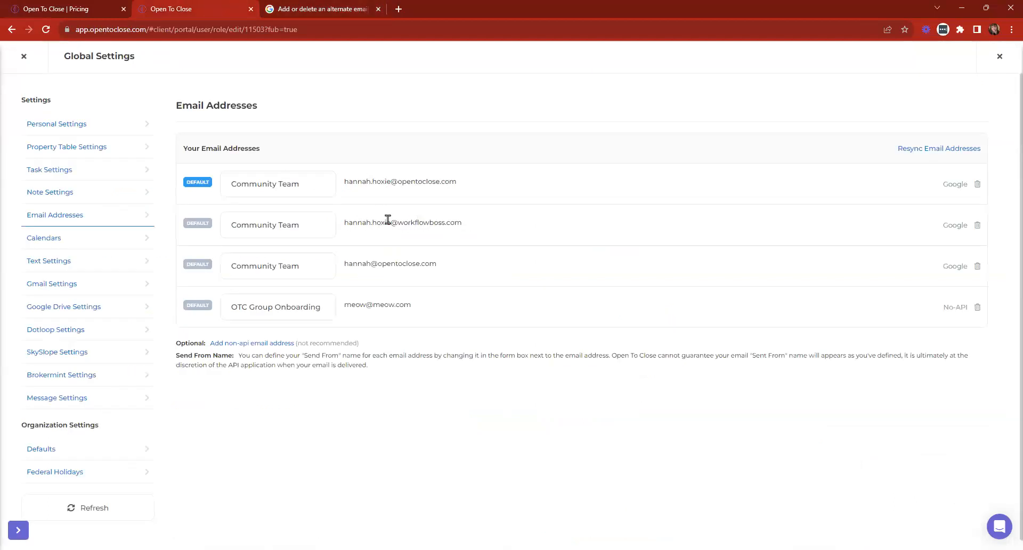
drag(398, 222, 442, 222)
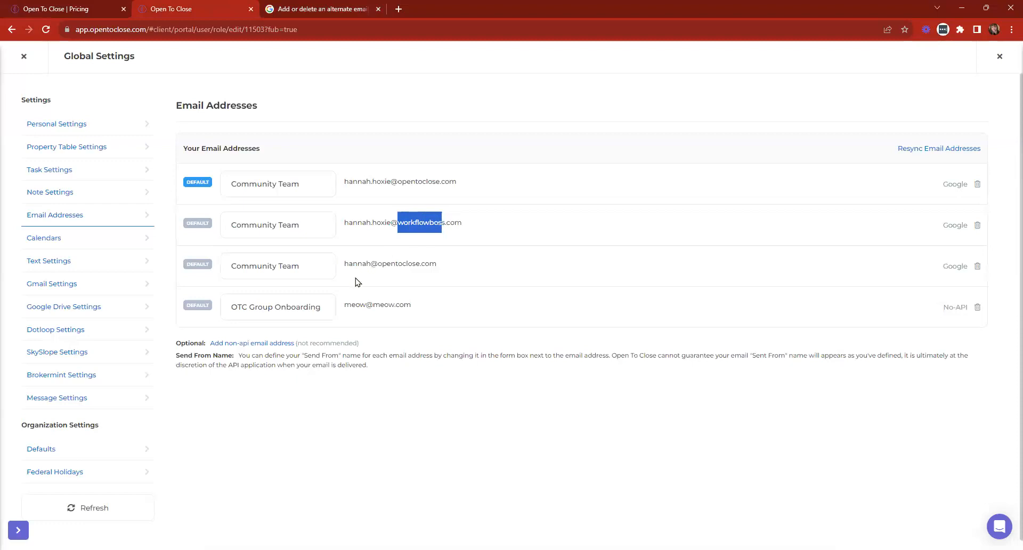
click(417, 273)
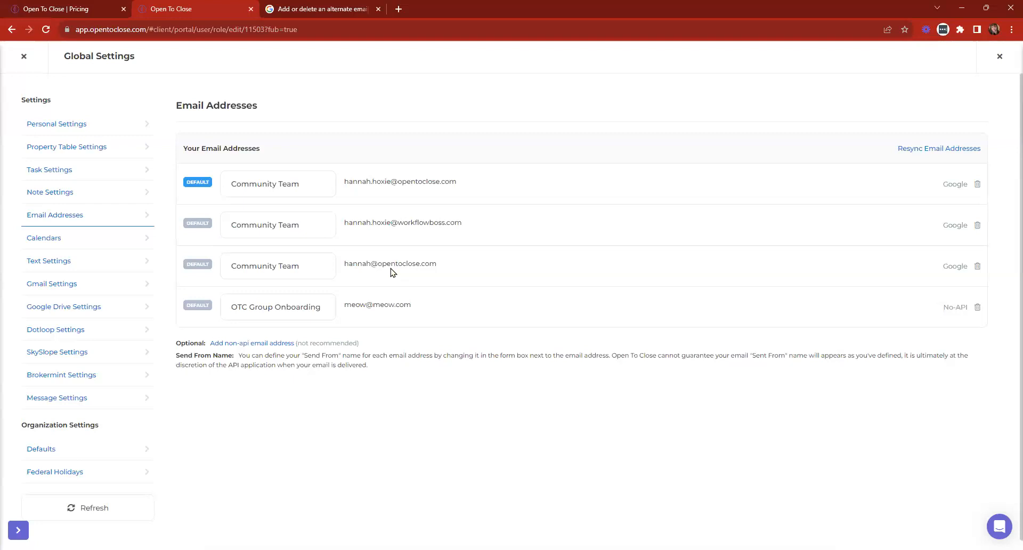
- In a new tab, search 'microsoft alias' and open the Outlook.com email alias help article
click(402, 9)
text(michro)
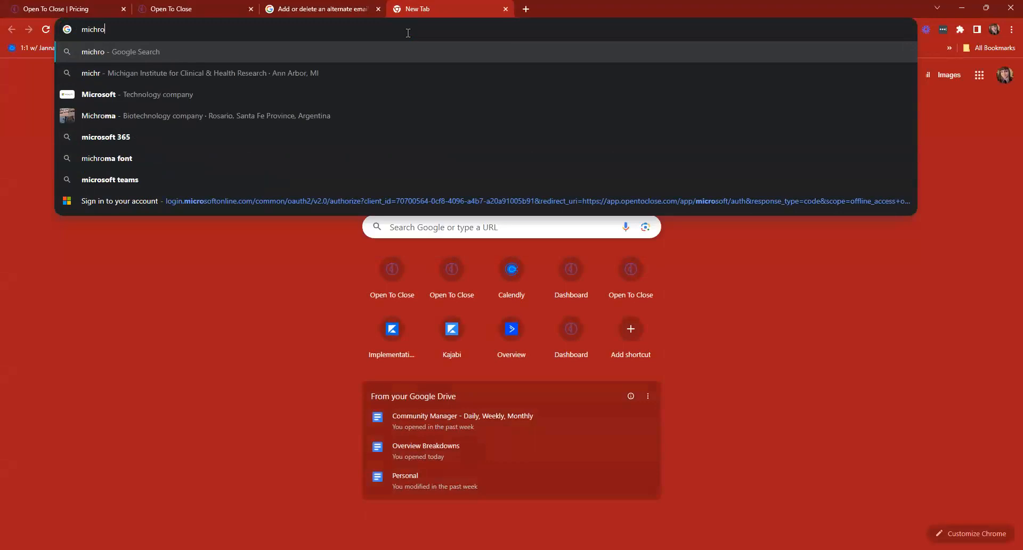
key(BackSpace)
key(BackSpace)
key(BackSpace)
text(ro)
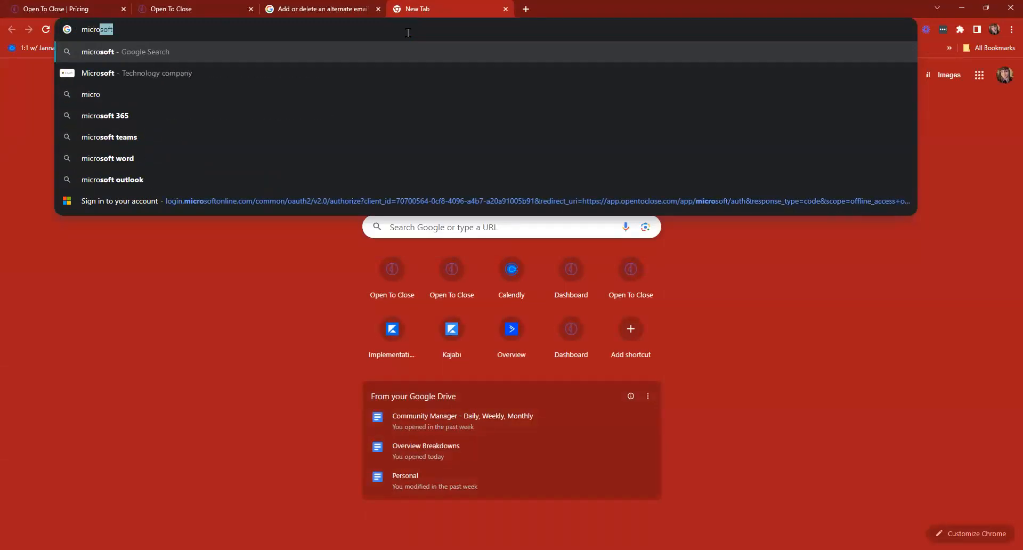
text(soft alias)
key(Return)
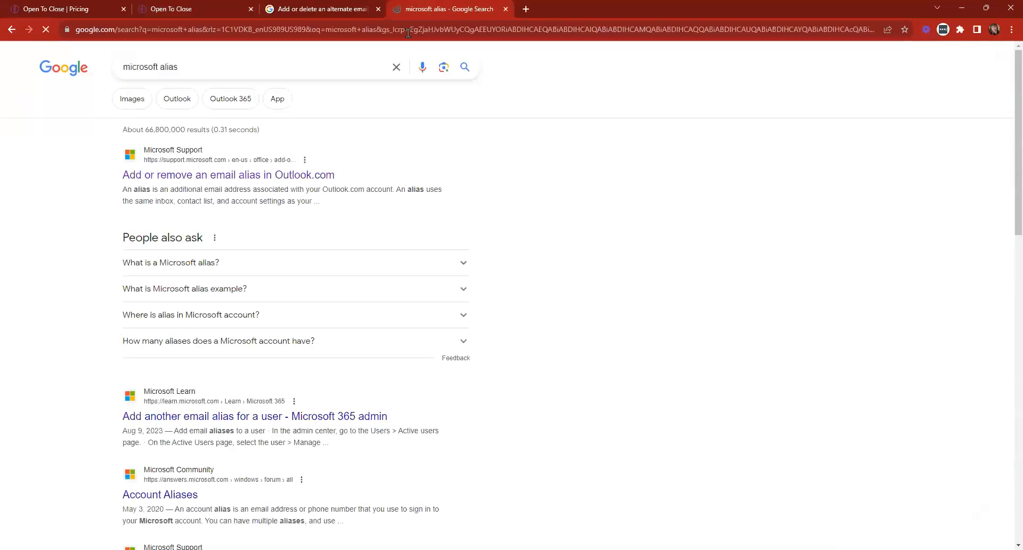
click(258, 179)
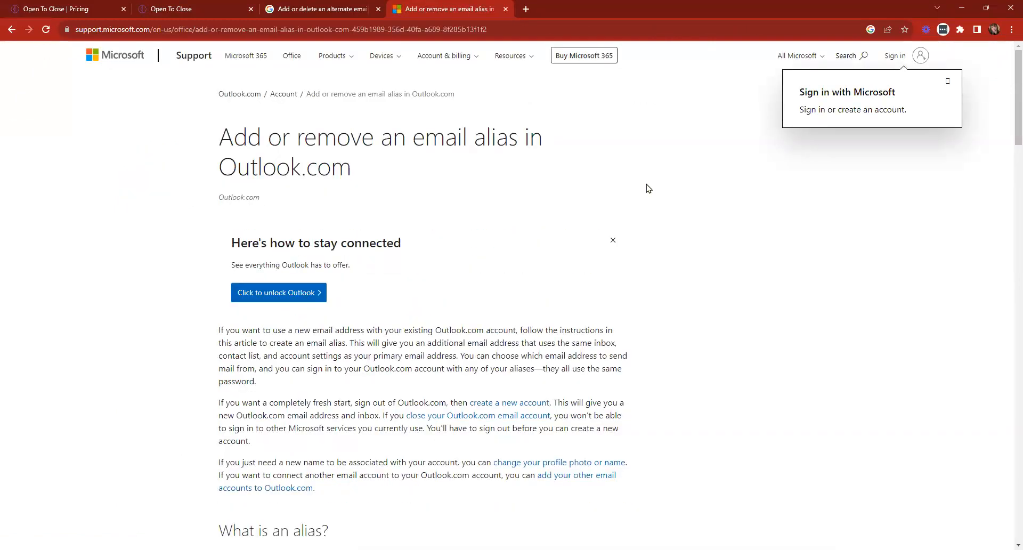
- Compare the Google Workspace and Outlook.com alias pages' addresses, then close the Google Workspace page
click(326, 11)
click(476, 5)
click(272, 9)
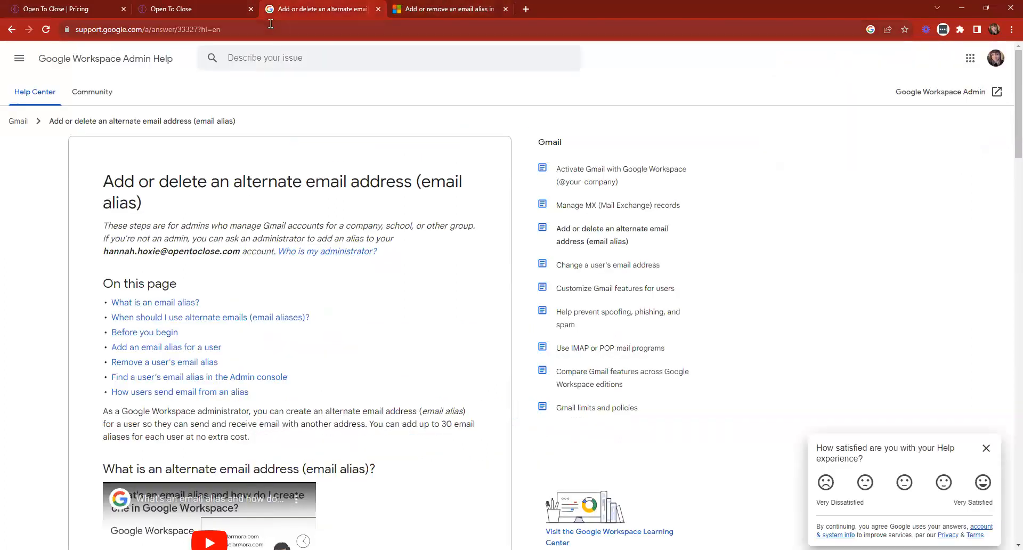
click(270, 30)
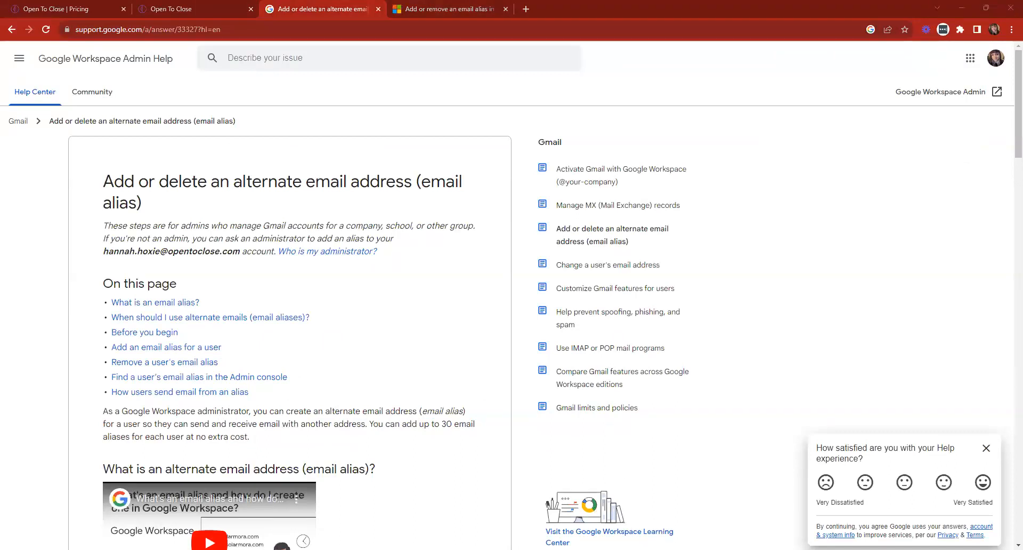
click(421, 9)
click(277, 33)
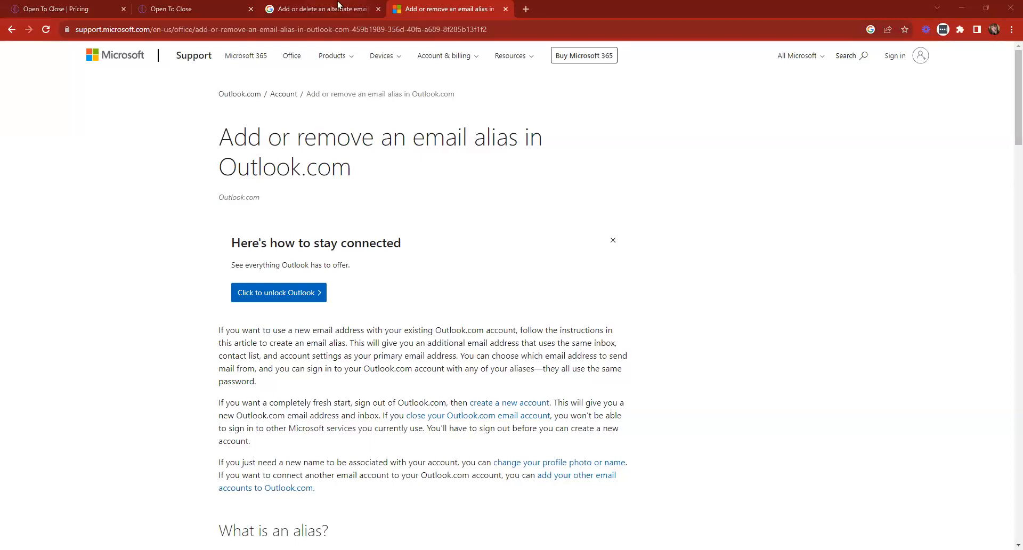
click(378, 9)
- Close the Outlook.com alias article and leave Global Settings for the account dashboard
click(378, 9)
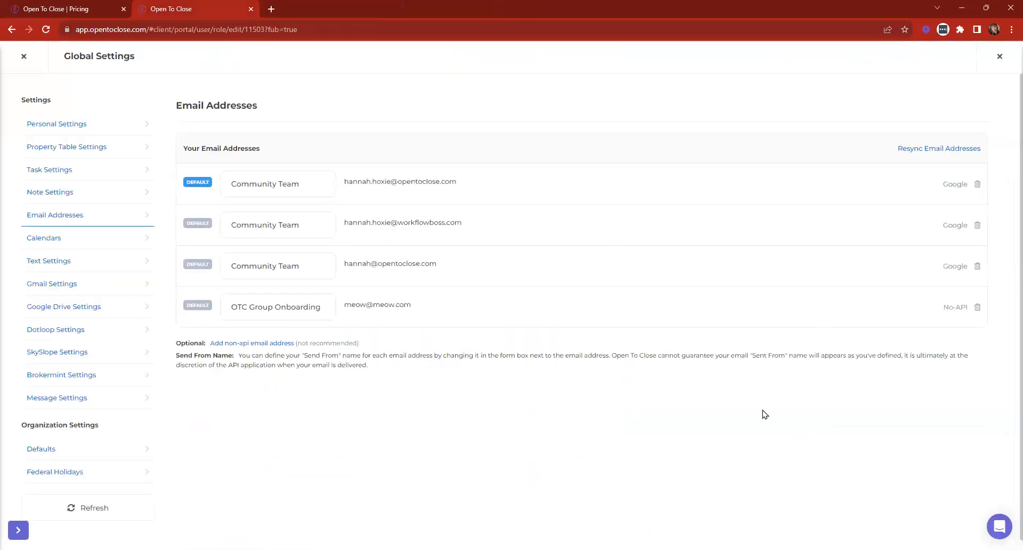
click(24, 57)
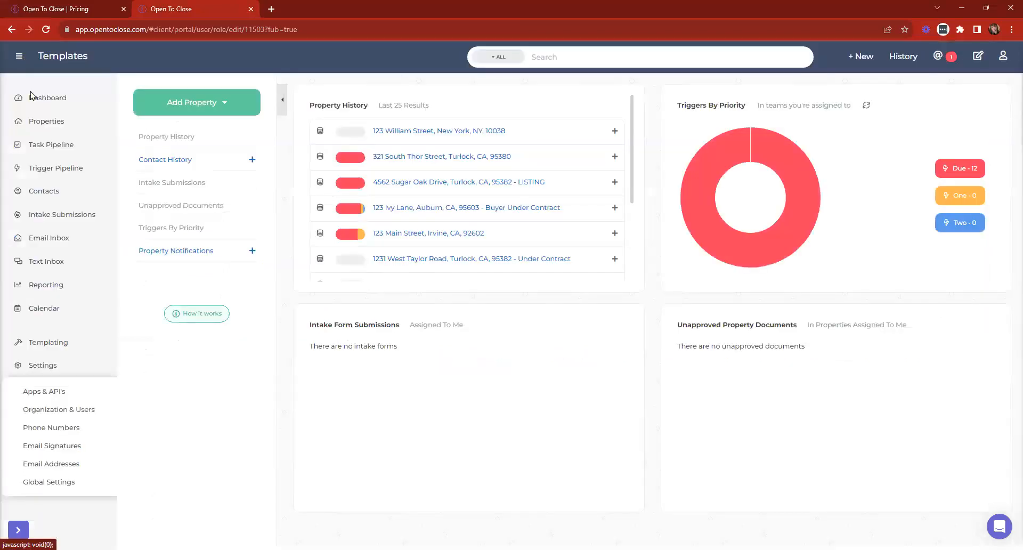
click(32, 97)
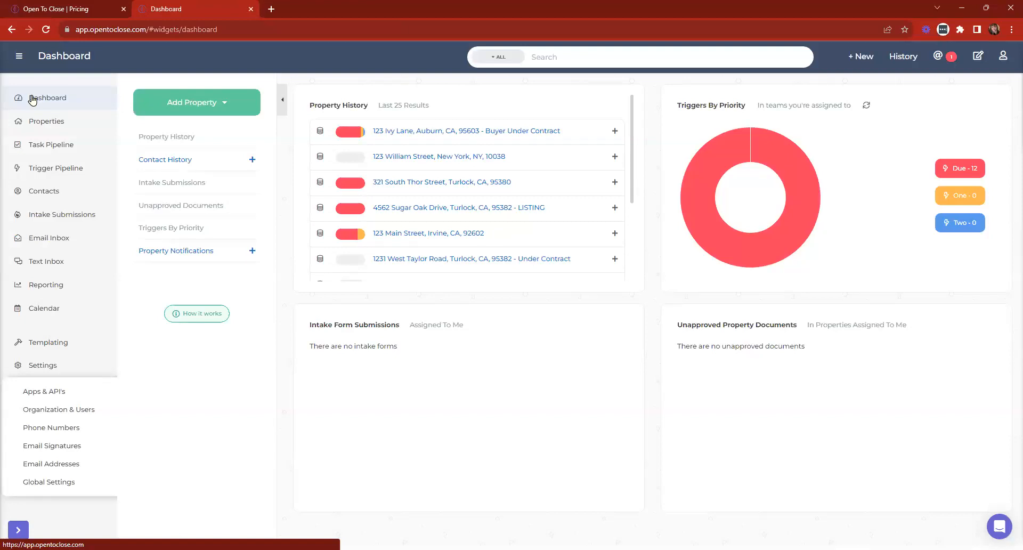
- Collapse and re-expand the Settings and Templating sidebar menus
click(33, 366)
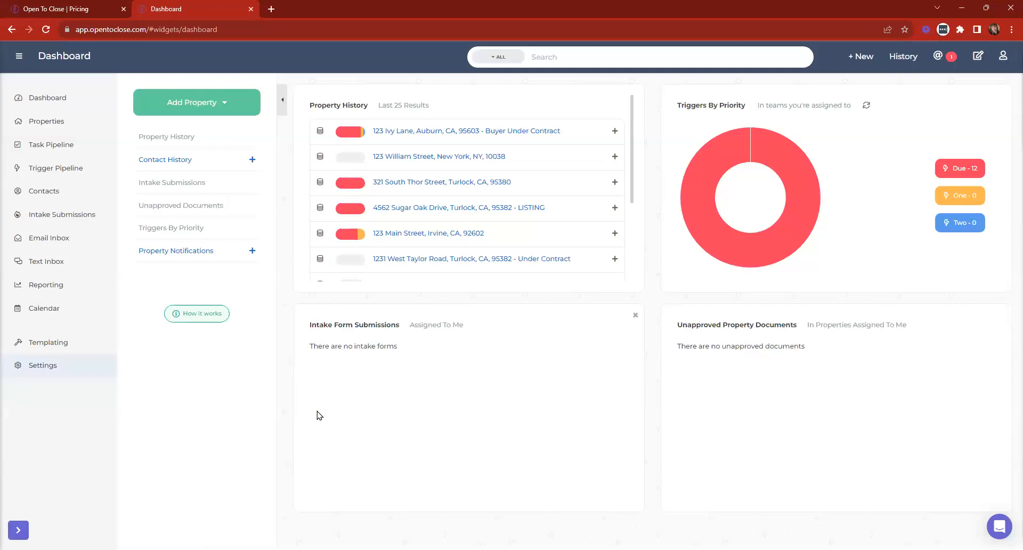
click(58, 342)
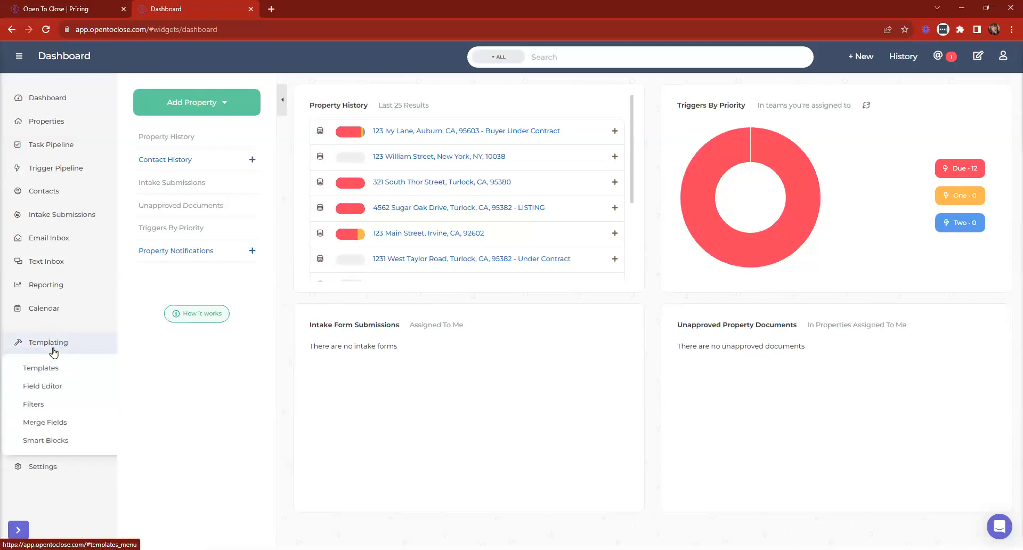
click(52, 348)
click(28, 365)
- In Organization & Users, check the Community/Content team's members on the Teams tab
click(63, 409)
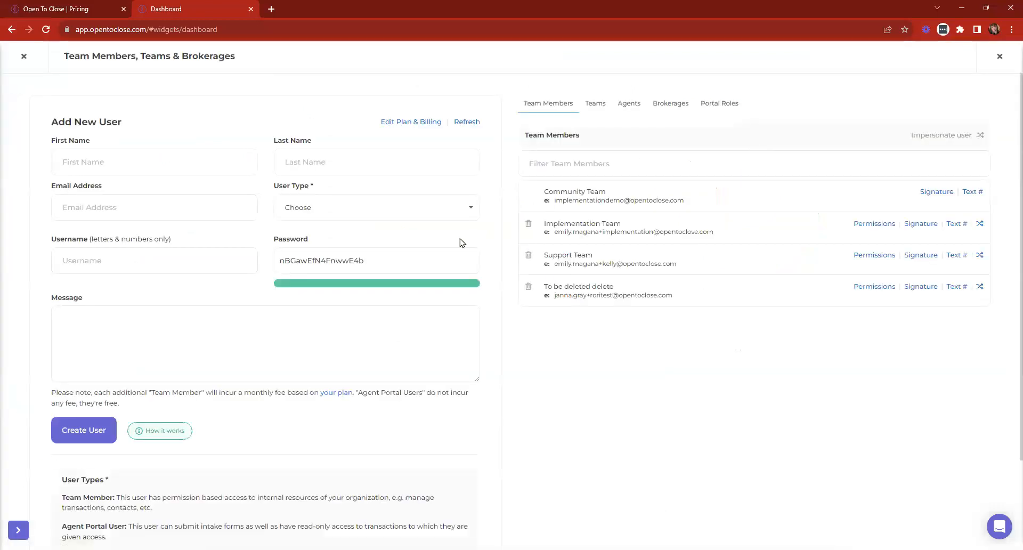
click(593, 104)
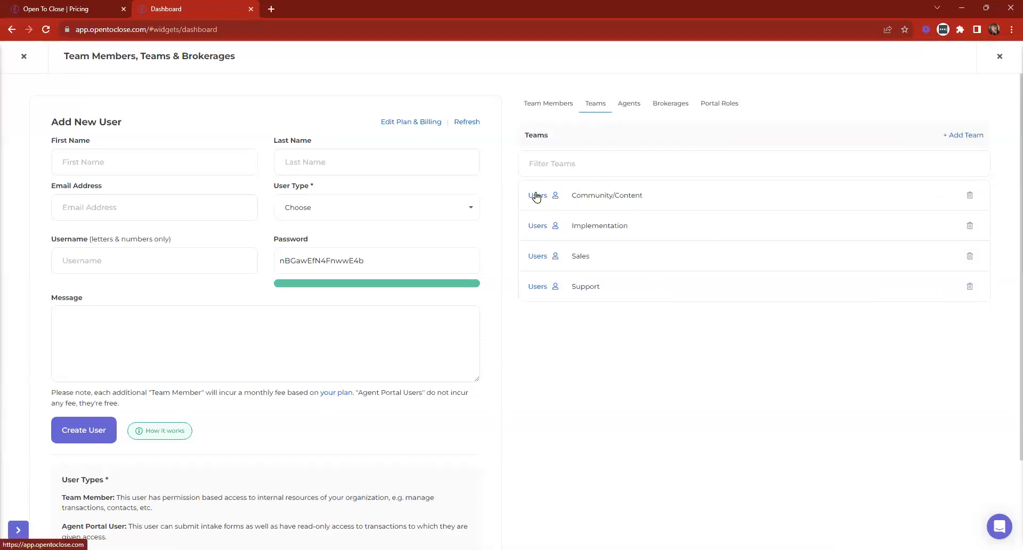
click(535, 196)
click(577, 75)
- Enter the new user's first name, last name and test e-mail address
click(122, 172)
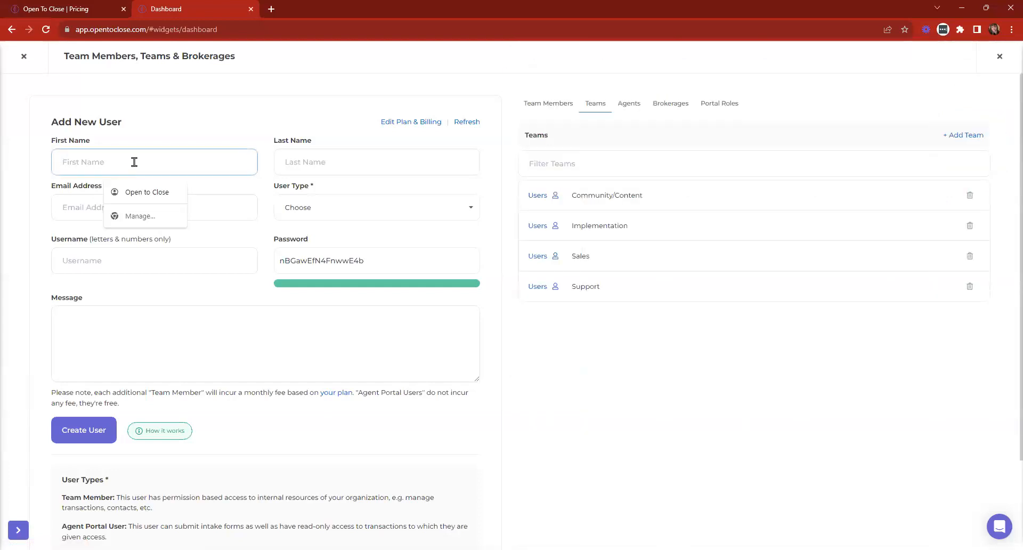
text(Kelly)
key(BackSpace)
key(BackSpace)
key(BackSpace)
key(BackSpace)
key(BackSpace)
key(Tab)
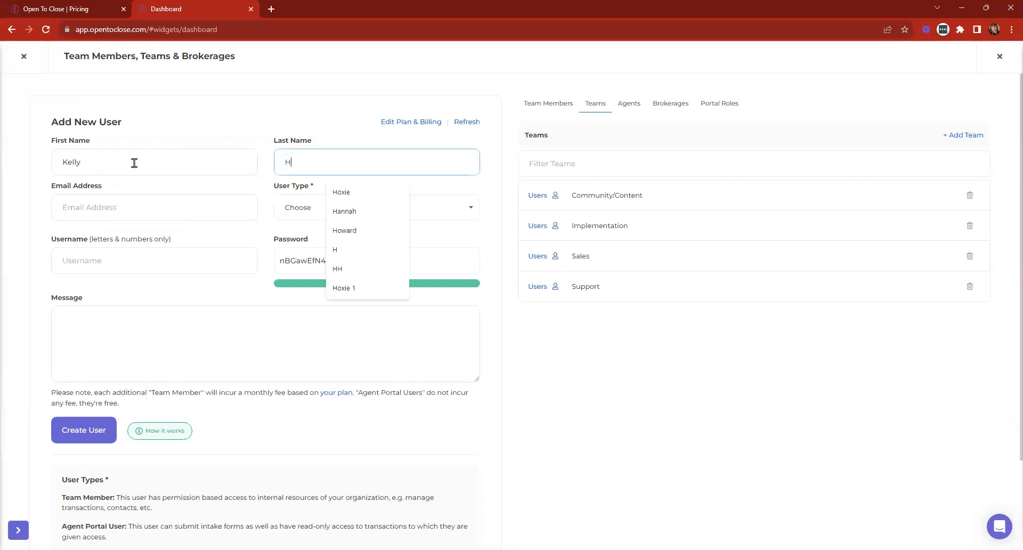
key(Tab)
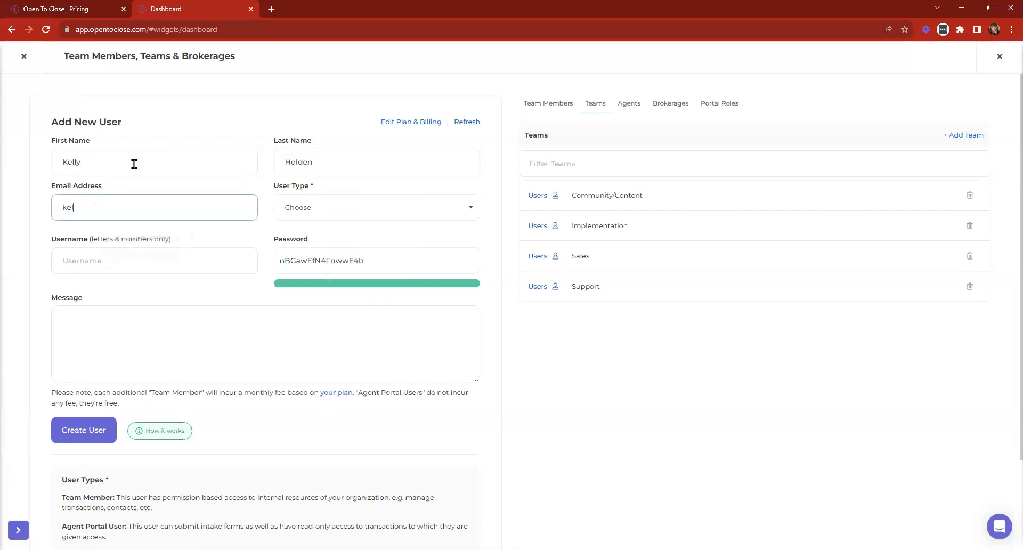
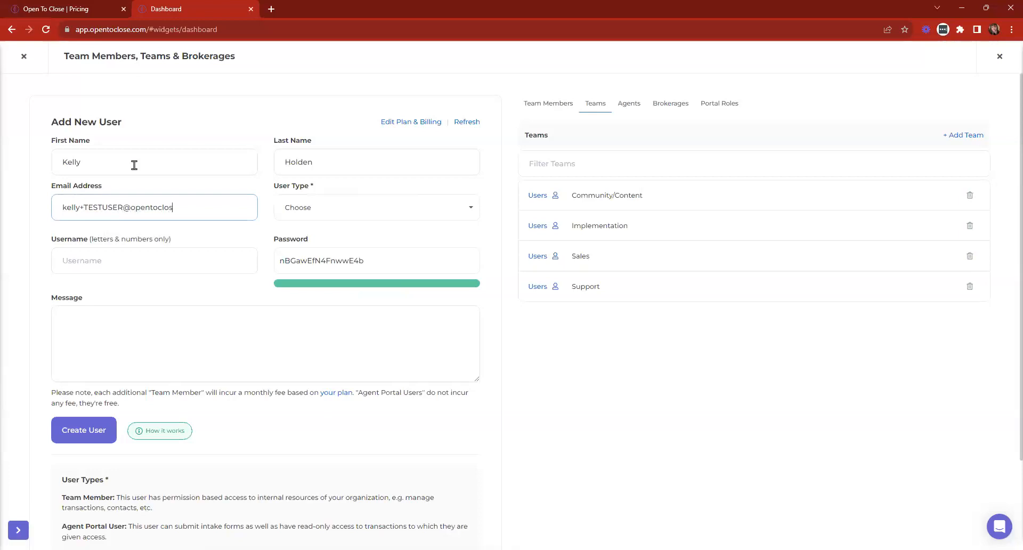
- Make the new user a Team Member and clear the browser-suggested username
click(359, 215)
click(315, 246)
click(145, 267)
click(144, 290)
drag(121, 265, 1, 269)
key(BackSpace)
- Use the e-mail's first part as the username, create the user, and show Team Members
drag(123, 206, 53, 207)
key(ctrl+v)
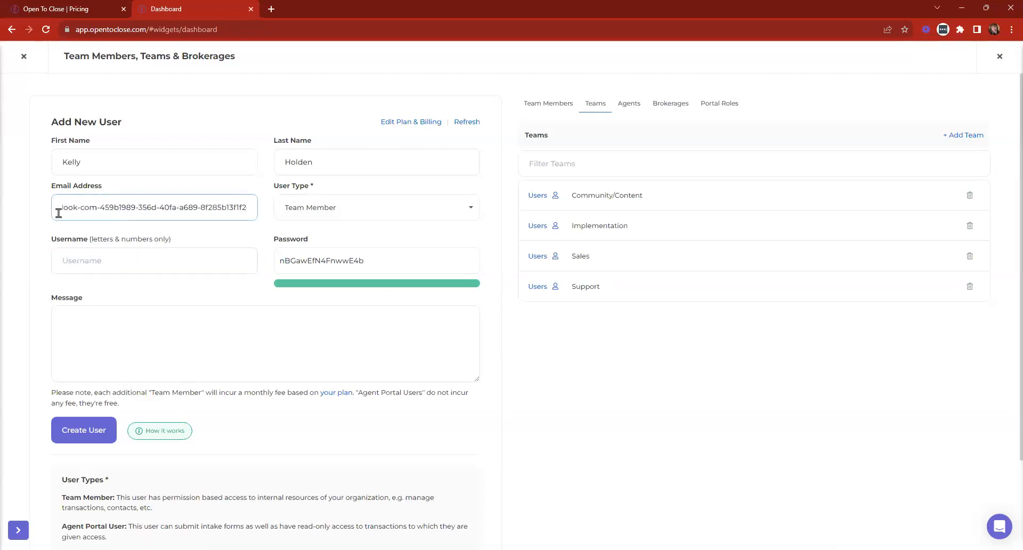
key(ctrl+z)
key(ctrl+c)
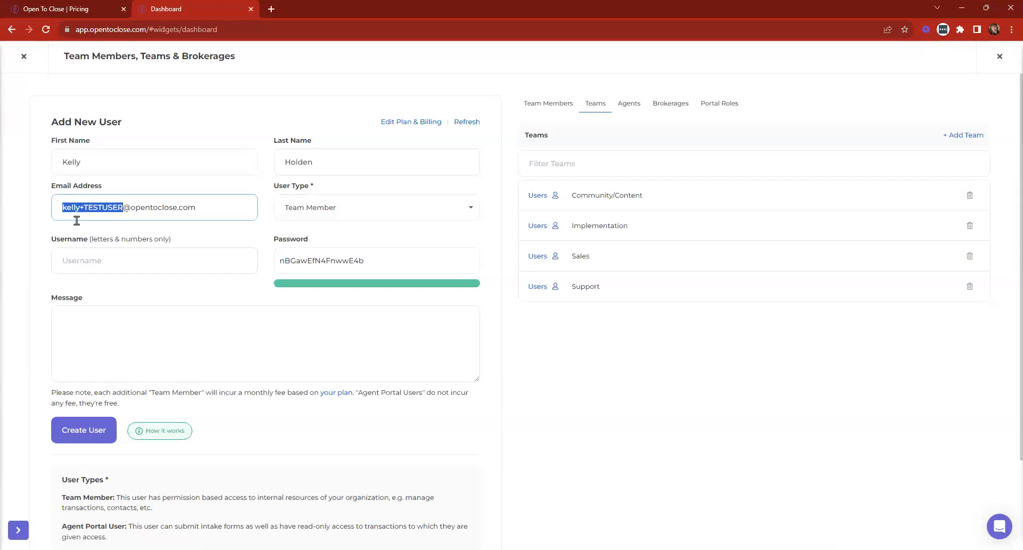
click(96, 265)
key(ctrl+v)
click(162, 323)
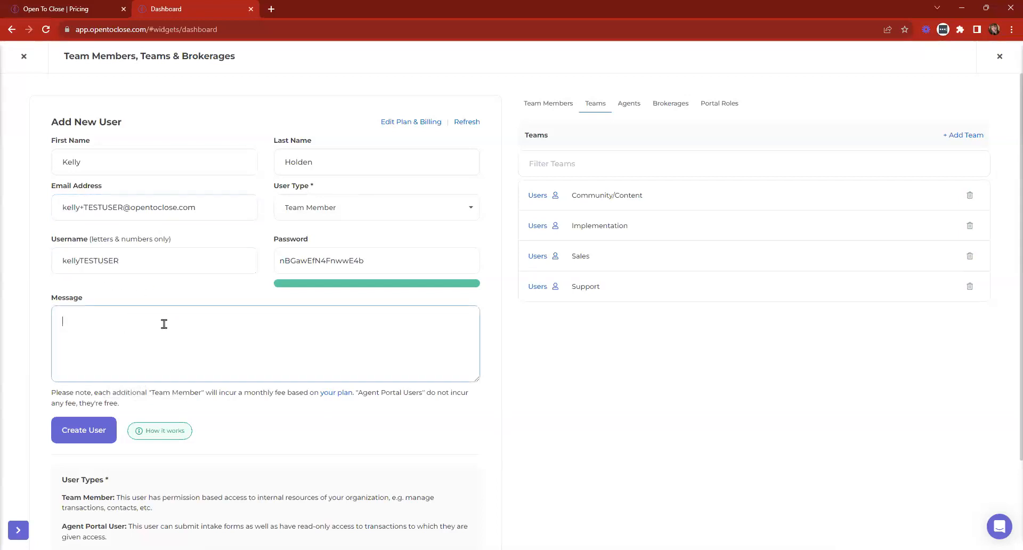
click(108, 434)
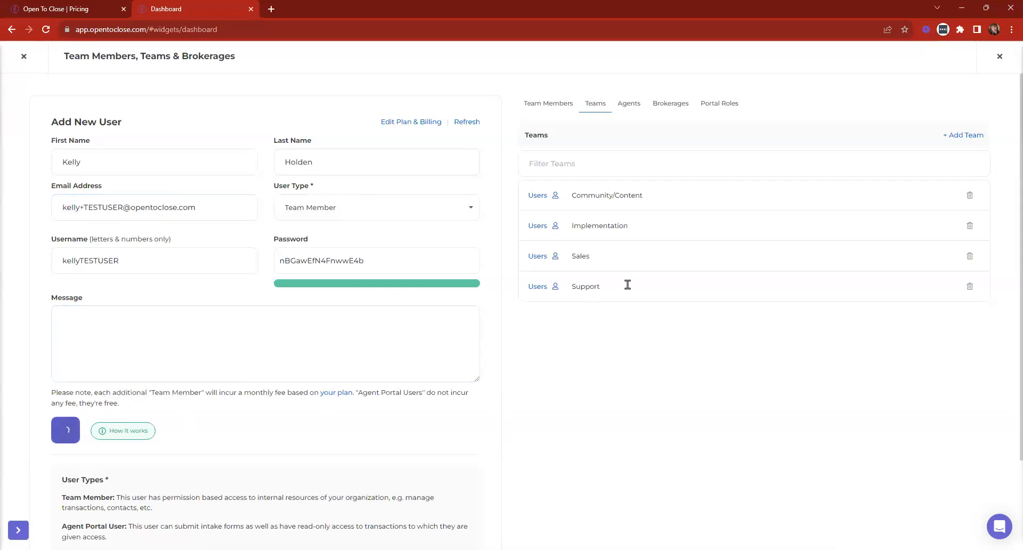
click(551, 106)
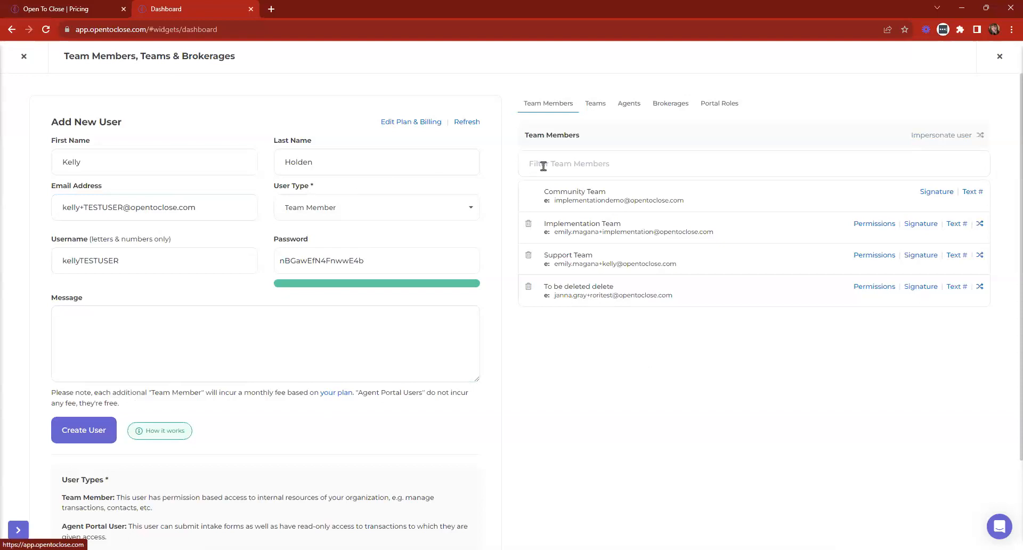
- Add the new test user to the Community/Content team
click(26, 58)
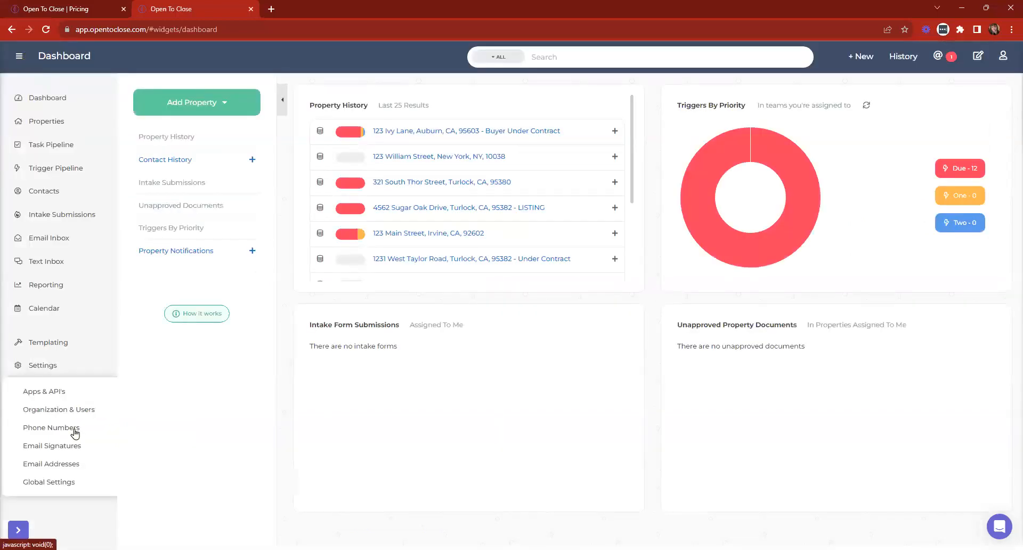
click(71, 410)
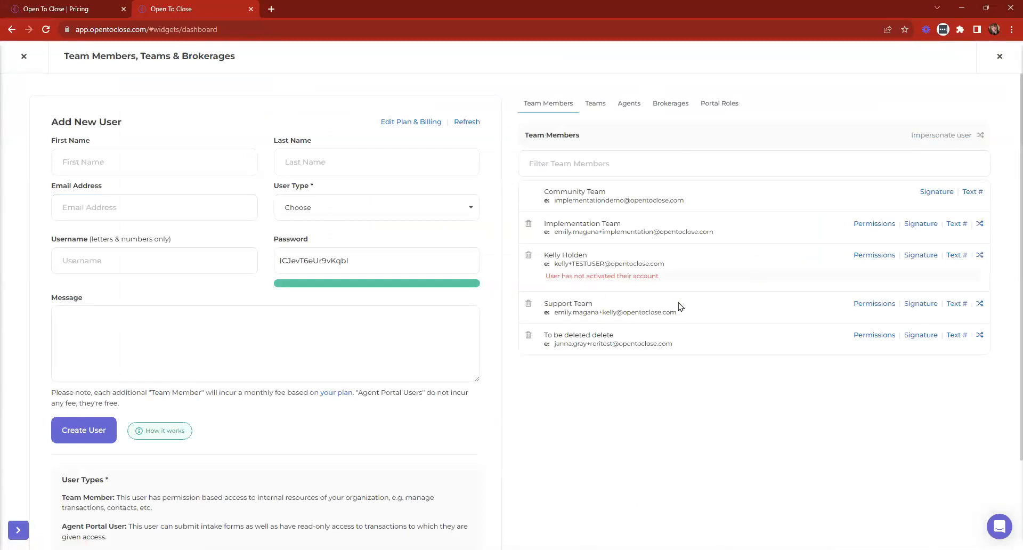
click(597, 103)
click(538, 196)
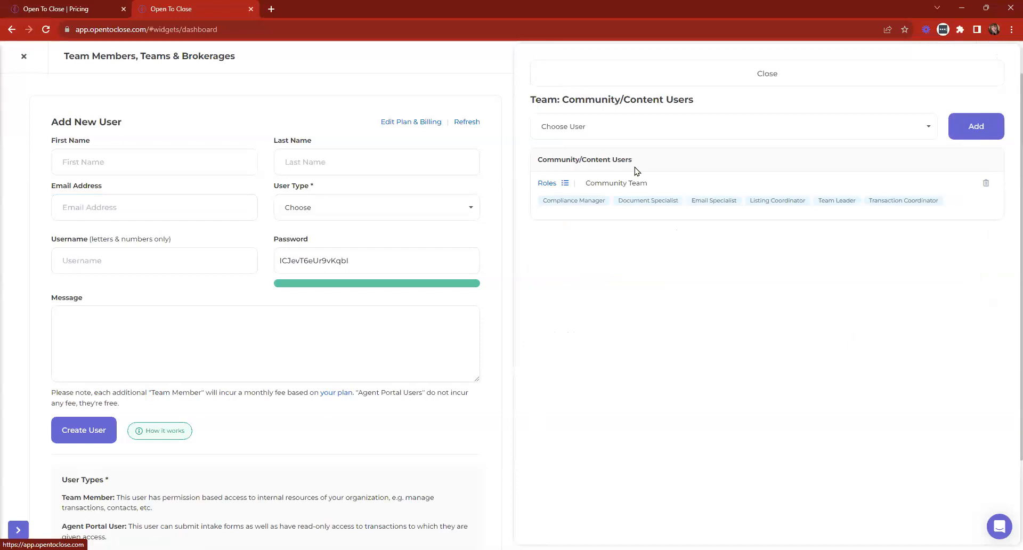
click(599, 130)
click(585, 192)
click(958, 133)
click(745, 75)
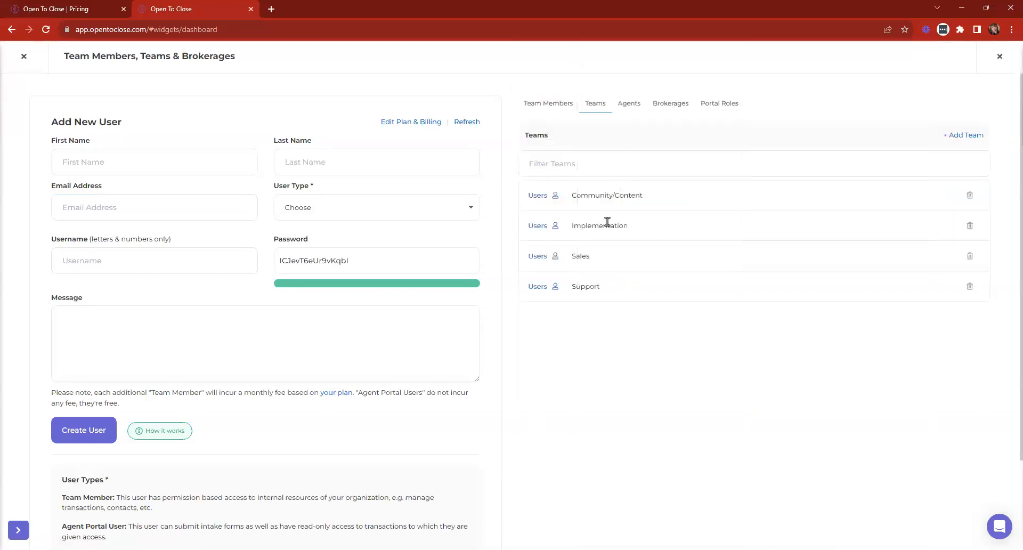
- Add the test user to the Implementation team, then start deleting them from Team Members
click(551, 227)
click(605, 126)
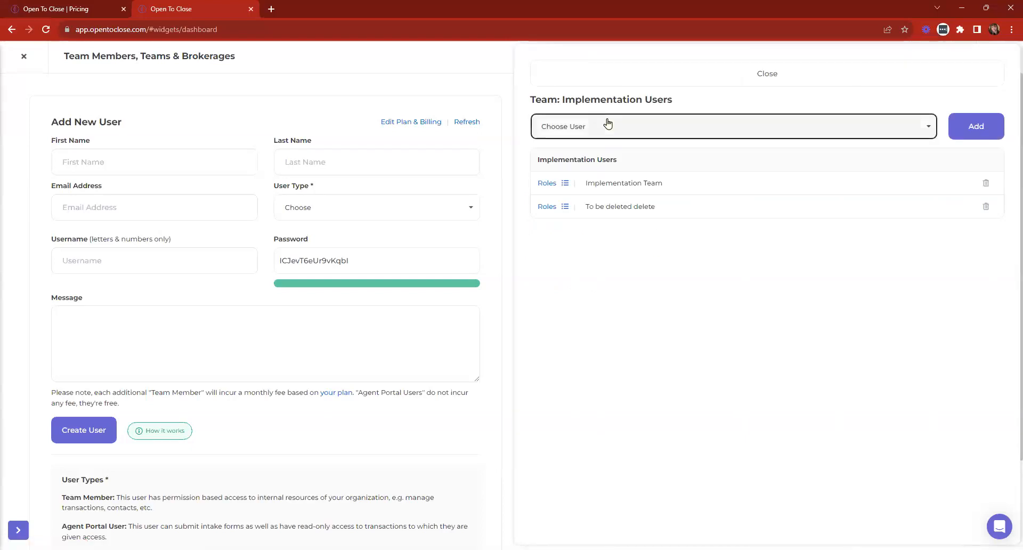
click(574, 194)
click(973, 130)
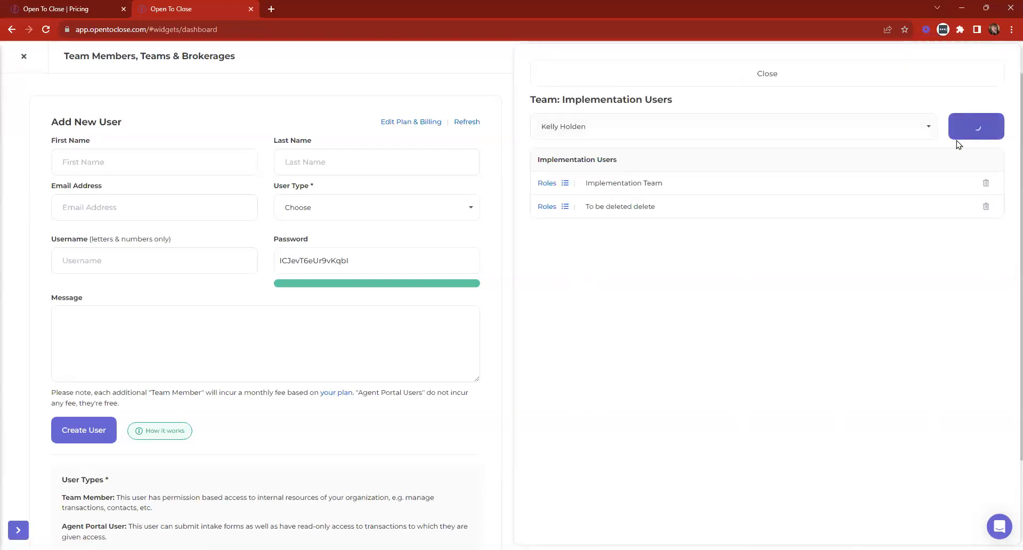
click(596, 80)
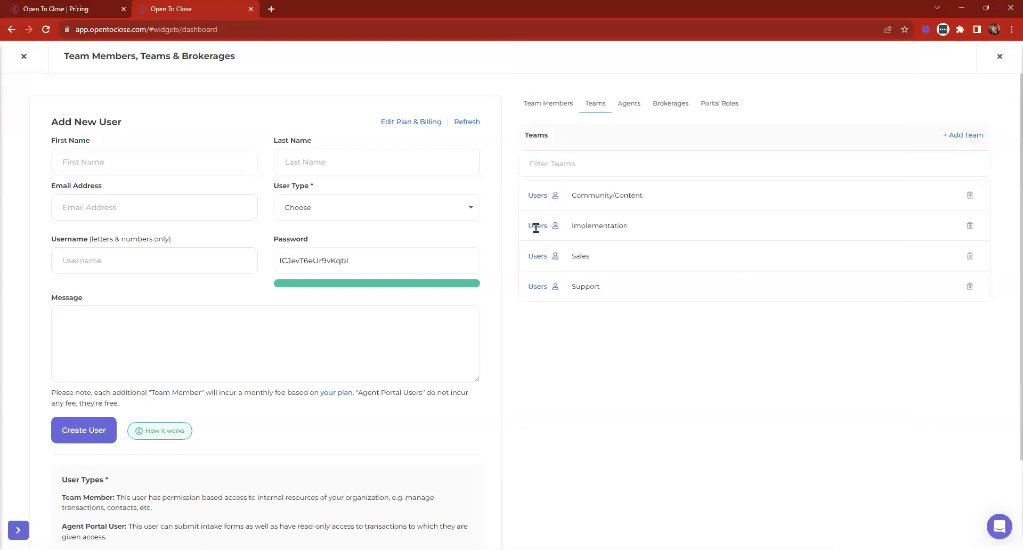
click(547, 104)
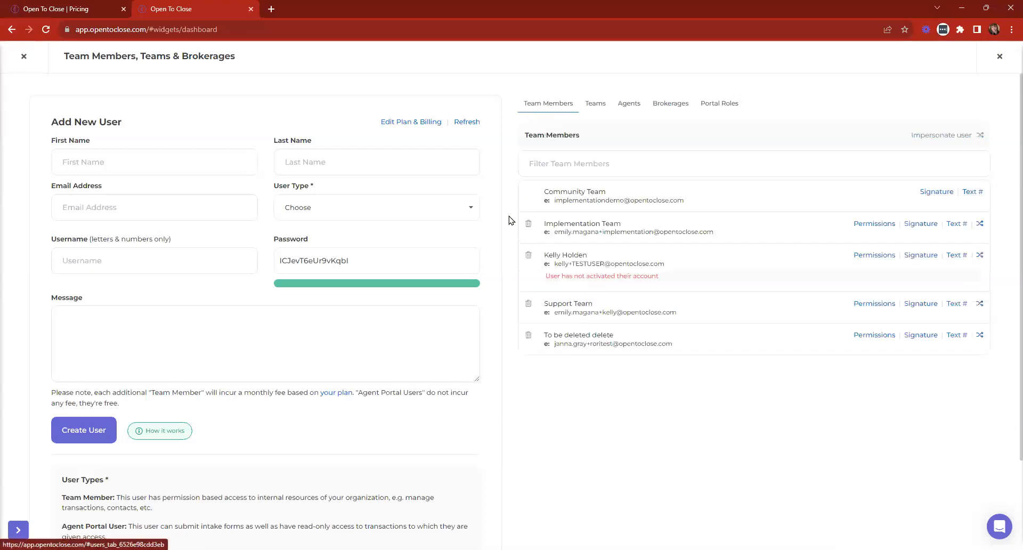
click(528, 255)
- Confirm deletion with 'delete', dismiss the 'not found' error, and view Community/Content's users
click(442, 115)
text(delete)
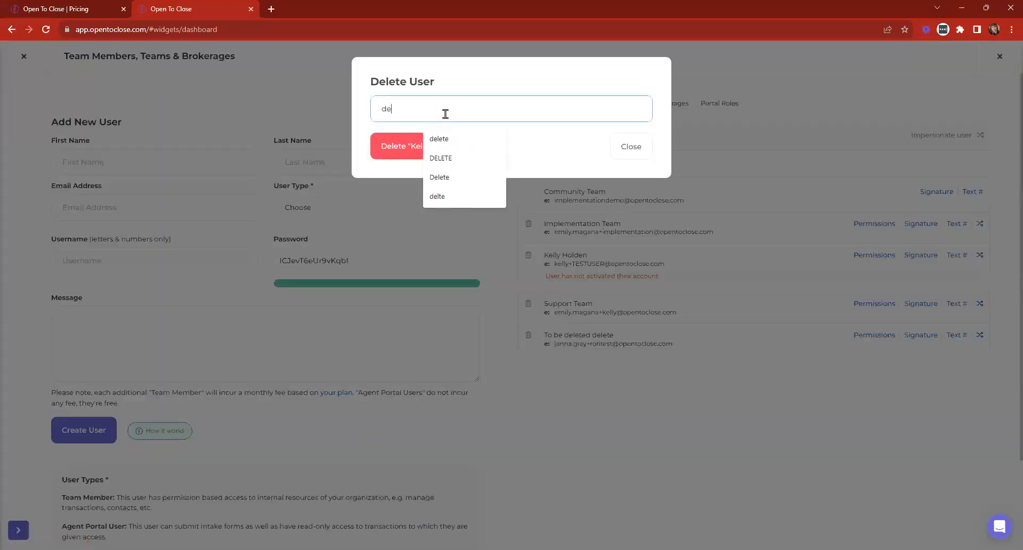
click(405, 144)
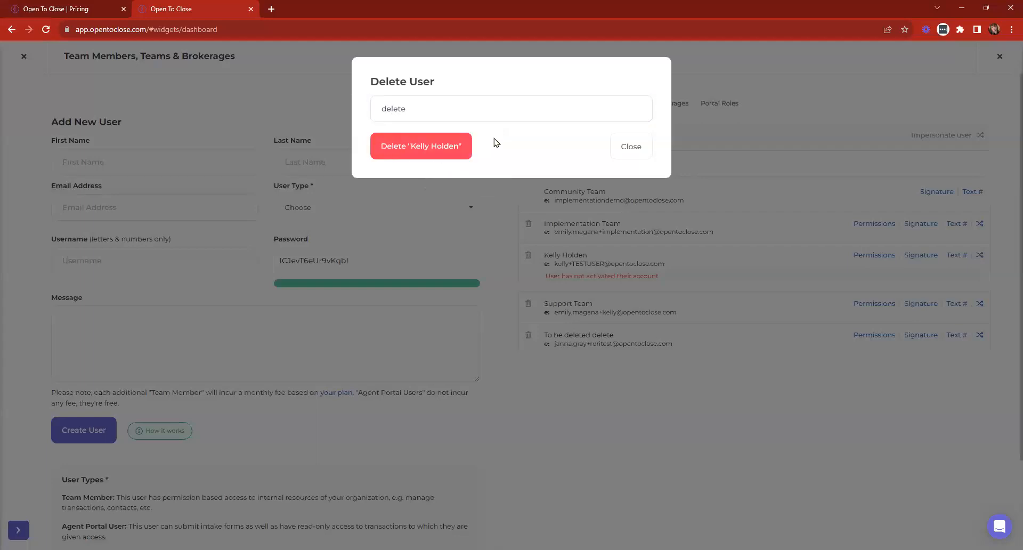
click(433, 144)
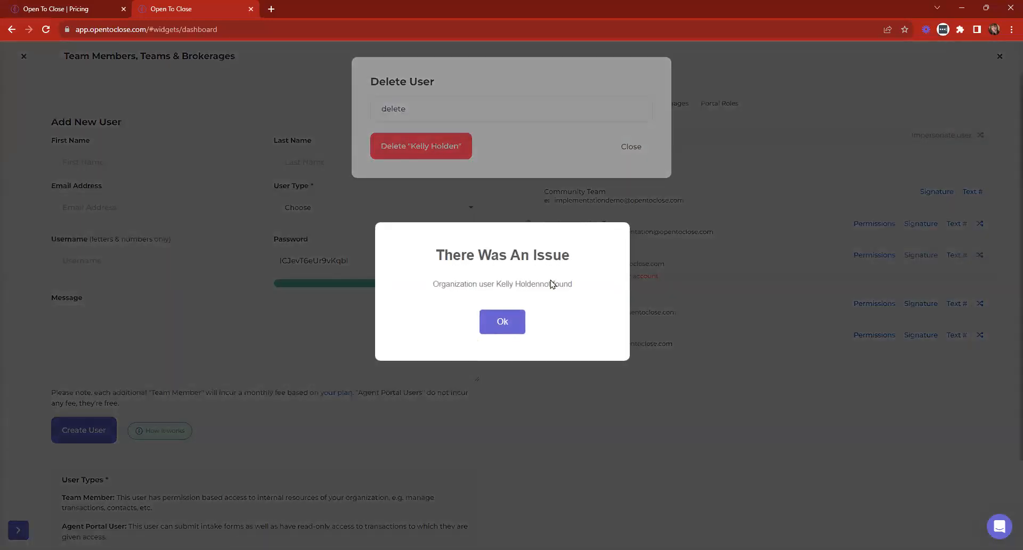
click(511, 322)
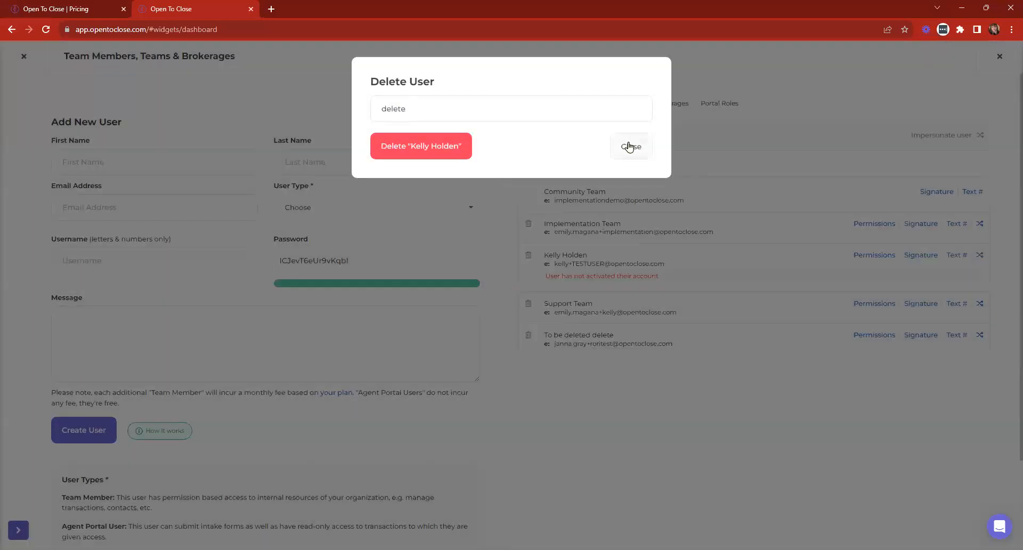
click(629, 146)
click(595, 103)
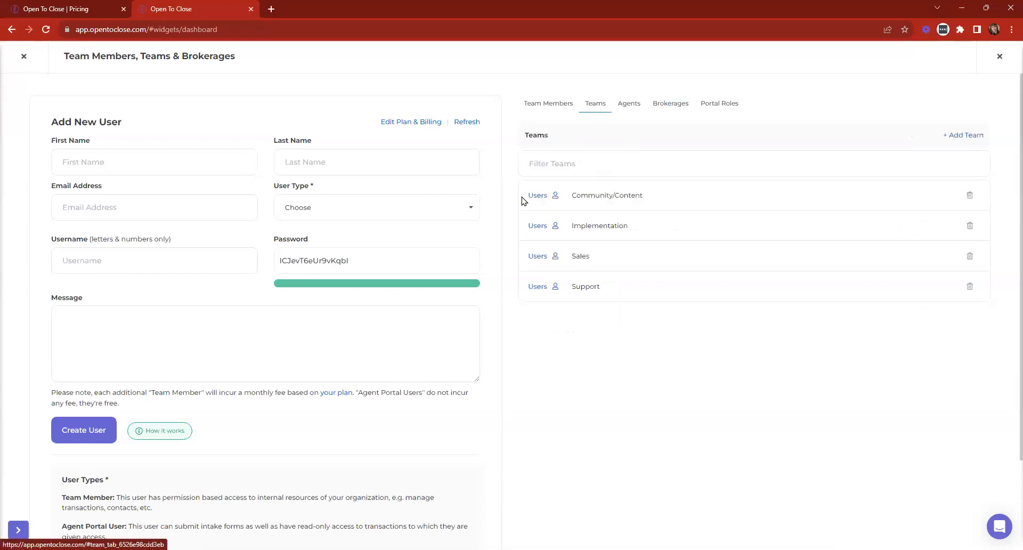
click(543, 195)
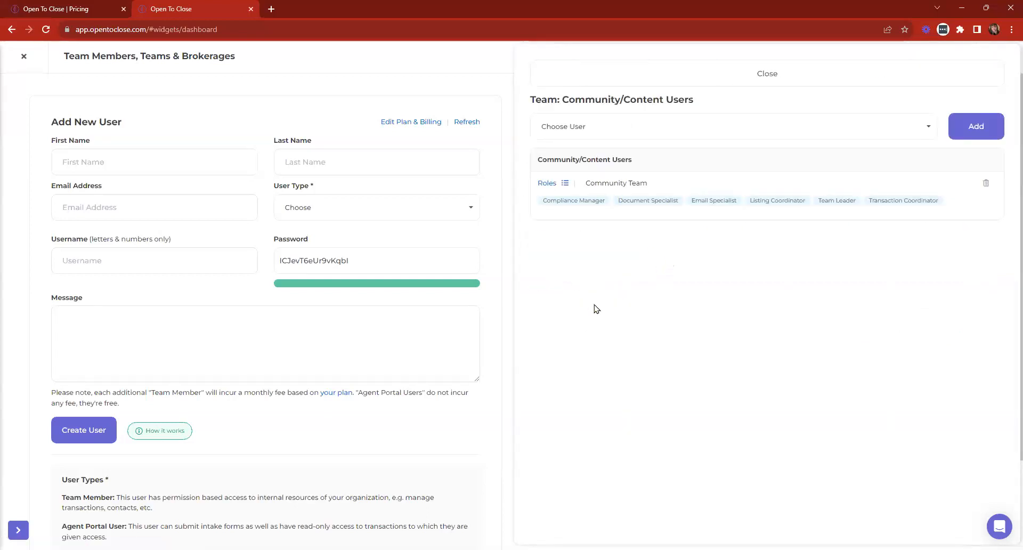
- Check the Implementation team's users, then start deleting the To be deleted delete member
click(591, 73)
click(537, 225)
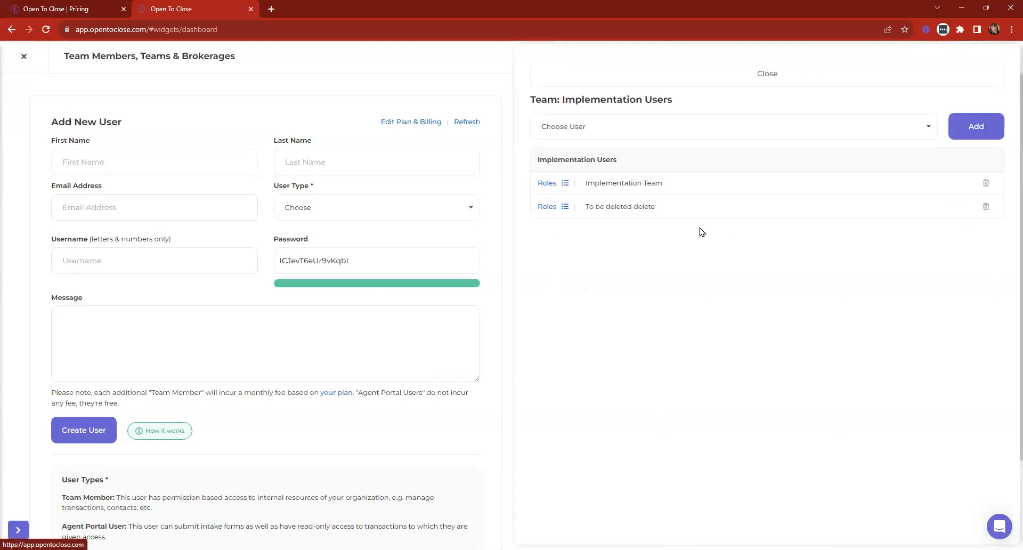
click(626, 83)
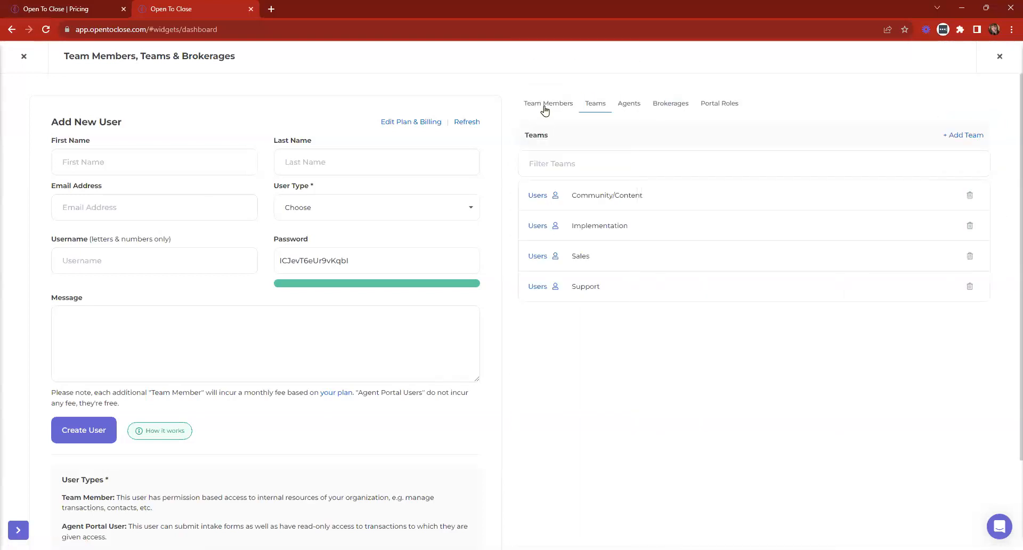
click(544, 104)
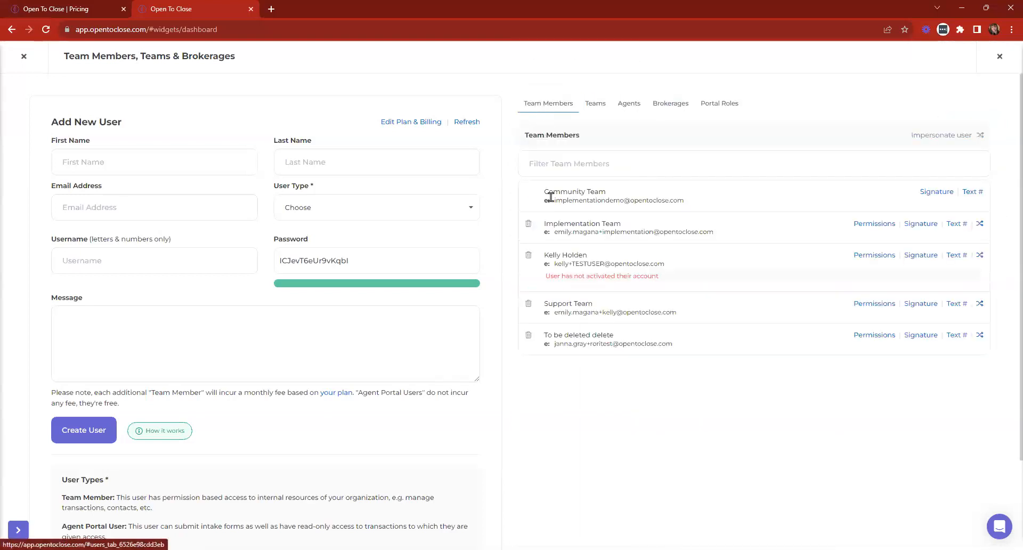
click(23, 58)
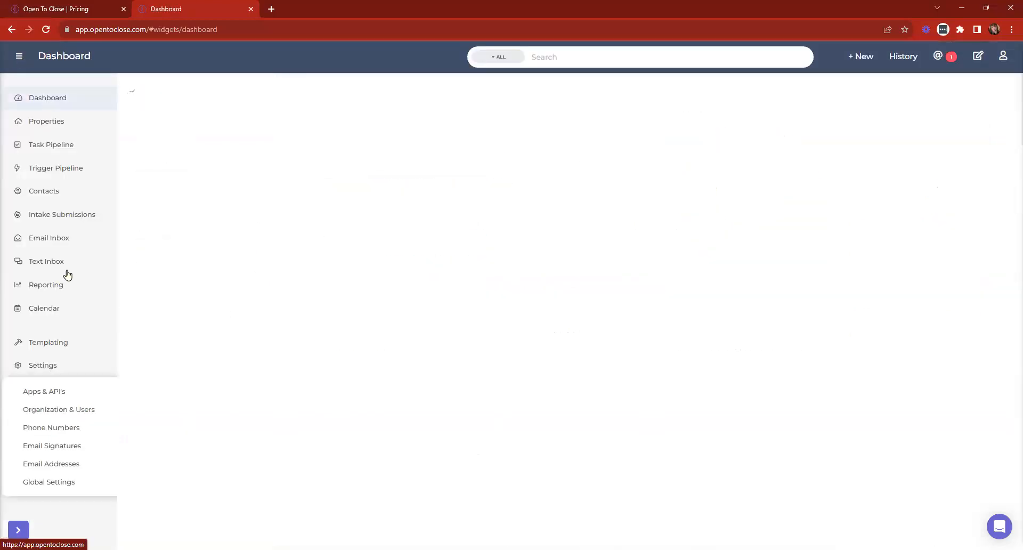
click(71, 415)
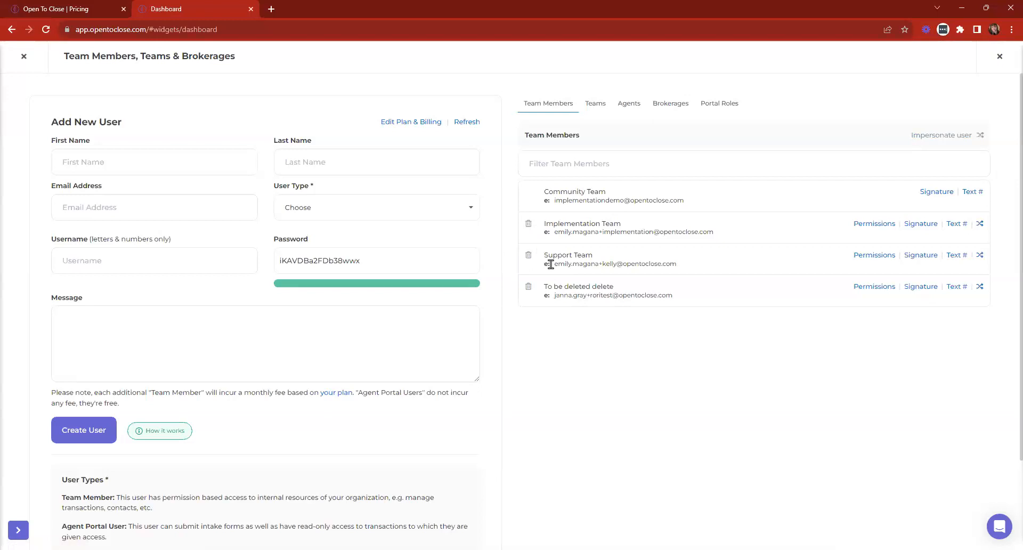
click(528, 289)
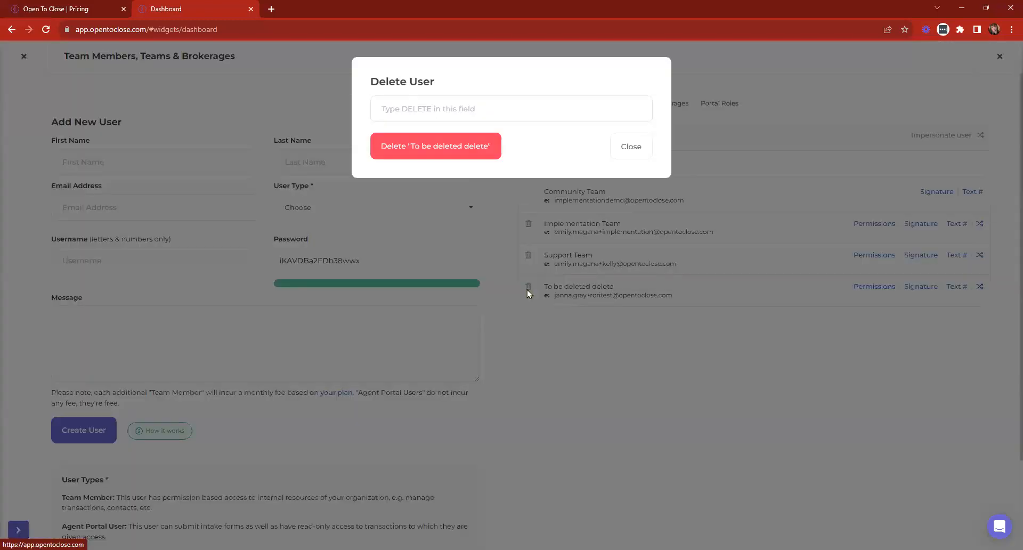
- Submit deletion of To be deleted delete with 'delete', then remove them from Implementation
click(428, 106)
text(delete)
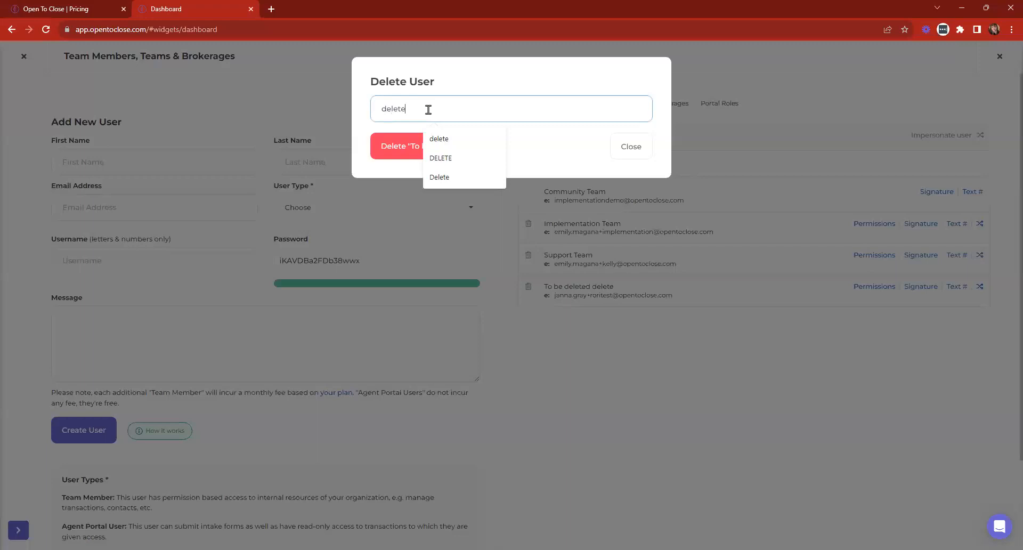
click(401, 146)
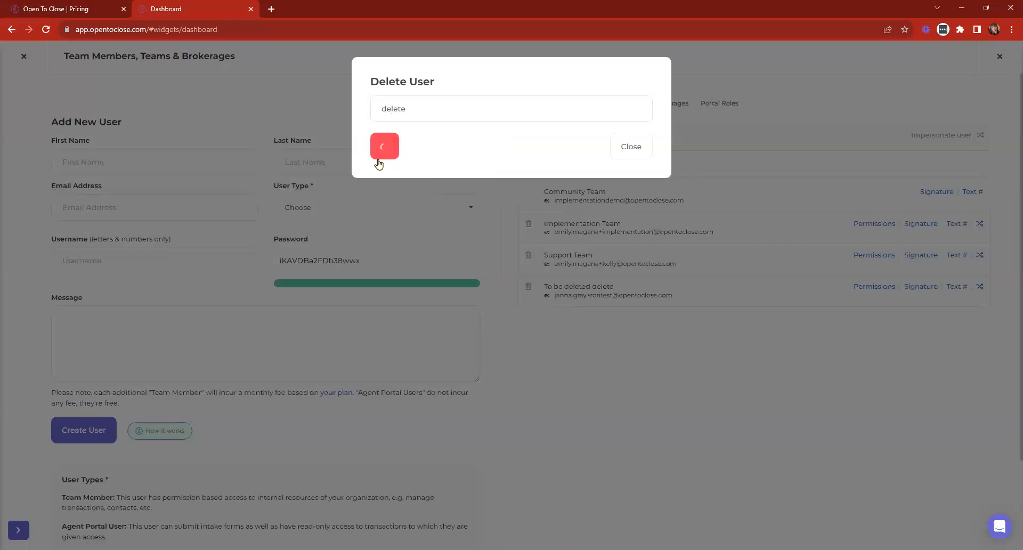
click(629, 150)
click(594, 104)
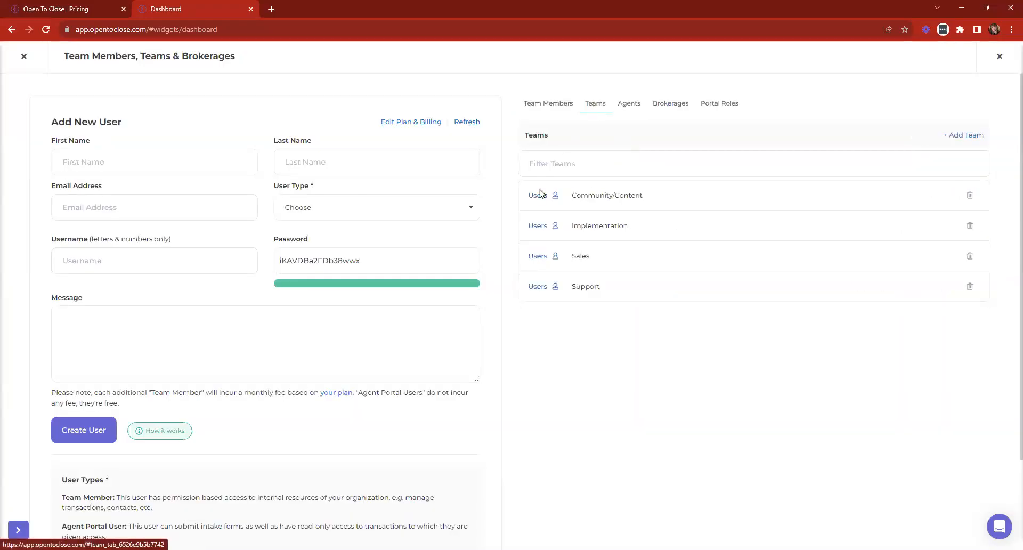
click(541, 225)
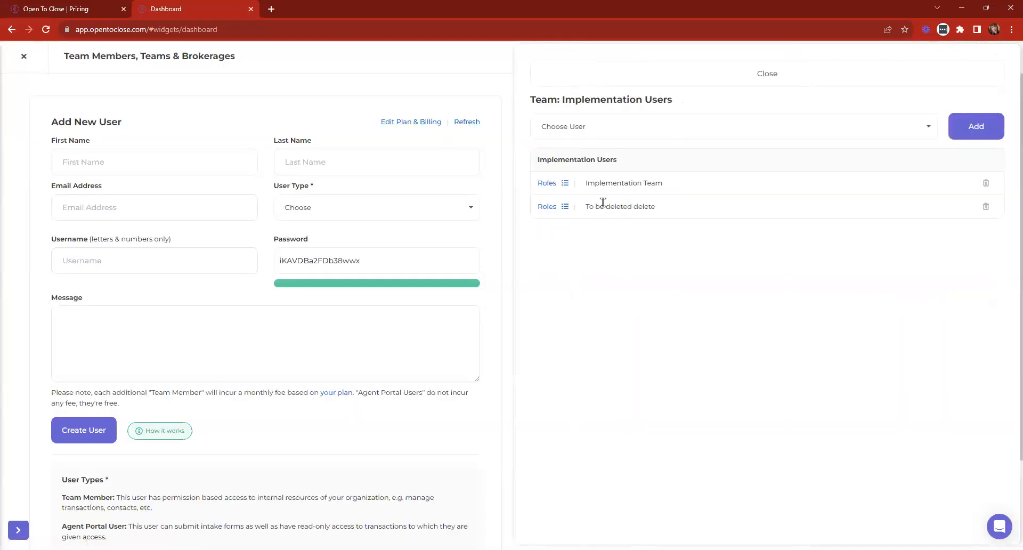
click(986, 207)
- Reassign intake forms and properties to Implementation's Implementation Team user and confirm removal
click(341, 156)
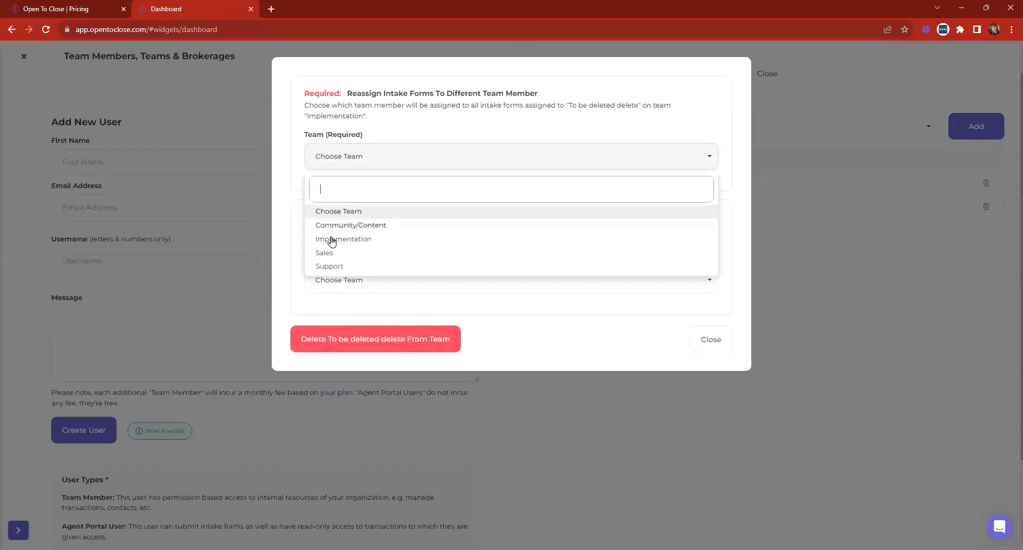
click(341, 238)
click(359, 208)
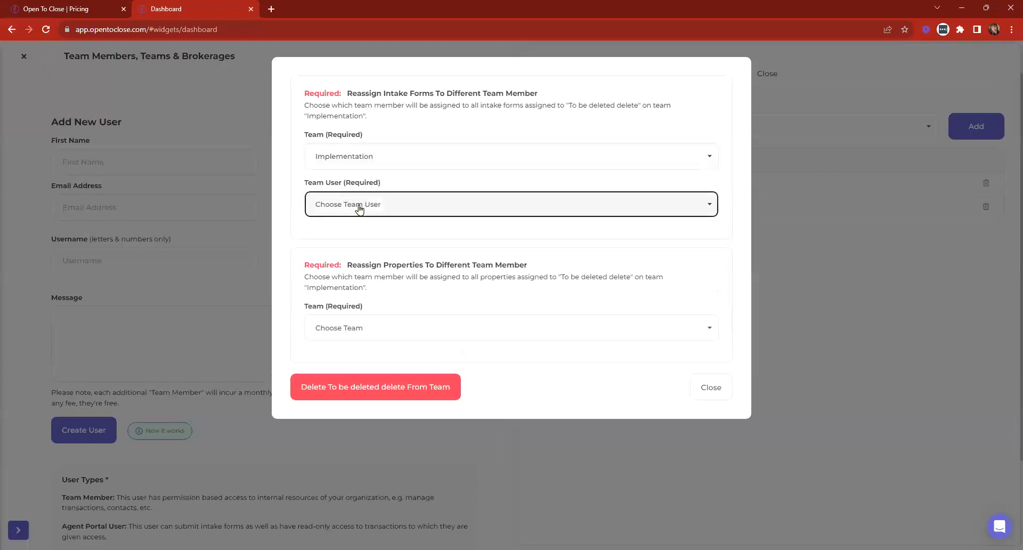
click(347, 273)
click(360, 330)
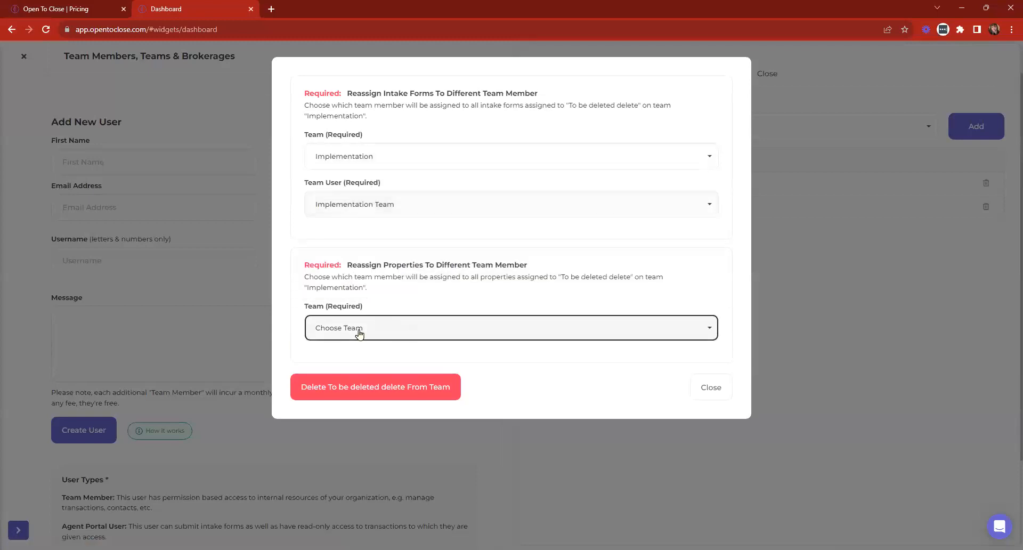
click(343, 410)
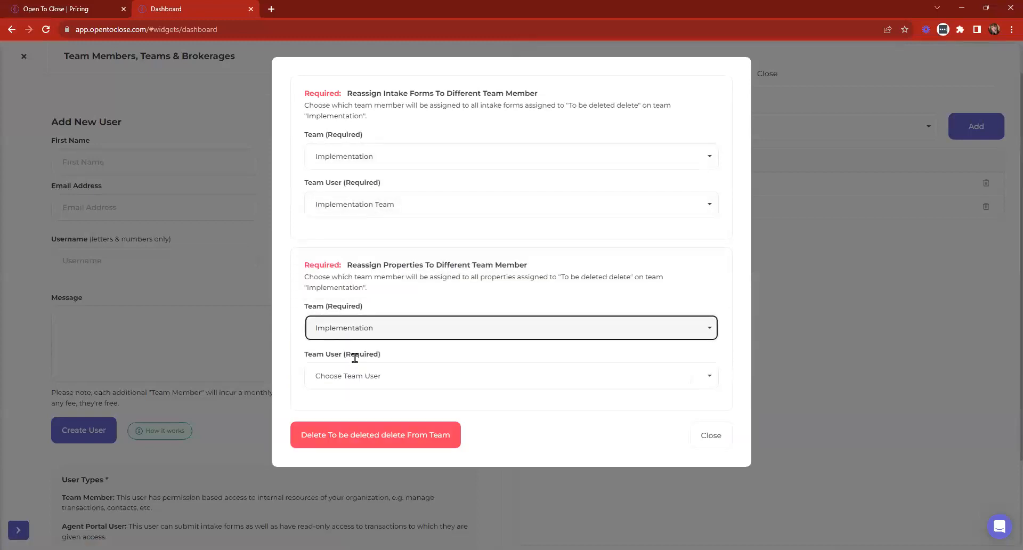
click(347, 380)
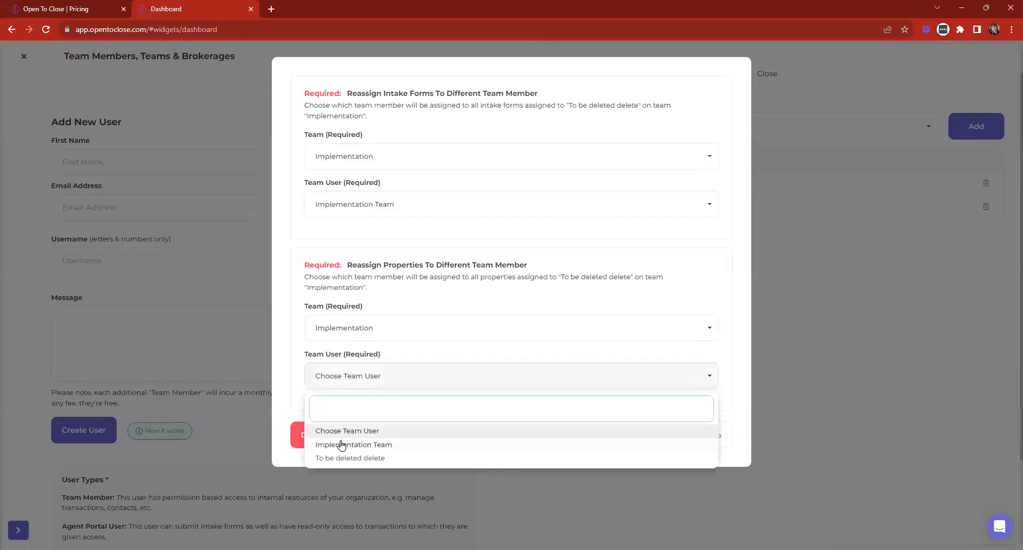
click(342, 445)
drag(344, 105, 575, 94)
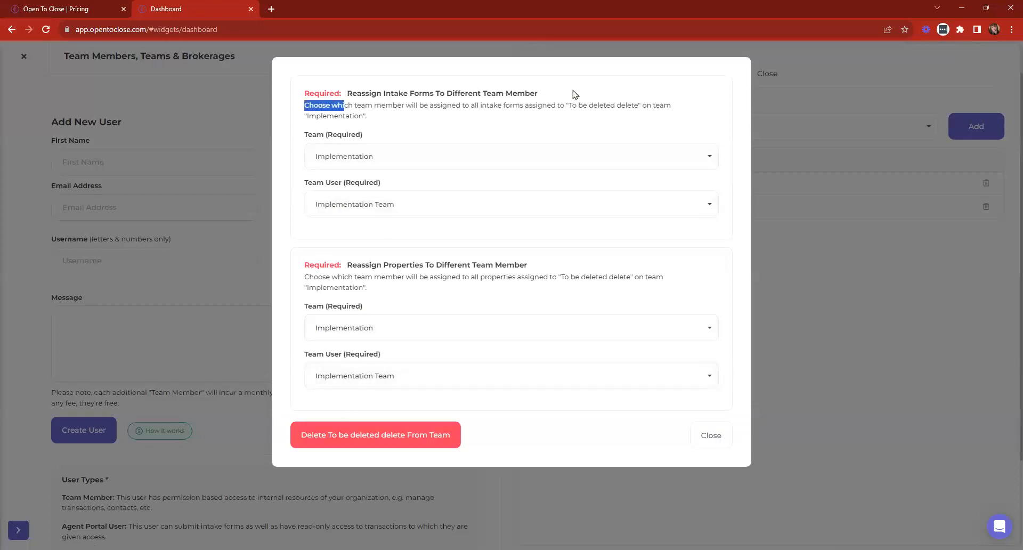
click(404, 134)
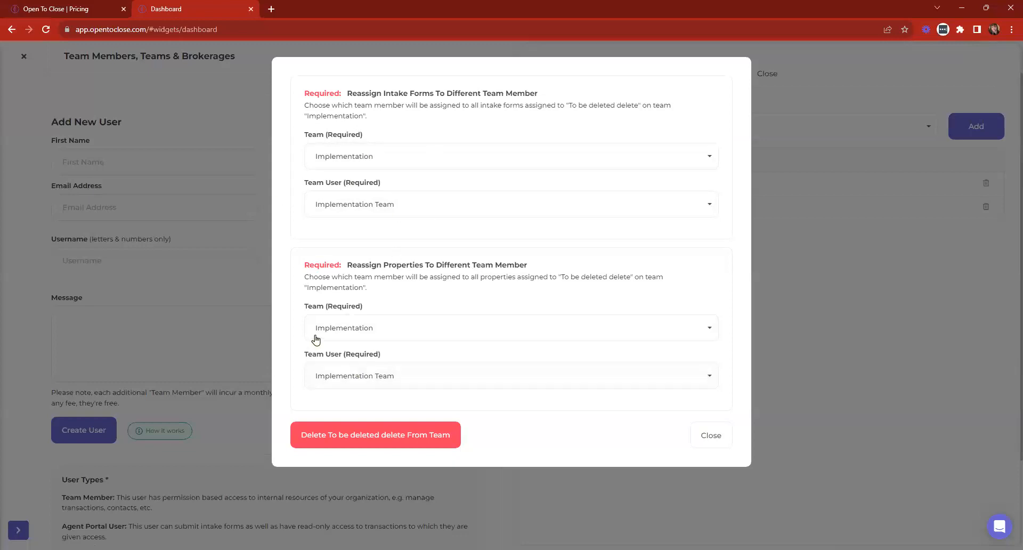
click(403, 444)
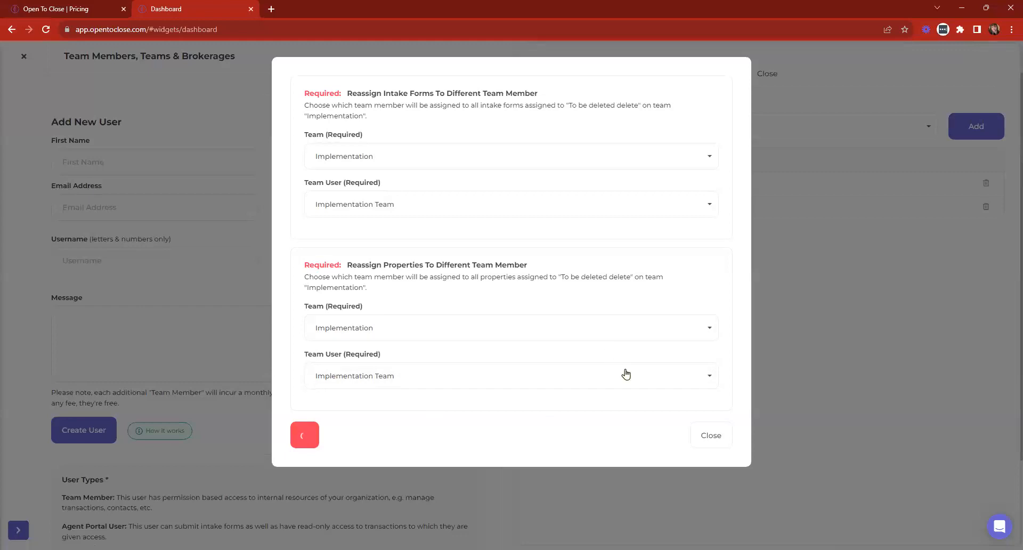
- Review the To be deleted delete member's permissions, all unchecked, on the Team Members tab
click(727, 437)
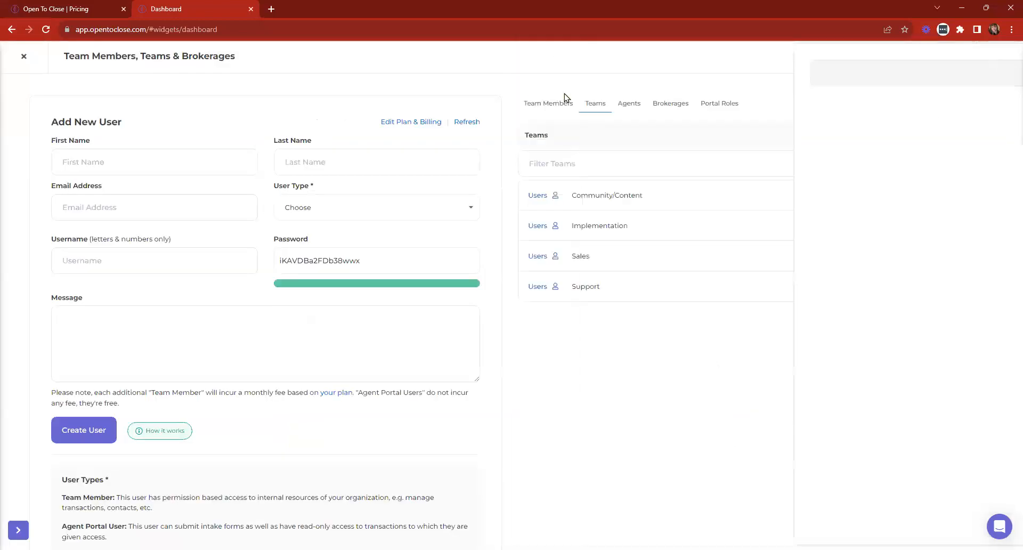
click(544, 104)
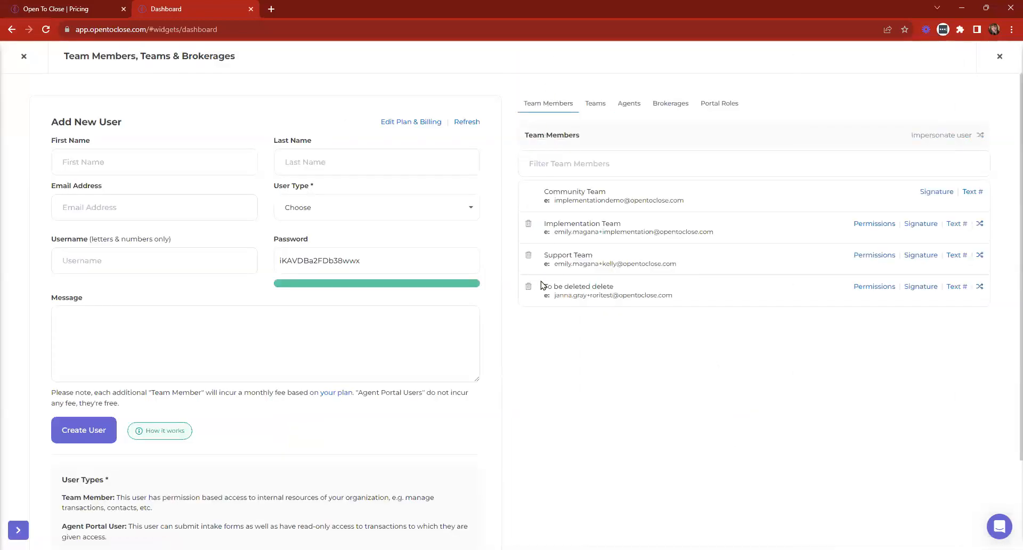
click(866, 288)
scroll(943, 237, down, 20)
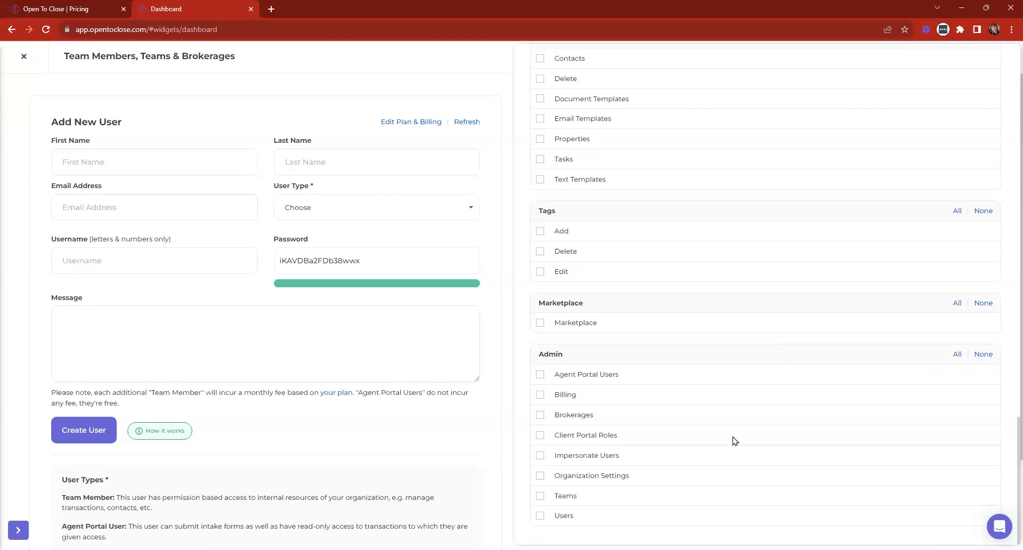
scroll(726, 429, up, 5)
scroll(726, 429, up, 12)
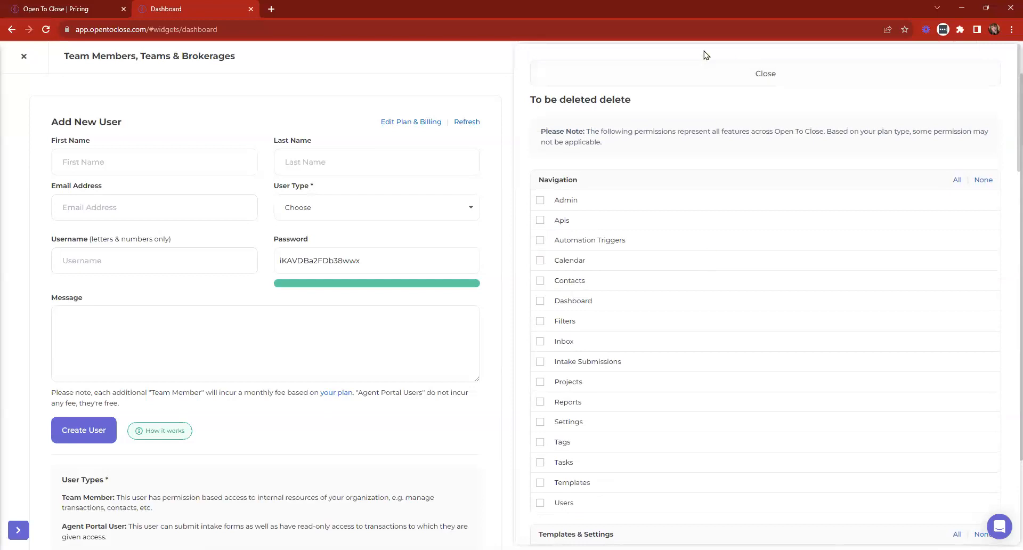
click(702, 70)
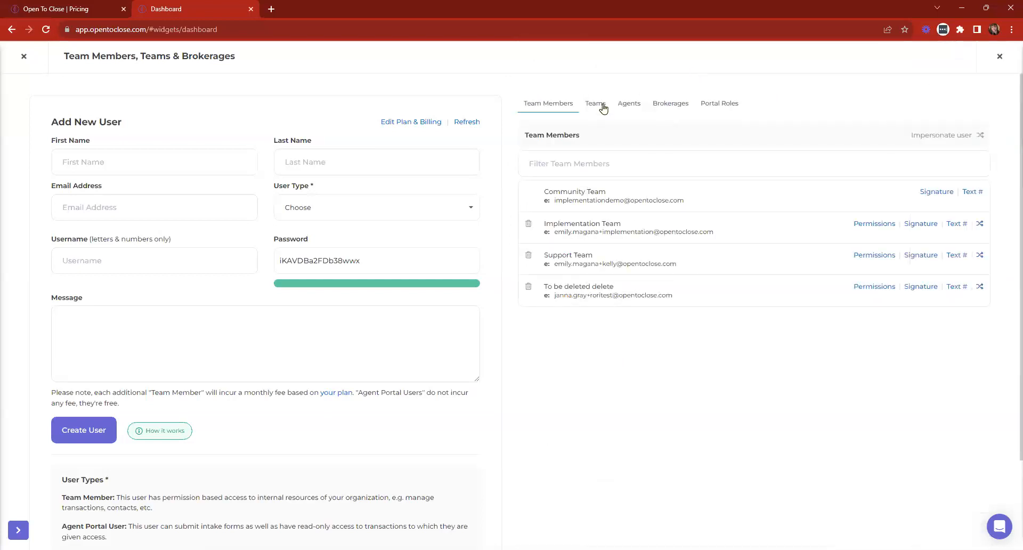
- Cancel deleting To be deleted delete, recheck their permissions, and toggle the support chat
click(528, 286)
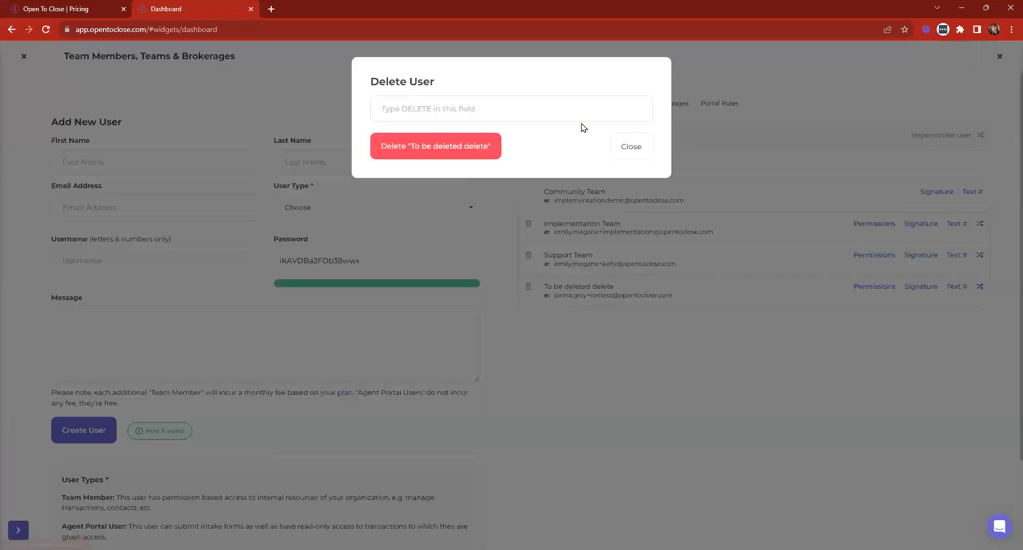
click(630, 148)
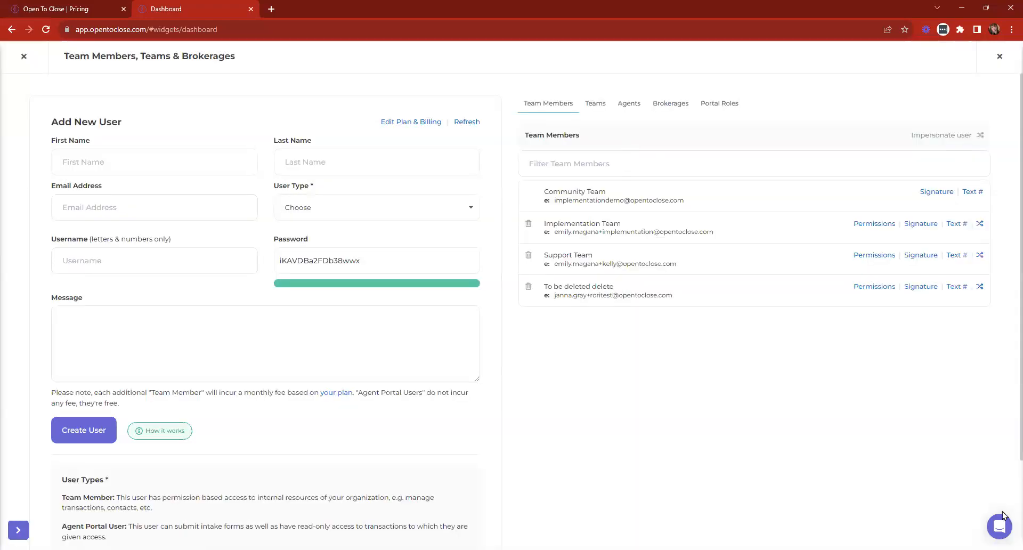
click(884, 288)
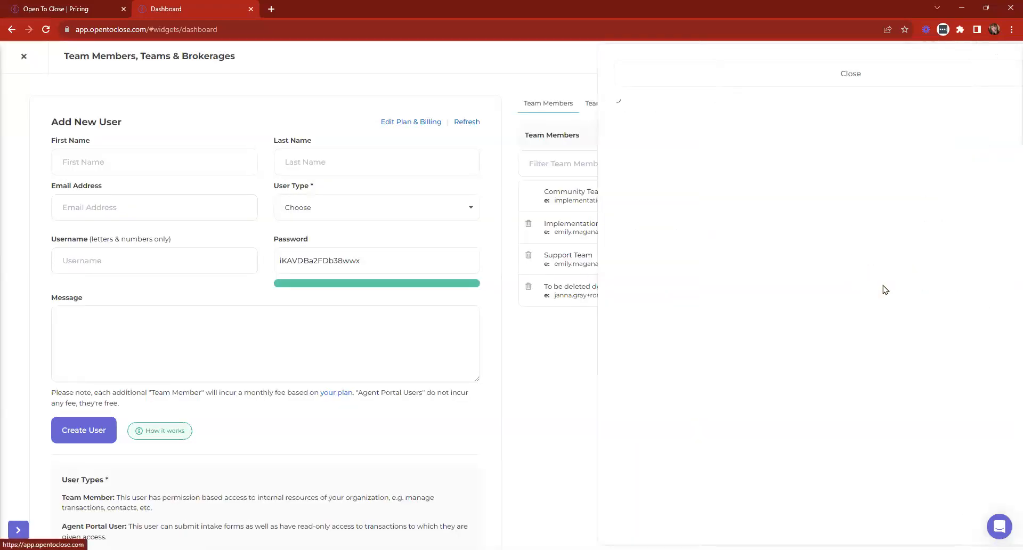
click(706, 85)
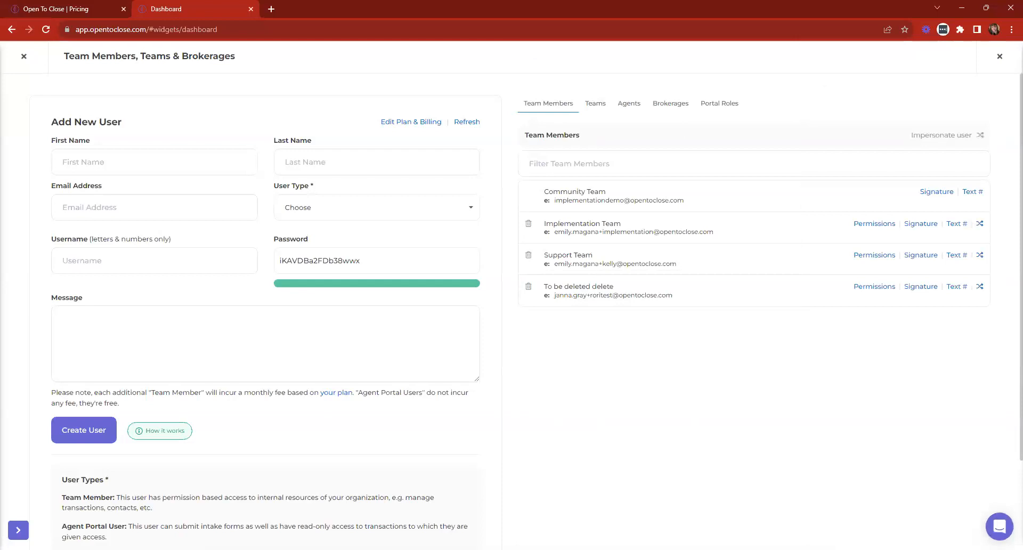
click(1000, 526)
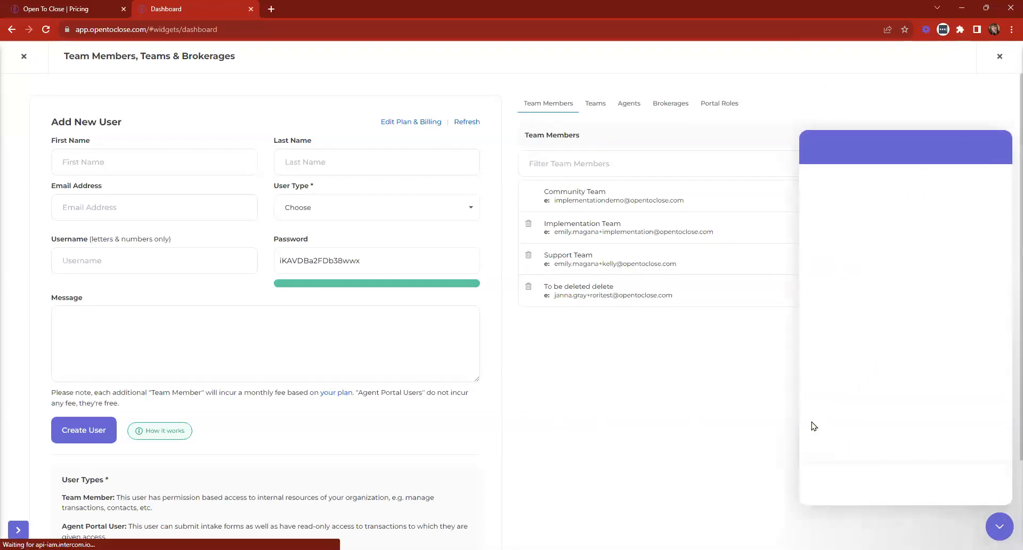
click(999, 526)
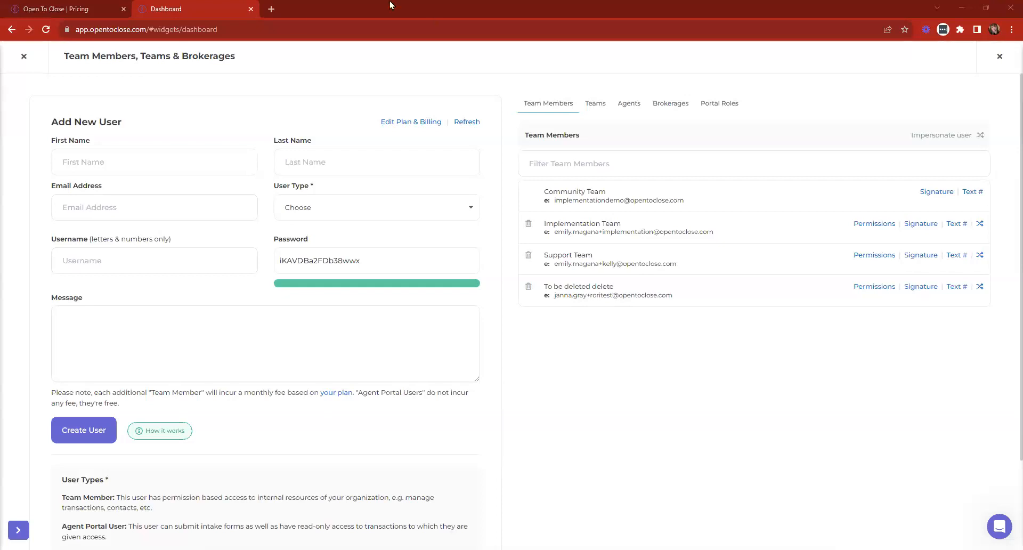
- Open the 'How To Set Up a Gmail Alias?' support article in a new tab and scroll through it
click(271, 9)
text(https://intercom.help/open-to-close/en/articles/5783801-how-to-set-up-a-gmail-alias)
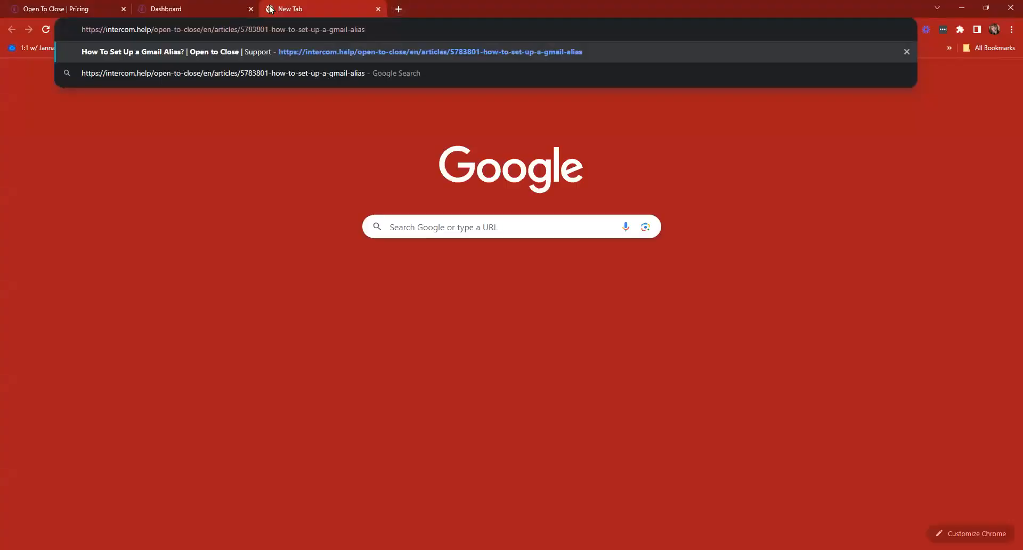
key(Return)
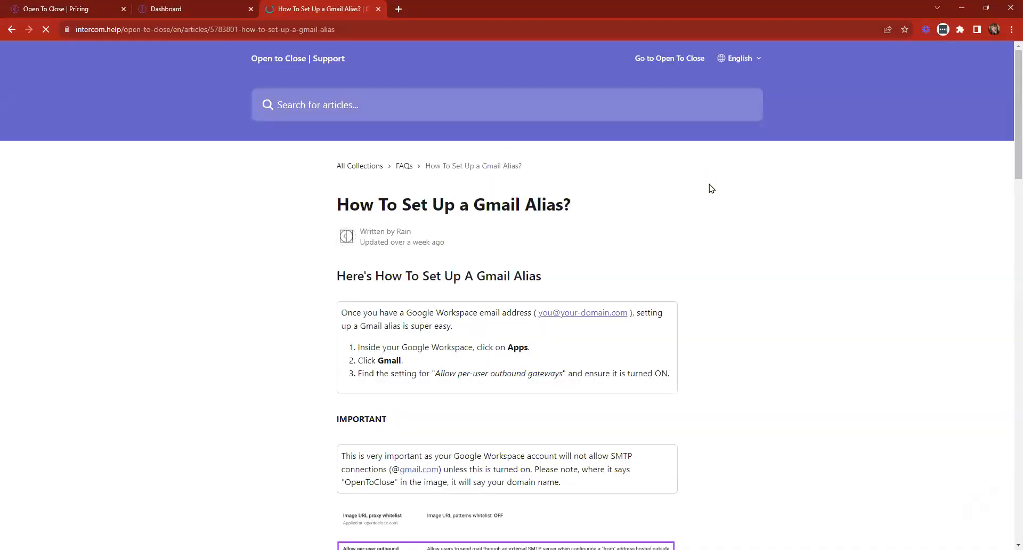
scroll(723, 202, down, 2)
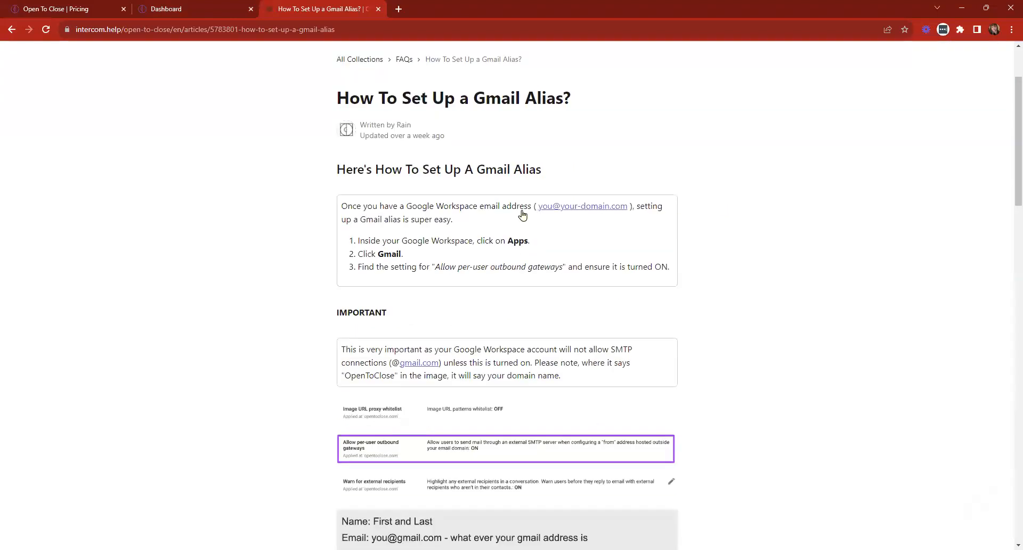
scroll(783, 226, down, 4)
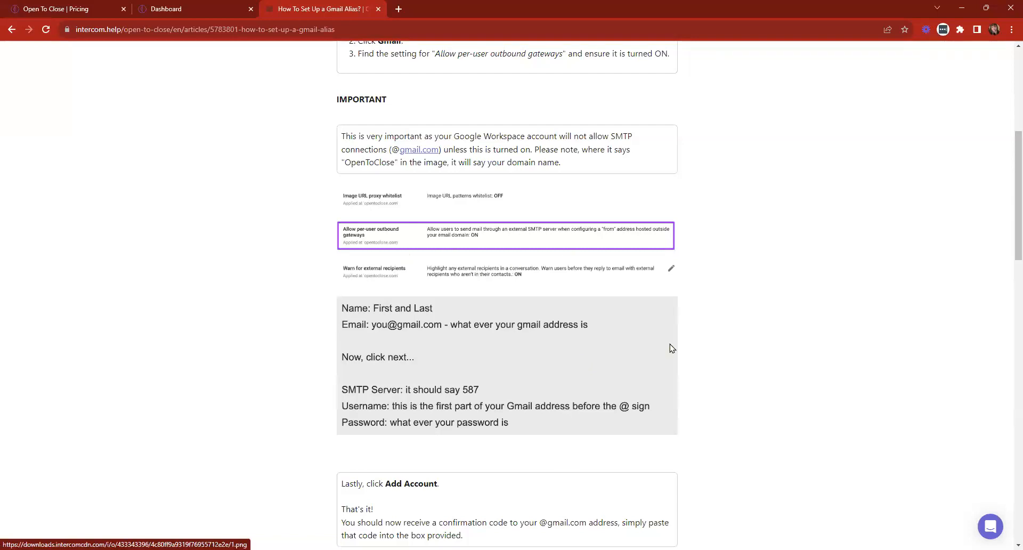
scroll(672, 348, down, 2)
scroll(621, 245, down, 6)
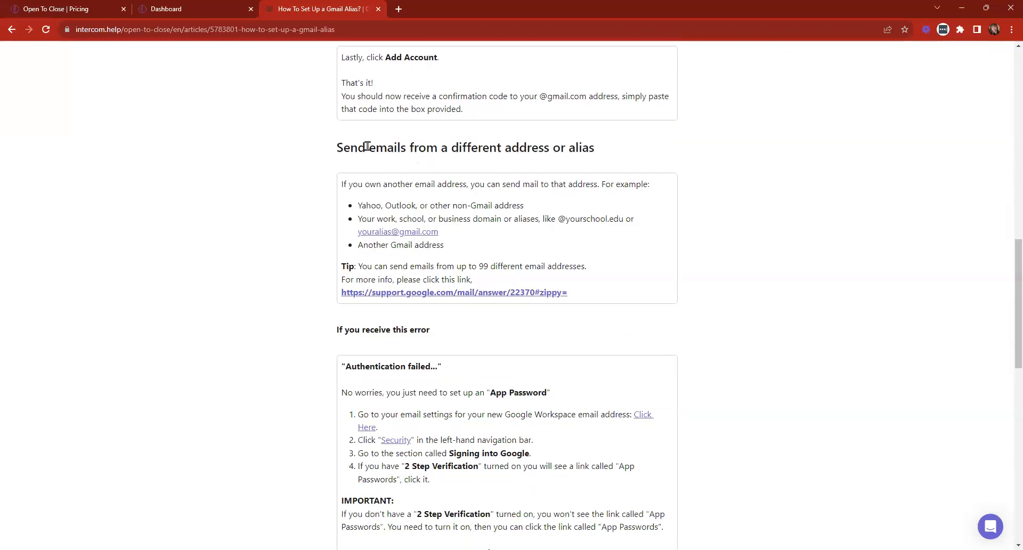
- Highlight the send-from-another-address heading and alias examples, then return to the Team Members tab
drag(328, 150, 622, 160)
click(622, 160)
drag(359, 205, 575, 209)
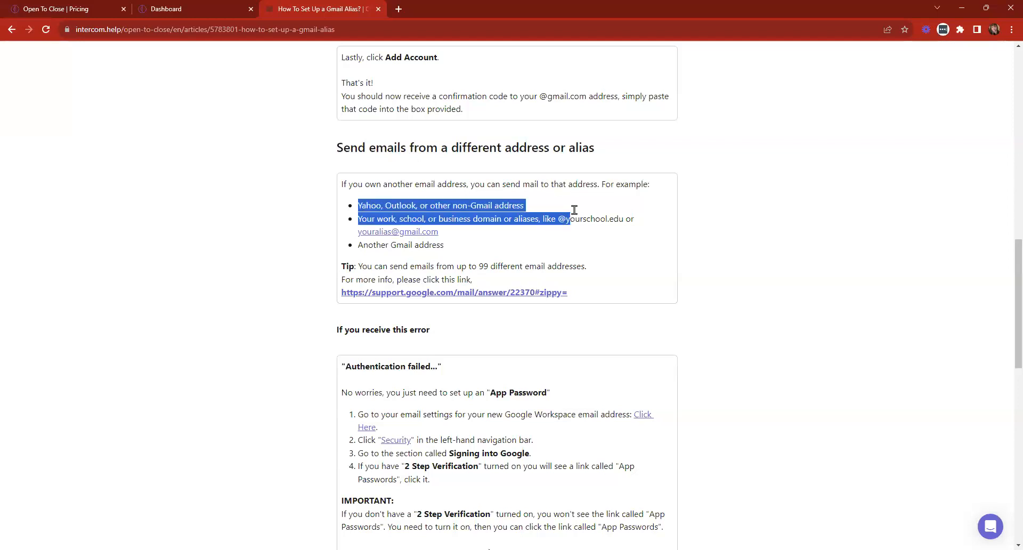
scroll(581, 216, down, 3)
click(634, 181)
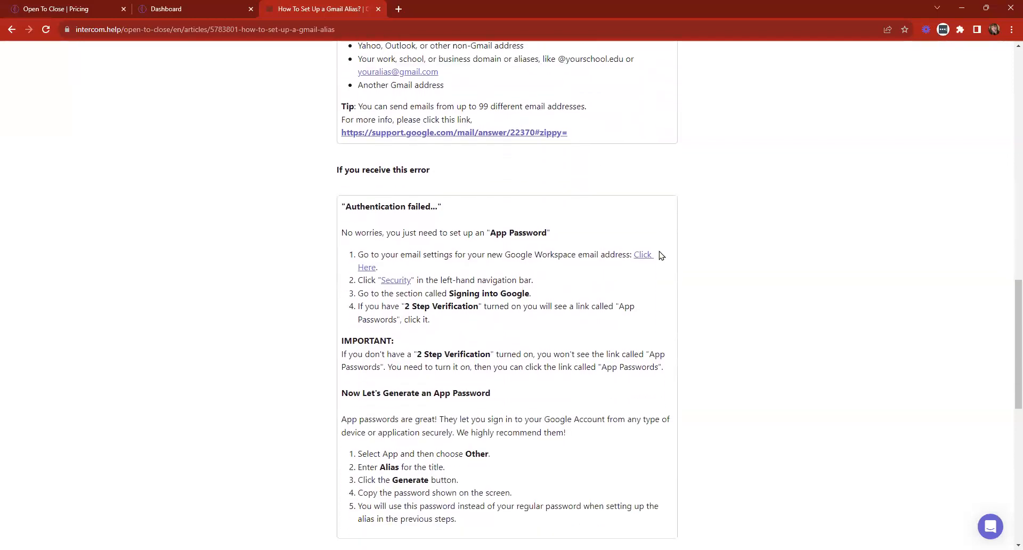
scroll(659, 255, down, 1)
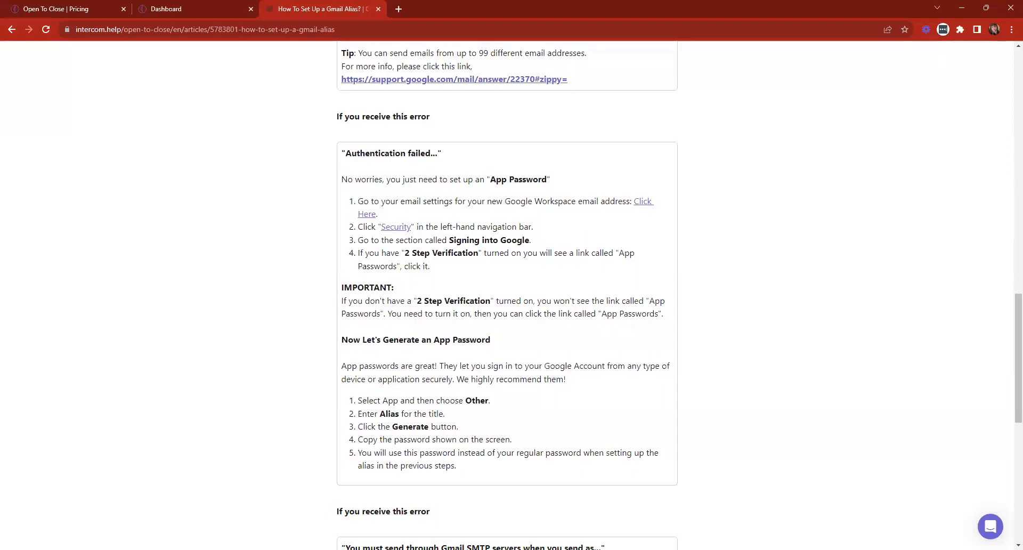
scroll(530, 251, down, 7)
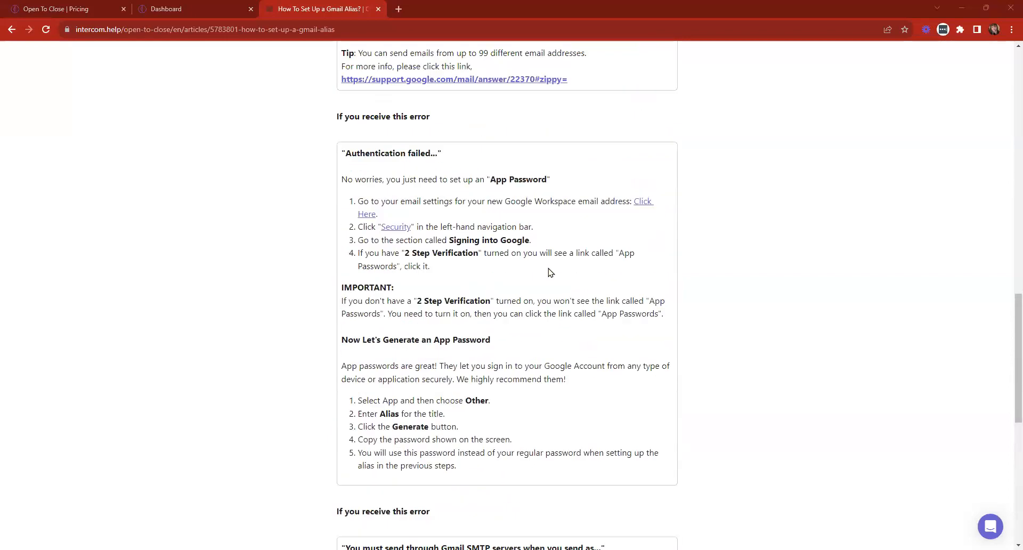
scroll(550, 270, up, 8)
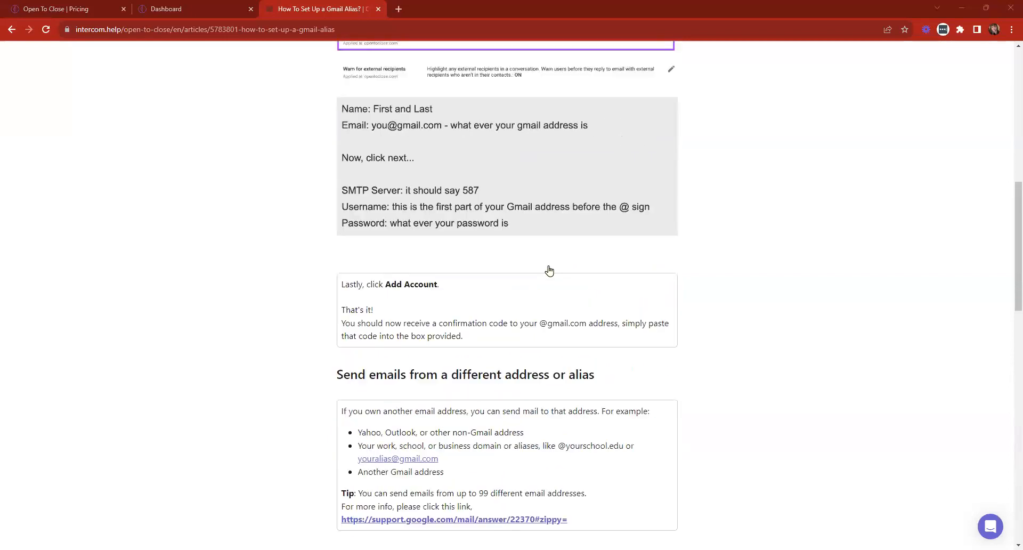
scroll(550, 270, up, 11)
click(180, 4)
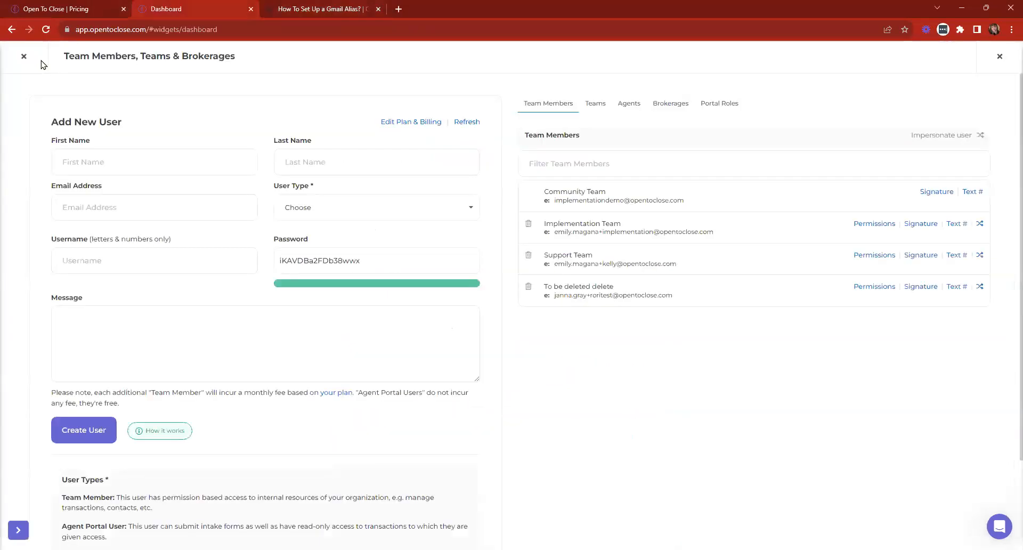
- Close Team Members, review Settings > Email Addresses, then close the Gmail alias article tab
click(24, 57)
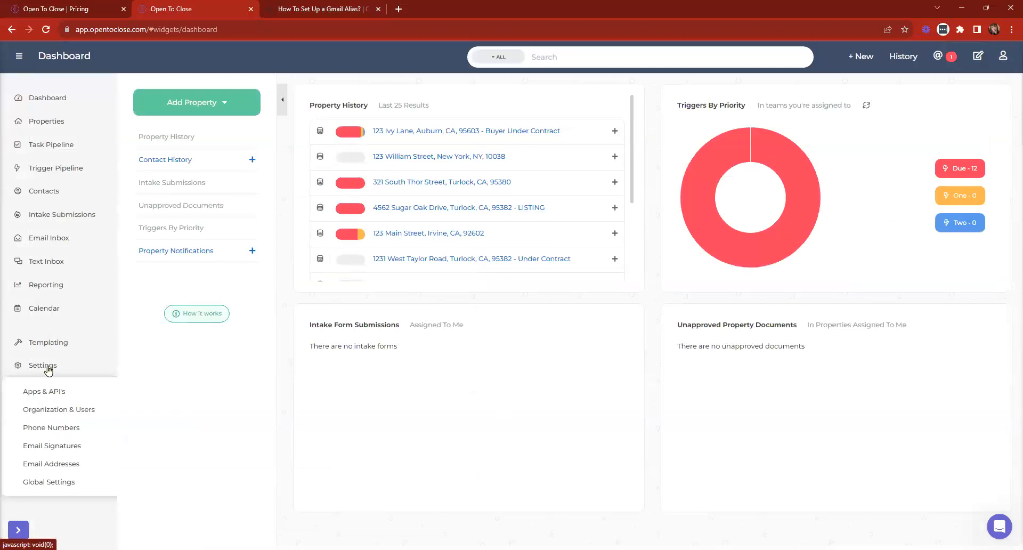
click(50, 464)
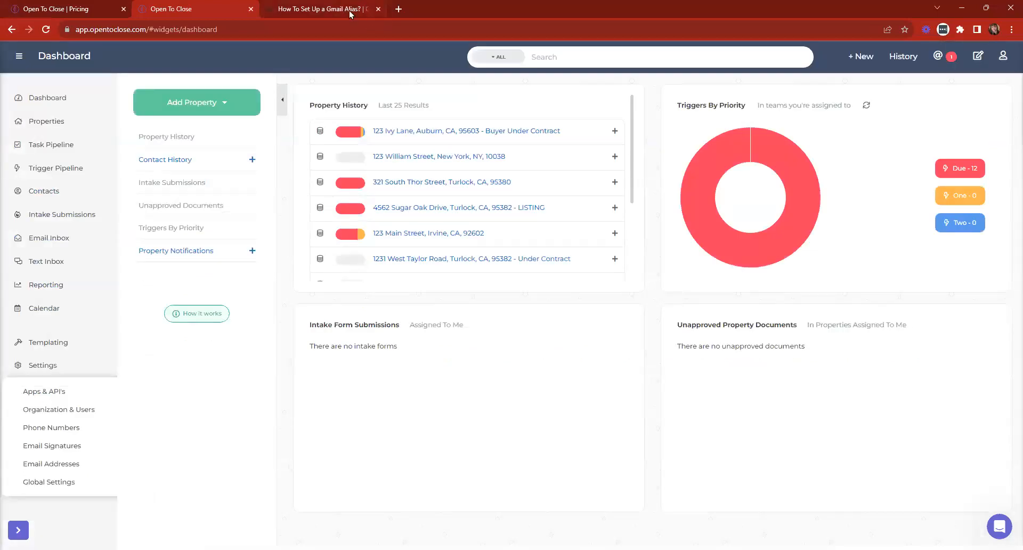
click(350, 10)
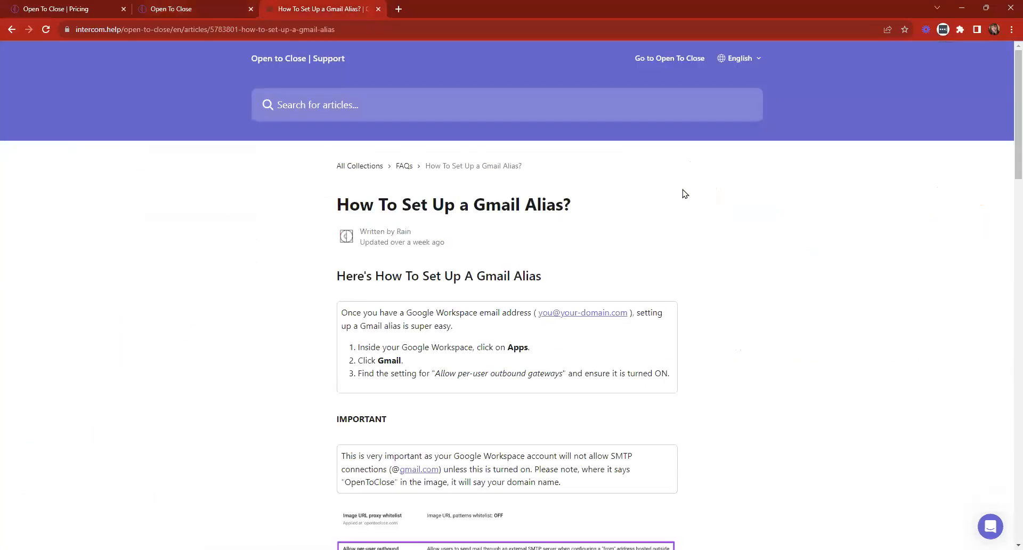
click(379, 9)
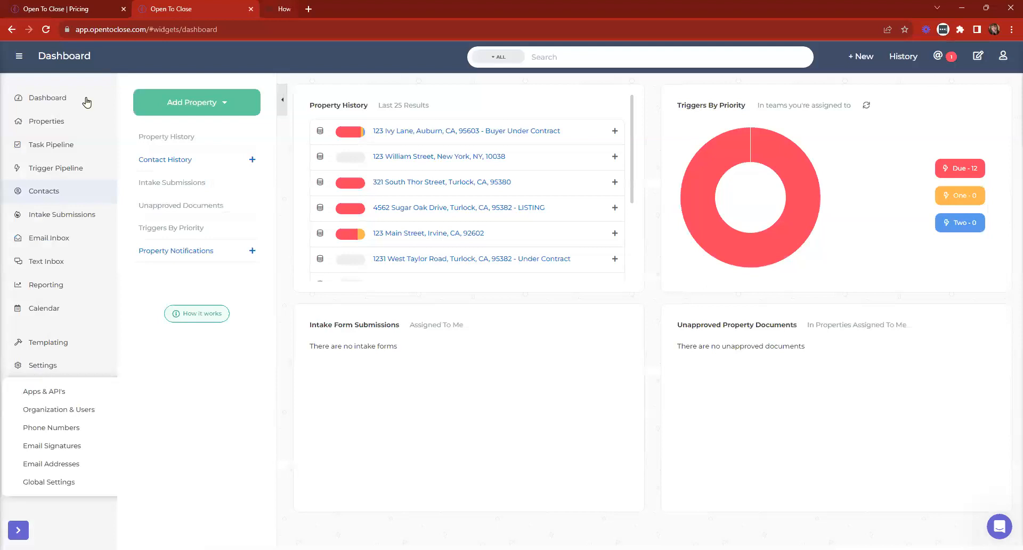
- Go back to the Dashboard and open the profile account menu at top right
click(87, 102)
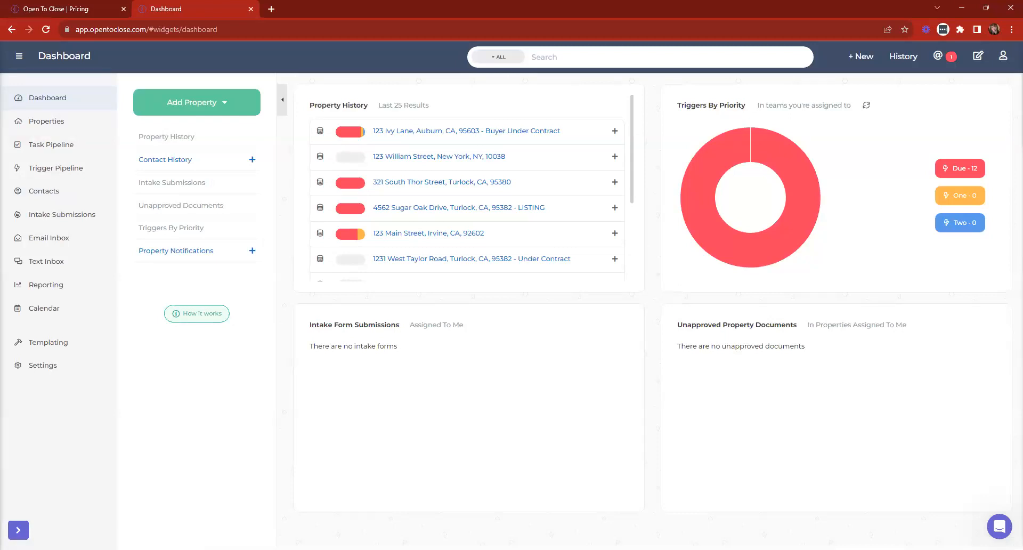
click(1004, 57)
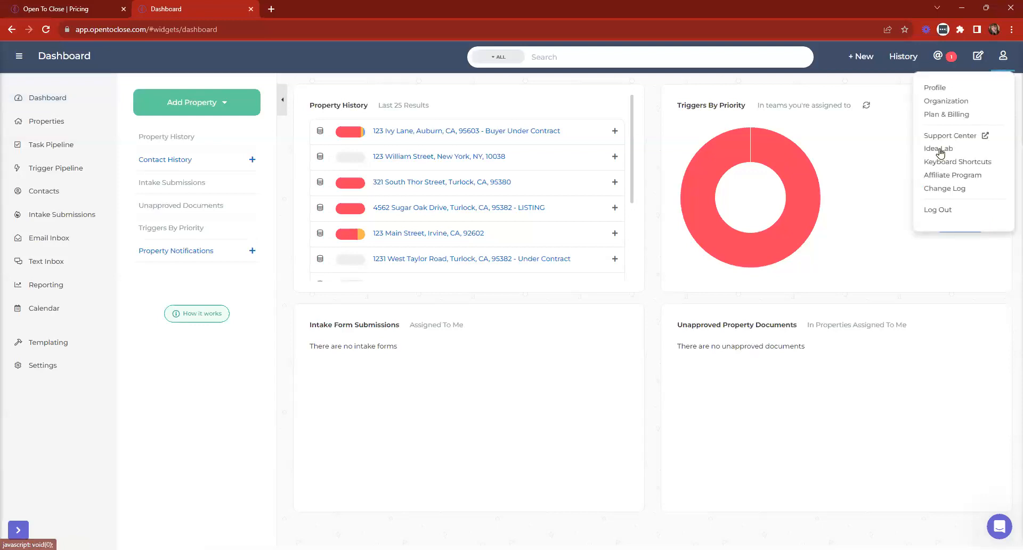
- Open the Change Log, highlight the Smart Block Validation Tool entry, then close the log
click(944, 190)
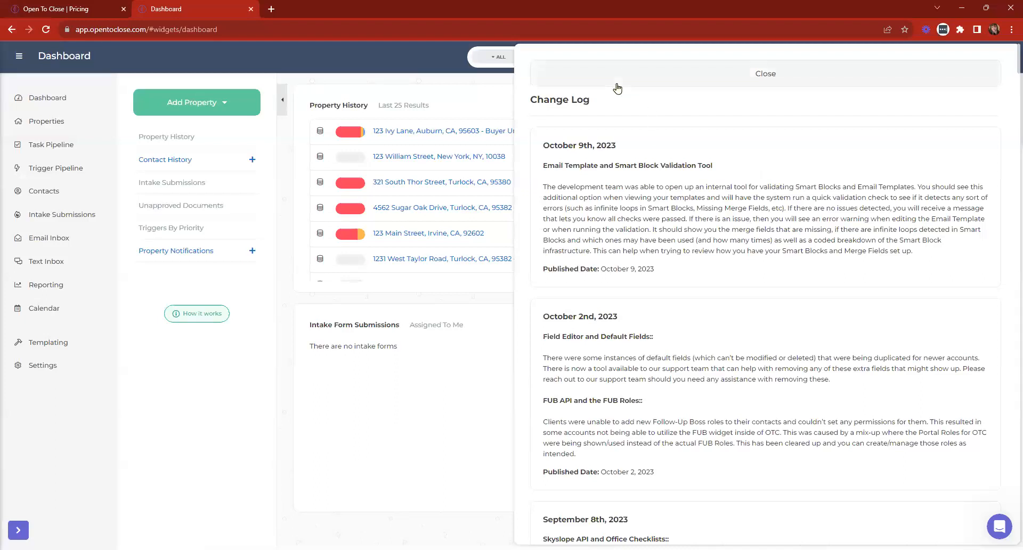
drag(612, 171, 749, 171)
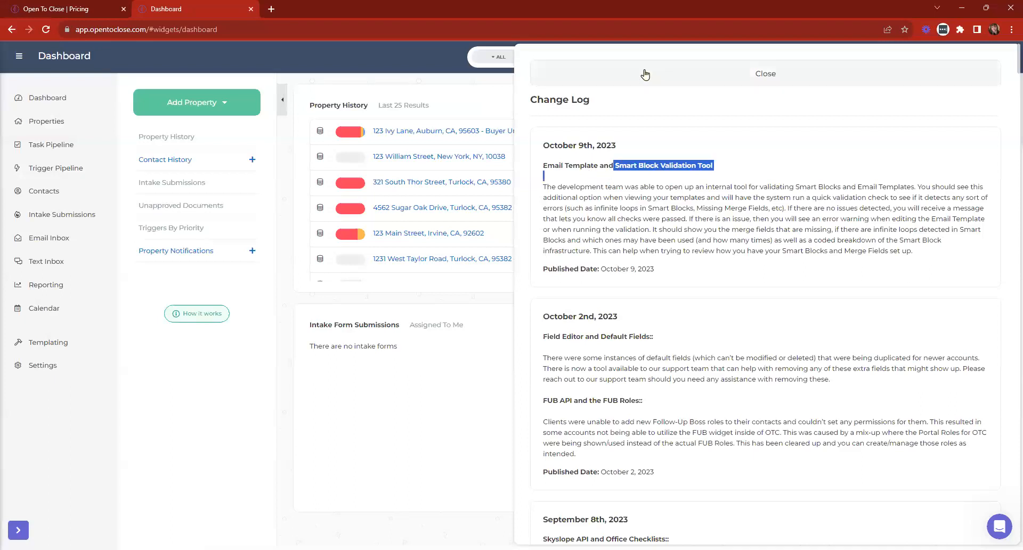
click(645, 75)
- Expand Templating and validate the TEST email template, dismissing the results
click(42, 347)
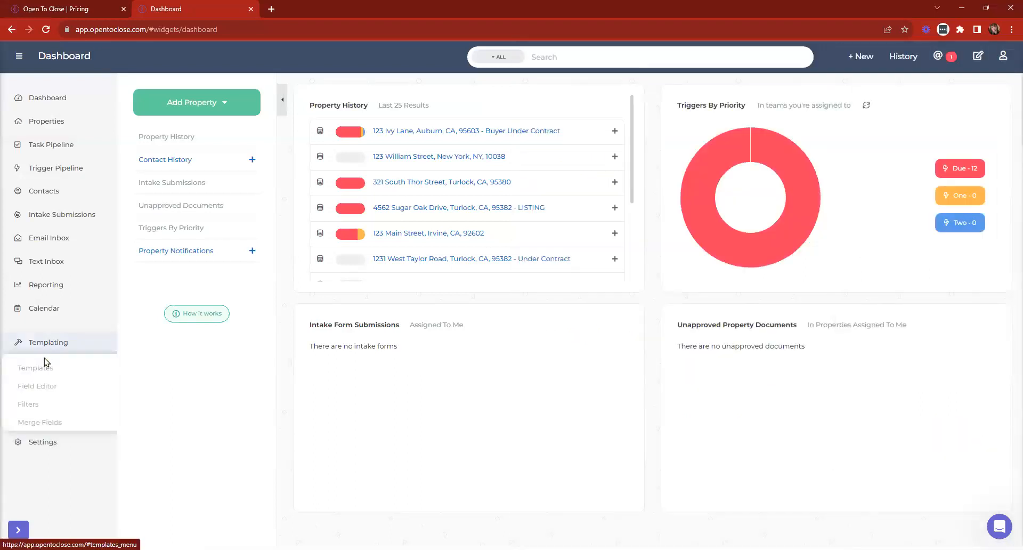
click(419, 284)
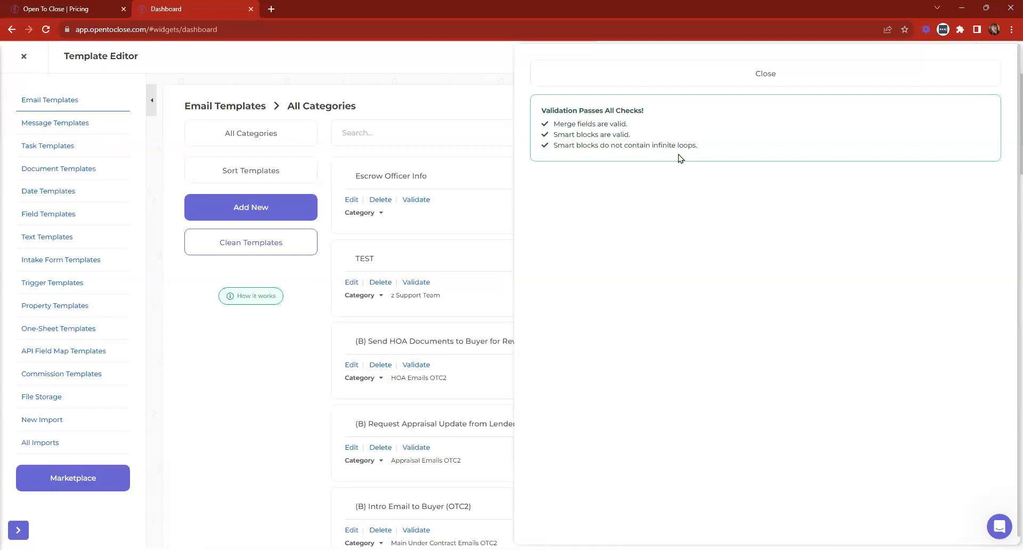
click(659, 83)
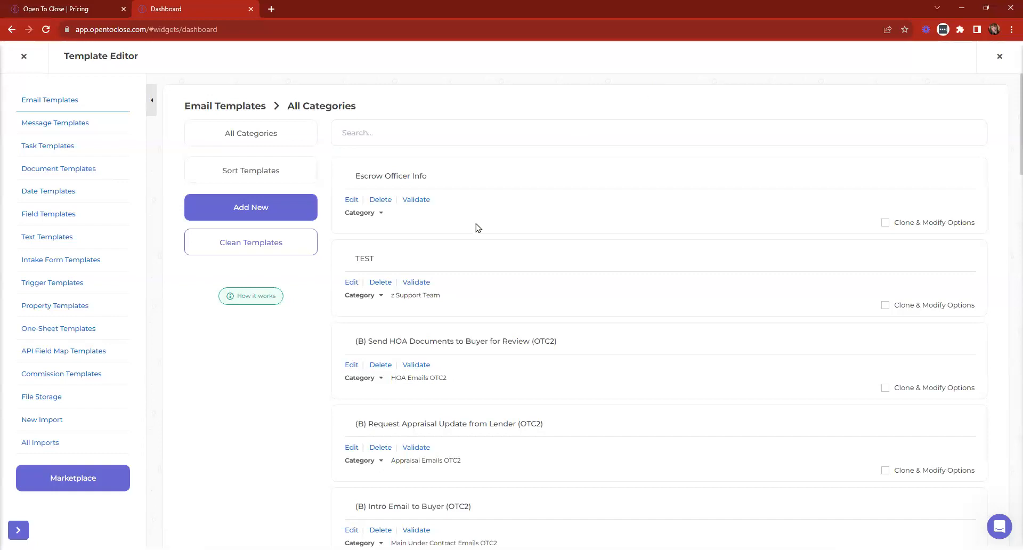
- Validate the (B) Intro Email to Buyer (OTC2) template, recheck TEST, and scroll back to Intro Email
scroll(475, 226, down, 8)
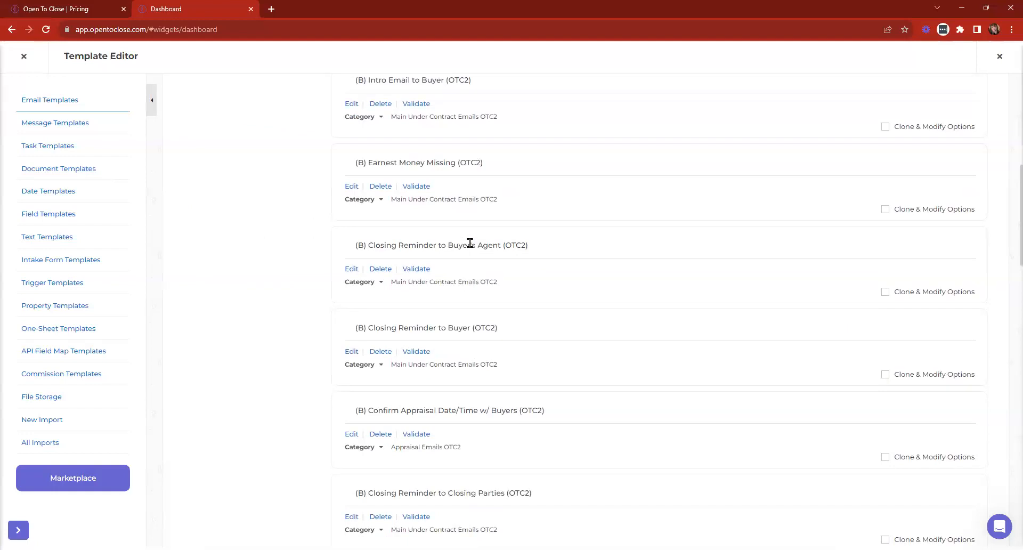
scroll(470, 241, up, 7)
scroll(470, 241, down, 1)
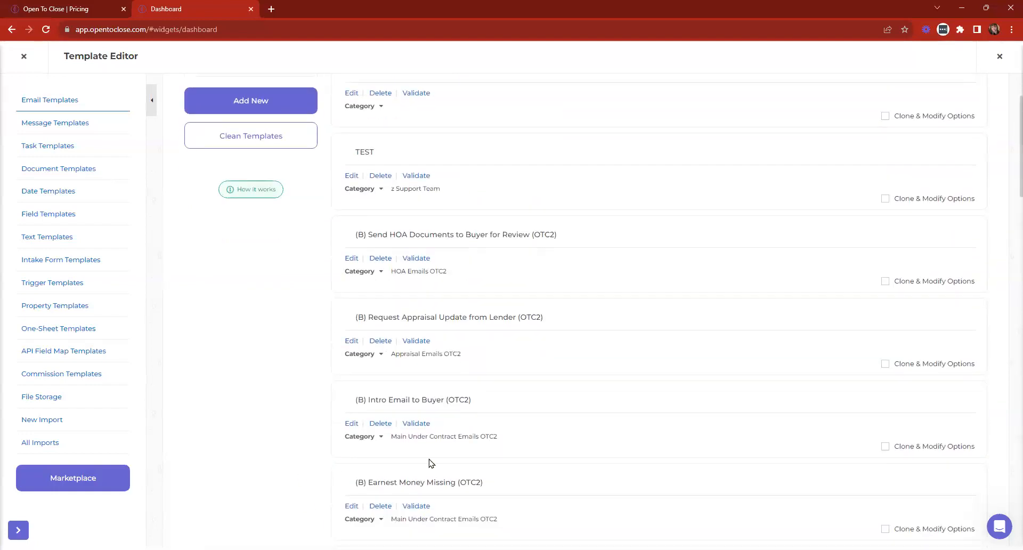
click(415, 424)
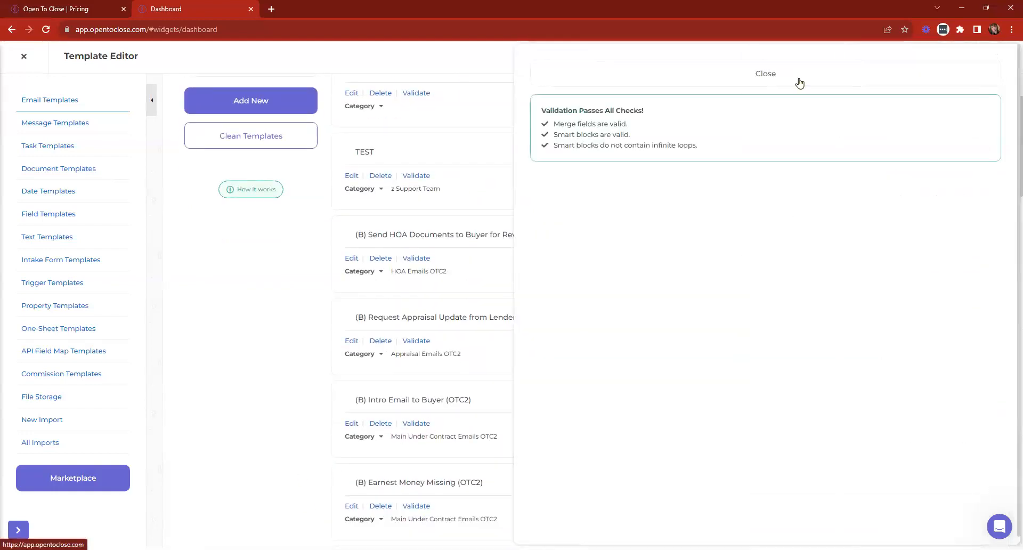
click(697, 79)
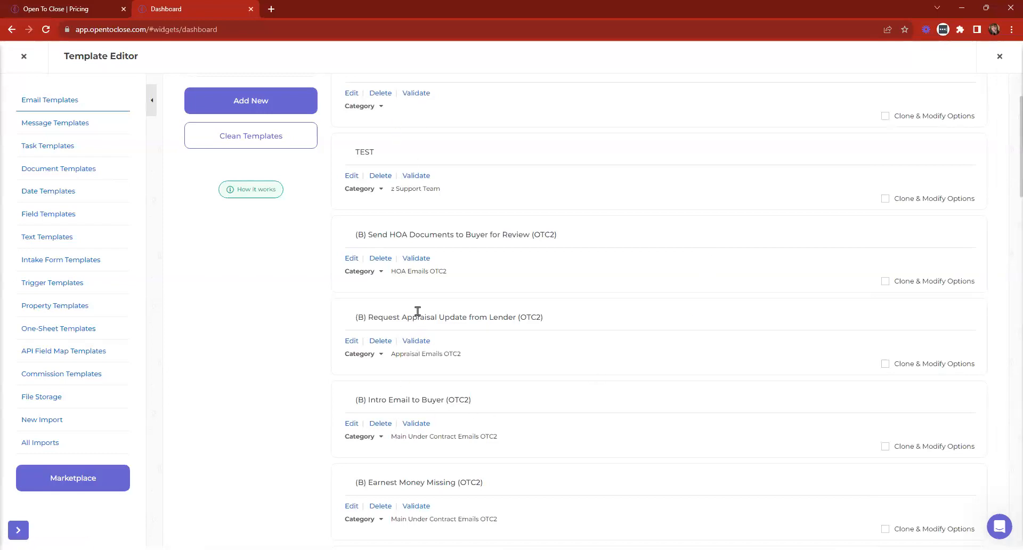
scroll(418, 311, up, 2)
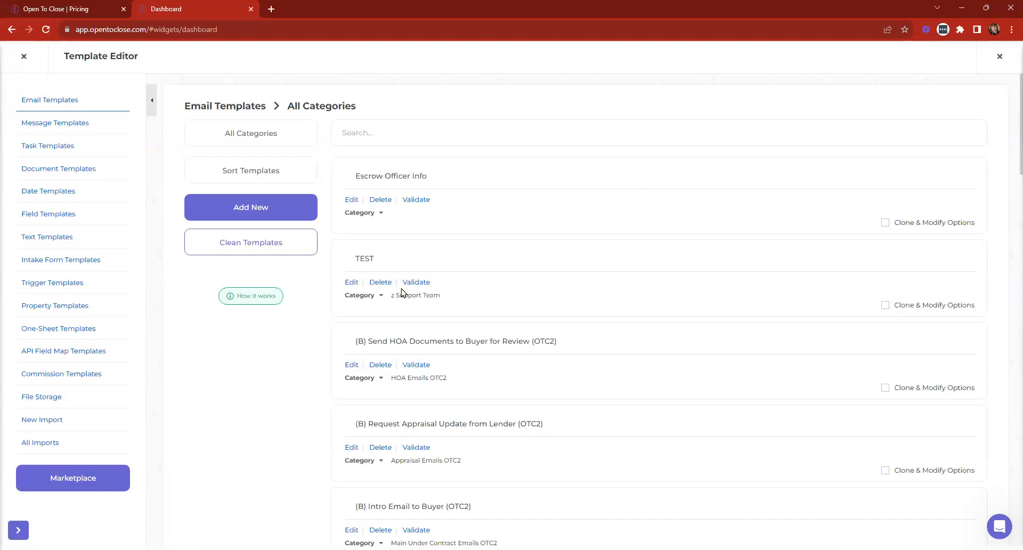
click(416, 282)
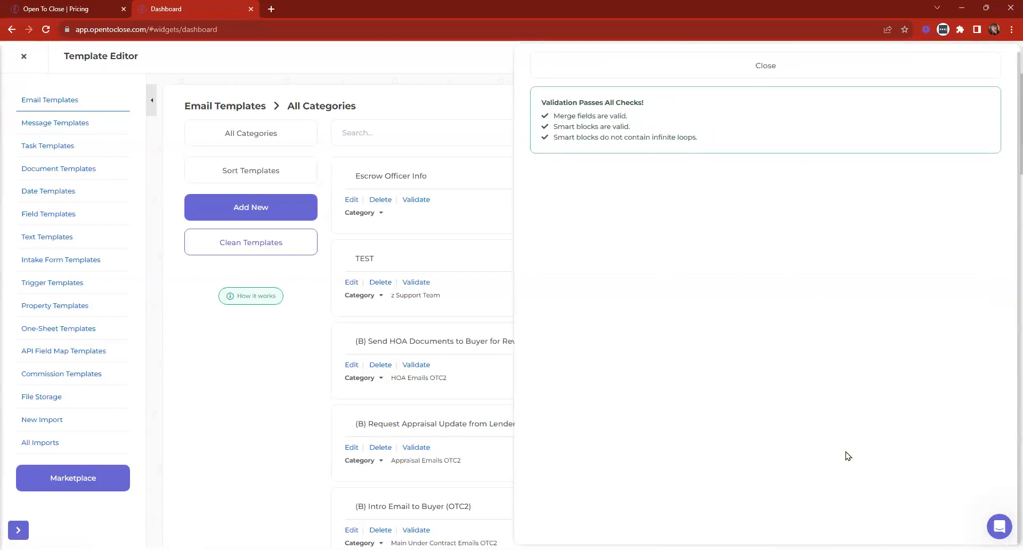
click(719, 69)
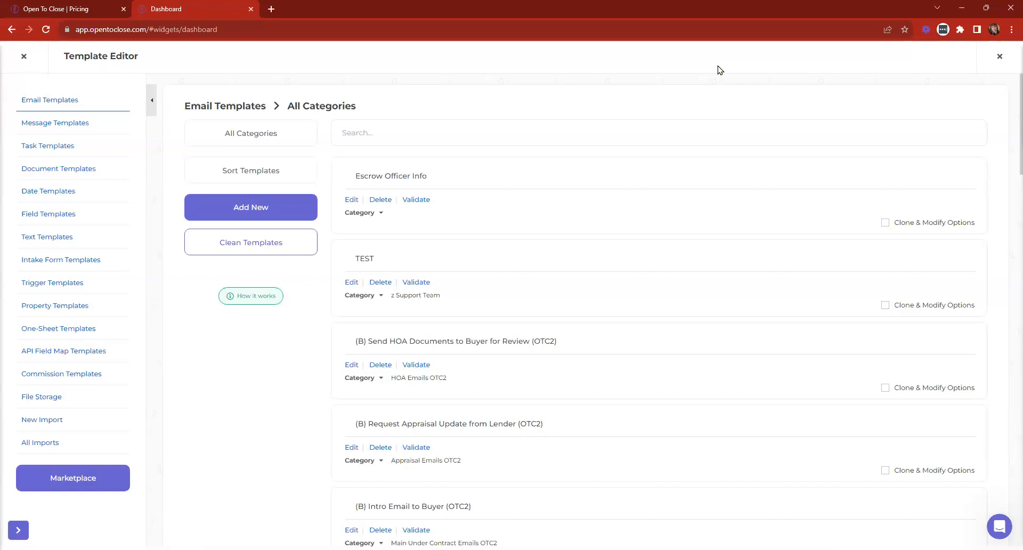
scroll(450, 270, down, 1)
scroll(363, 435, down, 1)
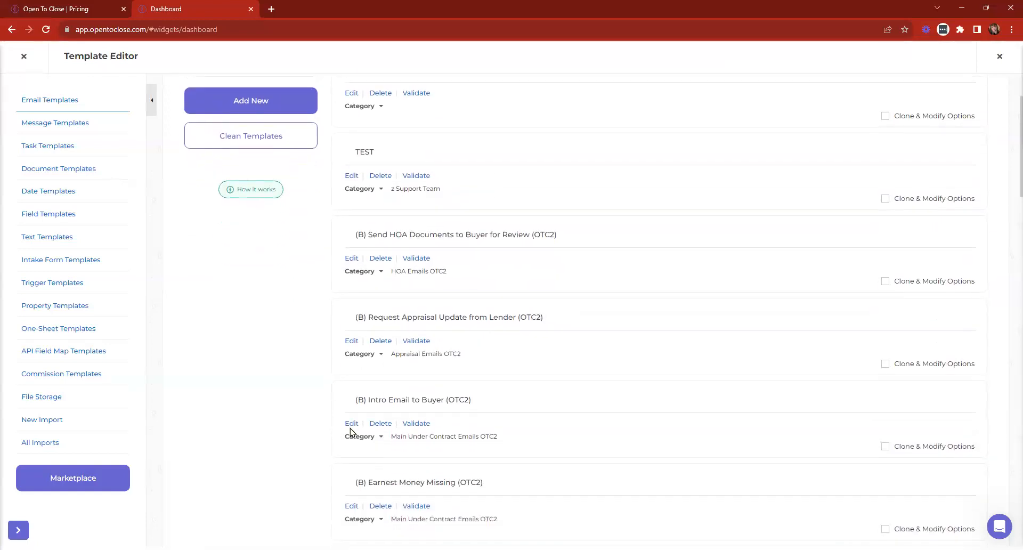
click(351, 424)
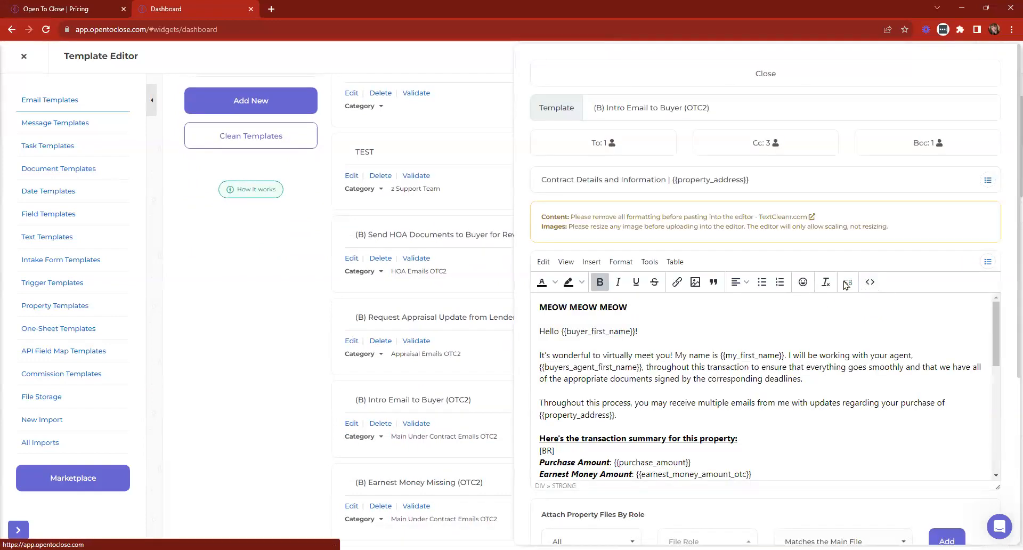
scroll(842, 336, down, 1)
scroll(861, 304, up, 1)
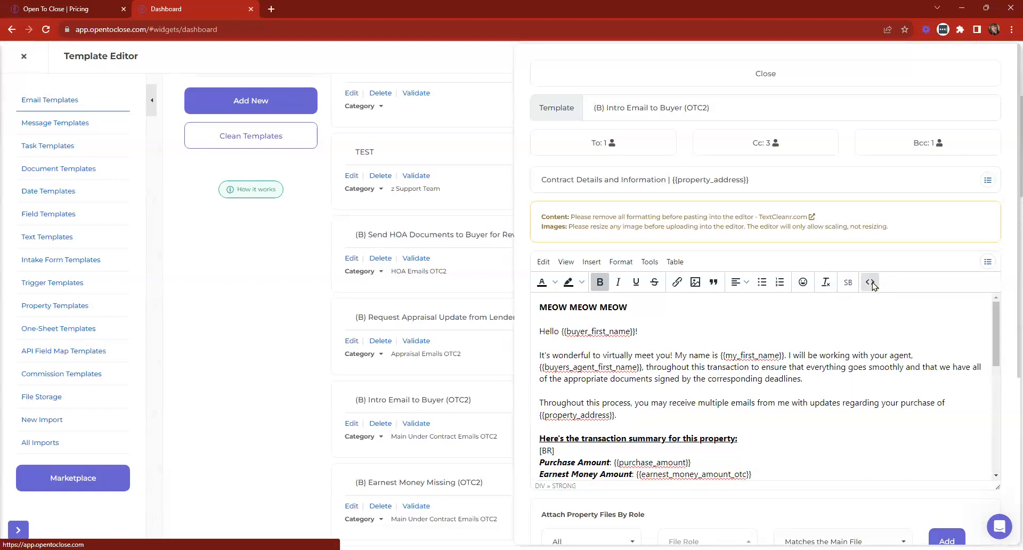
click(871, 282)
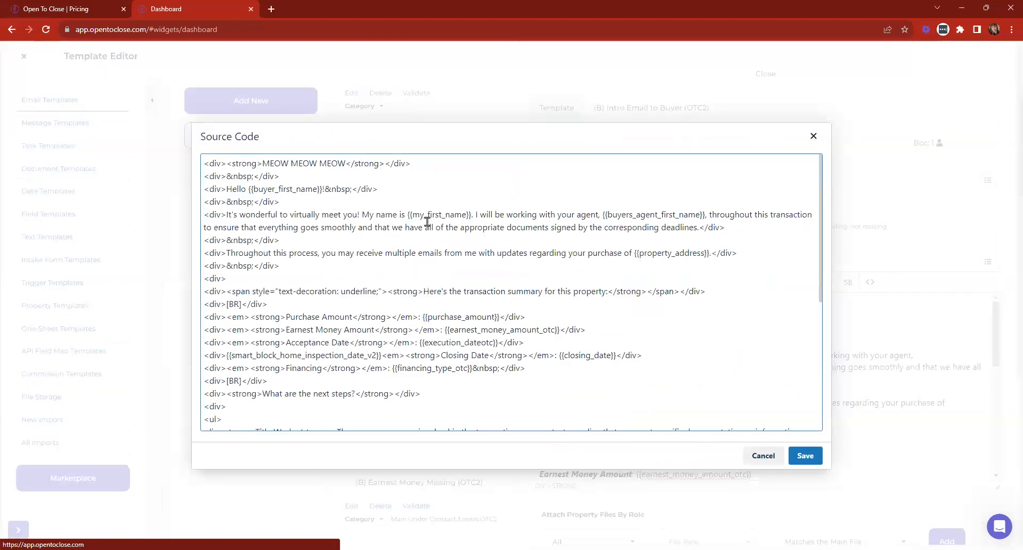
scroll(429, 242, down, 5)
scroll(429, 242, up, 4)
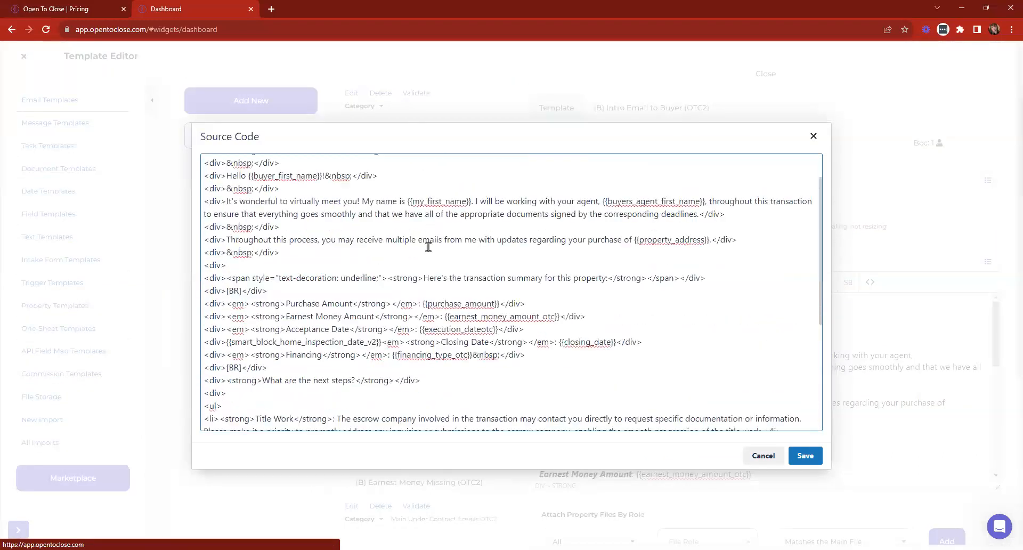
scroll(429, 246, up, 1)
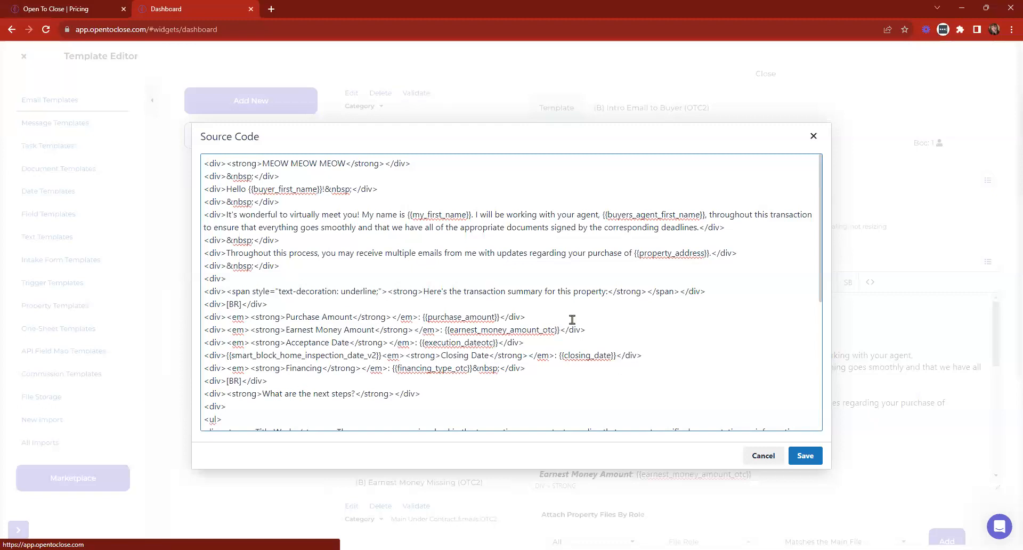
scroll(333, 347, down, 1)
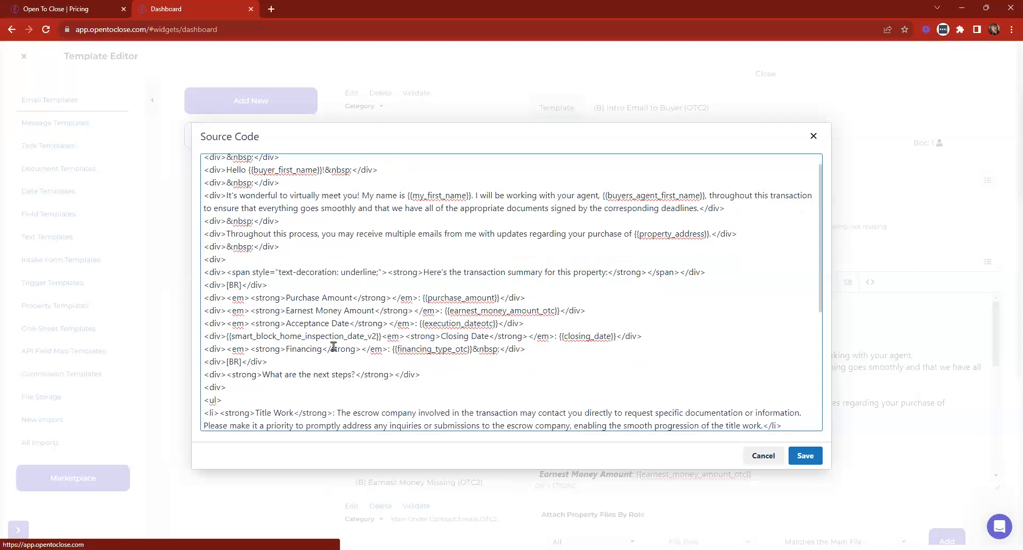
scroll(333, 347, down, 5)
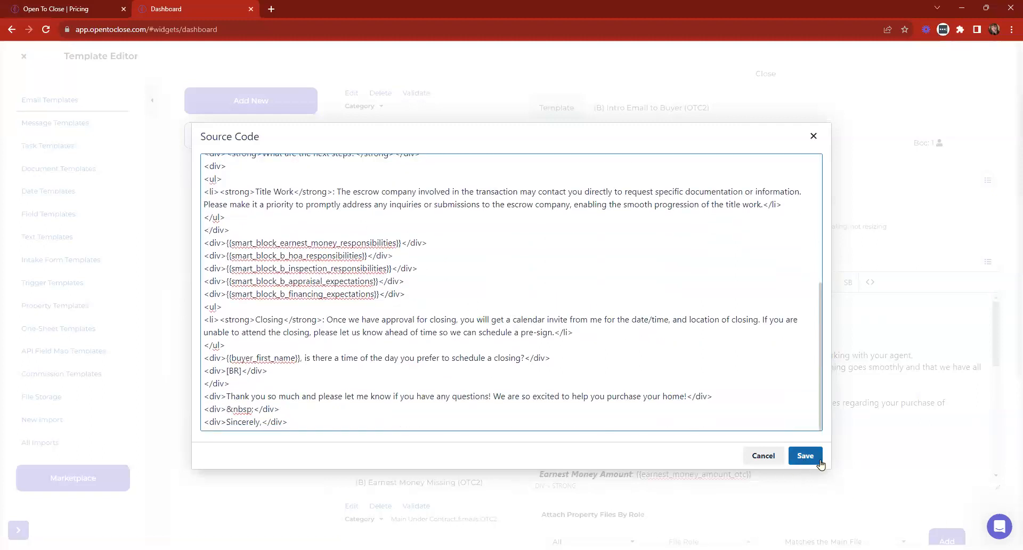
click(771, 457)
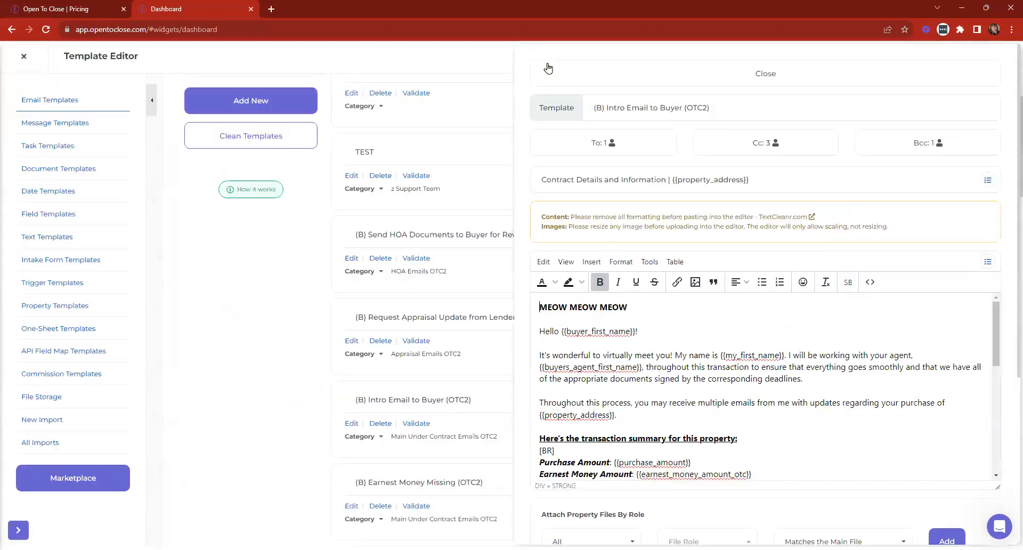
click(551, 76)
scroll(595, 391, up, 1)
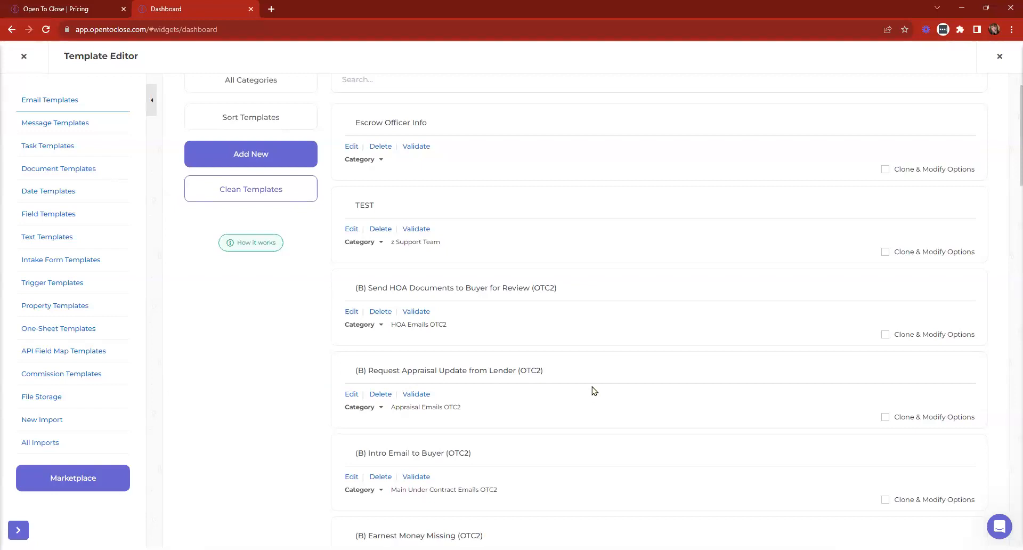
scroll(594, 390, up, 1)
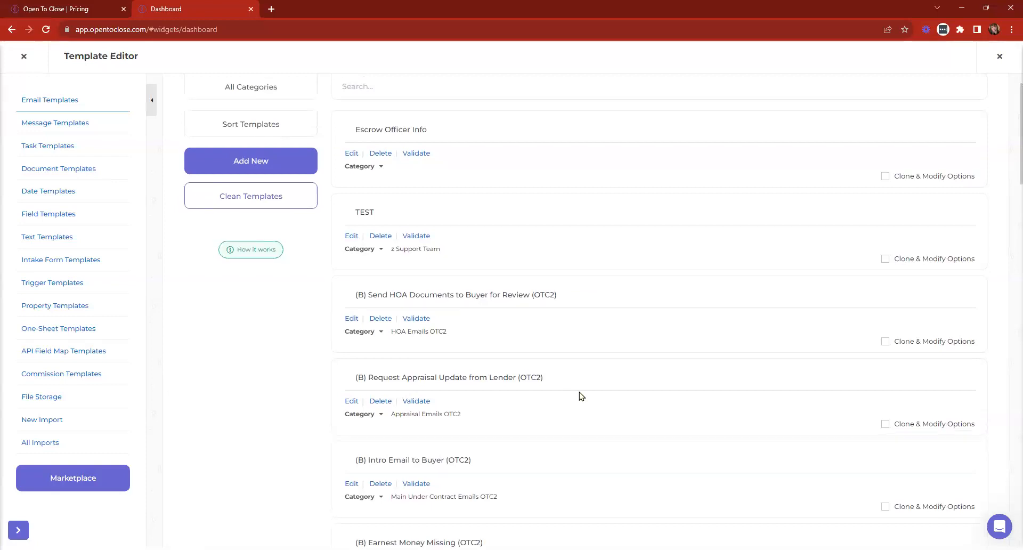
- Close the Template Editor, review Settings > Apps & API's (Google, Dotloop, Follow Up Boss), then close it
click(23, 57)
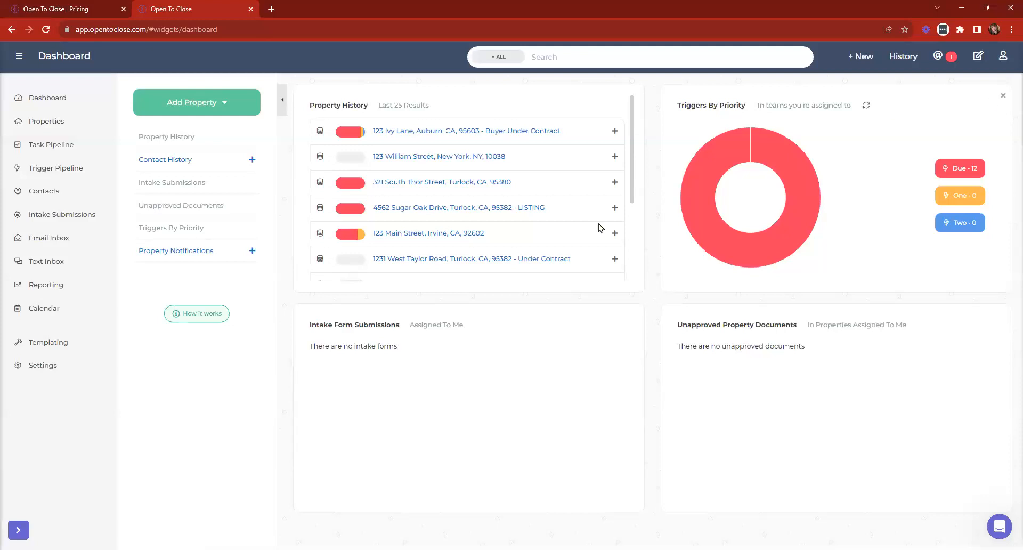
click(47, 364)
click(47, 397)
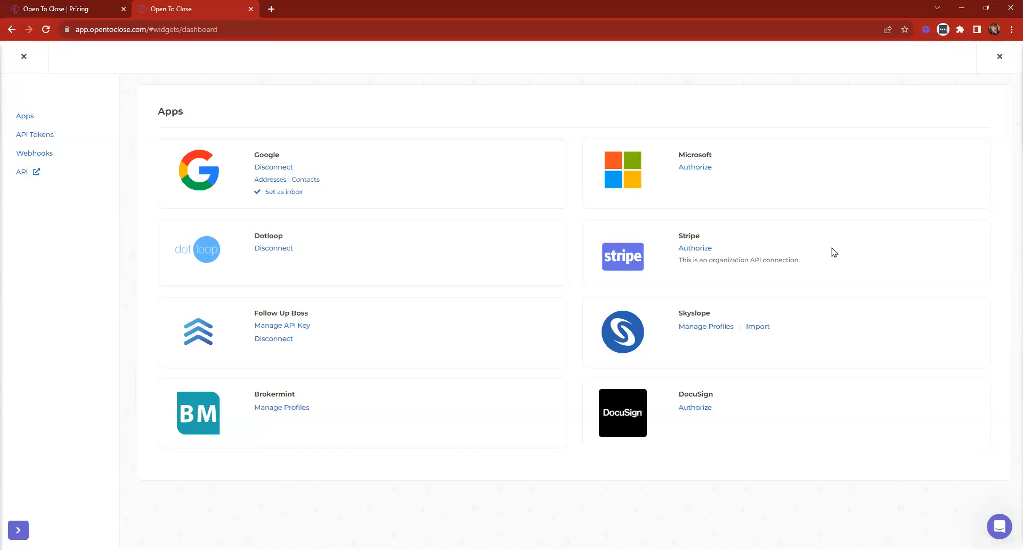
click(23, 57)
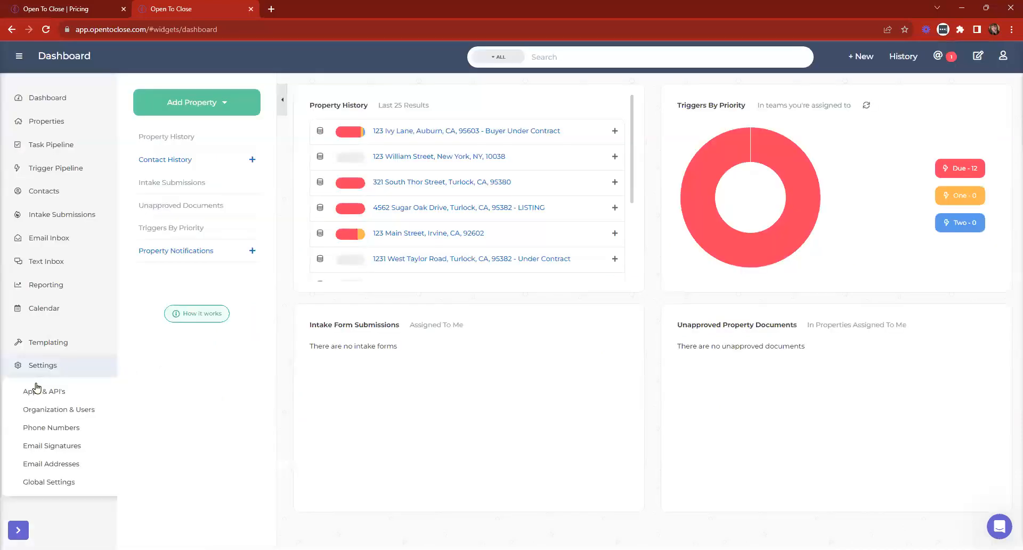
- In Organization & Users > Agents, open the agent's details and view their assigned forms
click(48, 410)
click(634, 104)
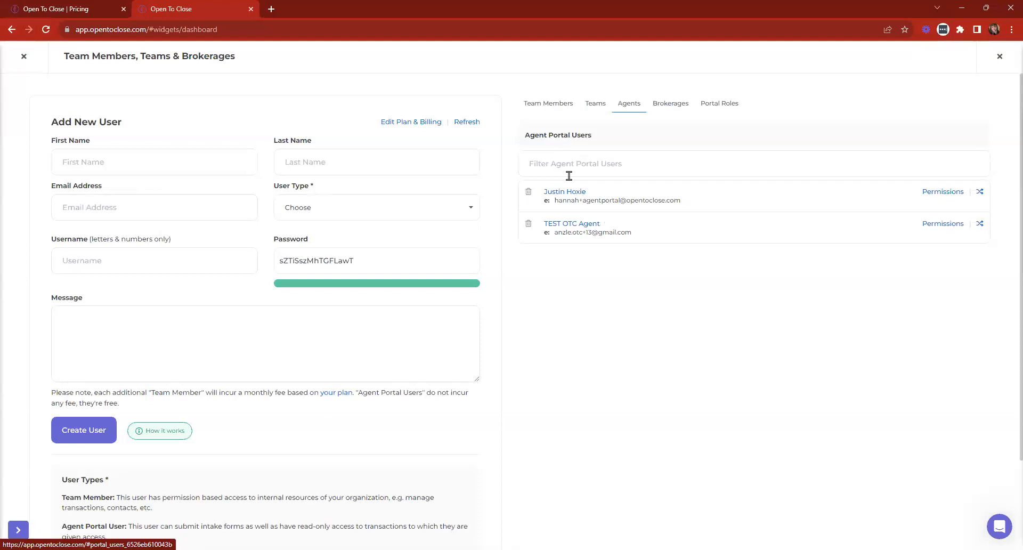
click(556, 194)
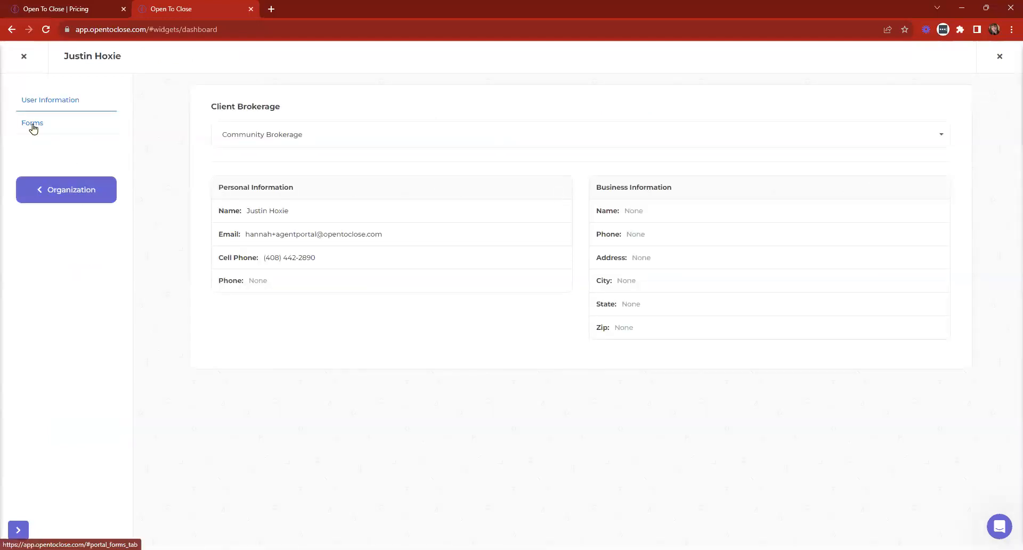
click(33, 126)
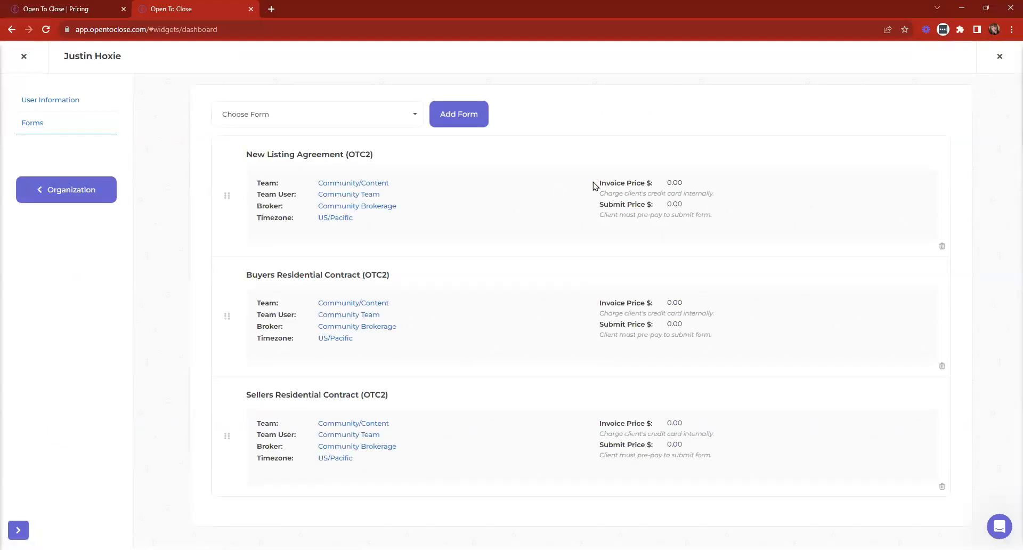
drag(594, 185, 710, 195)
click(595, 227)
- Open 123 Ivy Lane and check its Process Payment page showing no default credit card
click(27, 57)
click(454, 138)
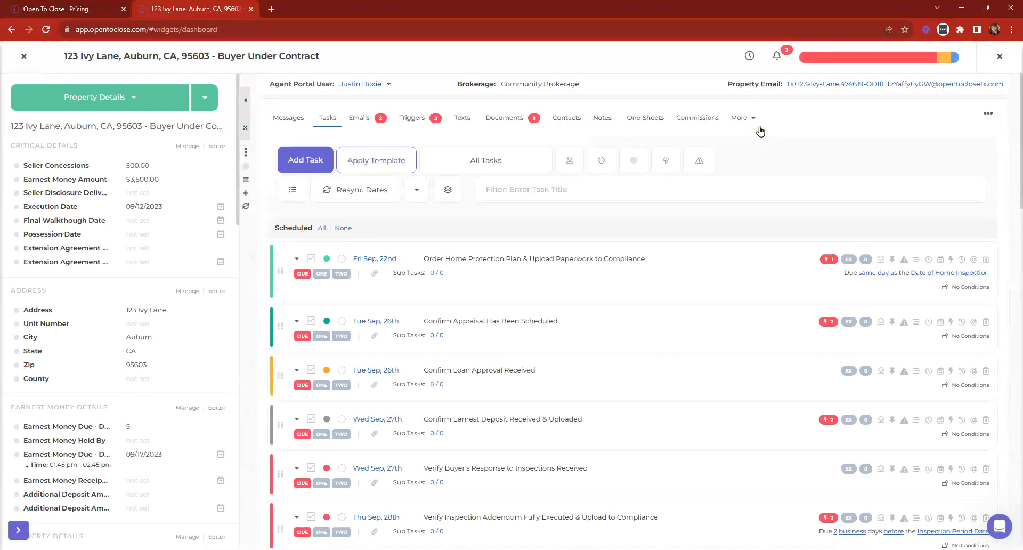
click(746, 119)
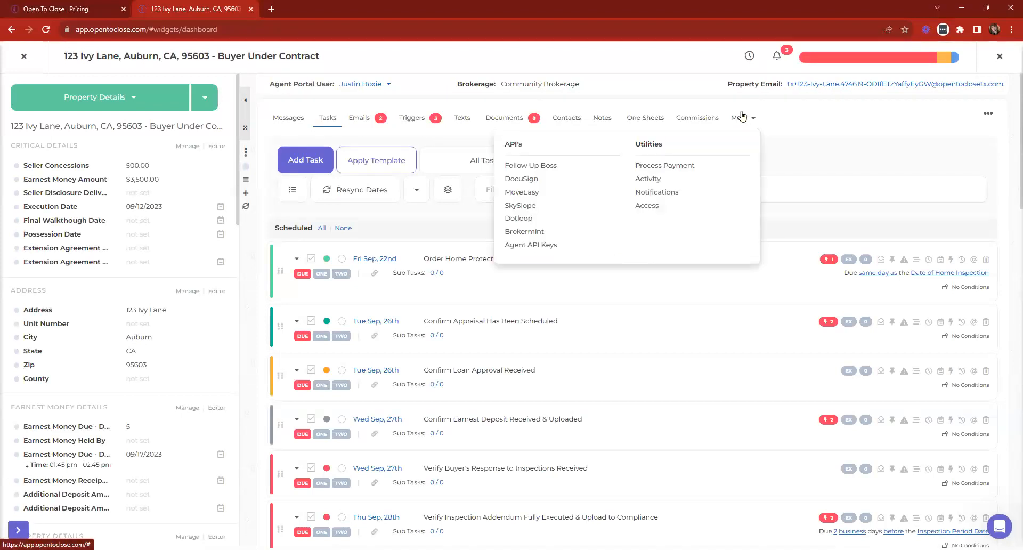
click(668, 167)
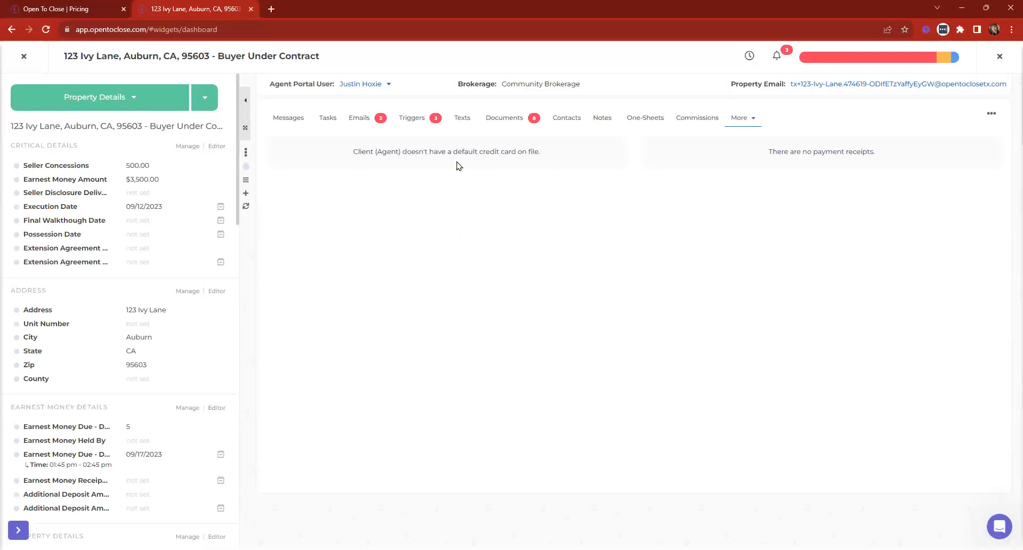
click(744, 123)
drag(347, 158, 566, 159)
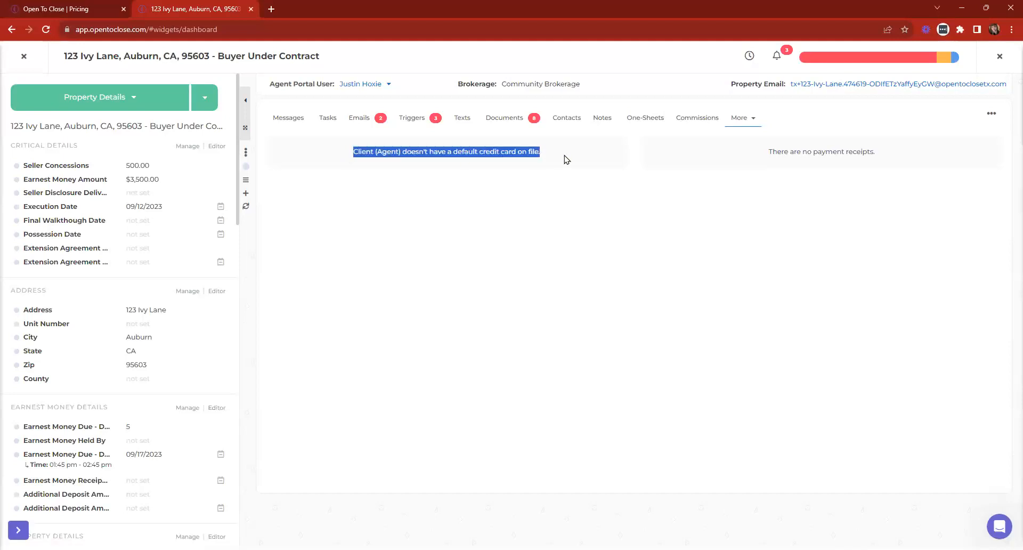
click(638, 268)
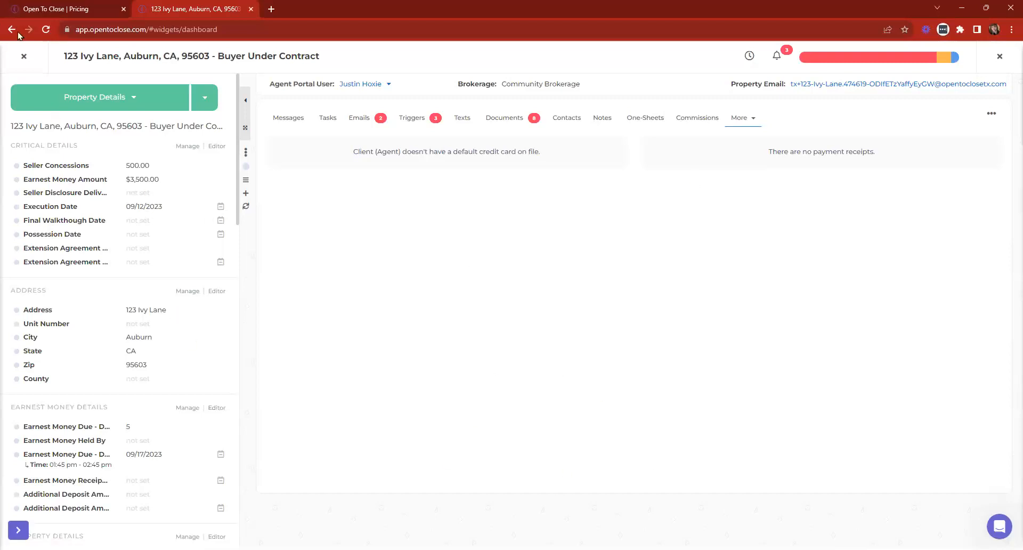
- Close the property to return to the Dashboard, briefly opening and closing the support chat
click(23, 56)
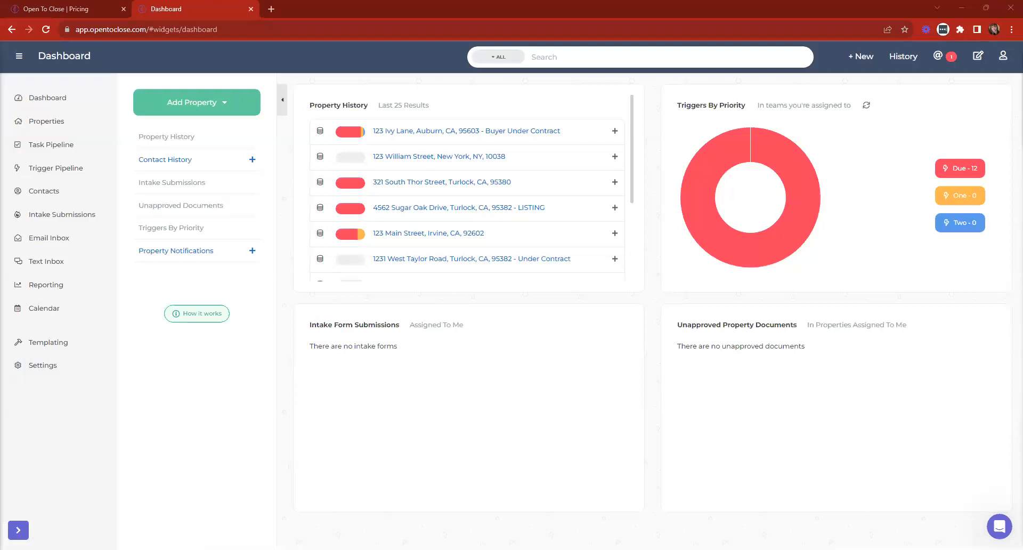
click(1000, 527)
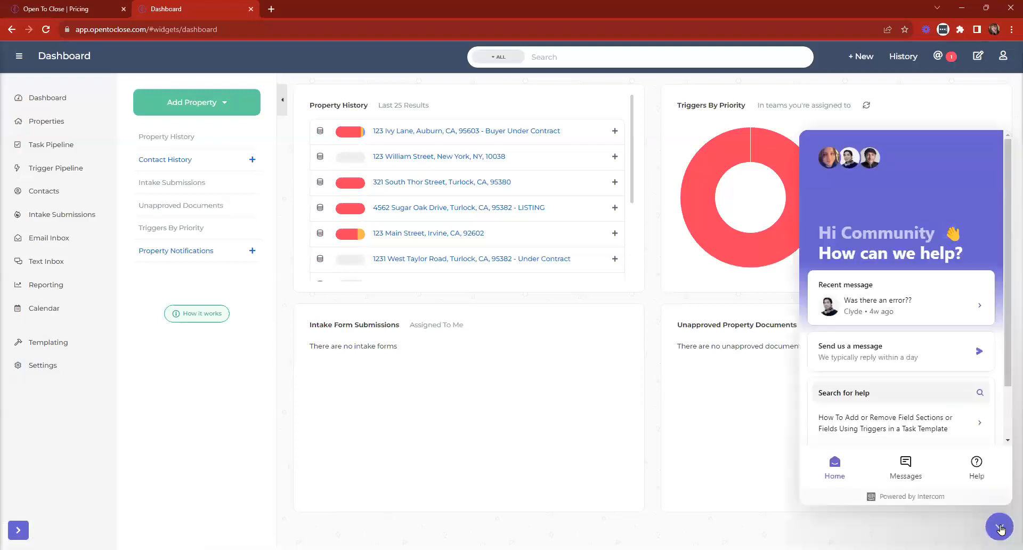
click(999, 528)
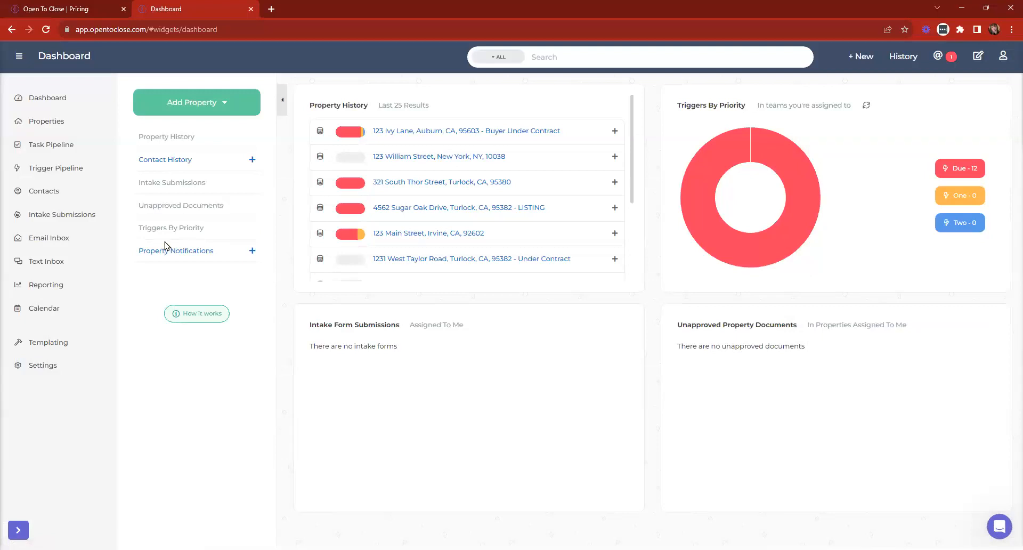
- Switch to the Pricing tab and open the site's Webinars page from the Learn menu
key(ctrl+Tab)
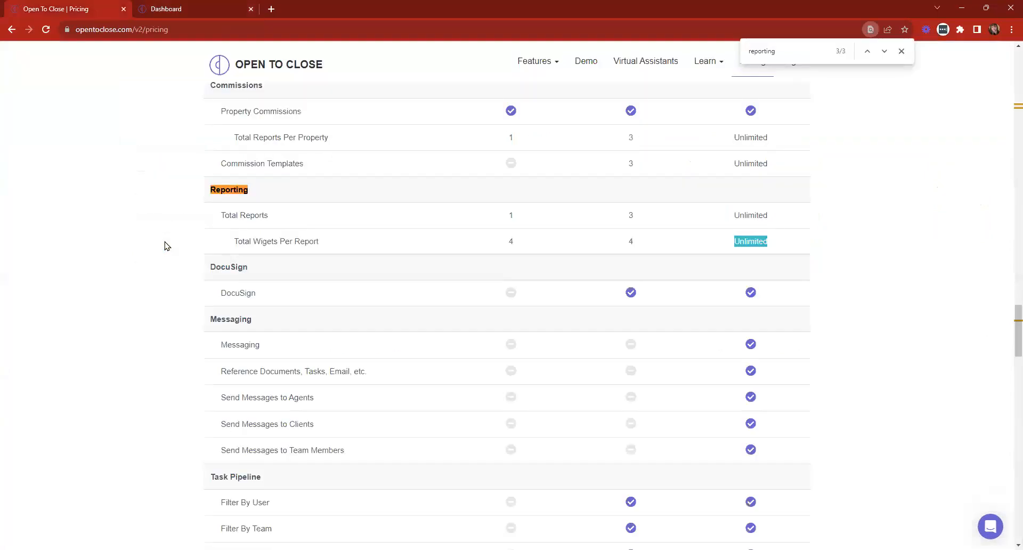
click(244, 67)
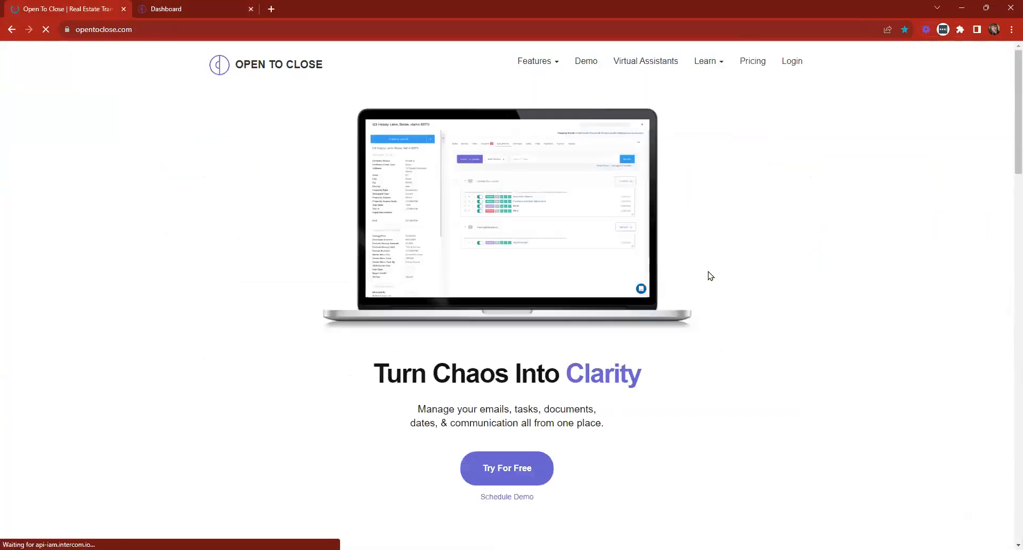
click(703, 60)
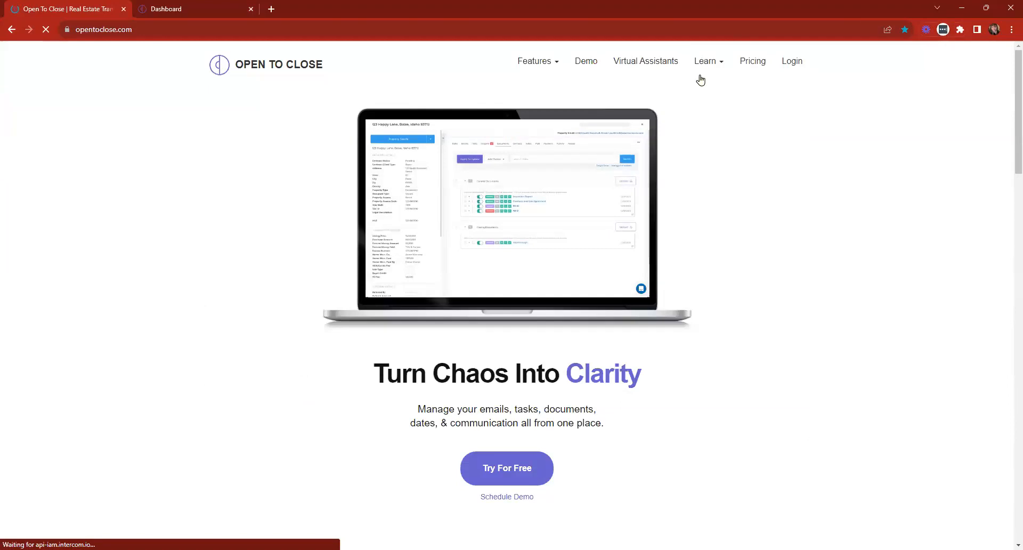
click(667, 107)
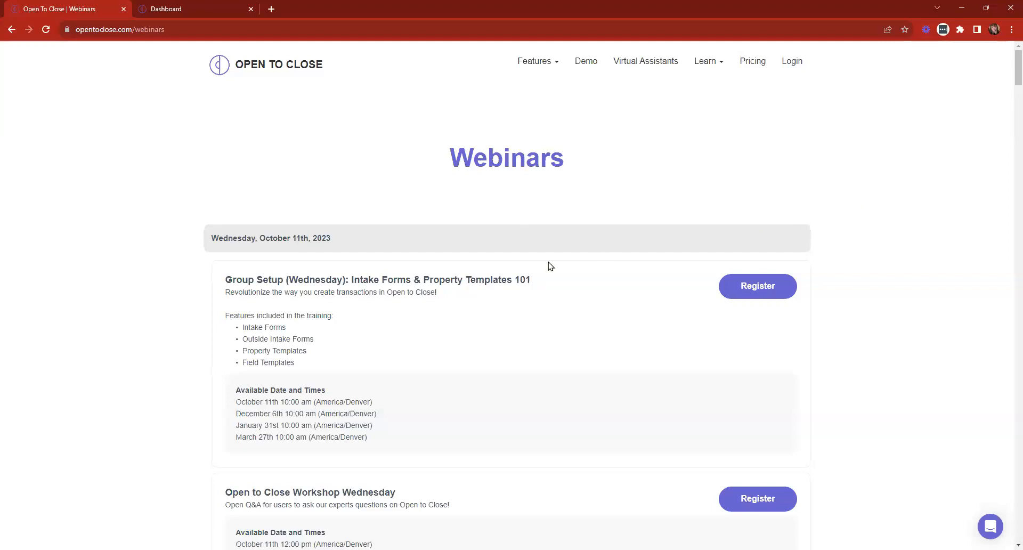
- Scroll through the Fields 101 and Messaging 101 sessions, then return to the homepage via the logo
scroll(531, 269, down, 5)
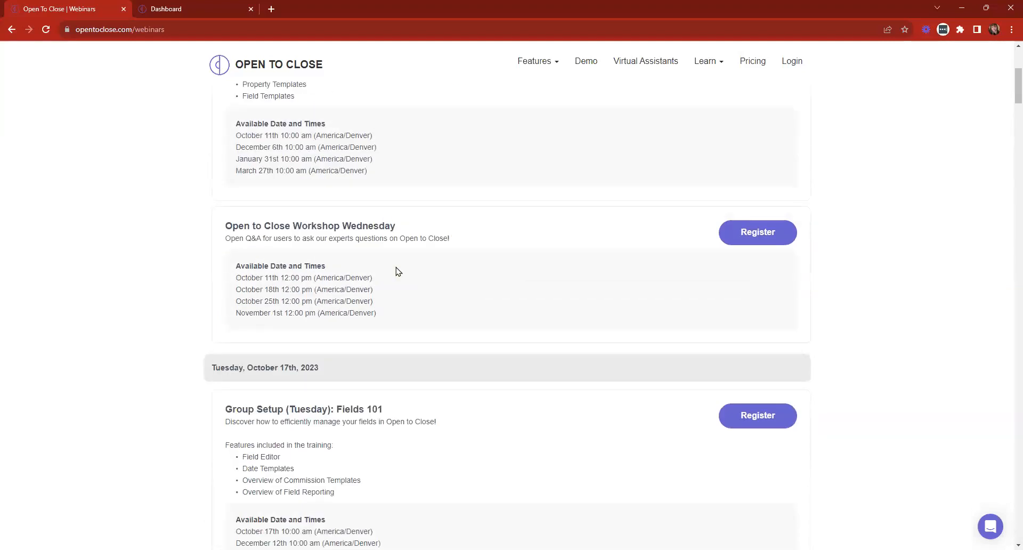
scroll(342, 253, down, 5)
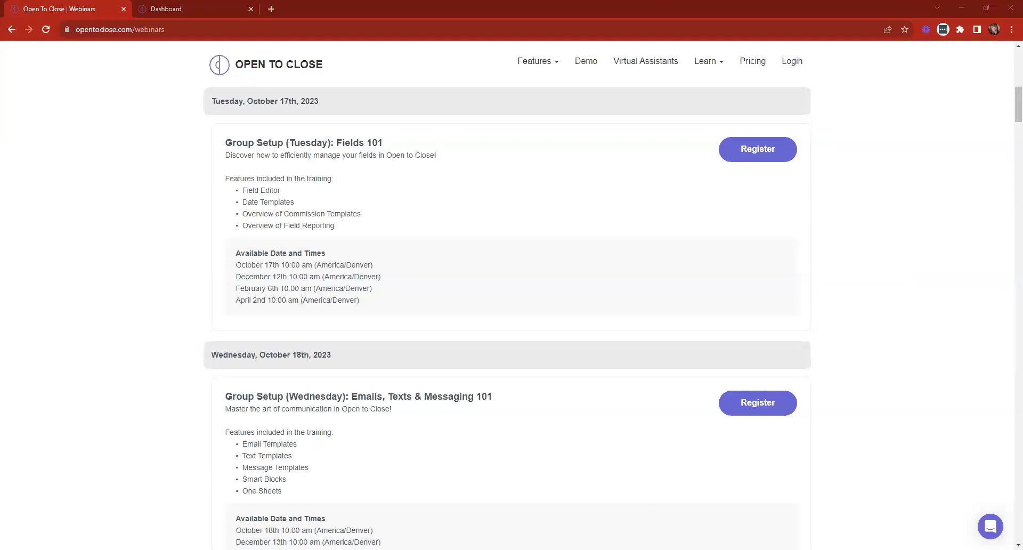
click(283, 60)
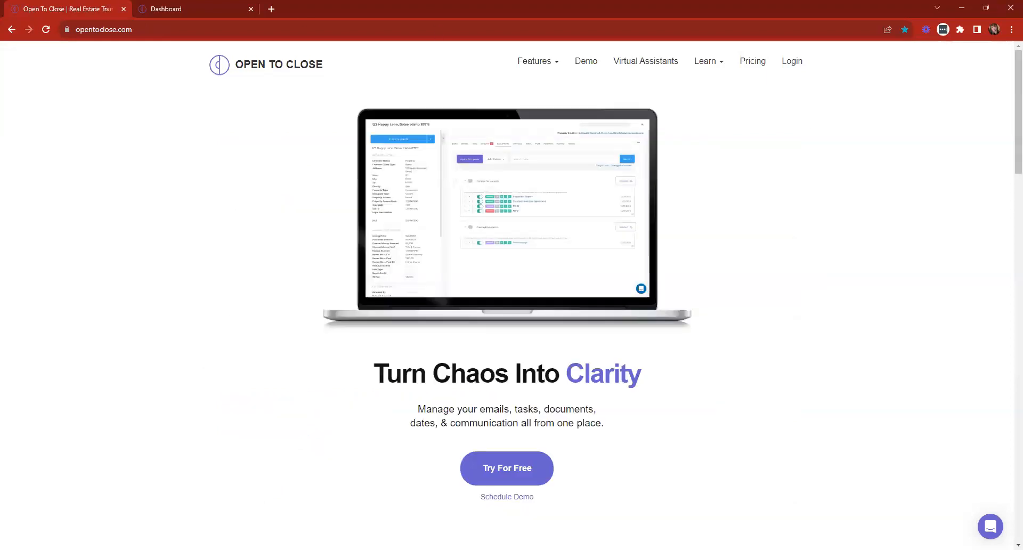